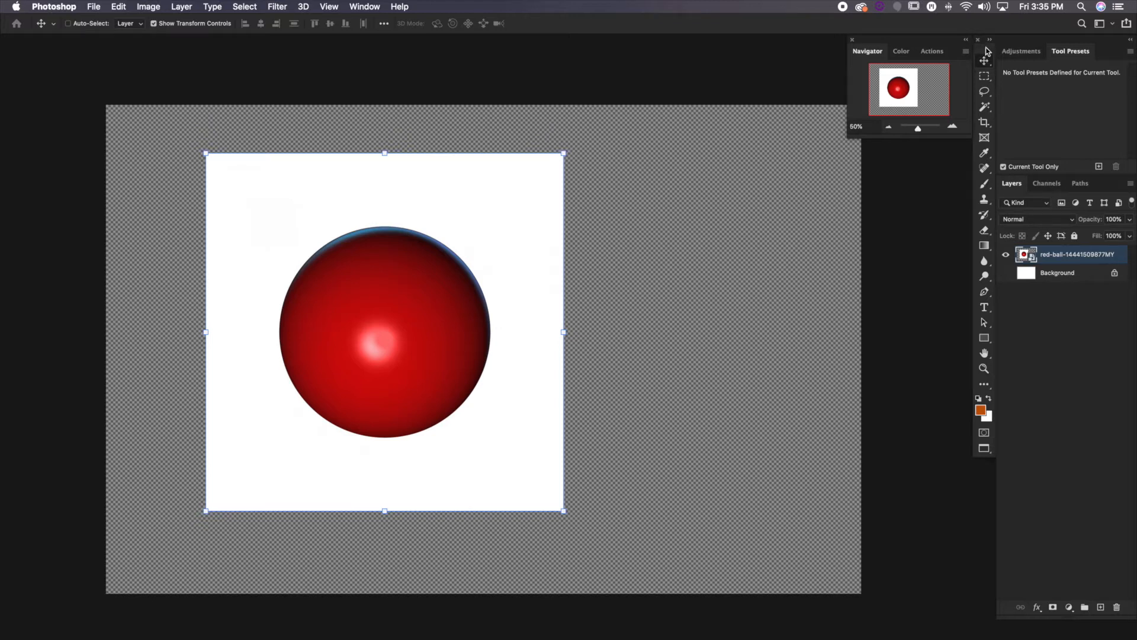
Float the tool palette over the canvas beside the red ball image and move the image toward the canvas centre
left_click_drag(988, 51, 740, 149)
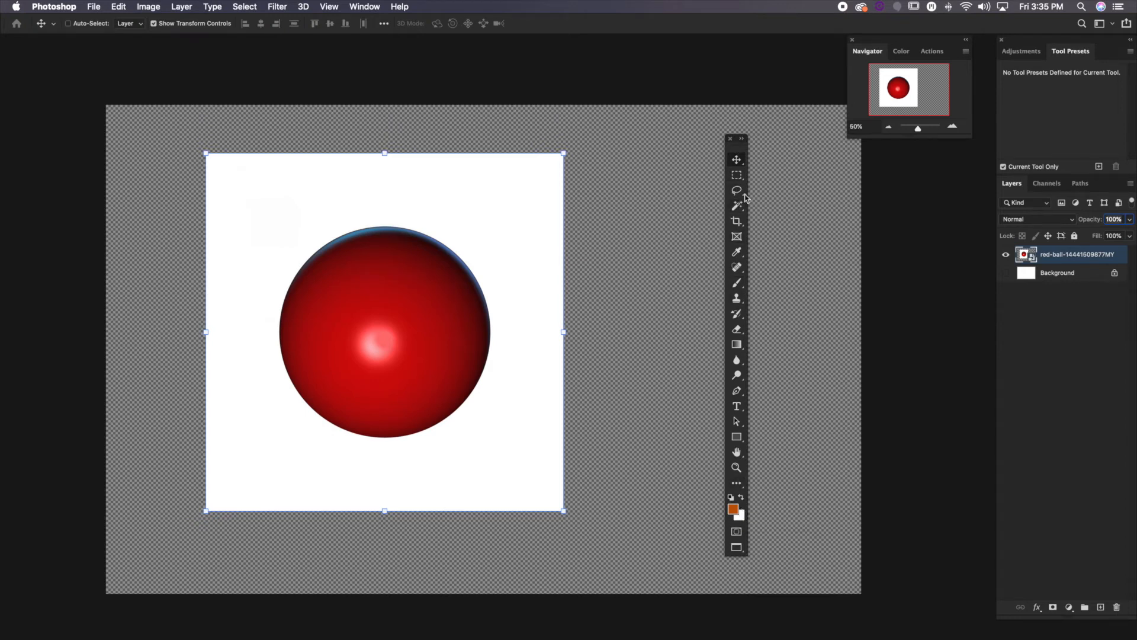
left_click_drag(740, 151, 805, 172)
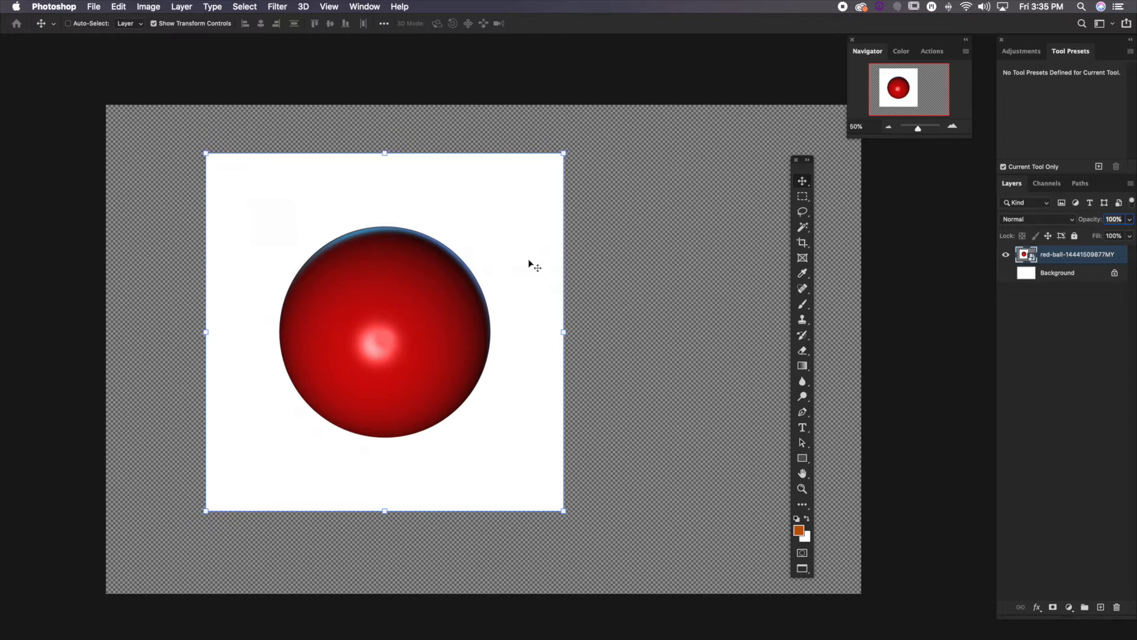
left_click_drag(405, 288, 502, 291)
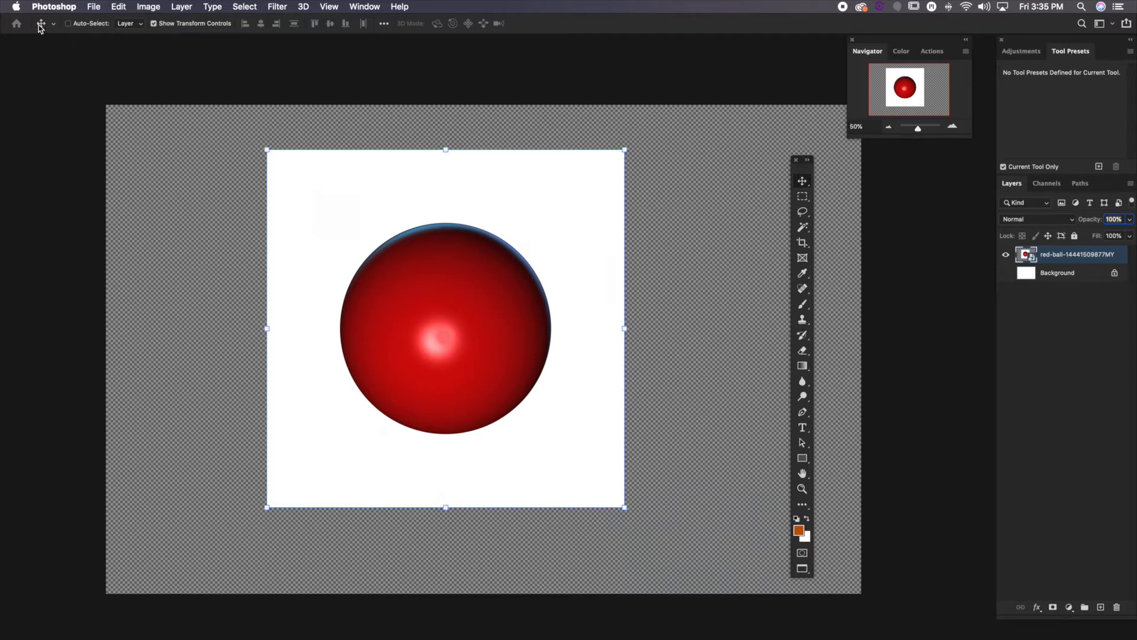
Hide and reshow the Move tool's transform controls, and check the Auto-Select target choices while keeping Layer
left_click(154, 24)
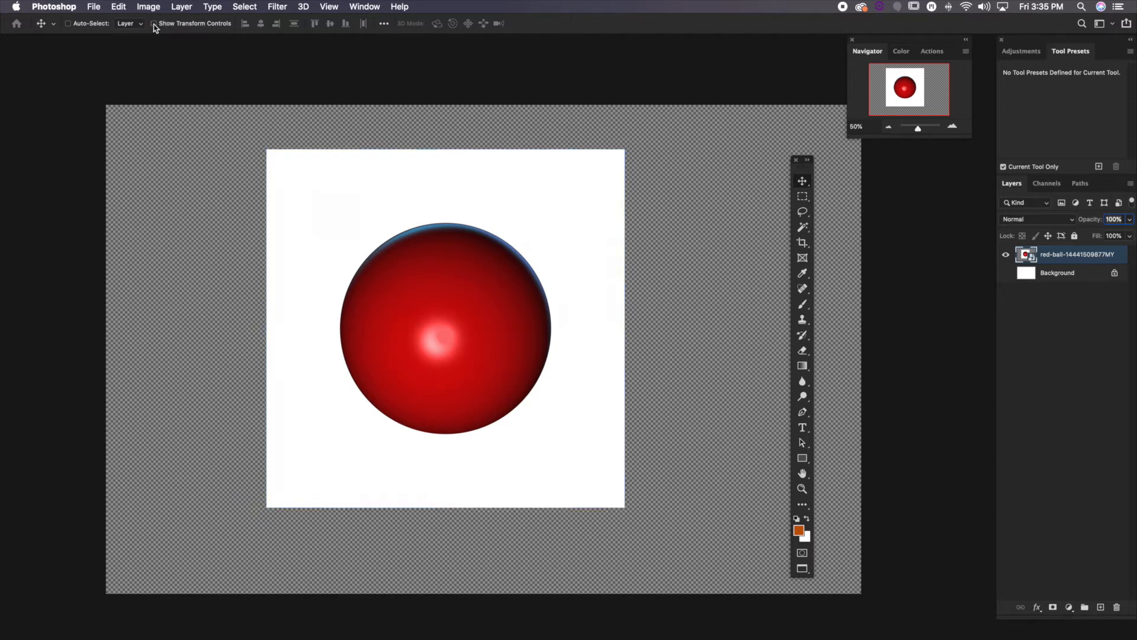
left_click(153, 24)
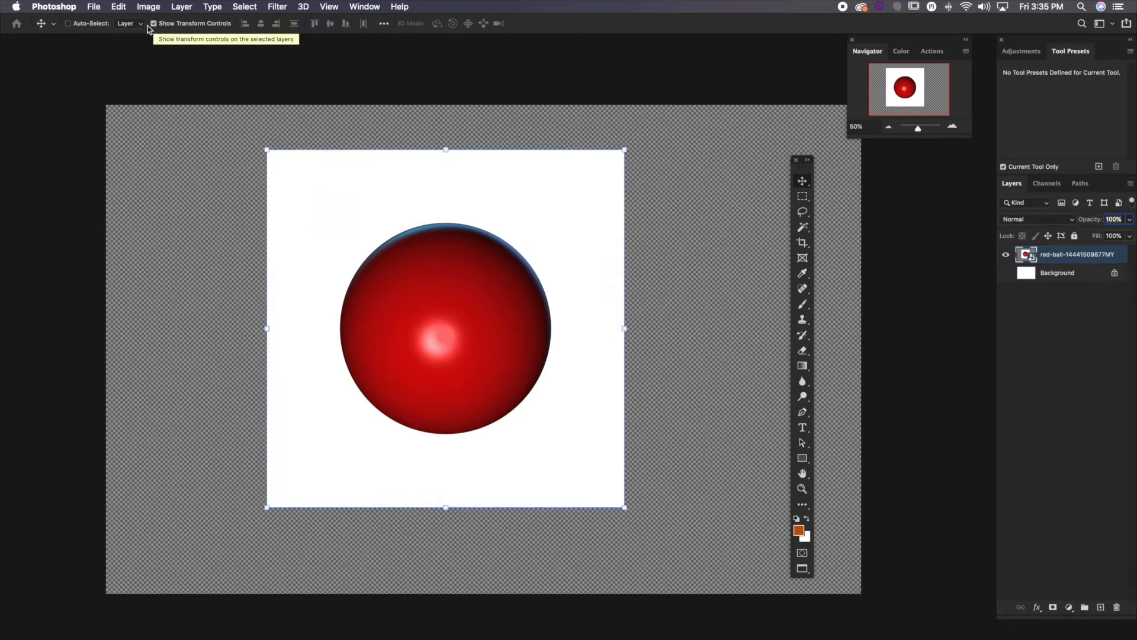
left_click(136, 26)
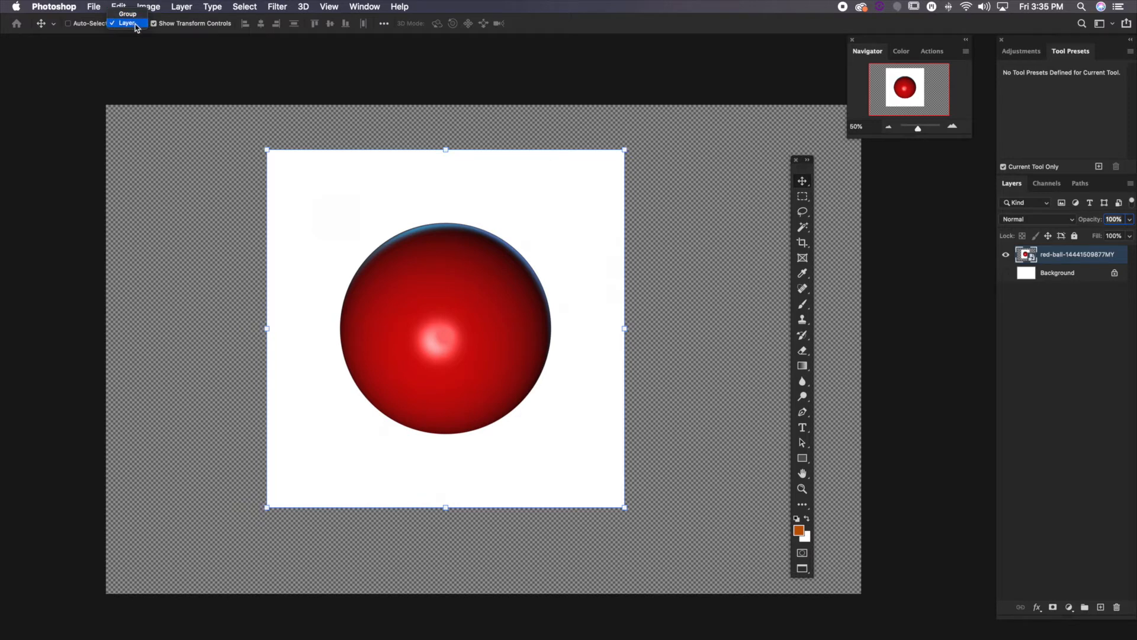
left_click(136, 26)
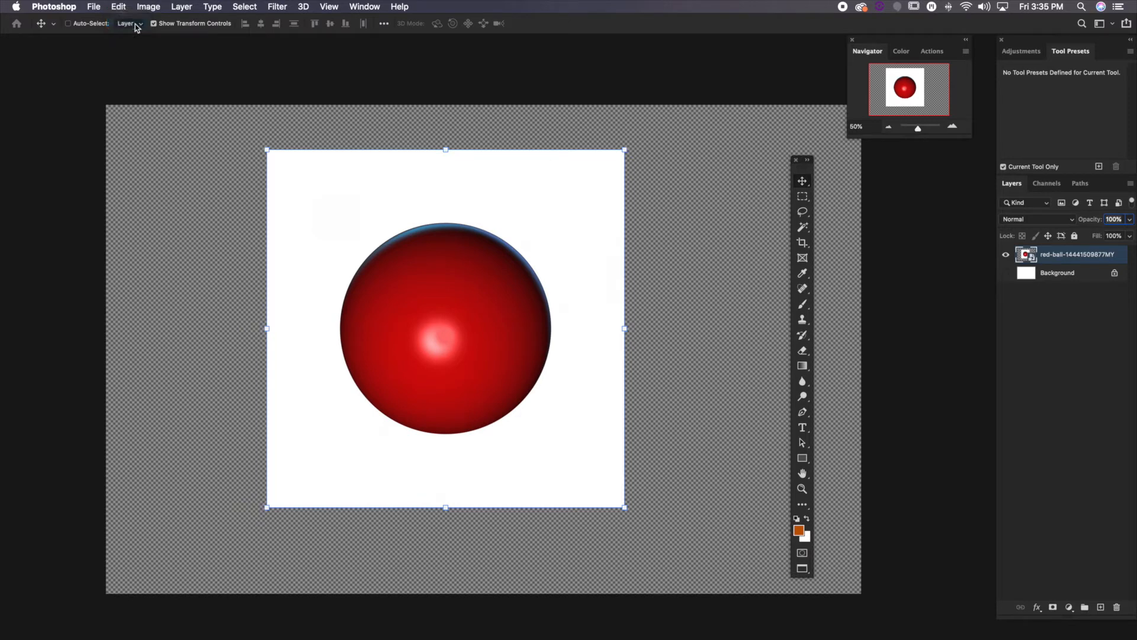
Reposition the red ball image on the canvas, first with Auto-Select on and again with it off
left_click(68, 24)
left_click_drag(190, 222, 231, 241)
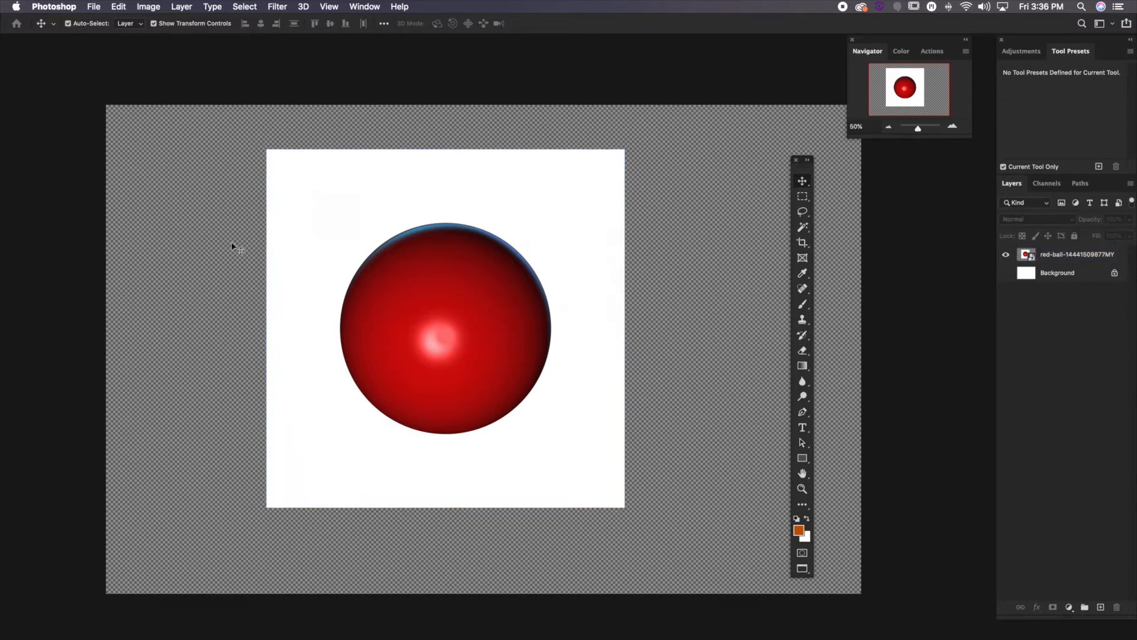
left_click_drag(389, 218, 300, 238)
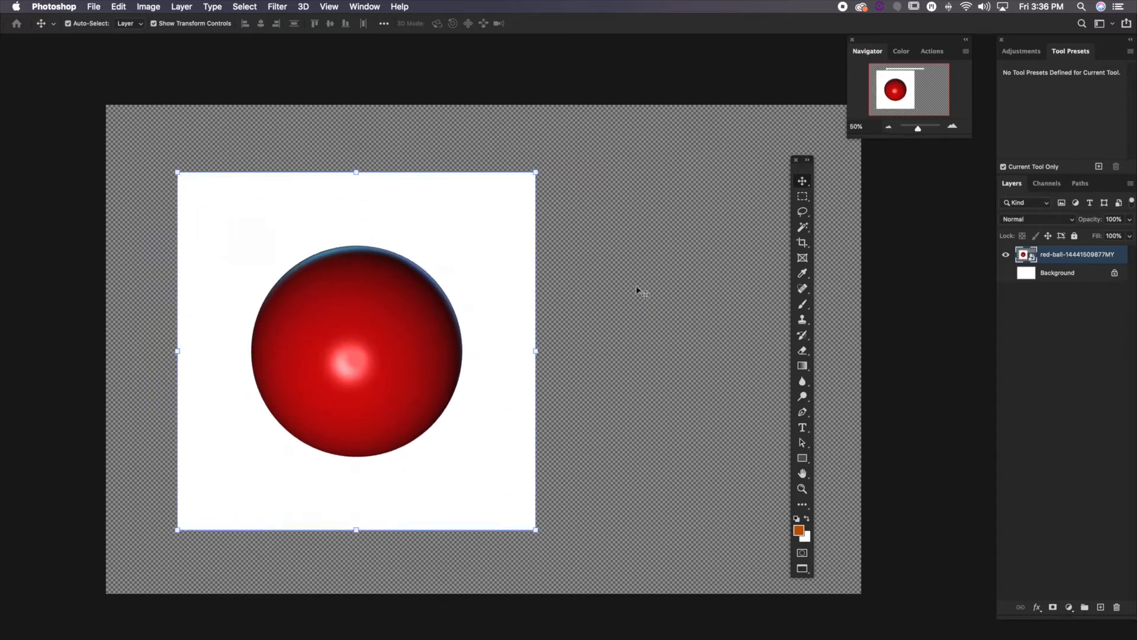
left_click_drag(381, 292, 447, 277)
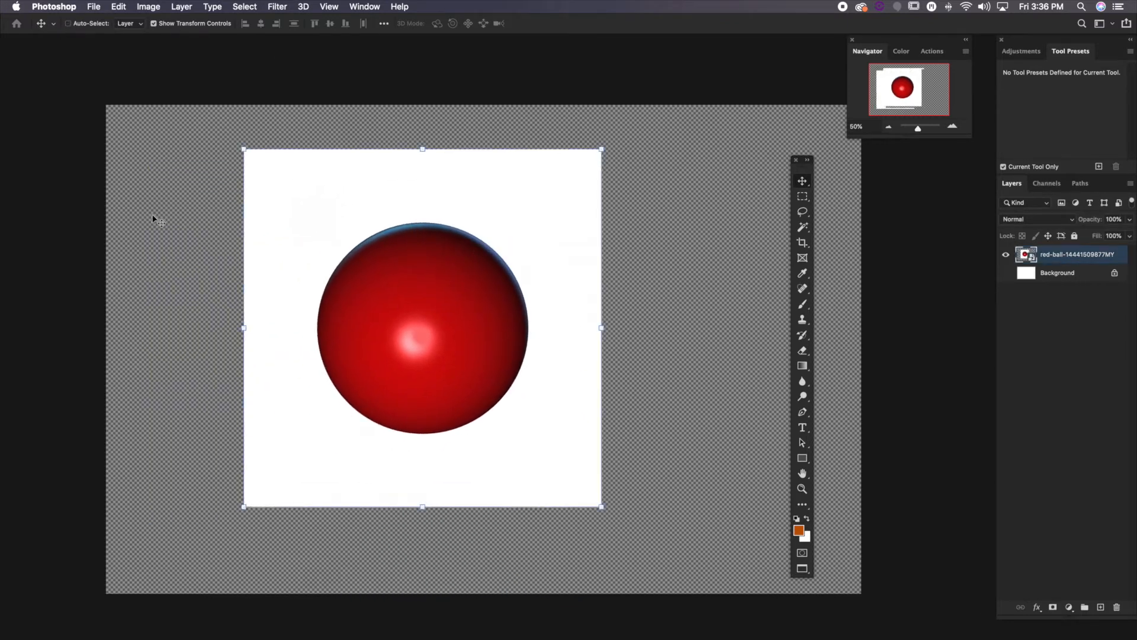
left_click_drag(152, 216, 195, 246)
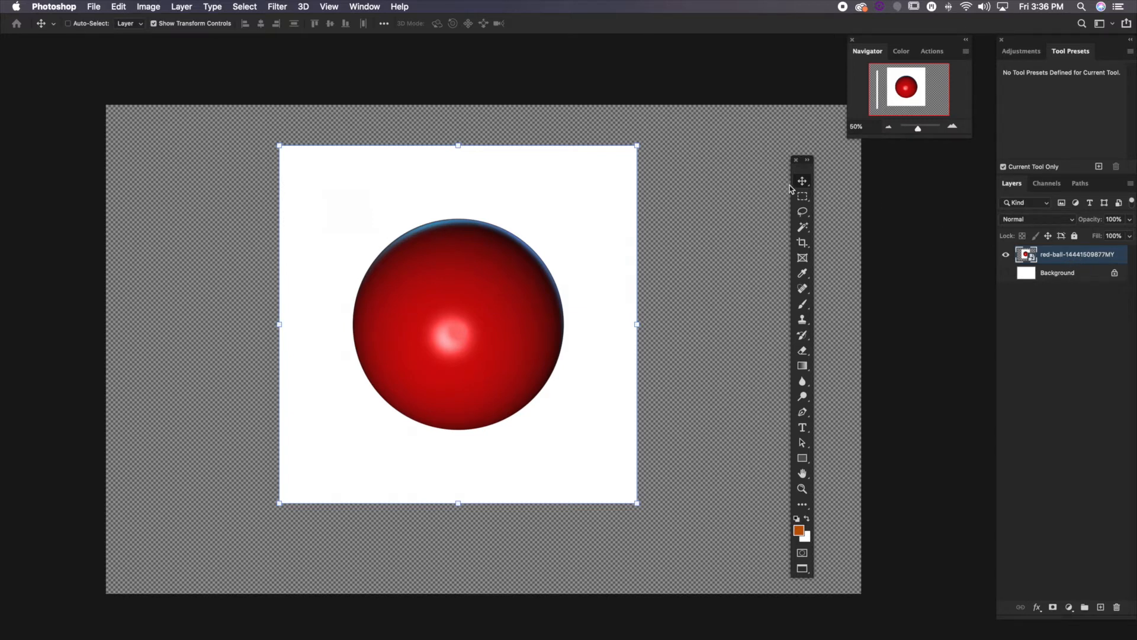
Draw a rectangular selection closely around the red ball with the Rectangular Marquee tool
mouse_move(803, 166)
left_mouse_down()
mouse_move(839, 183)
mouse_move(809, 177)
left_mouse_up()
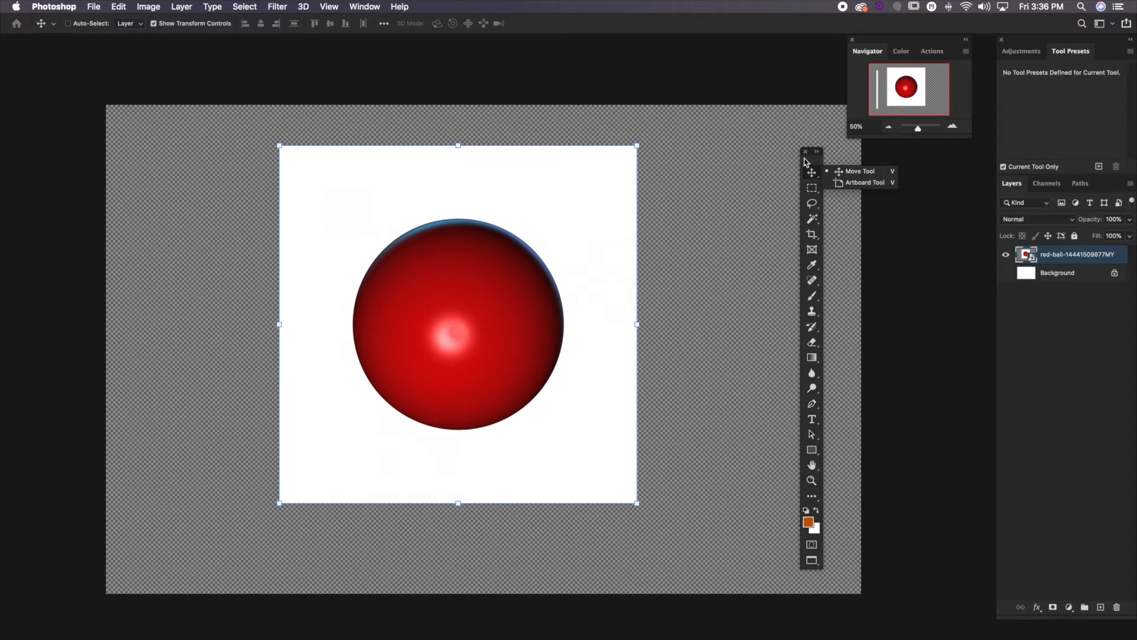
mouse_move(805, 158)
left_mouse_down()
mouse_move(778, 153)
mouse_move(815, 154)
left_mouse_up()
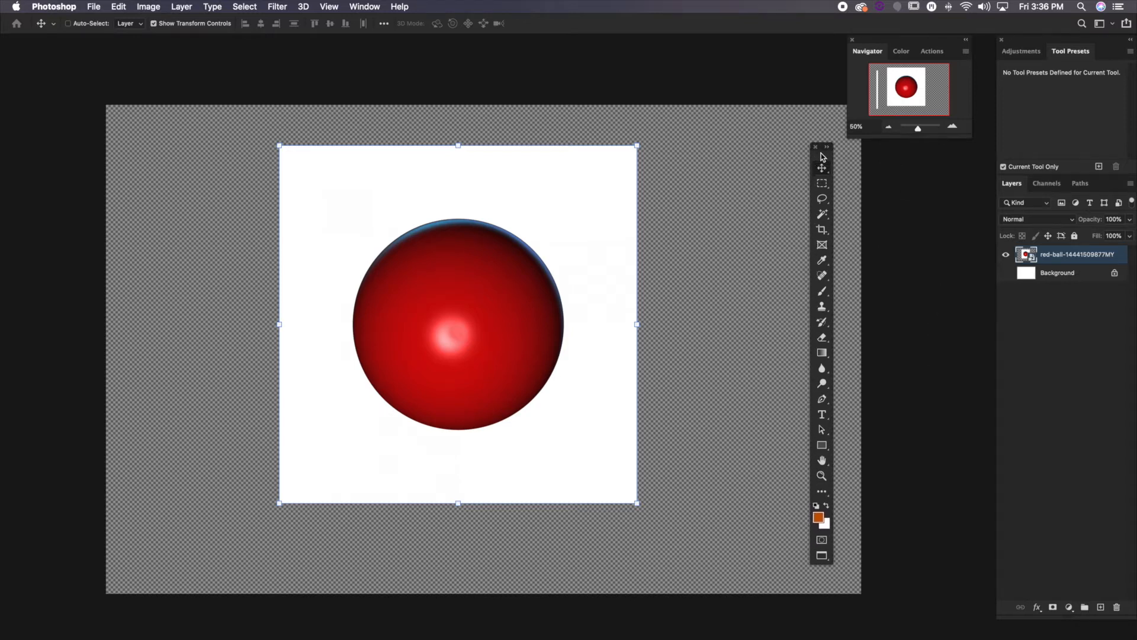
left_click(822, 186)
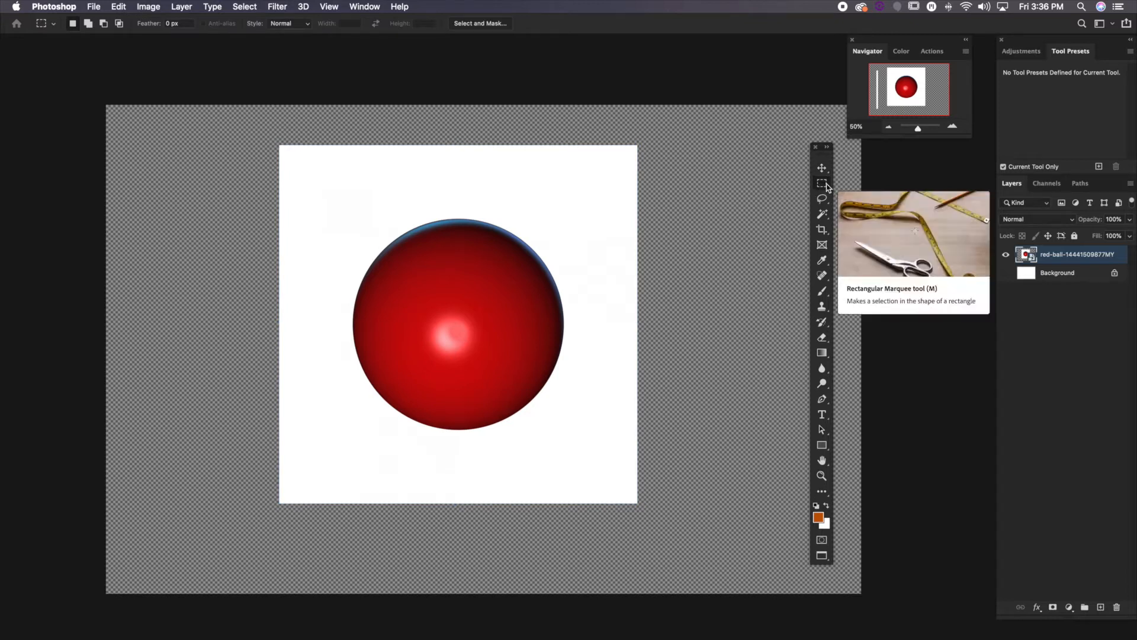
left_click(824, 187)
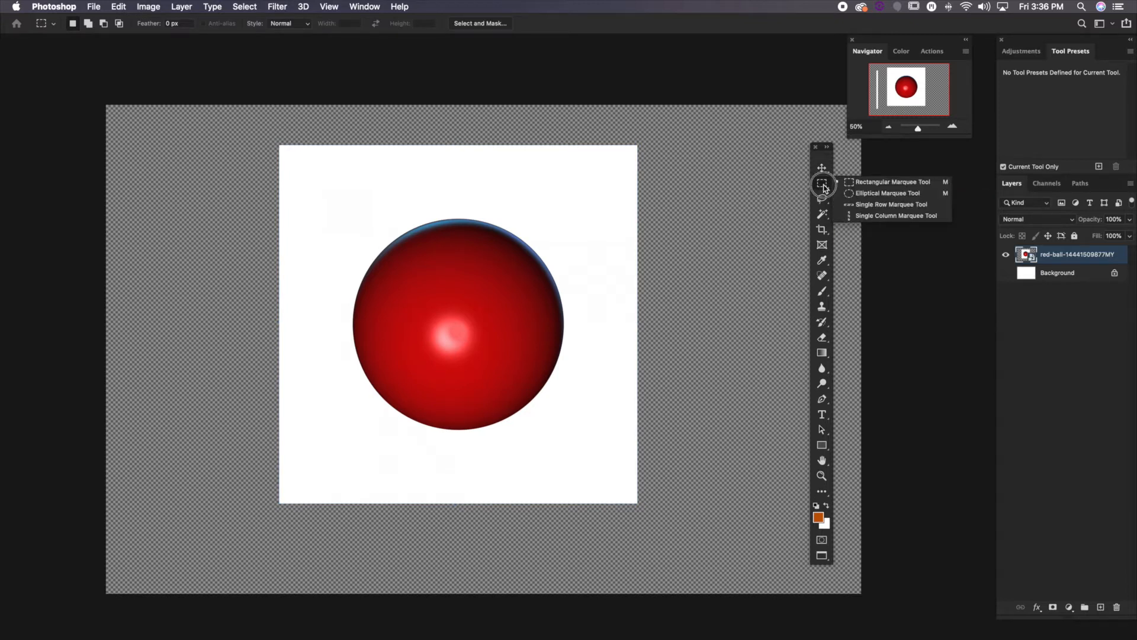
left_click(849, 184)
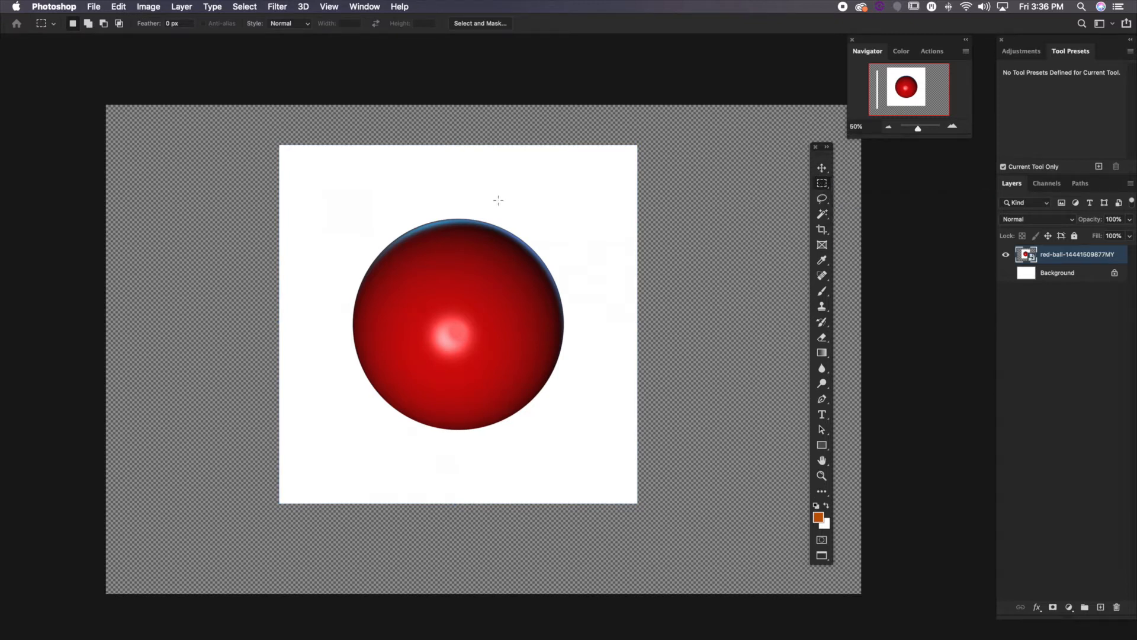
left_click_drag(342, 211, 577, 443)
Mask the red ball layer with the rectangular selection, and undo the mask
left_click(1053, 608)
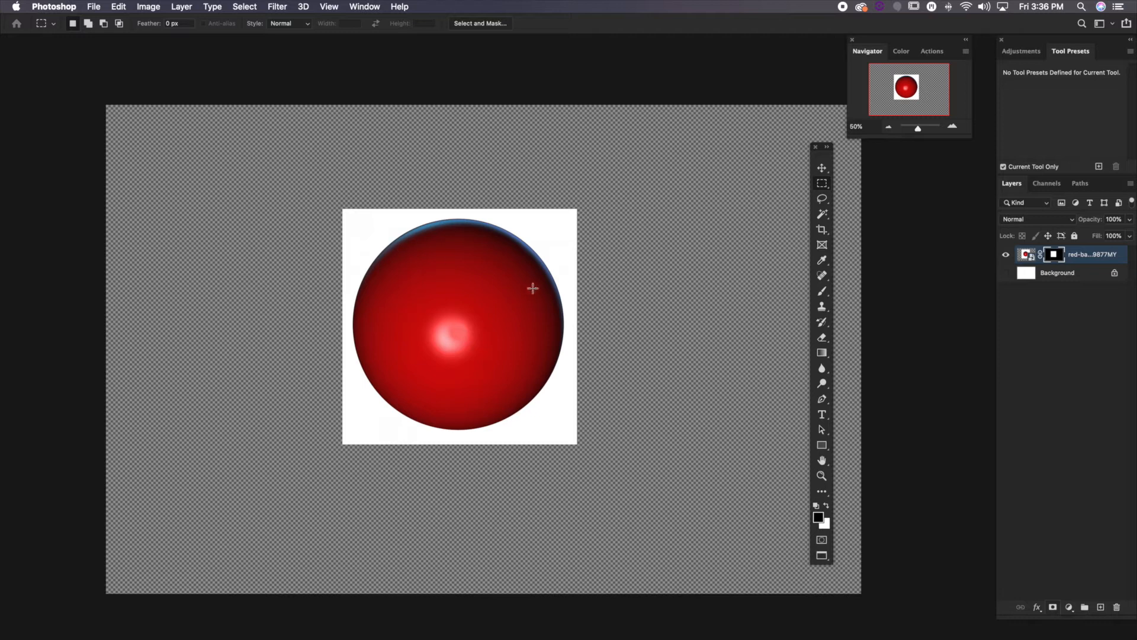
key("super+z")
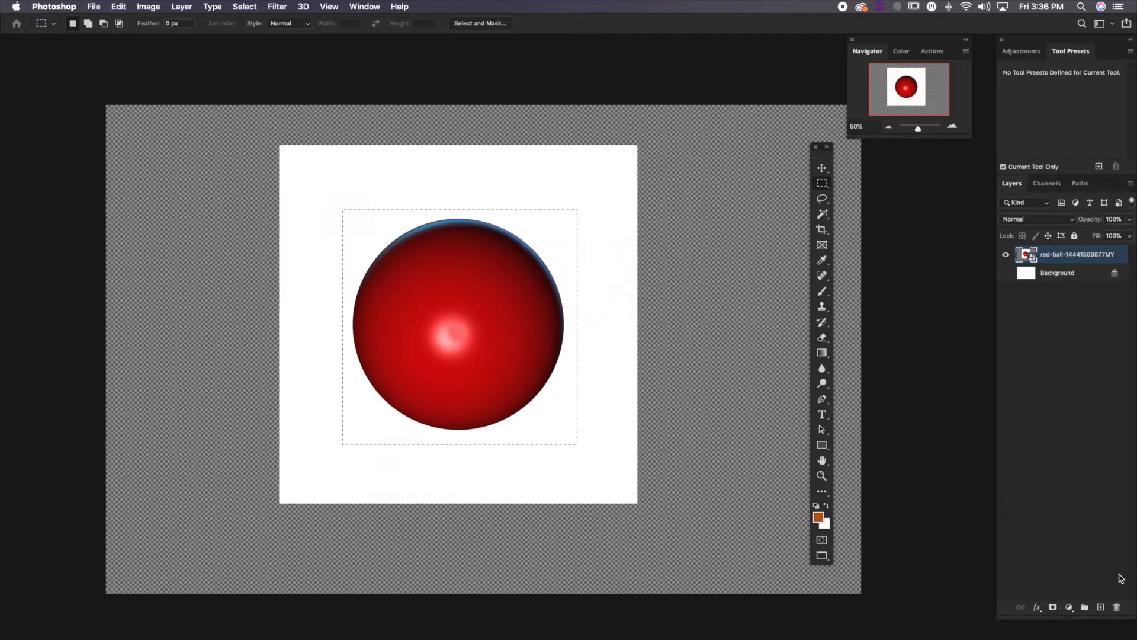
Add a new layer above the red ball, try filling the selection with the white background color, and undo the fill
left_click(1103, 608)
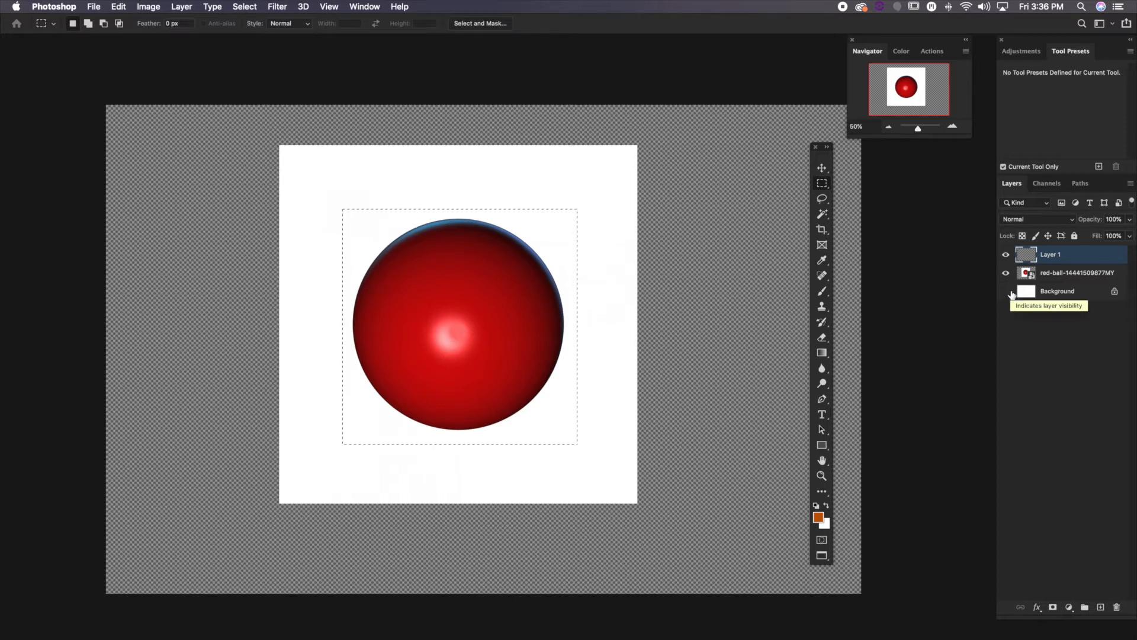
key("super+BackSpace")
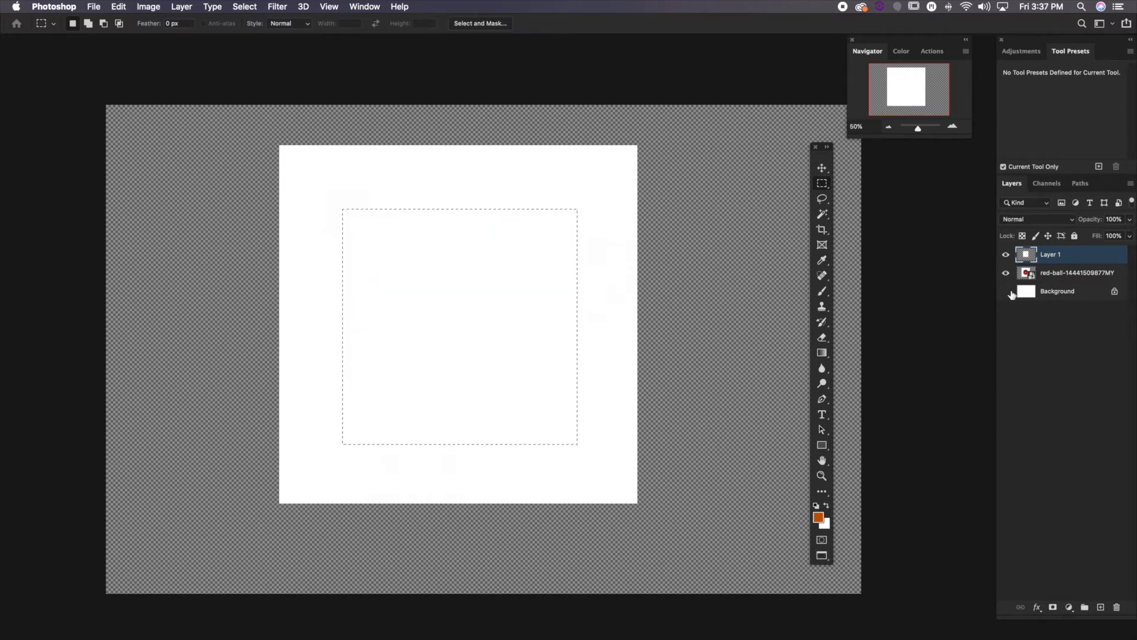
key("super+z")
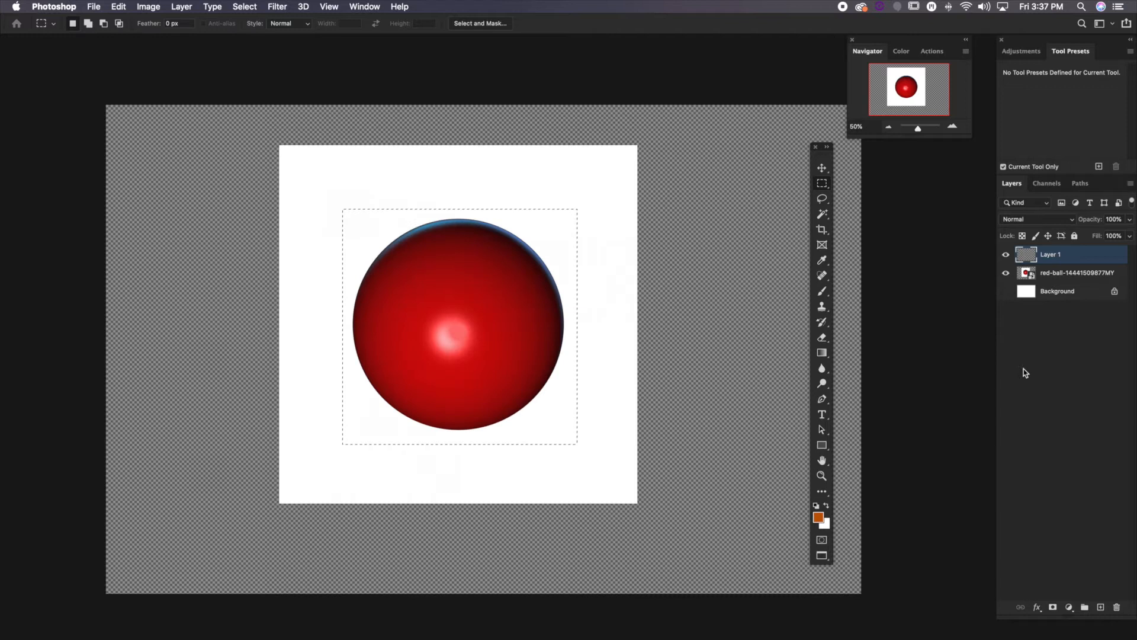
Set the foreground color to bright orange, ff7200
left_click(819, 517)
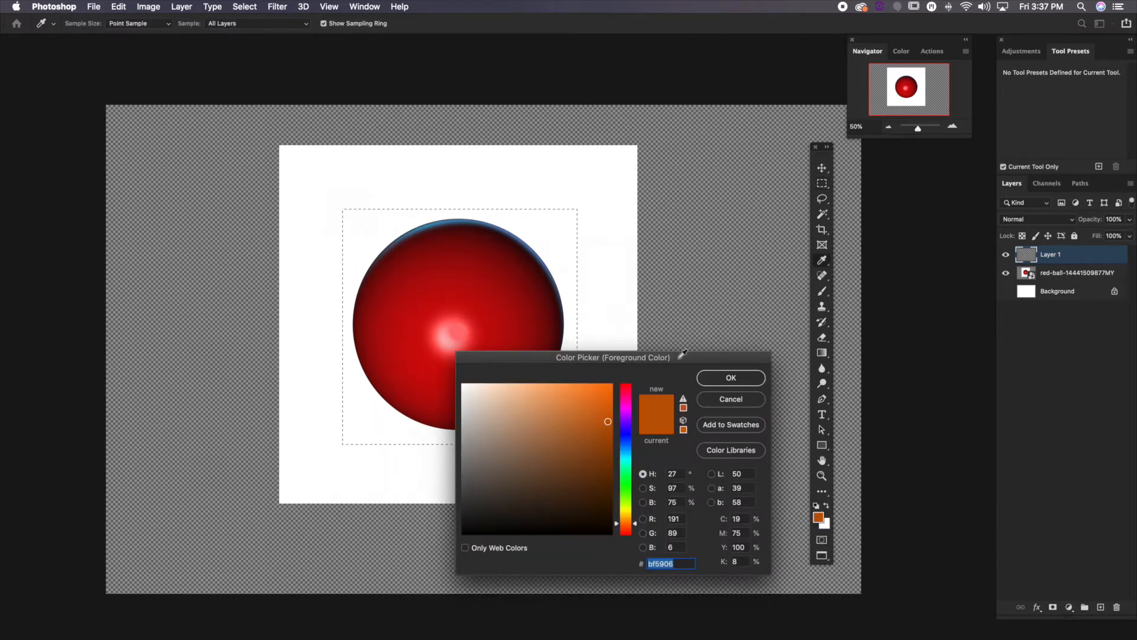
left_click_drag(682, 354, 700, 312)
left_click_drag(575, 386, 646, 337)
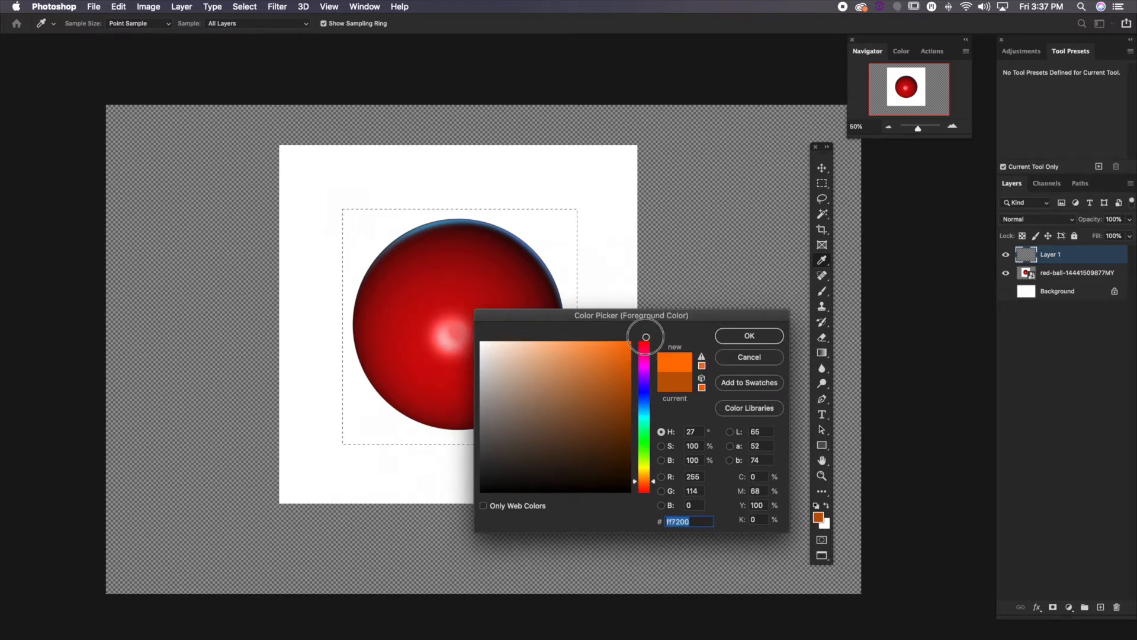
left_click(743, 340)
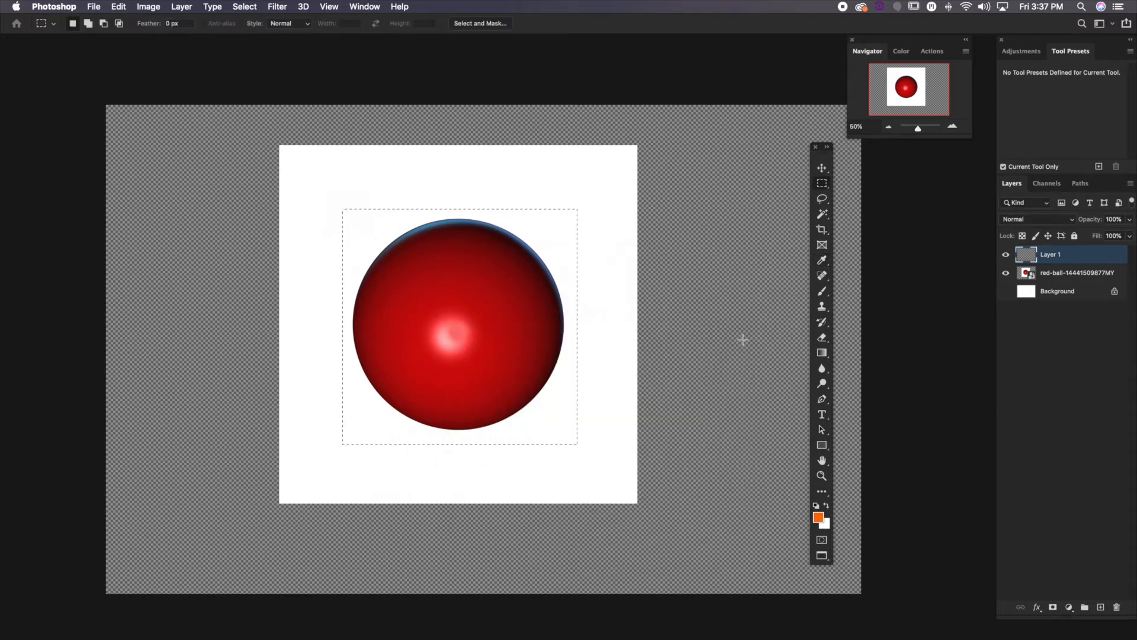
Fill the rectangular selection with the orange foreground color, and undo the fill
key("alt+BackSpace")
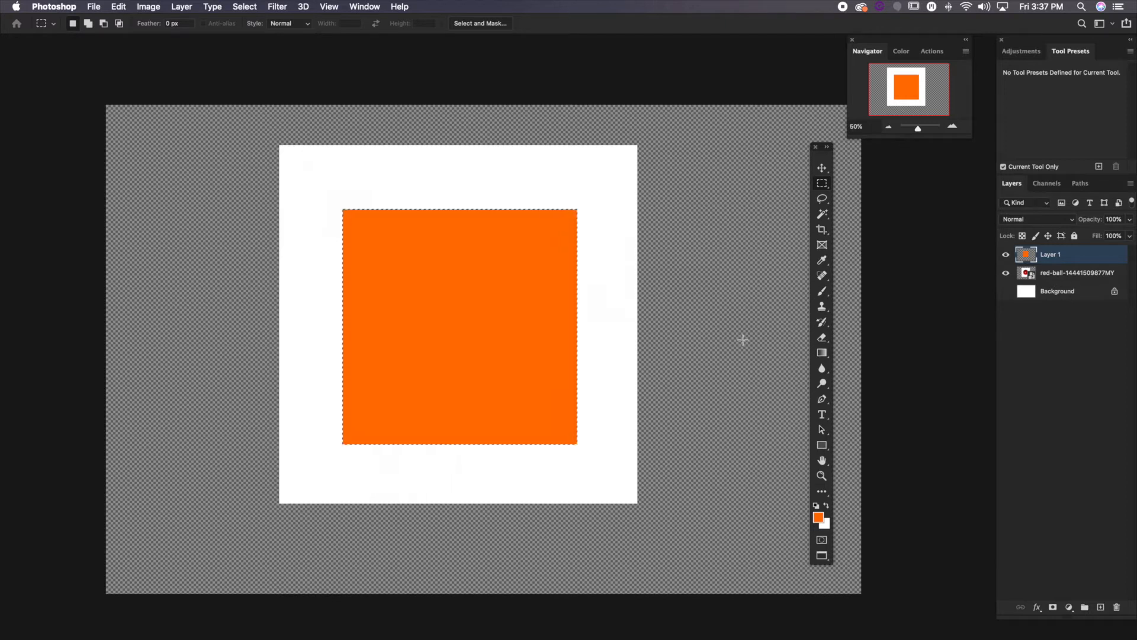
key("super+z")
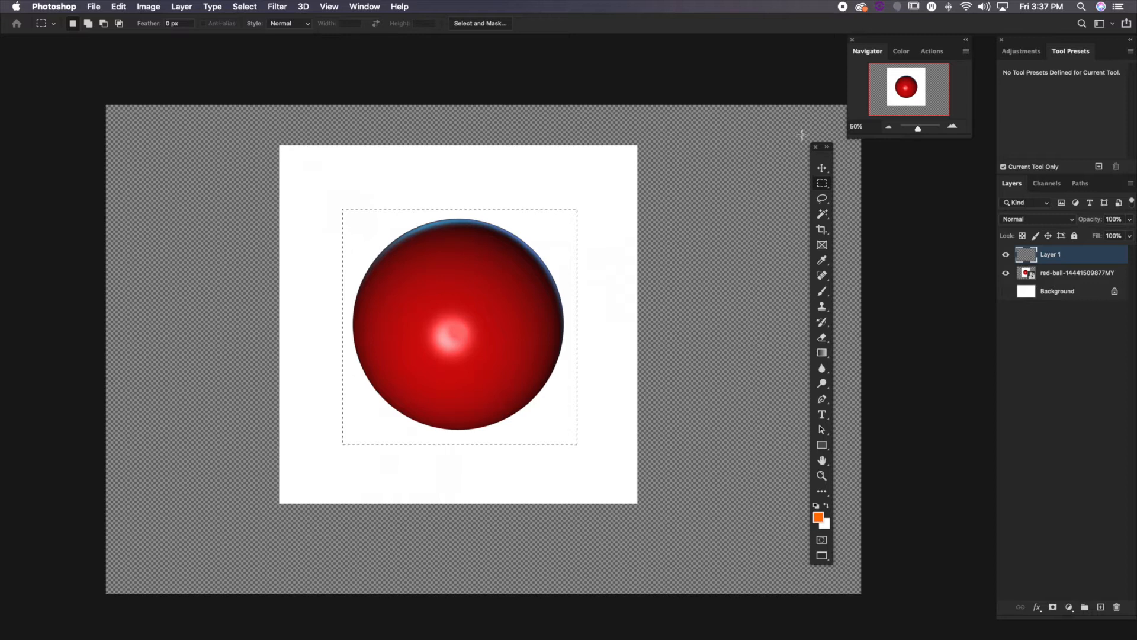
Replace the rectangular selection with a circular one over the red ball using the Elliptical Marquee tool
left_click_drag(828, 158, 831, 152)
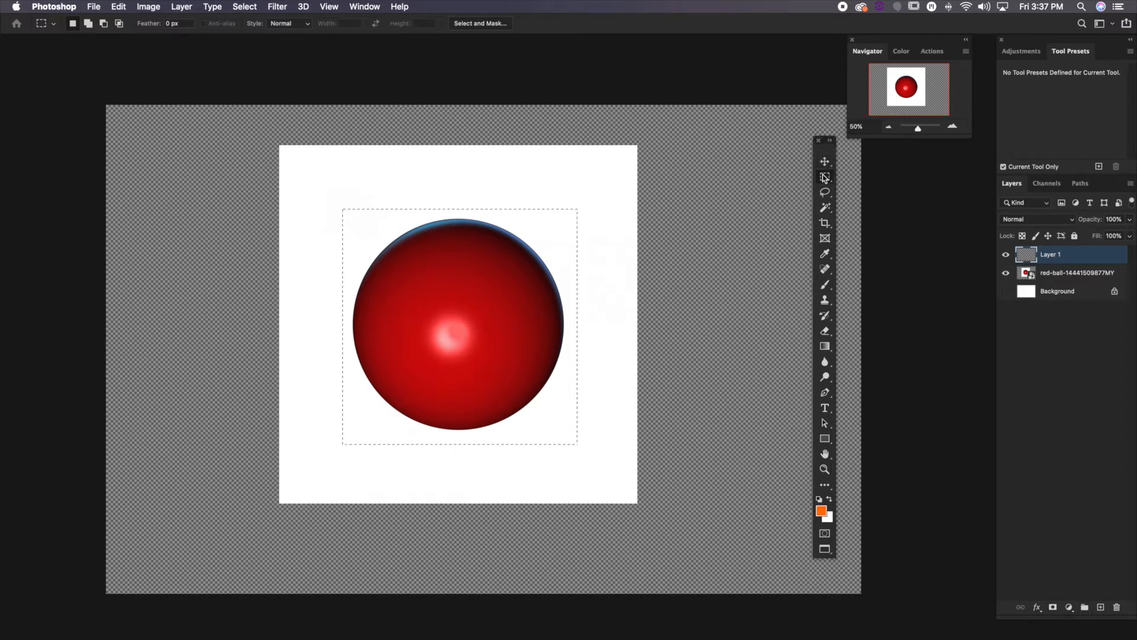
left_click(825, 177)
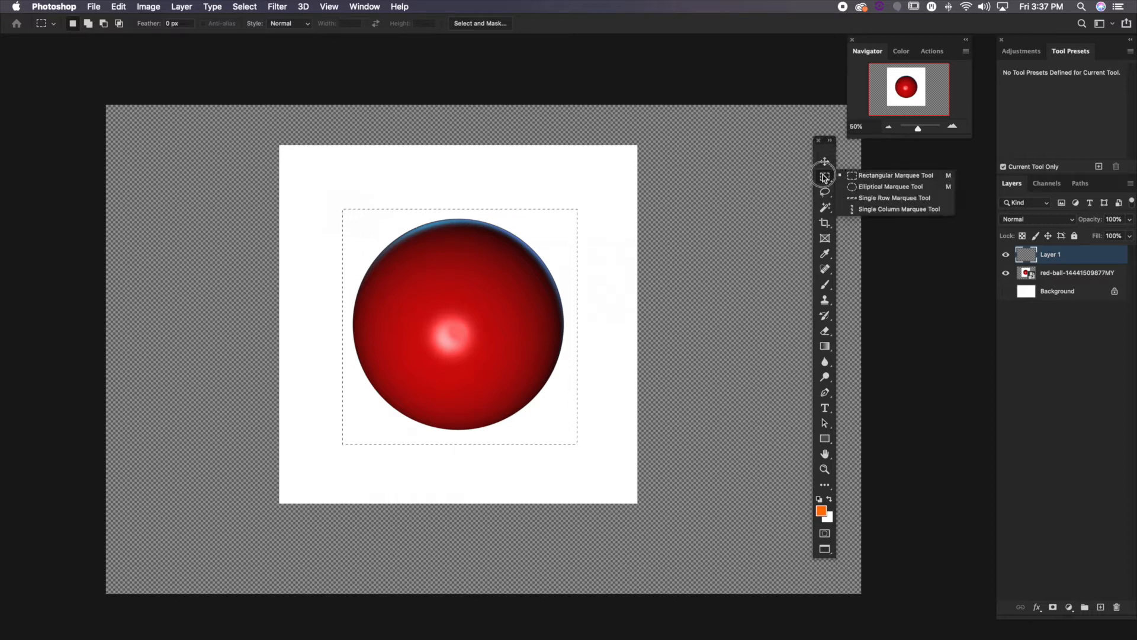
left_click(860, 187)
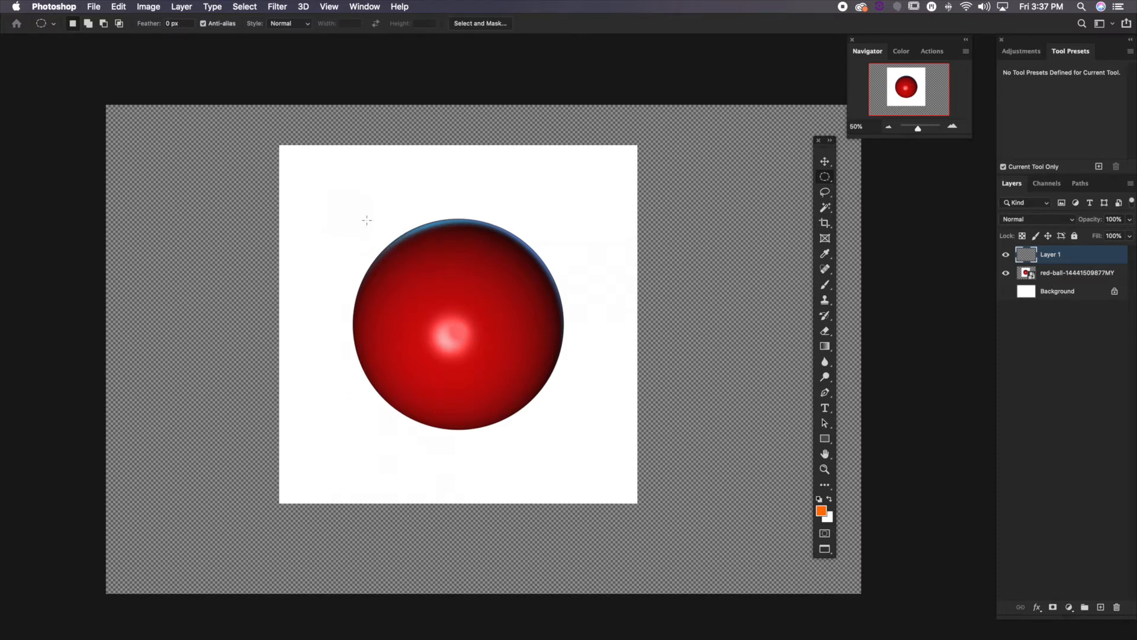
left_click_drag(363, 218, 565, 426)
Transform the circular selection, widening it to about 108% so it reaches the ball's left edge
left_click(244, 7)
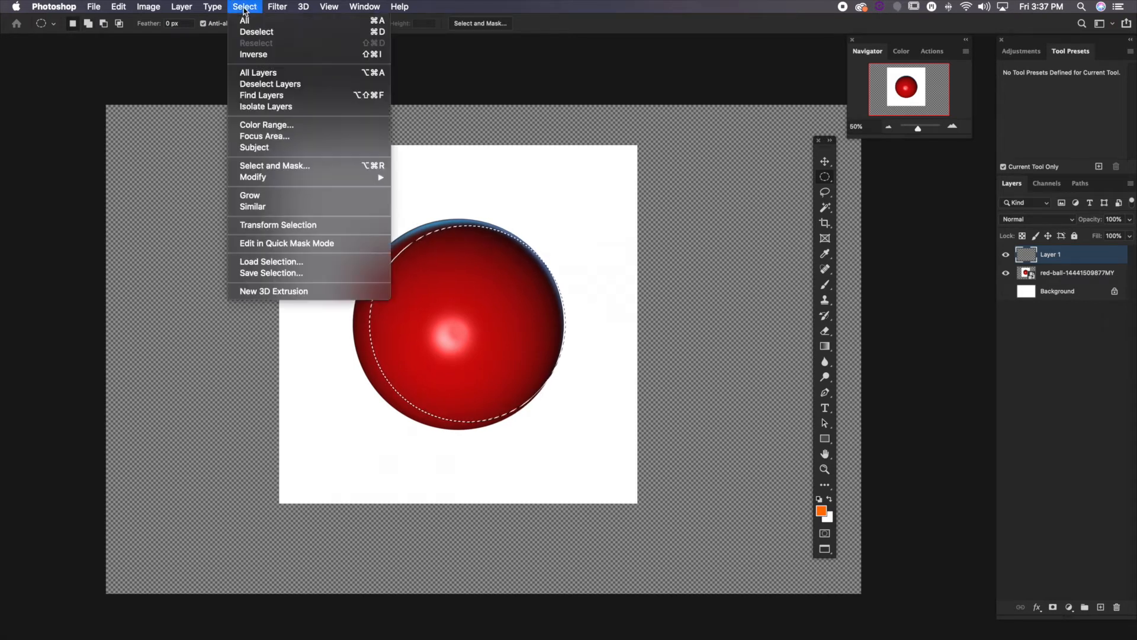
left_click(272, 225)
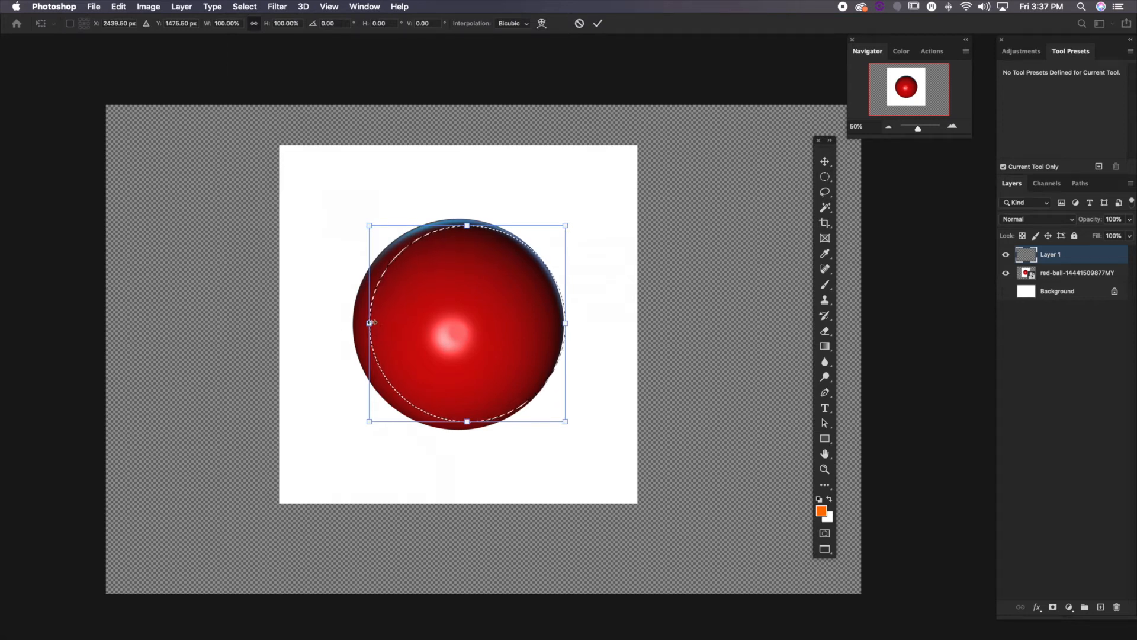
left_click_drag(369, 323, 364, 323)
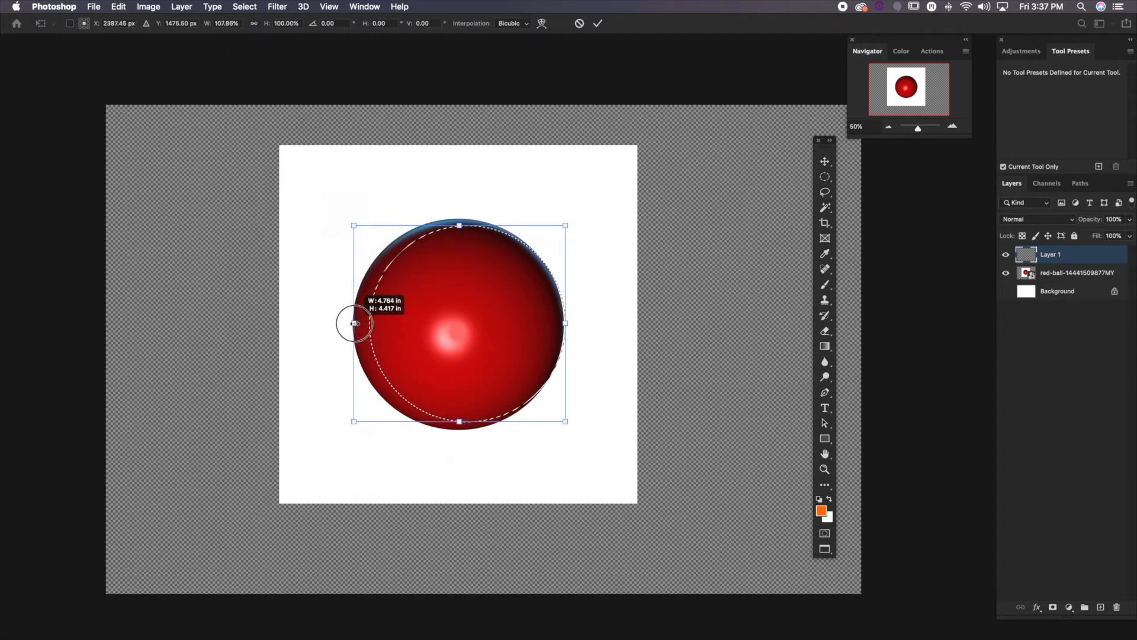
left_click_drag(353, 324, 353, 324)
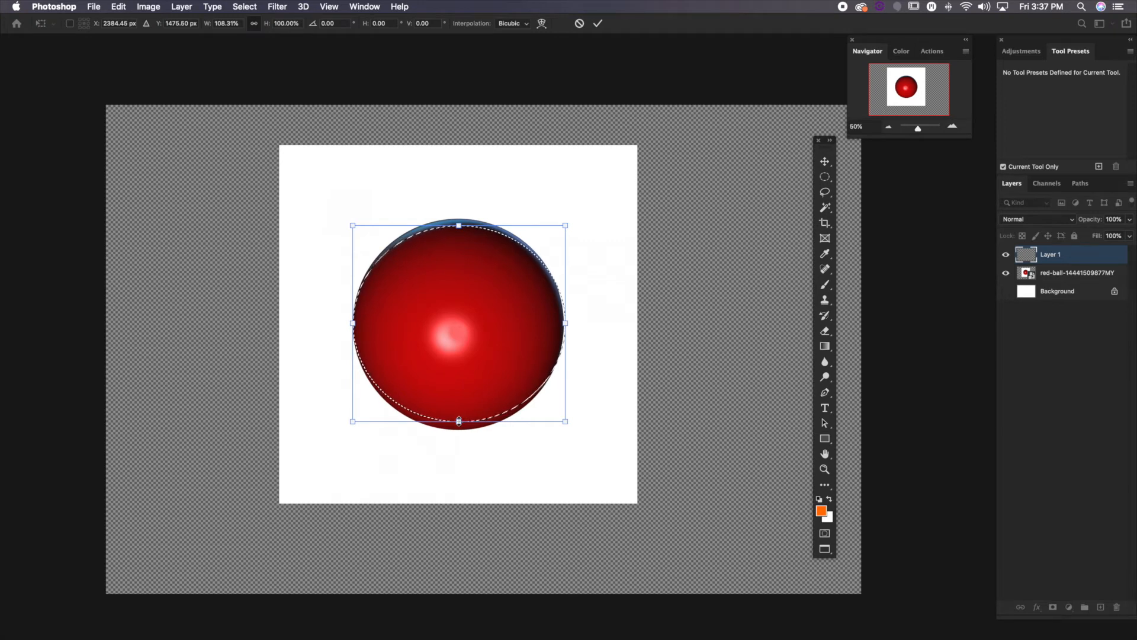
Try extending the selection downward past the ball's lower edge with proportional scaling, and undo that scaling
left_click_drag(459, 434, 461, 478)
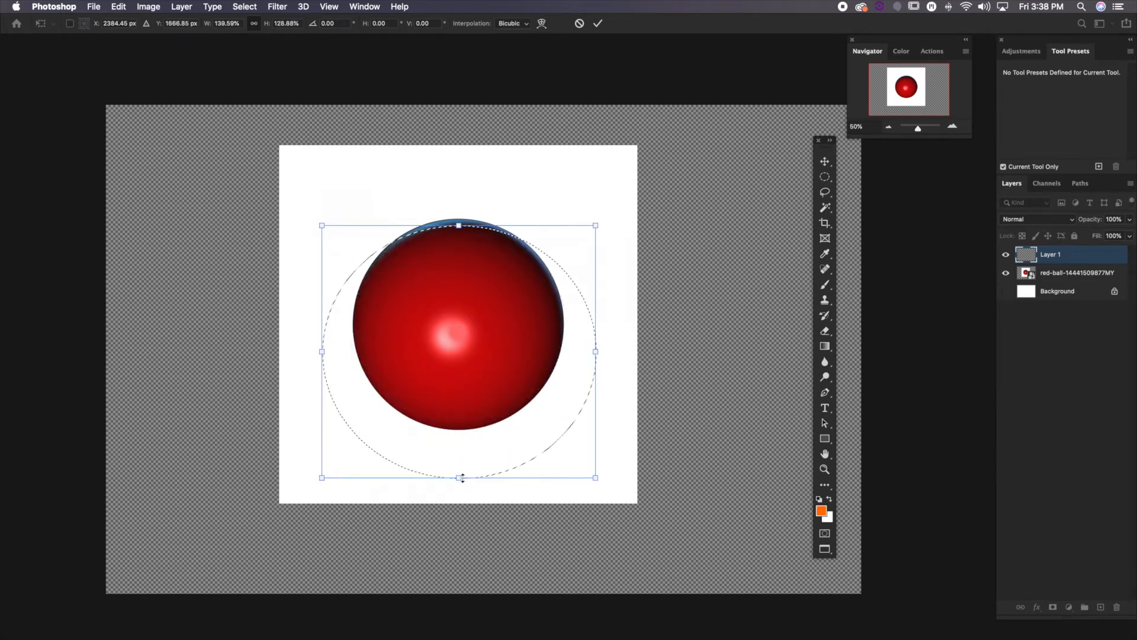
key("super+z")
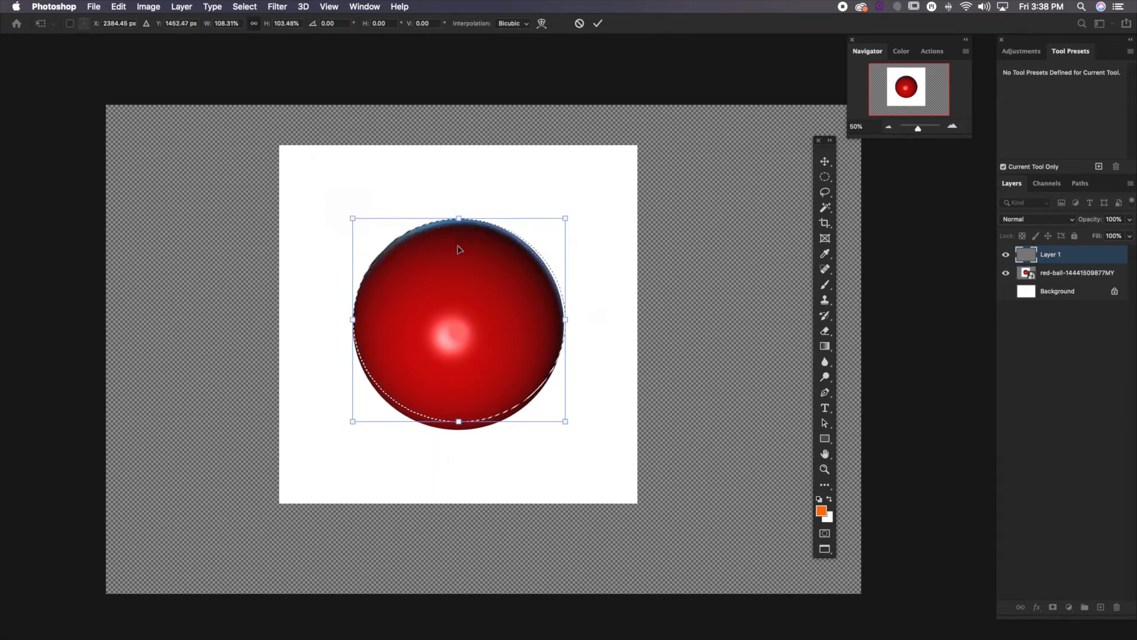
Fit the circular selection to the ball's edges, scaling it to about 107.8% wide and 107.5% high, and apply the transform
left_click_drag(459, 422, 458, 423)
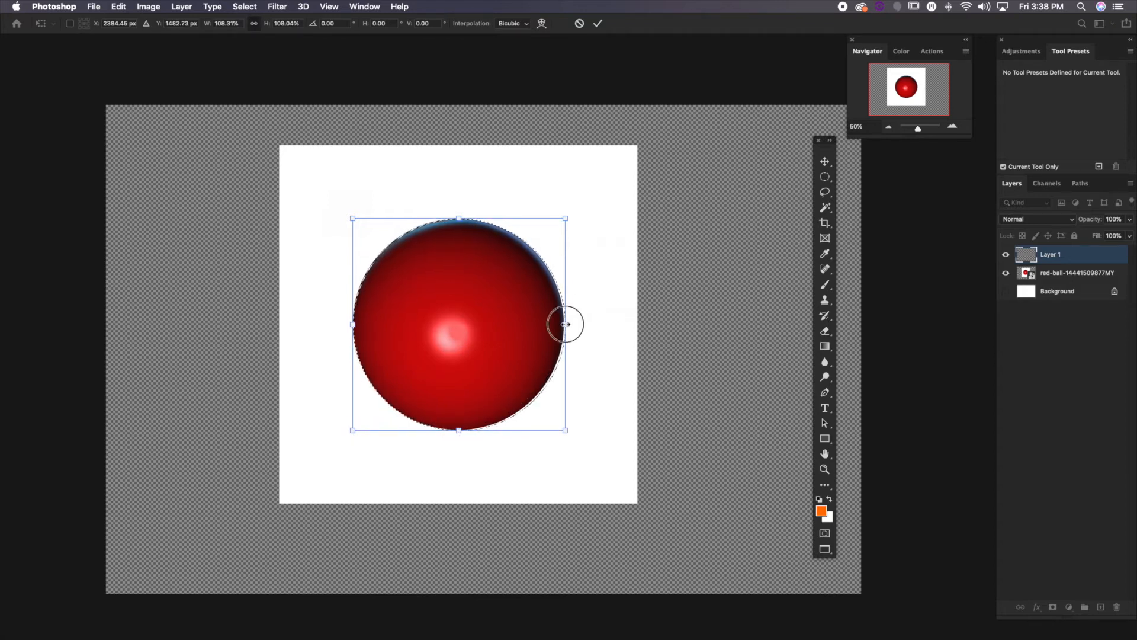
left_click_drag(565, 324, 564, 325)
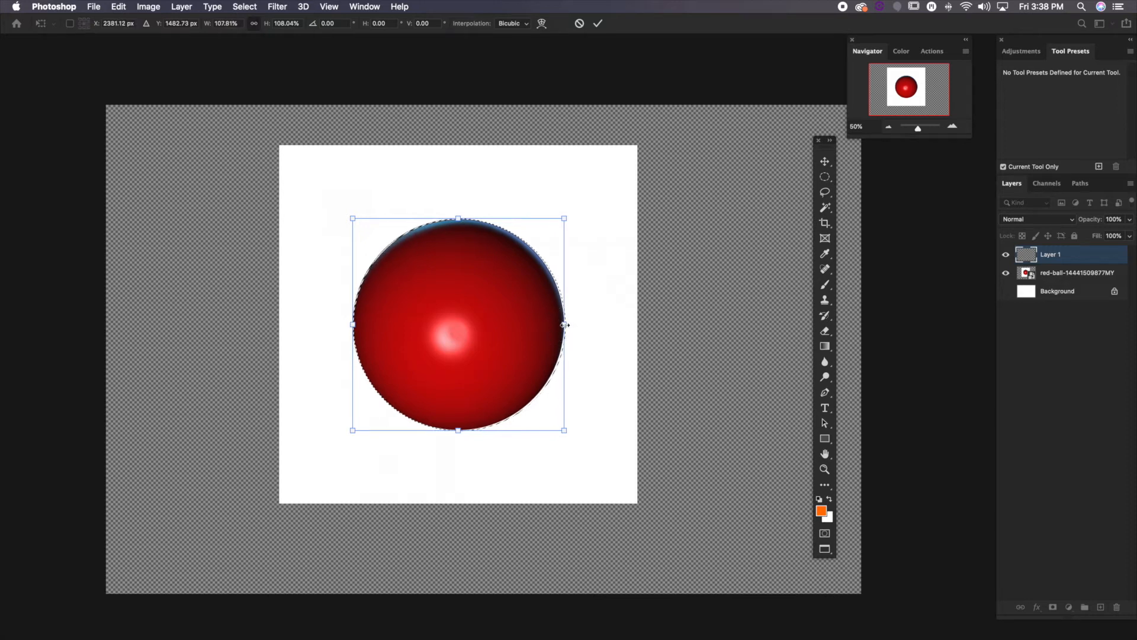
left_click_drag(458, 430, 458, 428)
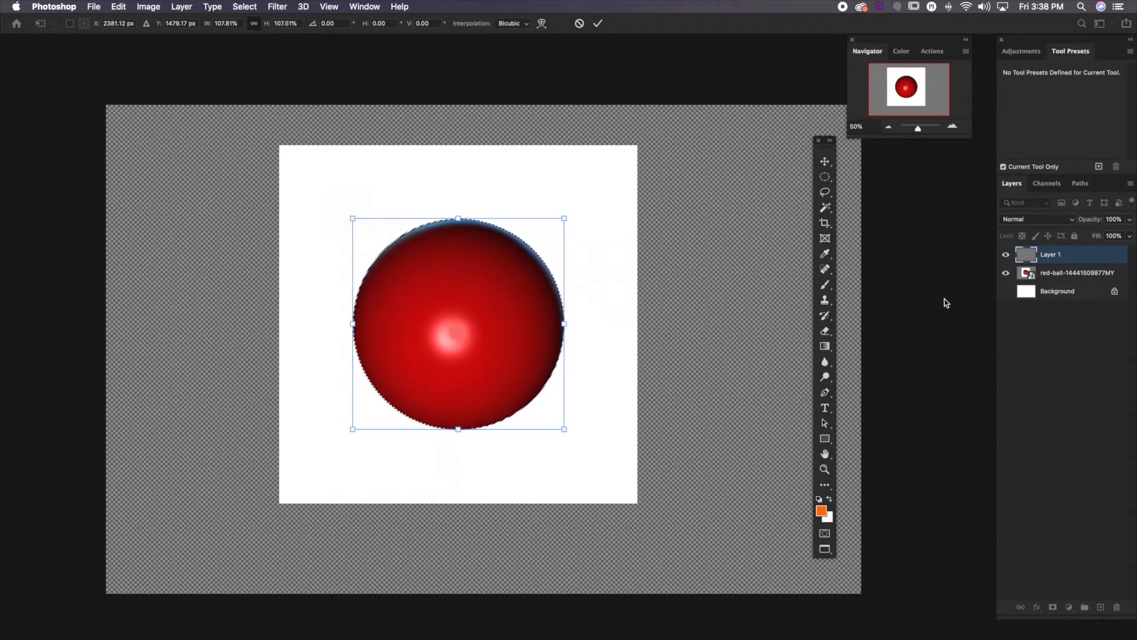
right_click(504, 367)
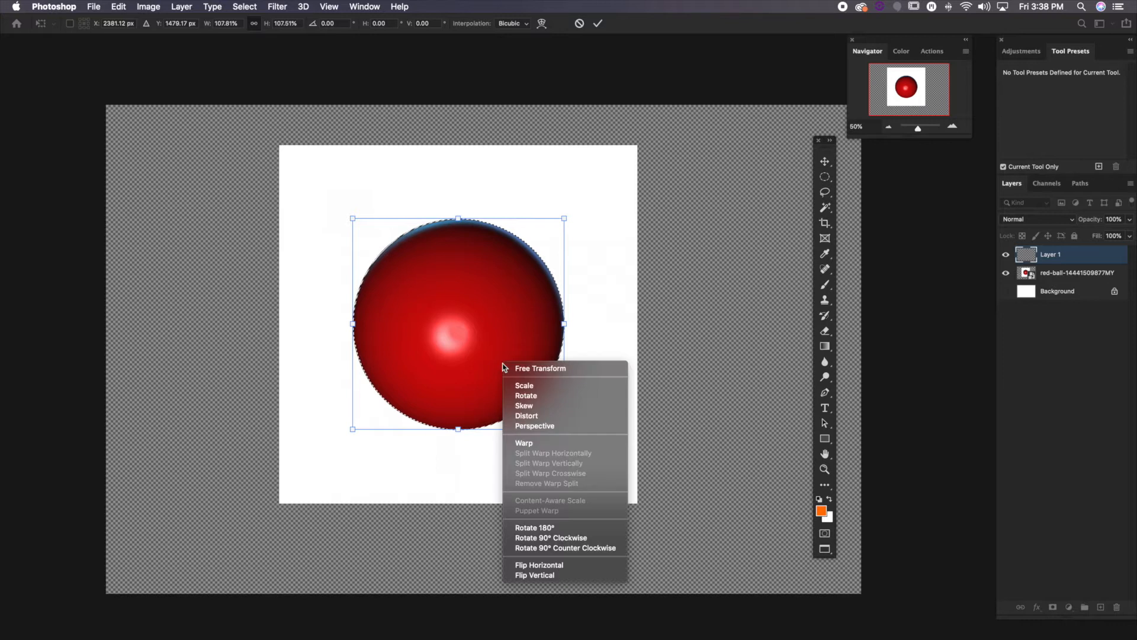
left_click(824, 177)
Try to copy the circular selection from Layer 1 to a new layer
right_click(474, 353)
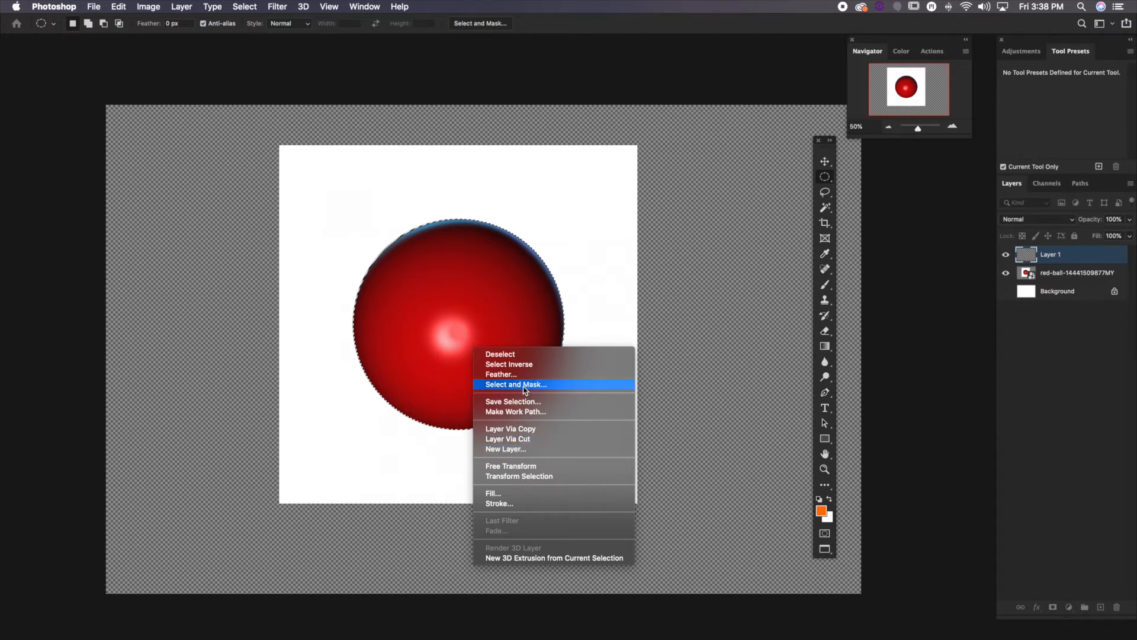
left_click(513, 429)
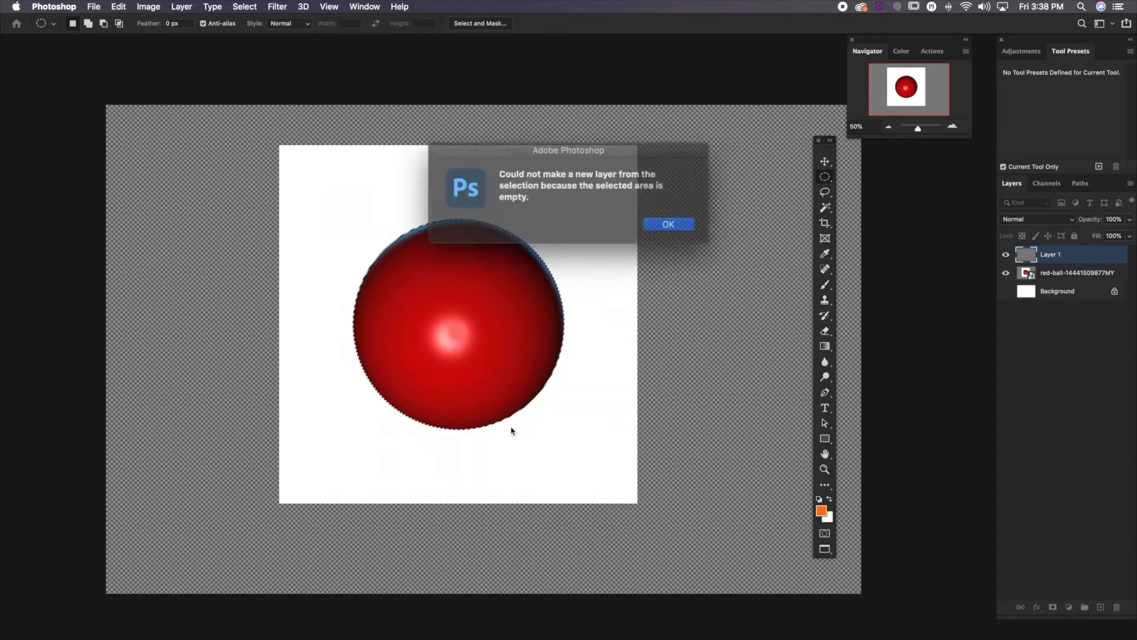
left_click(659, 222)
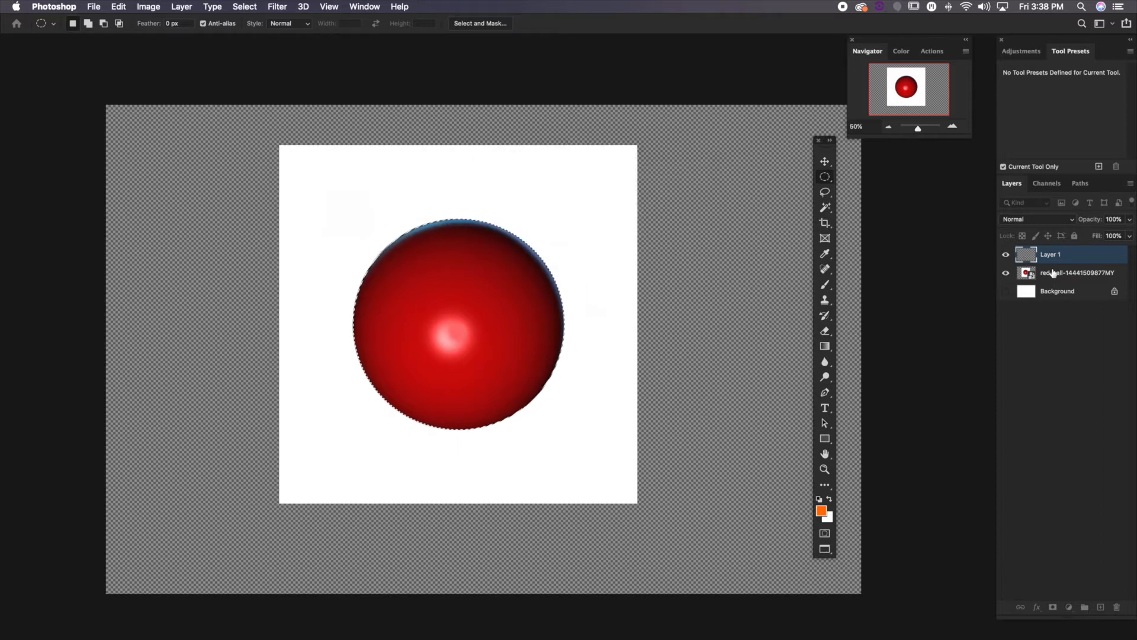
Copy the circular selection of the ball from the red-ball image layer to a new layer
key("alt+bracketleft")
right_click(495, 354)
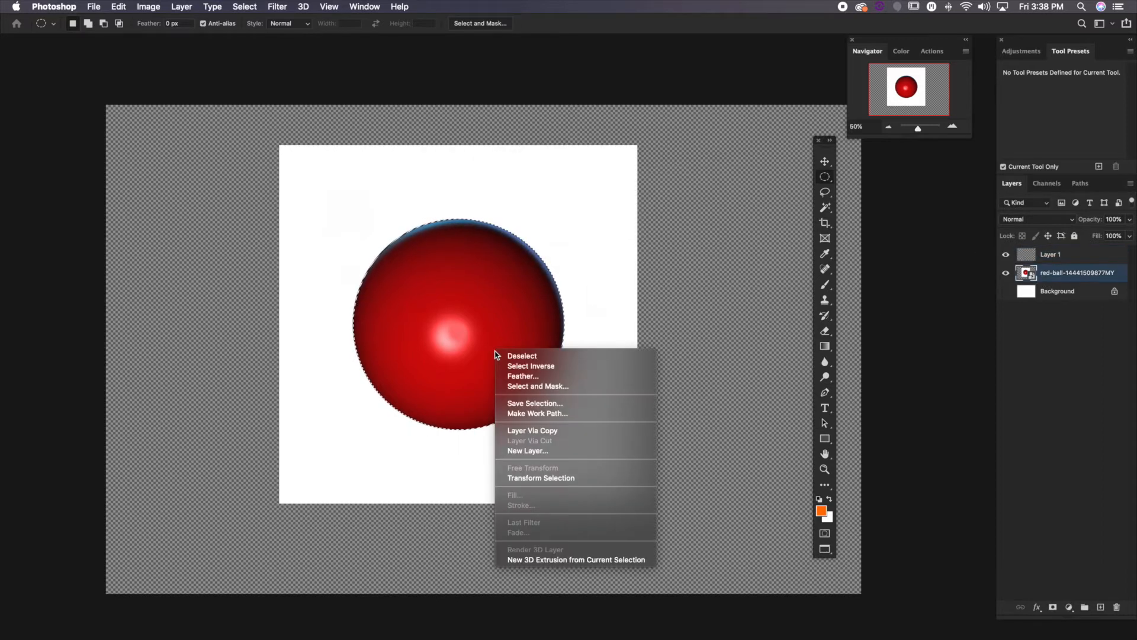
left_click(545, 431)
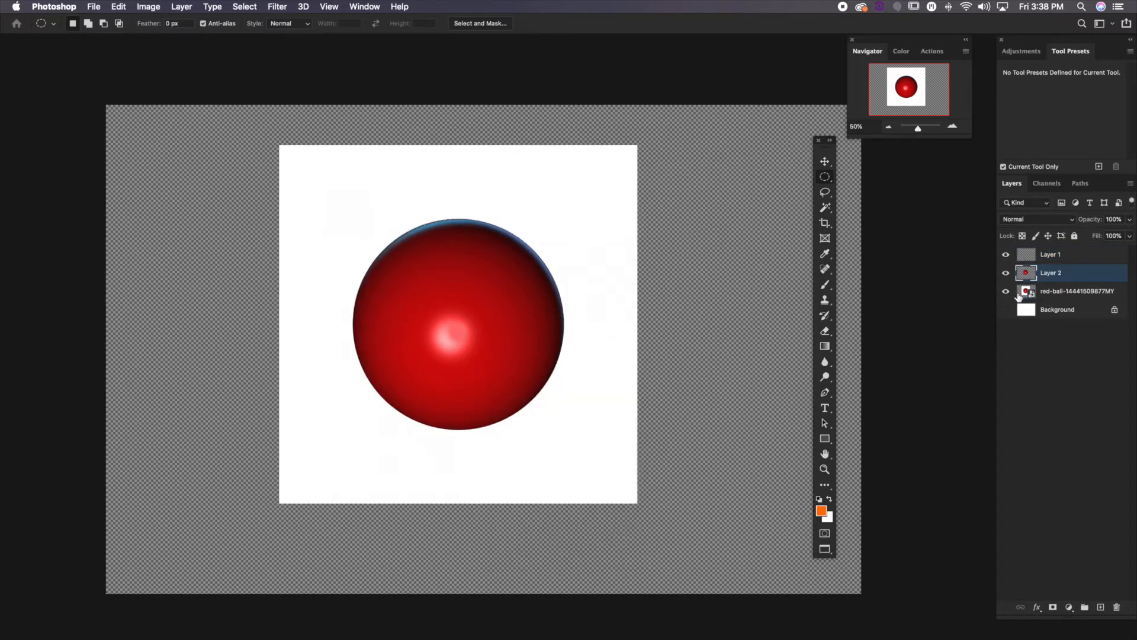
Move the copied ball to the upper right of the original, scale it proportionally to about 60%, and apply the transform
left_click(825, 162)
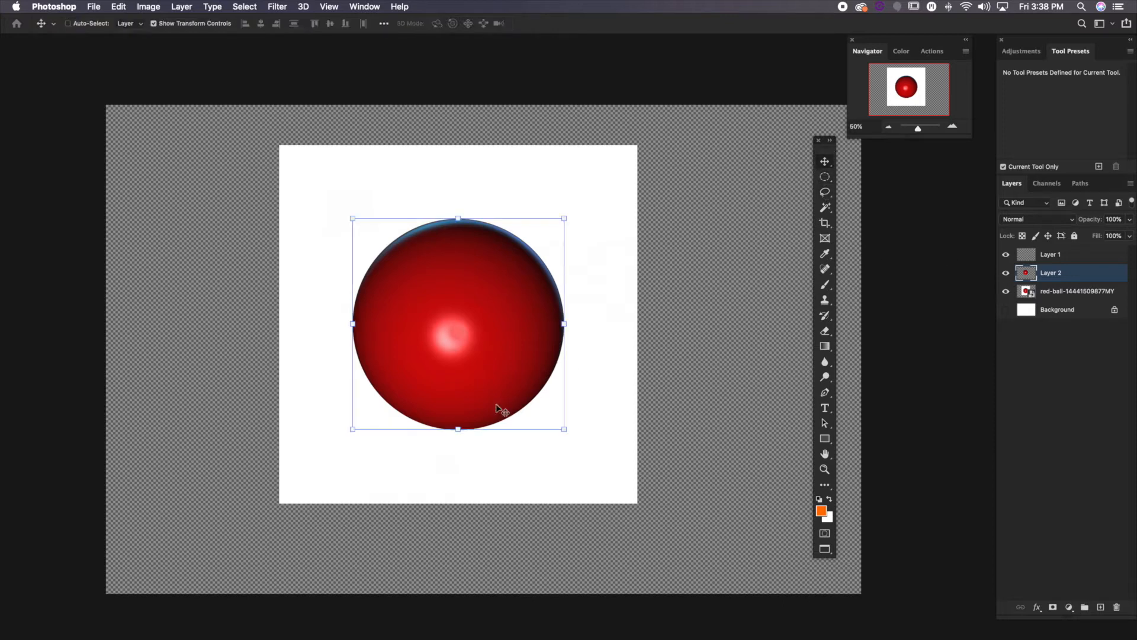
left_click_drag(501, 408, 708, 400)
left_click_drag(761, 211, 701, 272)
left_click_drag(662, 318, 729, 244)
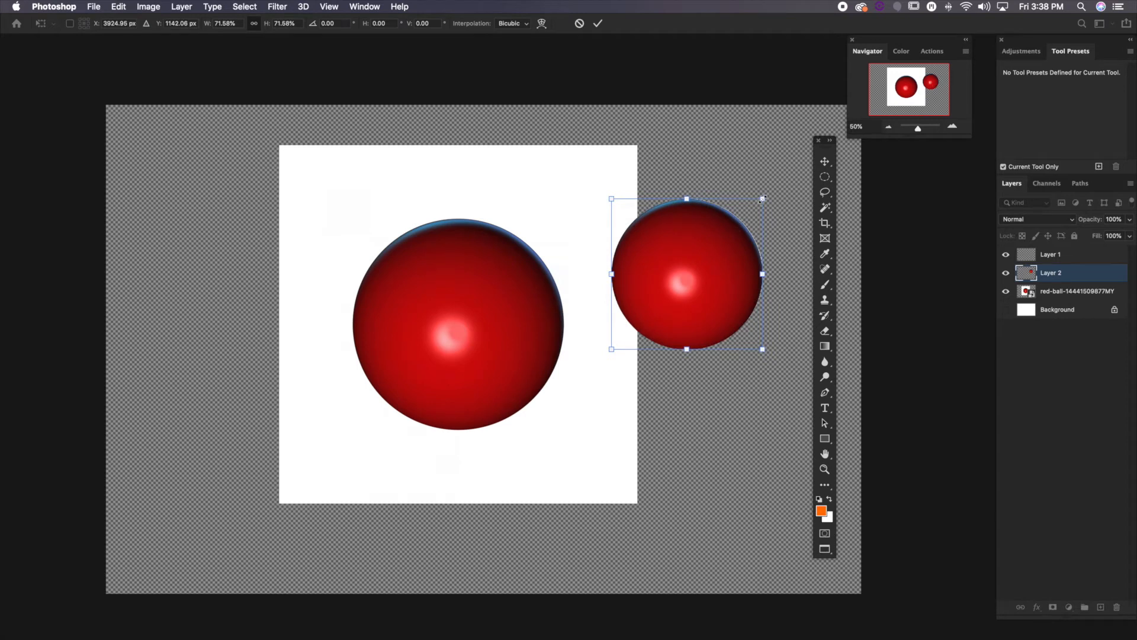
left_click_drag(762, 199, 745, 214)
left_click_drag(687, 287, 682, 270)
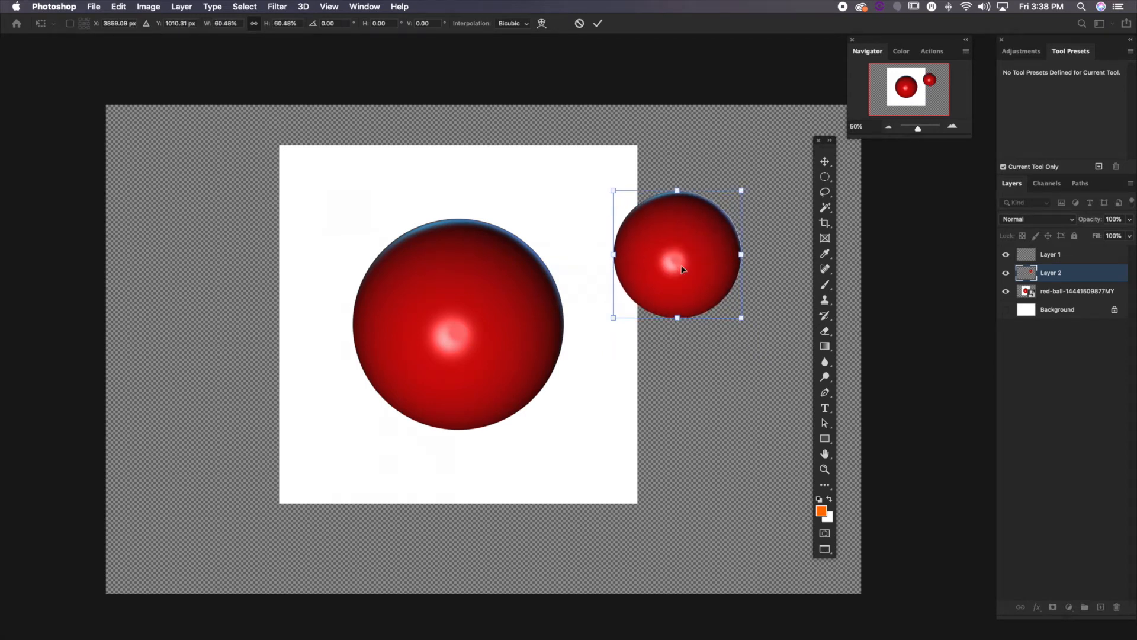
key("Return")
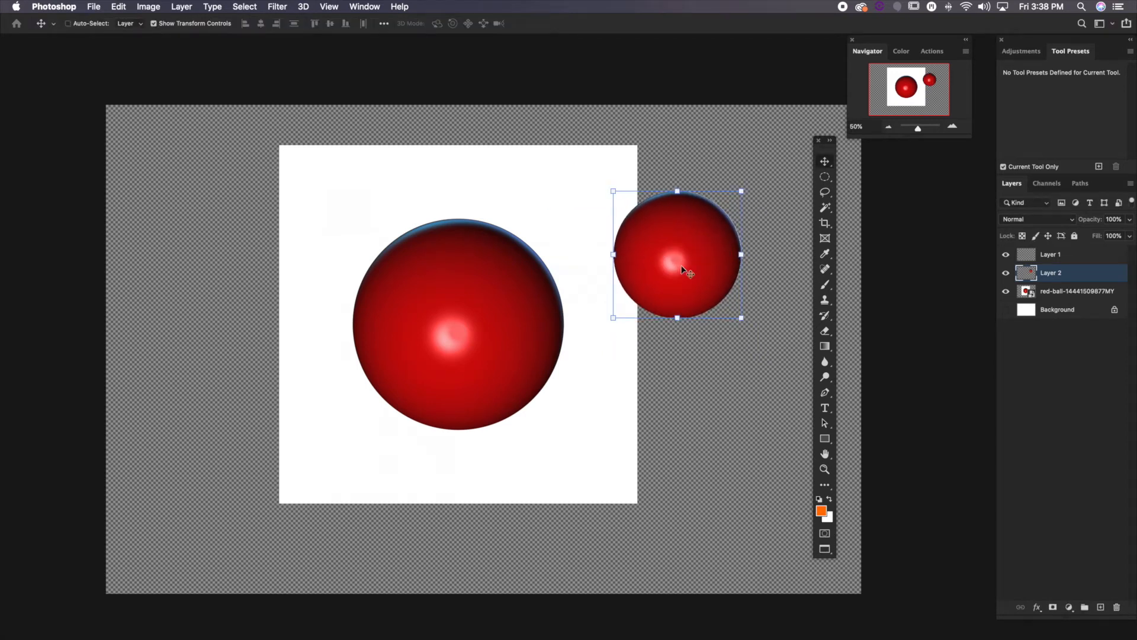
Draw a rough freehand selection around the original large ball at 100% zoom with the Lasso tool
left_click(825, 193)
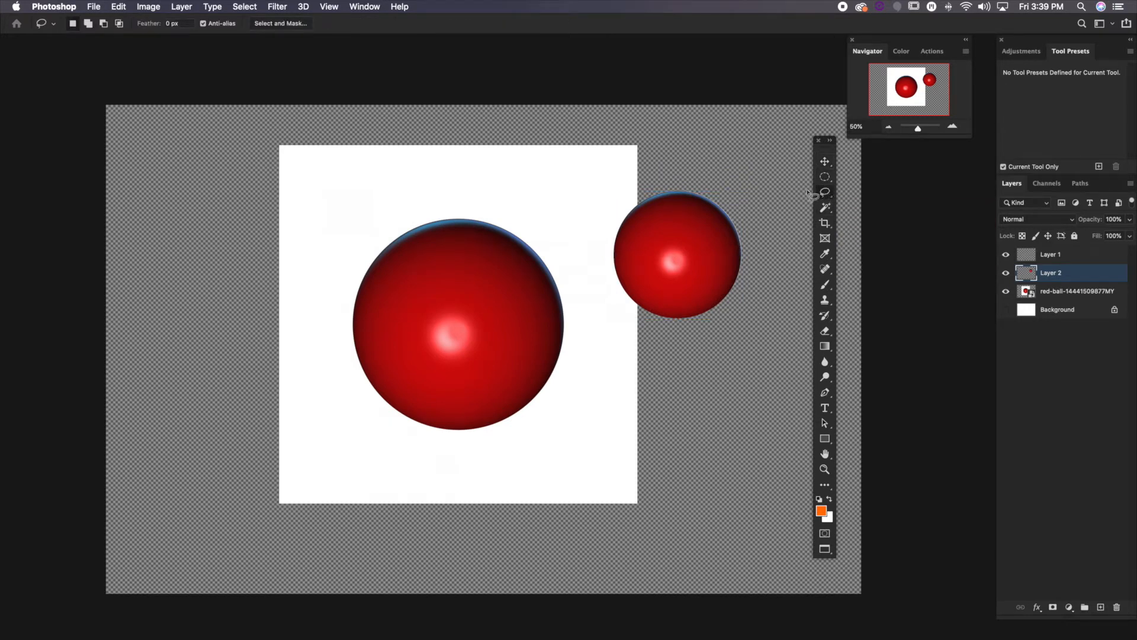
left_click(952, 127)
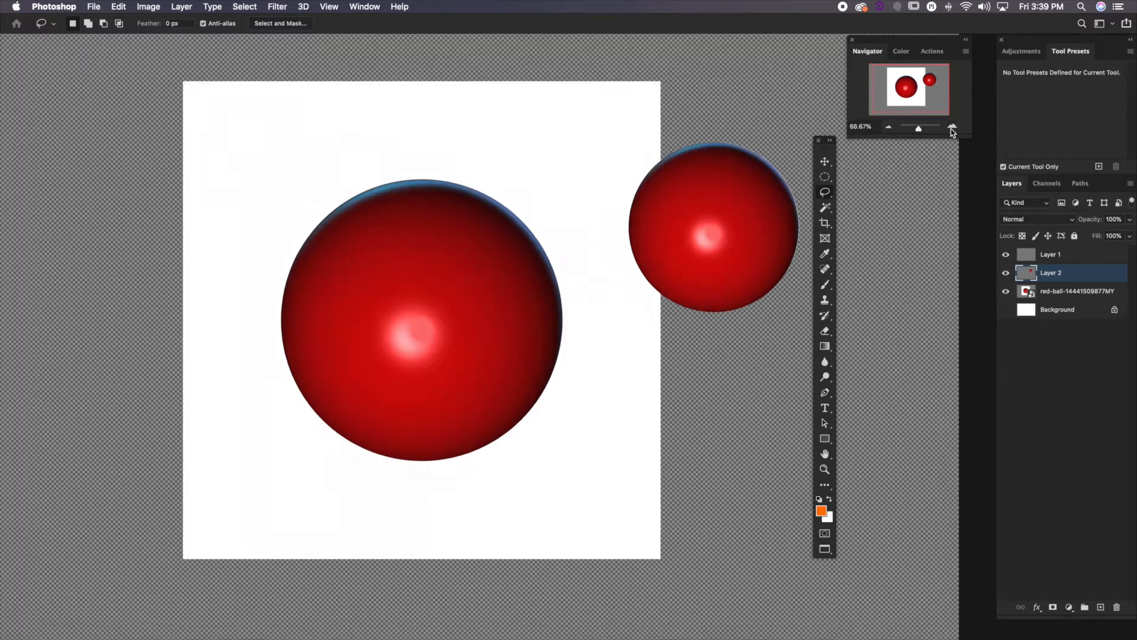
left_click_drag(374, 233, 448, 264)
left_click(950, 128)
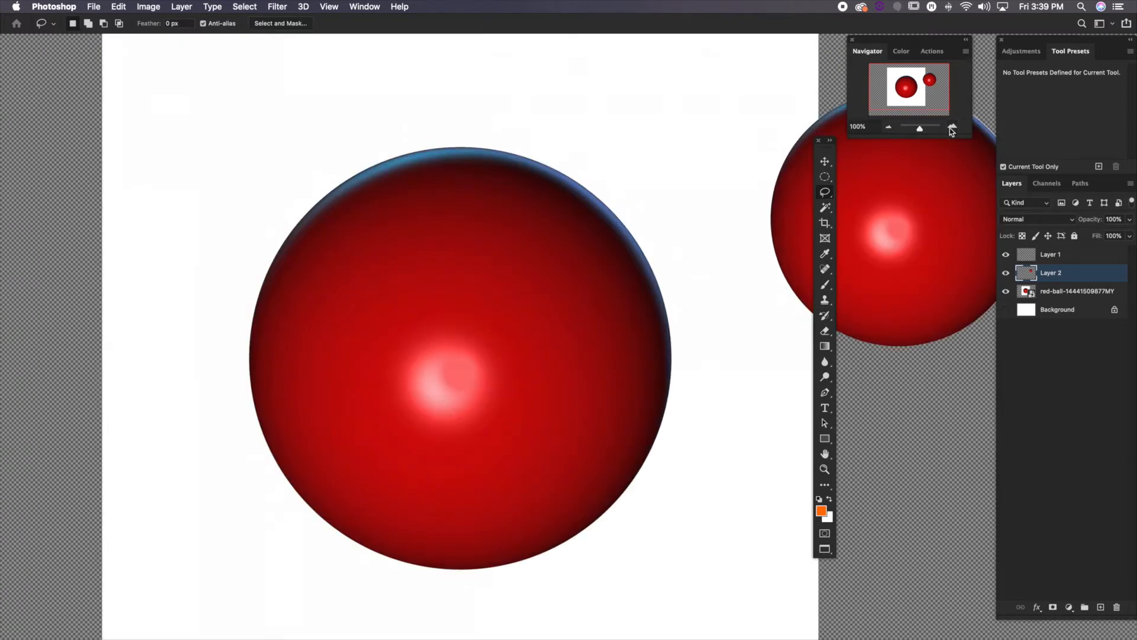
left_click_drag(505, 183, 469, 207)
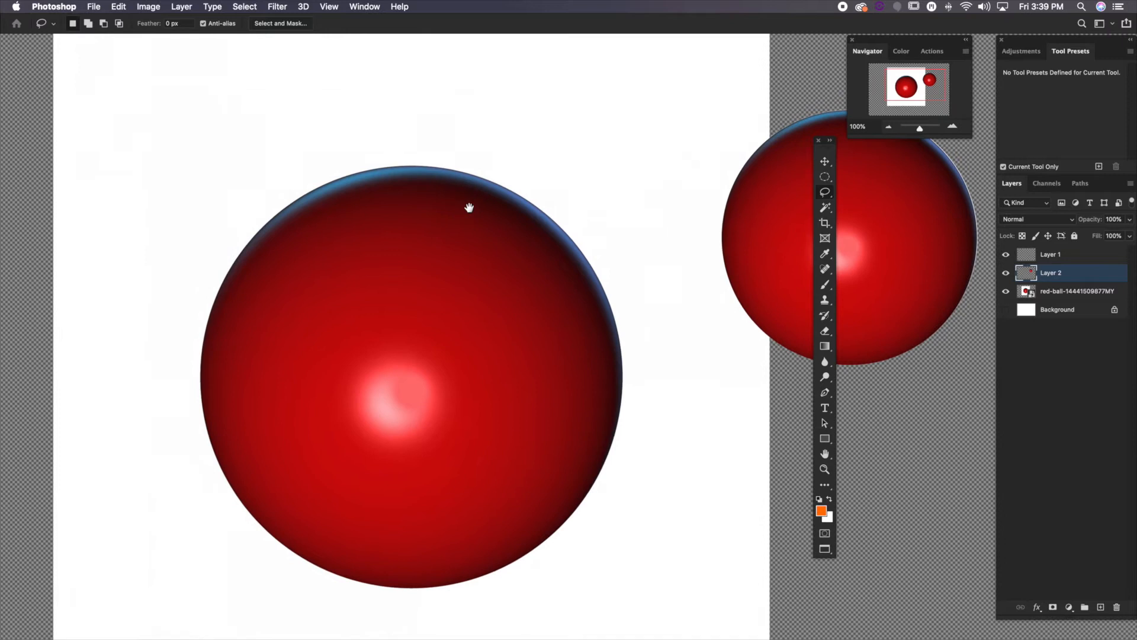
left_click_drag(404, 252, 431, 244)
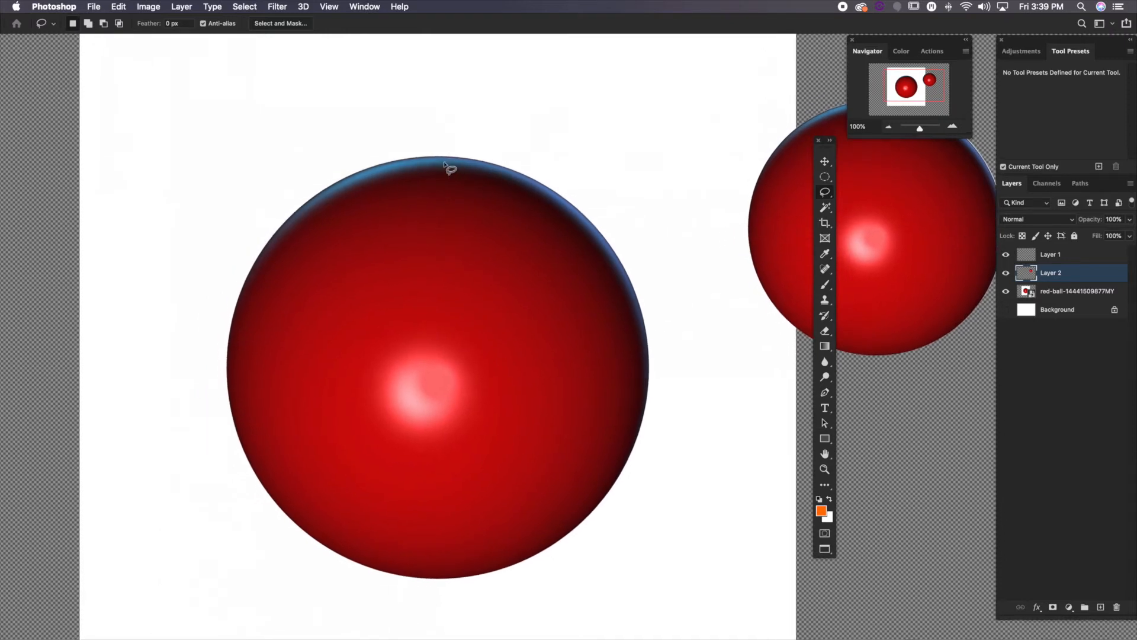
mouse_move(450, 160)
left_mouse_down()
mouse_move(360, 173)
mouse_move(286, 222)
mouse_move(248, 277)
mouse_move(224, 369)
left_mouse_up()
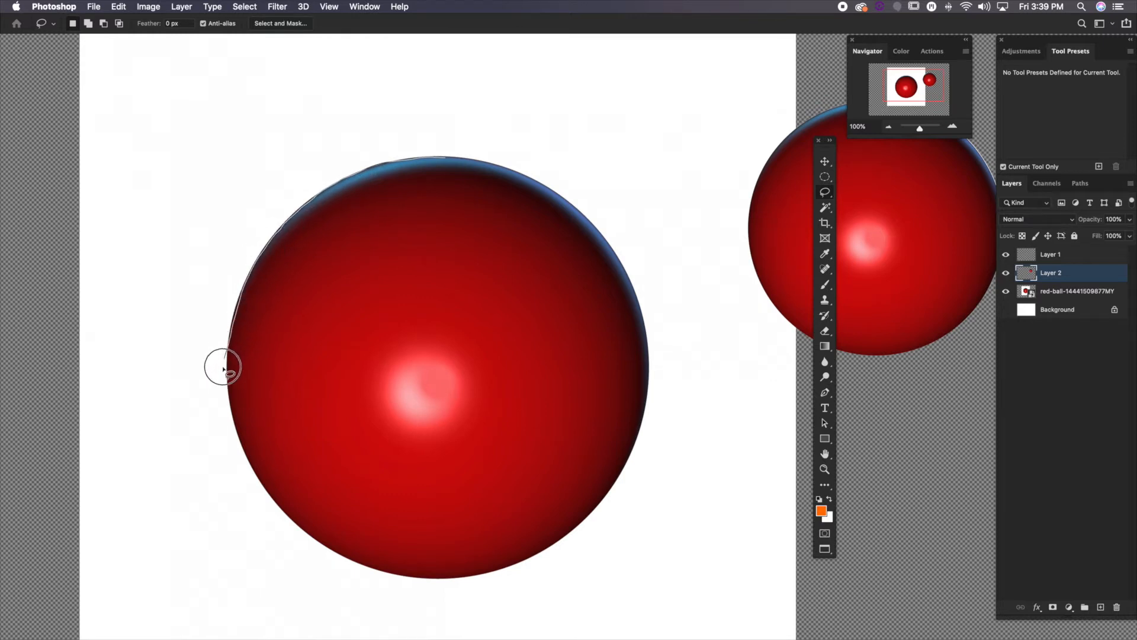
mouse_move(364, 572)
left_mouse_down()
mouse_move(713, 519)
mouse_move(725, 302)
mouse_move(595, 170)
mouse_move(443, 145)
mouse_move(352, 165)
mouse_move(327, 185)
left_mouse_up()
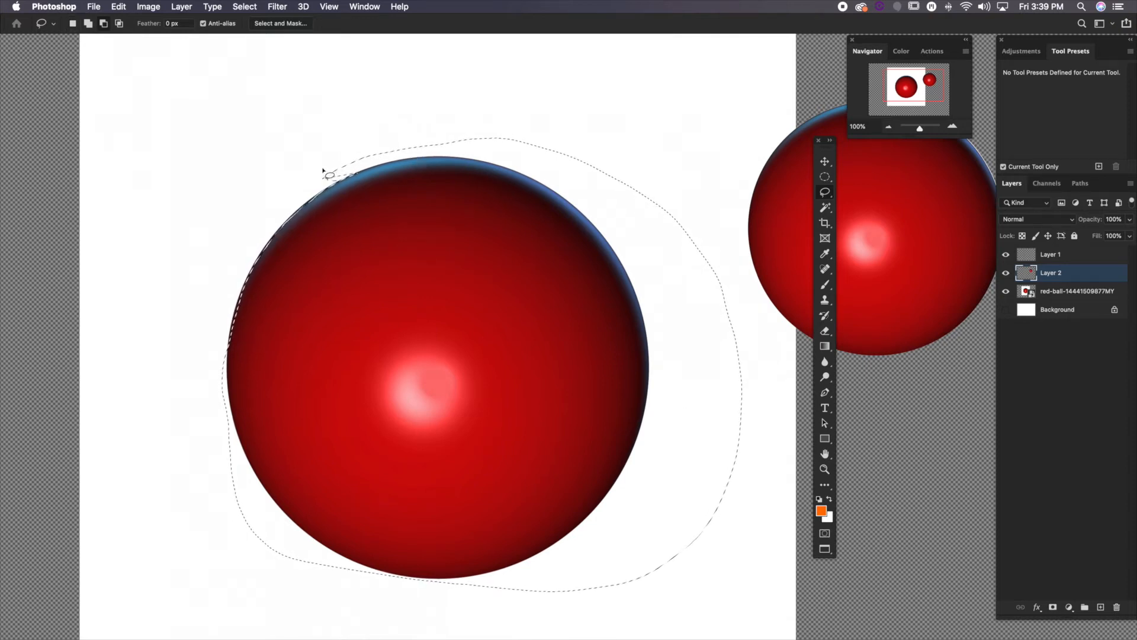
Refine the lasso selection by subtracting the excess outside the ball and adding the missed slivers at its lower-left and top edges
mouse_move(319, 172)
left_mouse_down()
mouse_move(467, 167)
mouse_move(676, 232)
left_mouse_up()
mouse_move(563, 186)
left_mouse_down()
mouse_move(617, 261)
mouse_move(657, 376)
mouse_move(716, 198)
left_mouse_up()
mouse_move(642, 281)
left_mouse_down()
mouse_move(650, 363)
mouse_move(636, 445)
mouse_move(588, 533)
mouse_move(756, 507)
mouse_move(755, 264)
left_mouse_up()
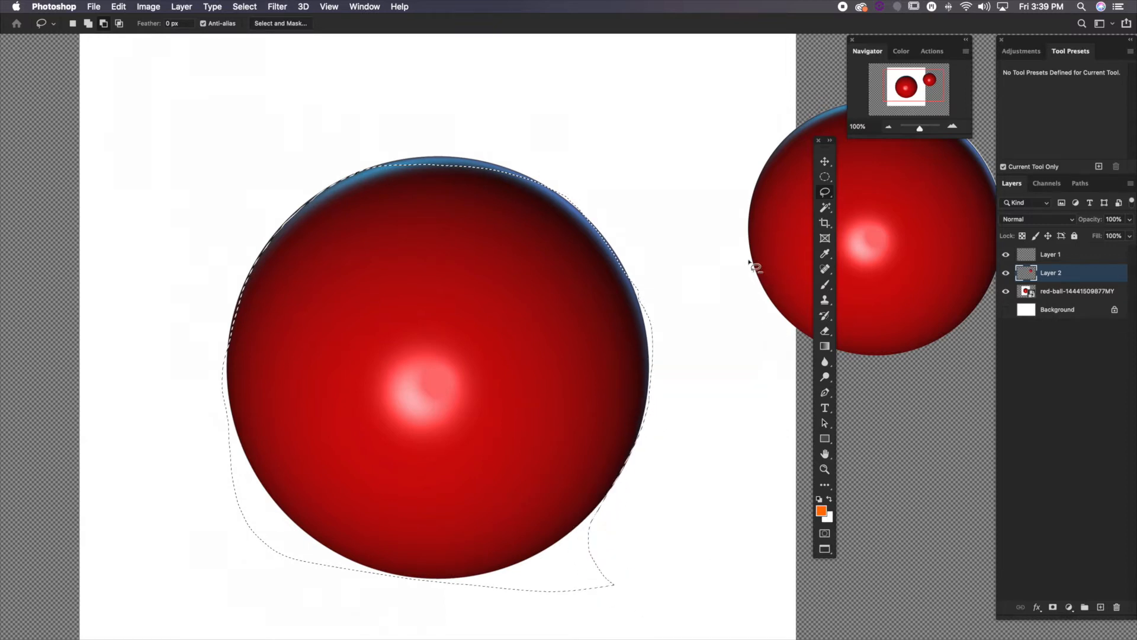
mouse_move(603, 521)
left_mouse_down()
mouse_move(543, 551)
mouse_move(446, 595)
mouse_move(709, 604)
mouse_move(699, 536)
mouse_move(474, 577)
mouse_move(374, 565)
mouse_move(274, 492)
mouse_move(226, 407)
mouse_move(177, 511)
mouse_move(356, 626)
mouse_move(551, 586)
left_mouse_up()
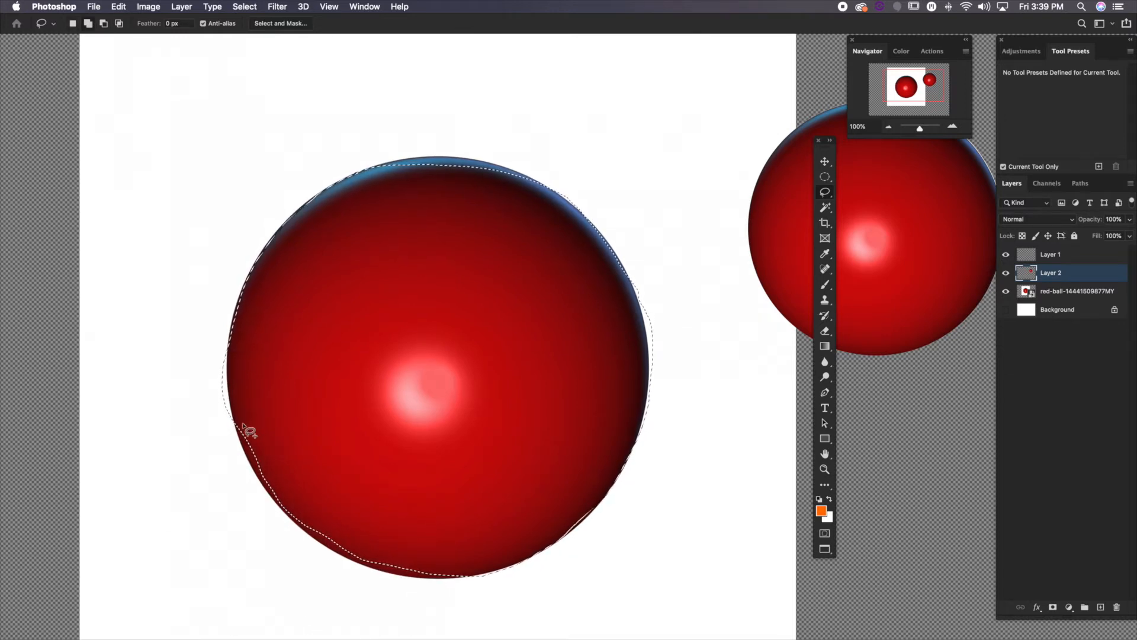
mouse_move(239, 424)
left_mouse_down()
mouse_move(270, 496)
mouse_move(326, 472)
left_mouse_up()
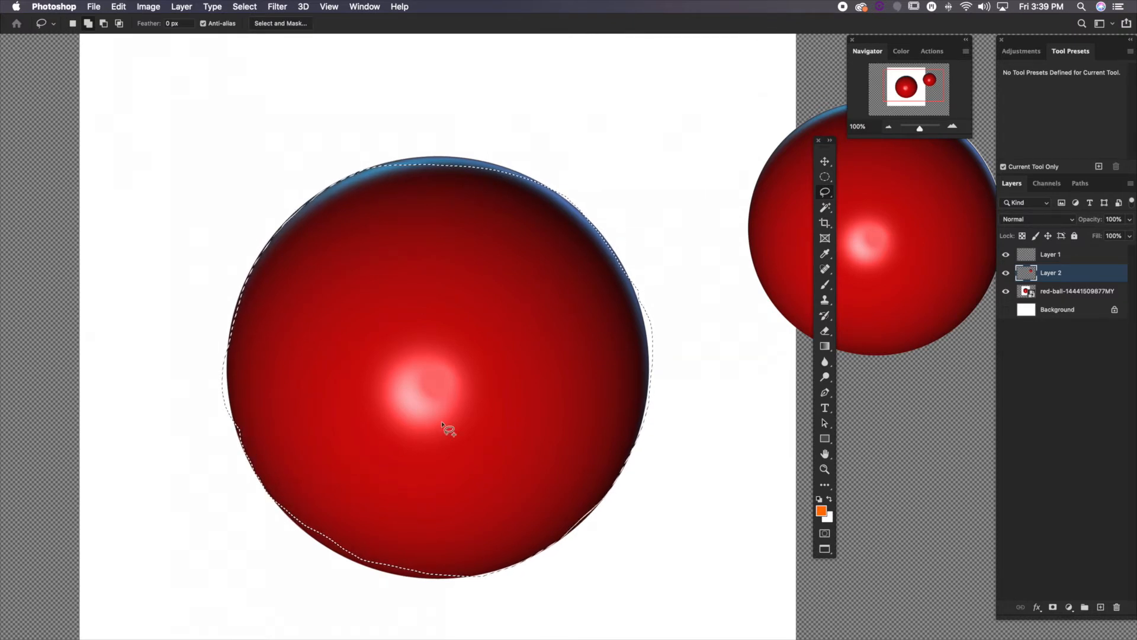
mouse_move(375, 162)
left_mouse_down()
mouse_move(491, 164)
mouse_move(516, 190)
mouse_move(410, 160)
mouse_move(506, 173)
mouse_move(522, 206)
mouse_move(502, 171)
mouse_move(525, 192)
left_mouse_up()
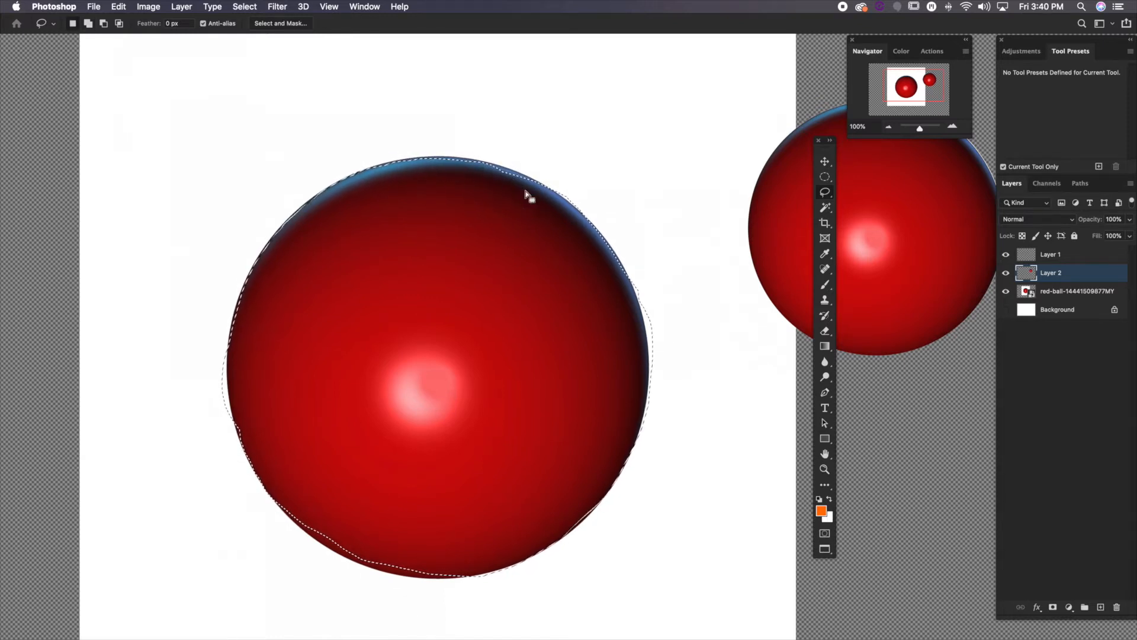
Replace the lasso selection with an irregular straight-sided one above the ball using the Polygonal Lasso tool, and deselect it
left_click(825, 192)
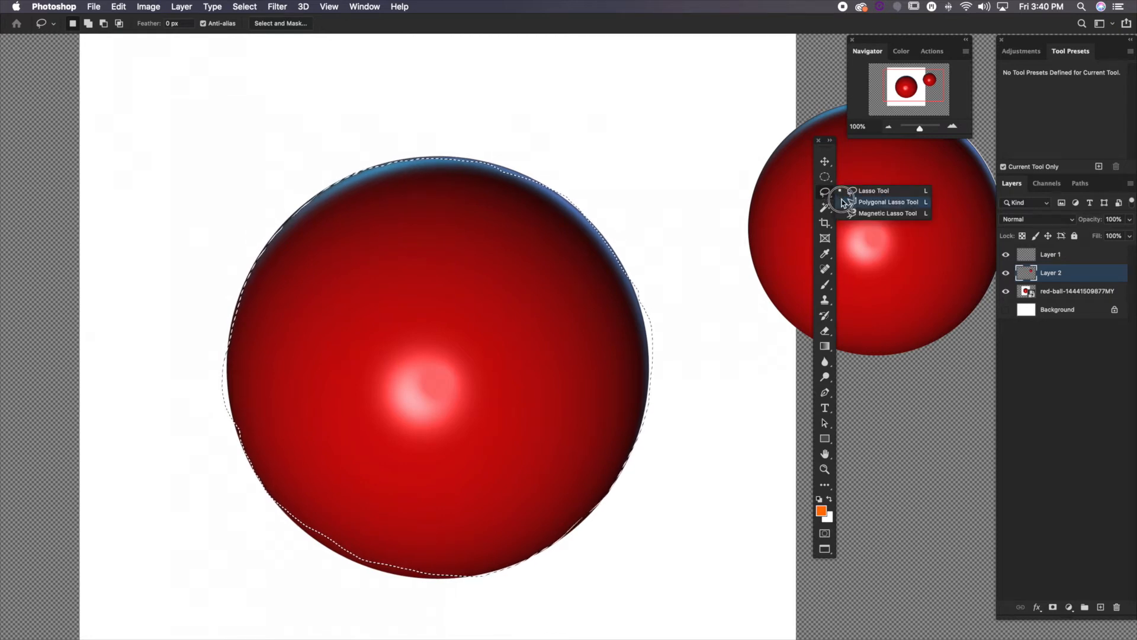
left_click(843, 202)
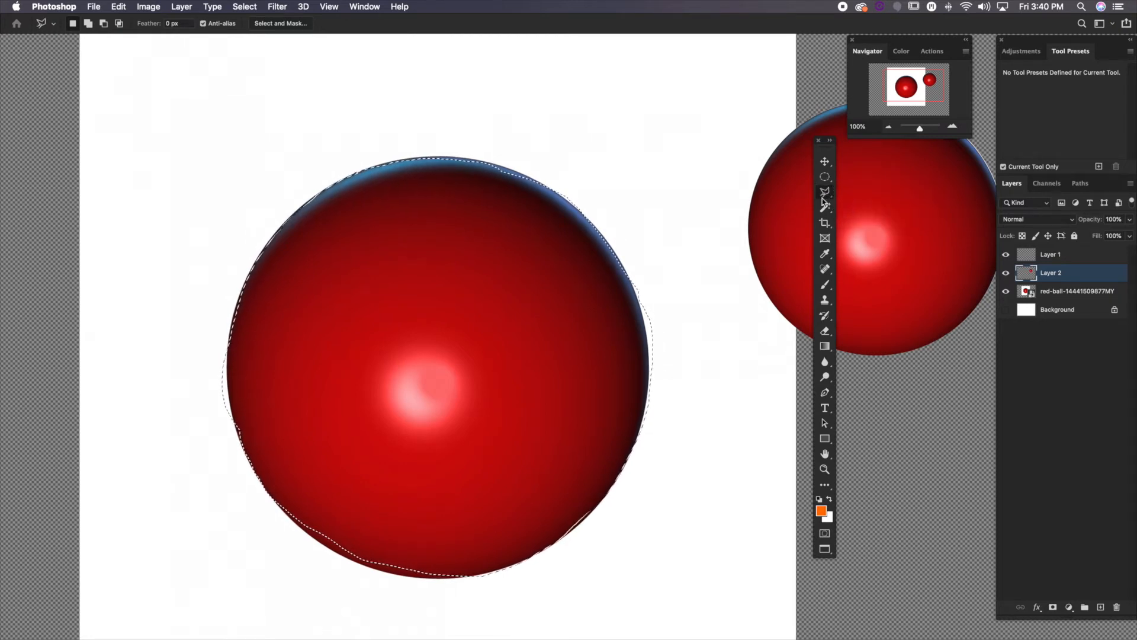
key("super+d")
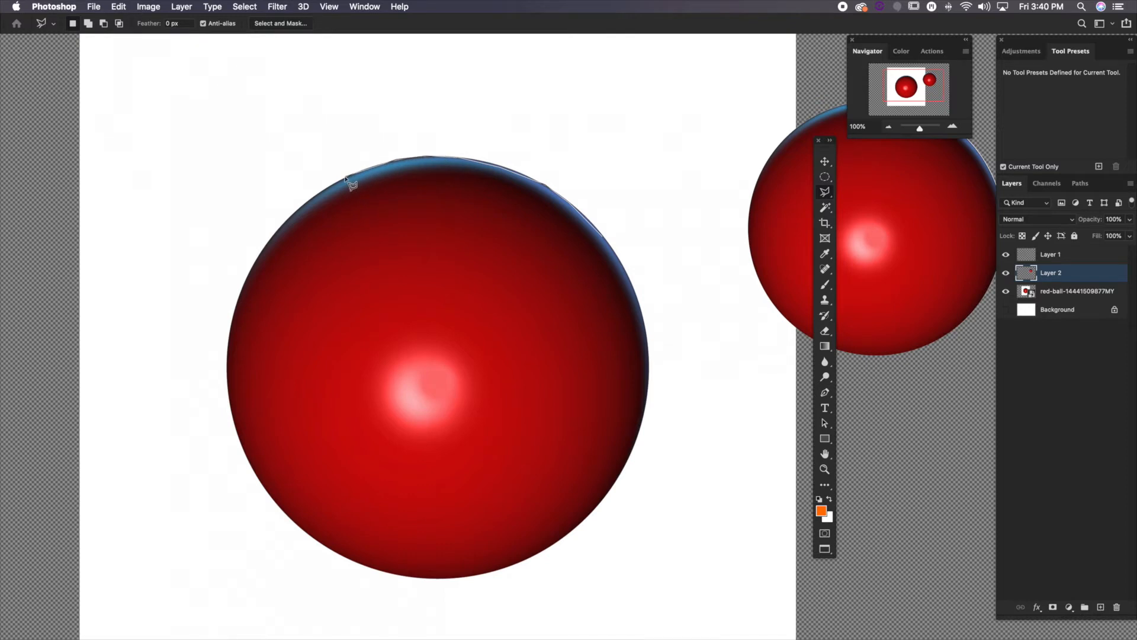
left_click(312, 164)
left_click(312, 57)
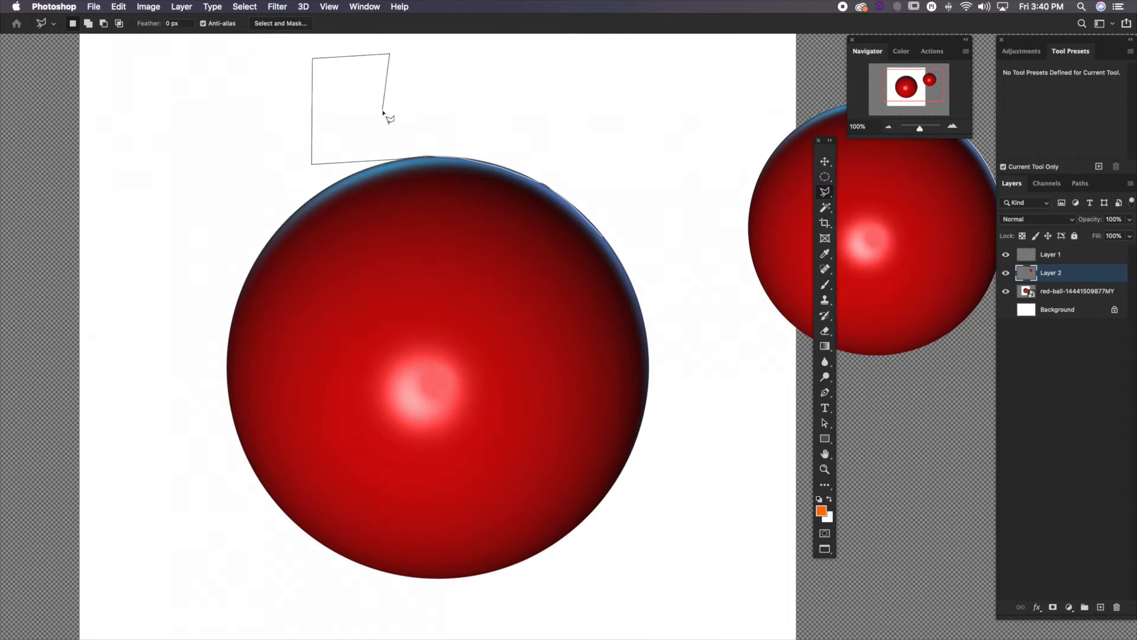
left_click(382, 111)
left_click(421, 111)
left_click(421, 133)
left_click(452, 143)
left_click(481, 56)
left_click(553, 50)
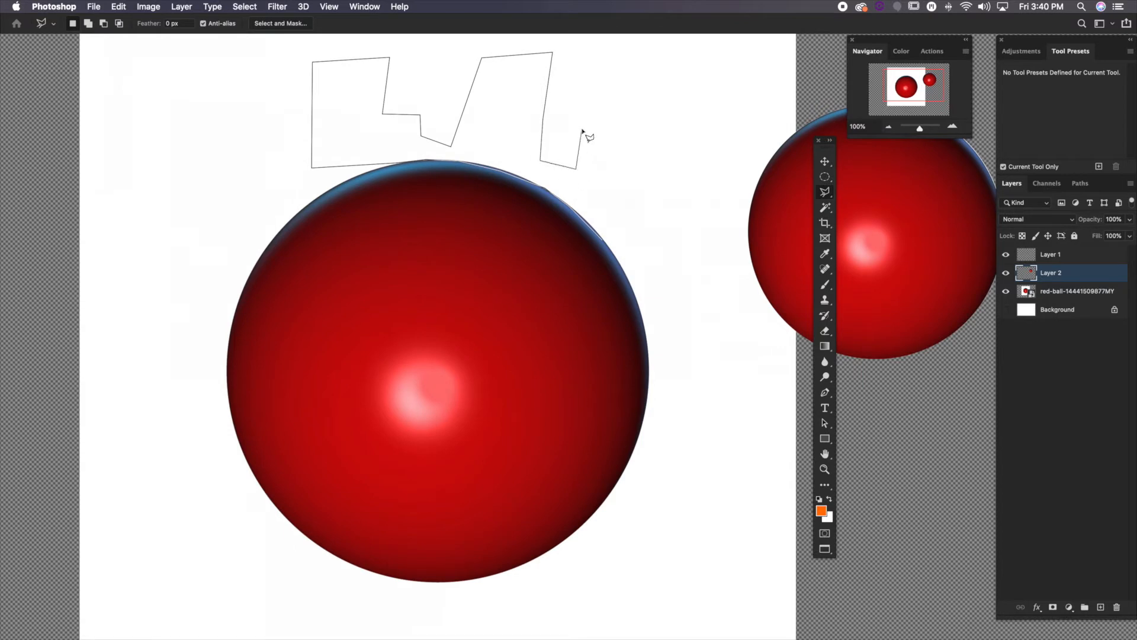
left_click(582, 130)
left_click(666, 129)
left_click(663, 200)
left_click(641, 238)
double_click(604, 242)
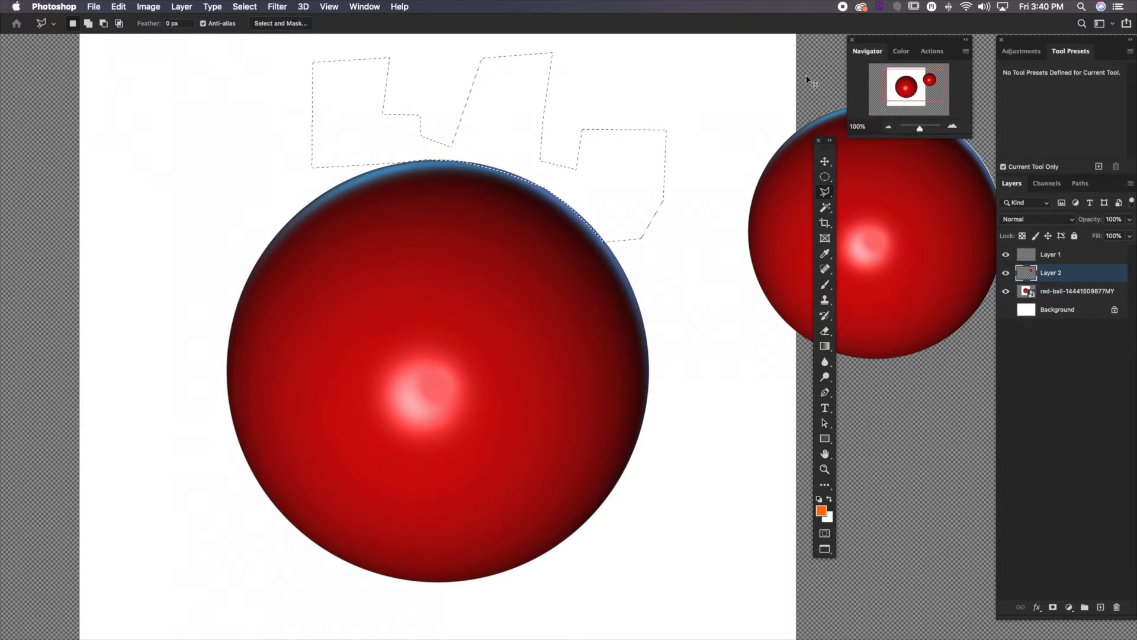
key("super+d")
Trace the large ball's edge all the way around with the Magnetic Lasso tool and close the selection
left_click(825, 193)
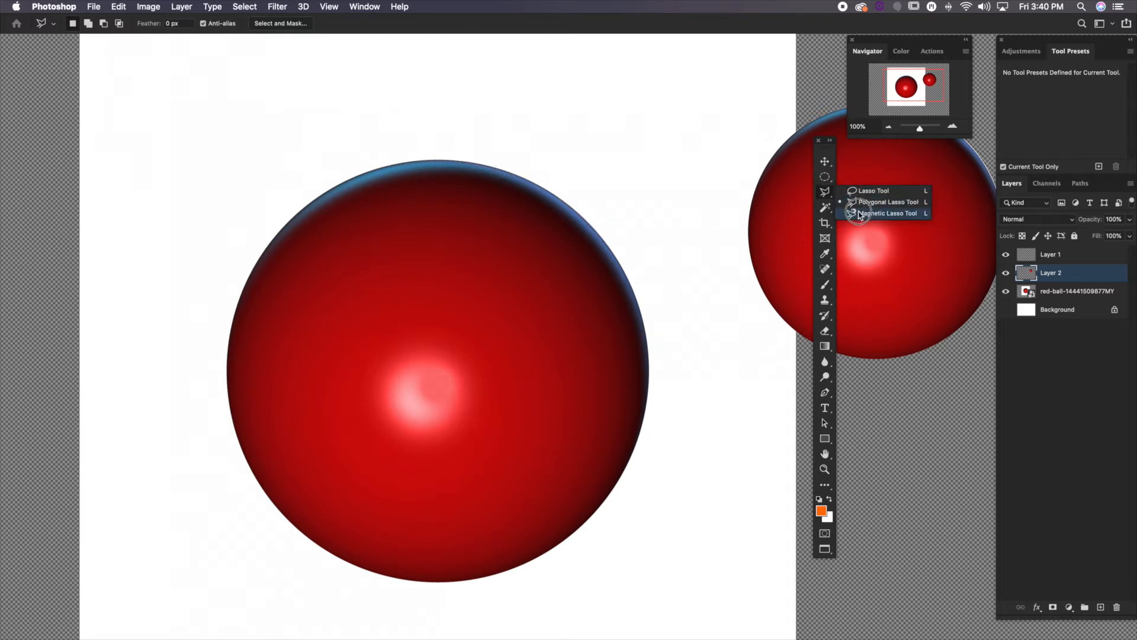
left_click(887, 213)
left_click_drag(716, 237, 701, 197)
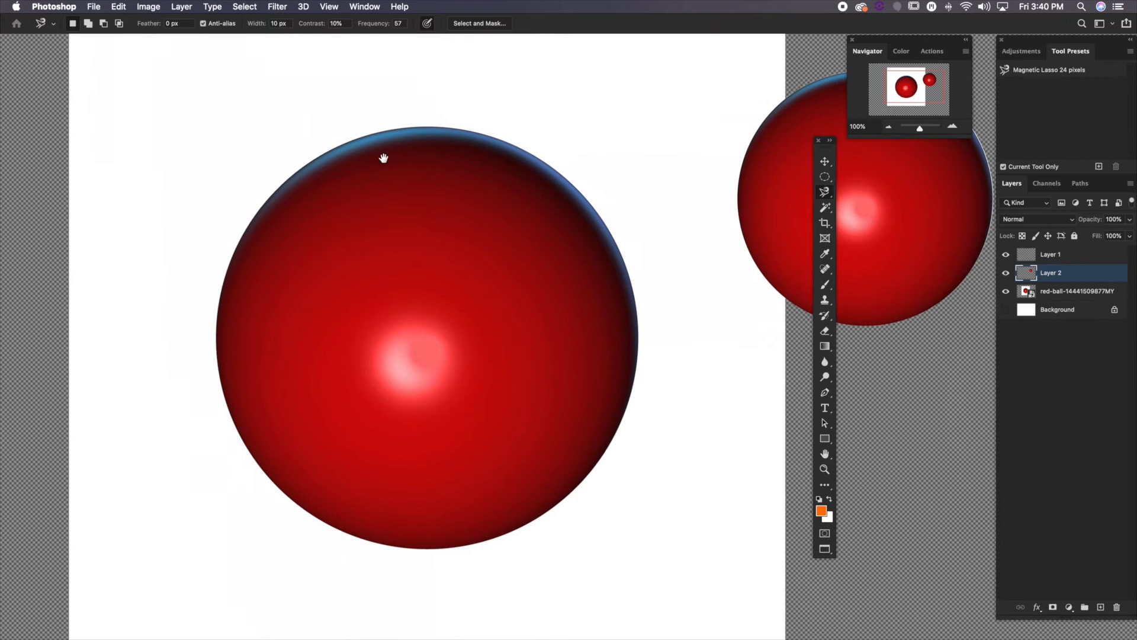
left_click_drag(384, 158, 354, 145)
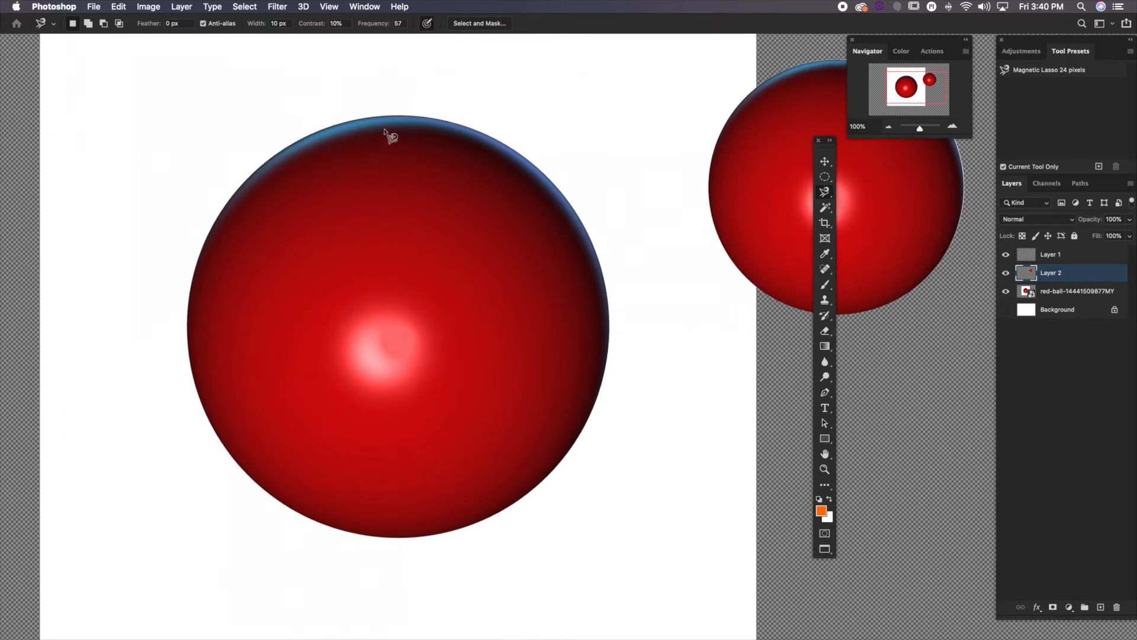
left_click(402, 116)
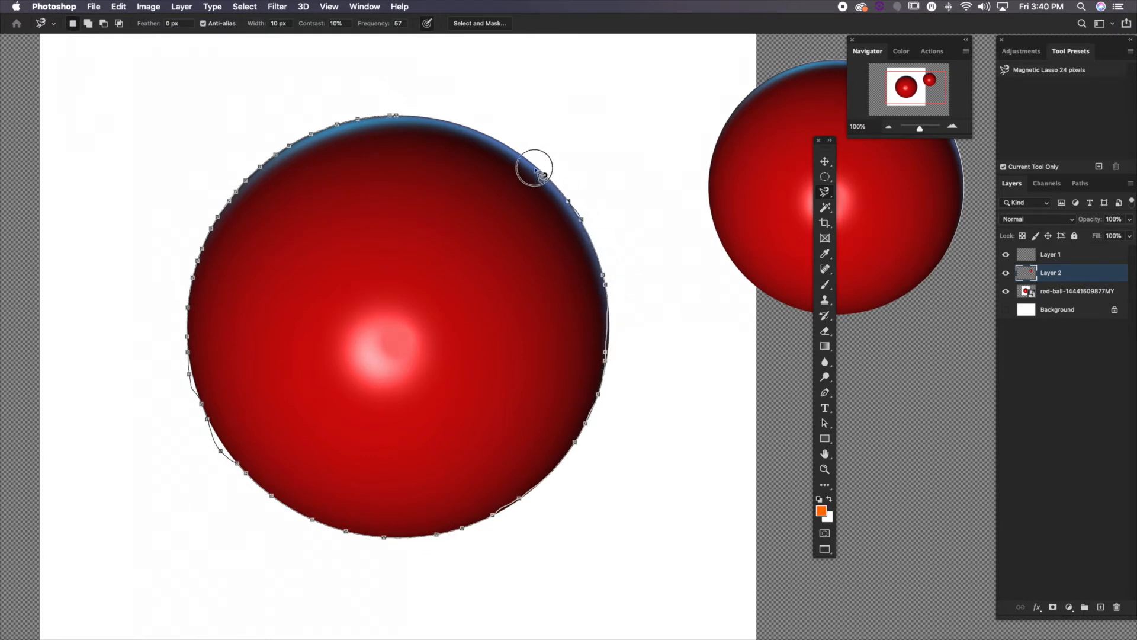
left_click(396, 115)
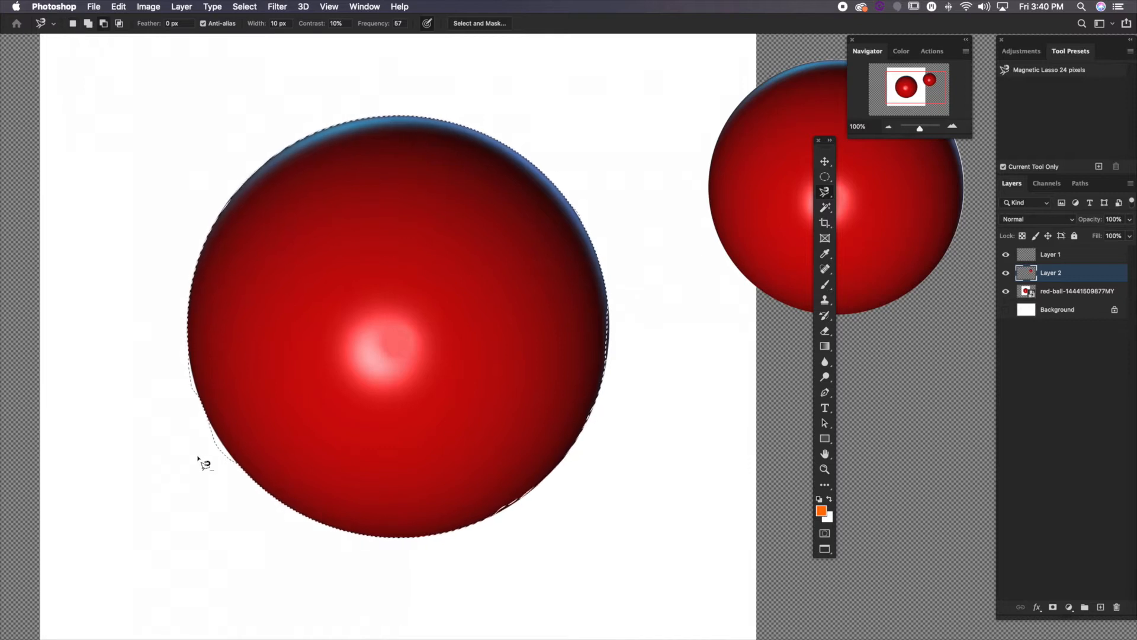
Refine the magnetic selection by subtracting the excess at the ball's lower-left edge and adding the missed sliver at its right edge, and deselect
left_click(181, 387, "shift")
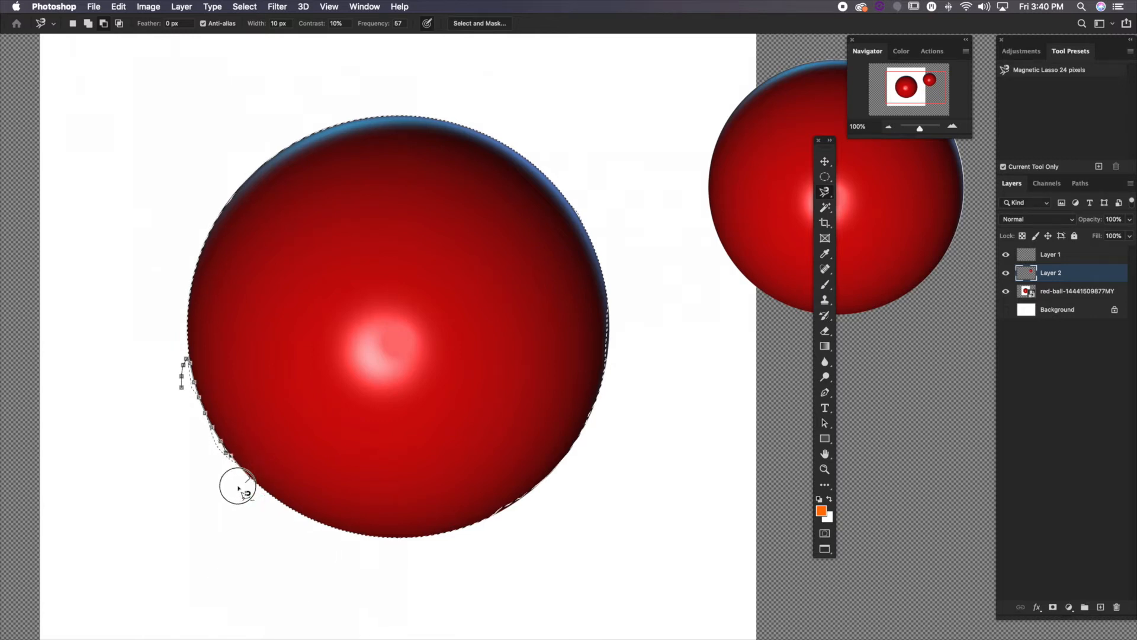
left_click(181, 389)
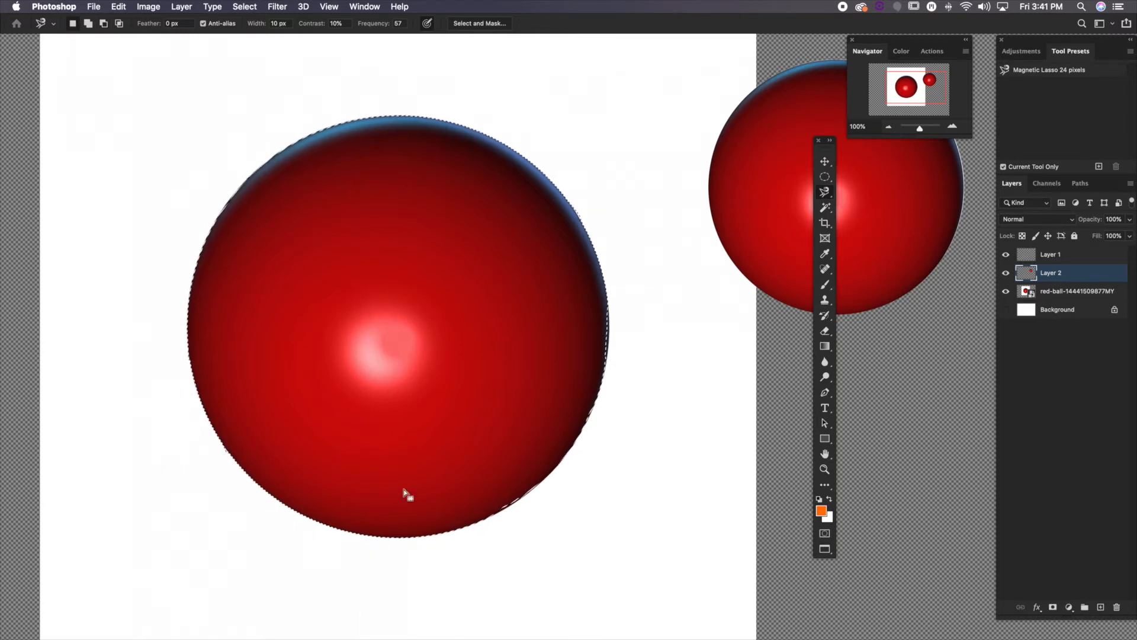
left_click(606, 302)
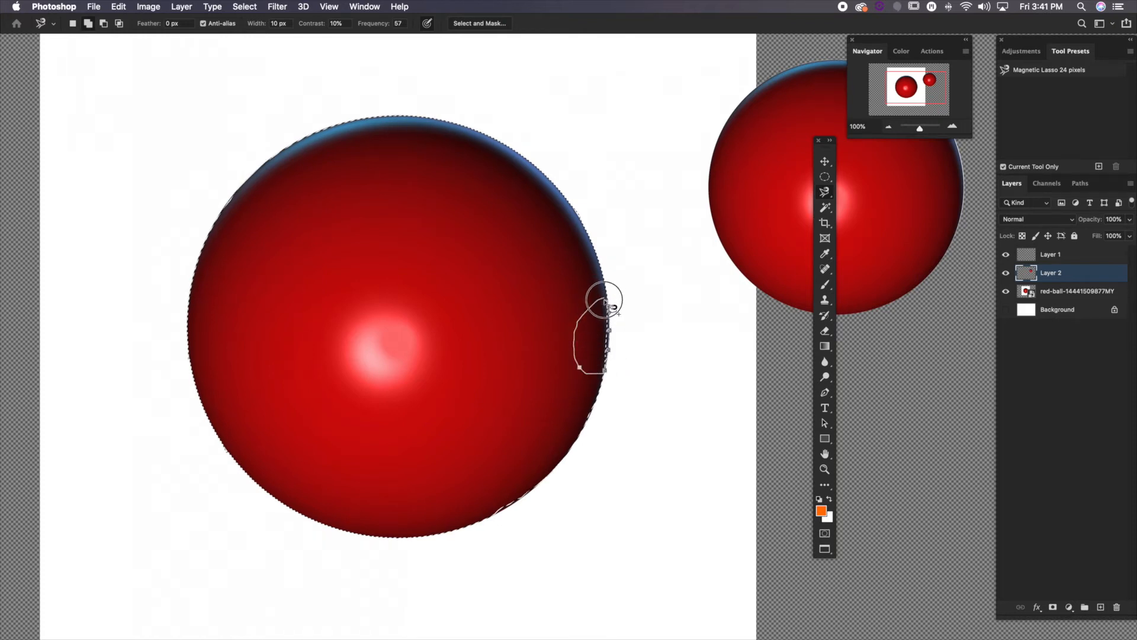
left_click(607, 302)
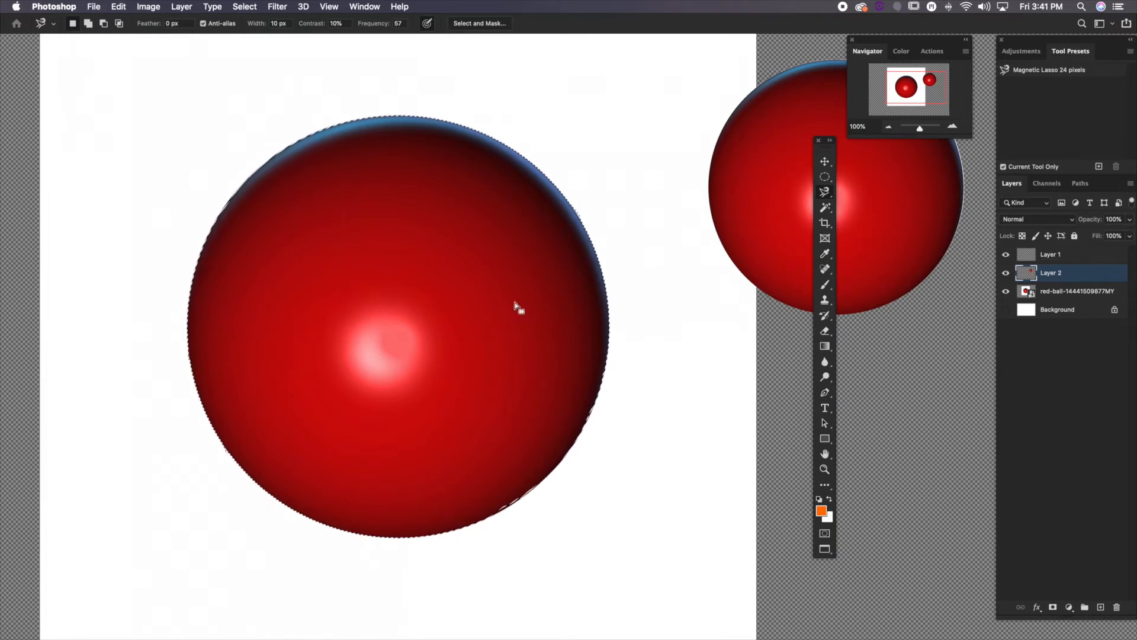
right_click(469, 301)
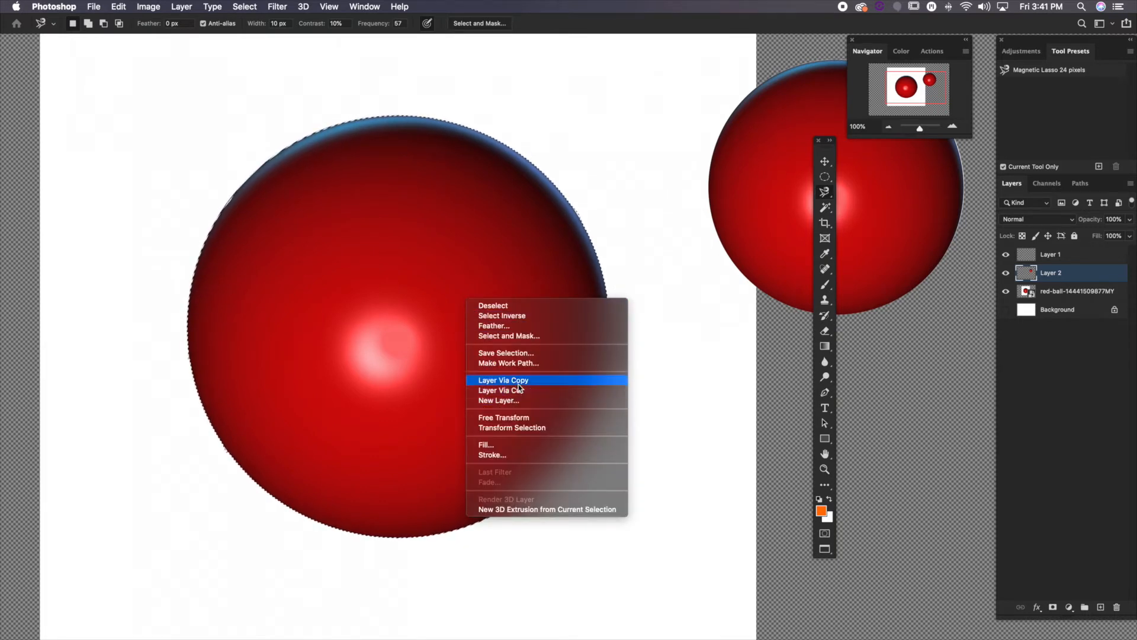
left_click(341, 234)
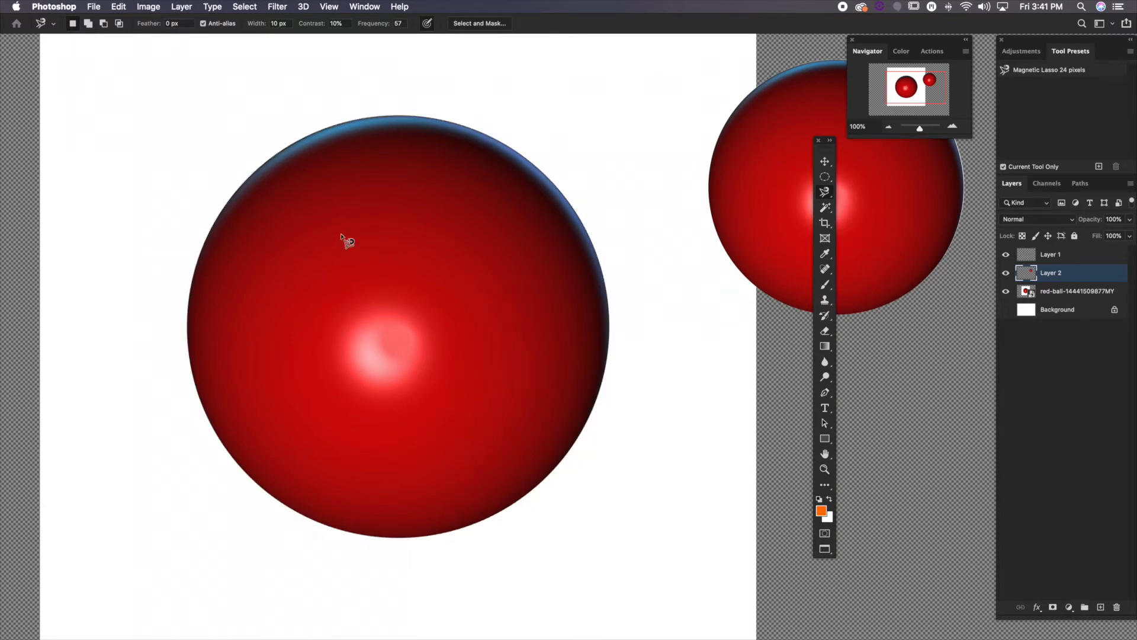
Draw an irregular Lasso selection across the large ball, alternating freehand curves with straight-sided segments, and deselect it
left_click_drag(826, 193, 852, 190)
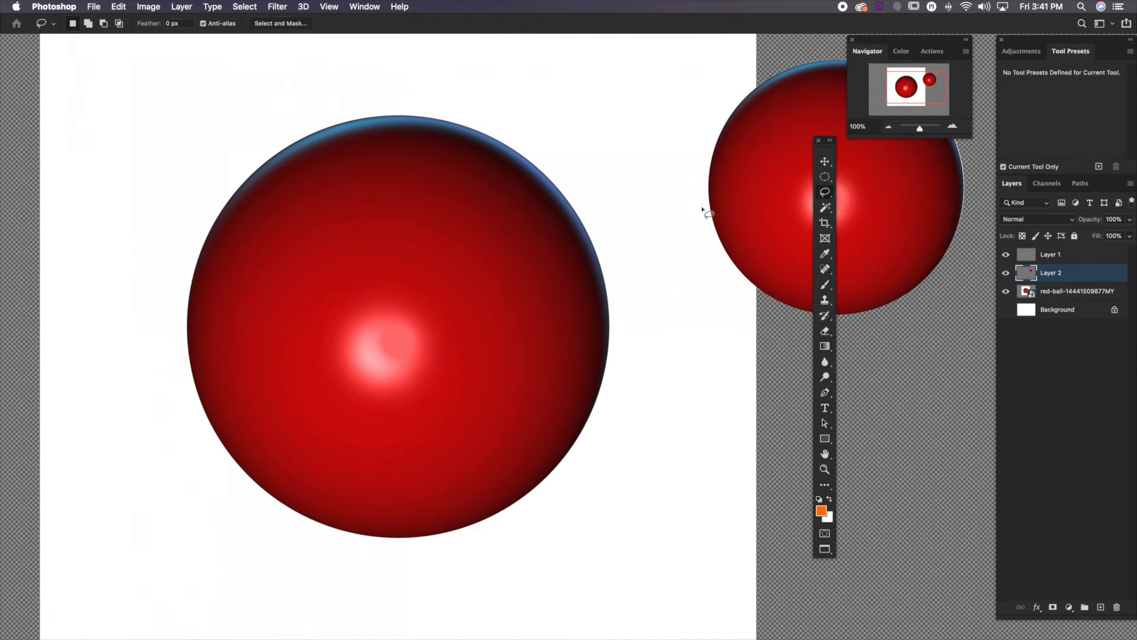
key("space")
left_click_drag(473, 216, 465, 223)
mouse_move(564, 181)
left_mouse_down()
mouse_move(516, 155)
mouse_move(433, 163)
left_mouse_up()
left_click(418, 251, "alt")
left_click(356, 276, "alt")
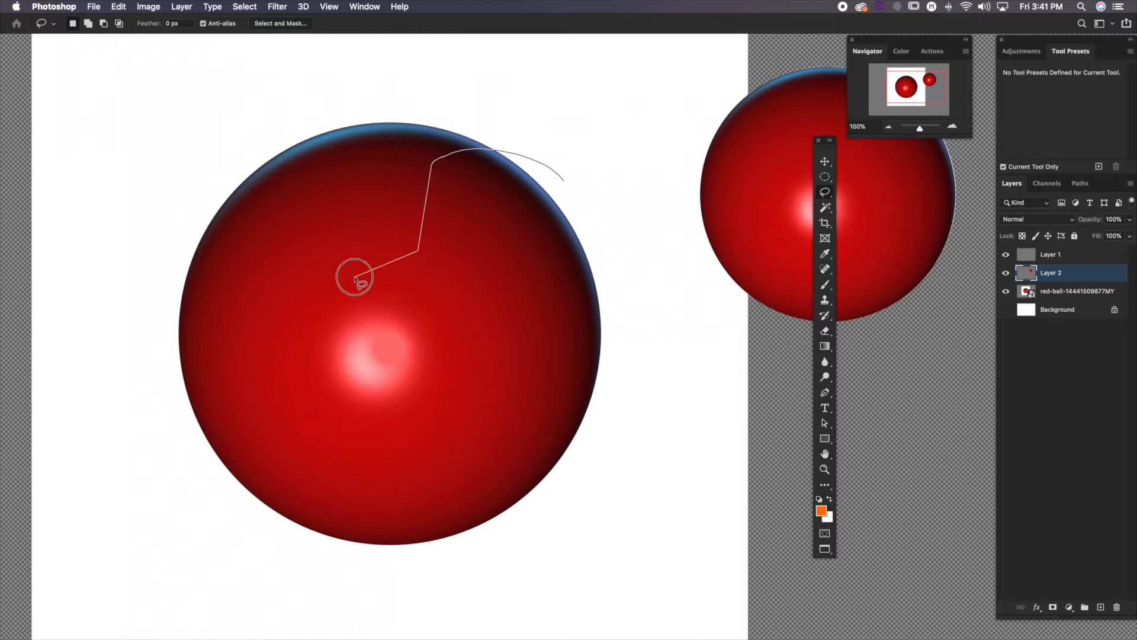
left_click(395, 379, "alt")
left_click(453, 403, "alt")
left_click(458, 342, "alt")
left_click(500, 308, "alt")
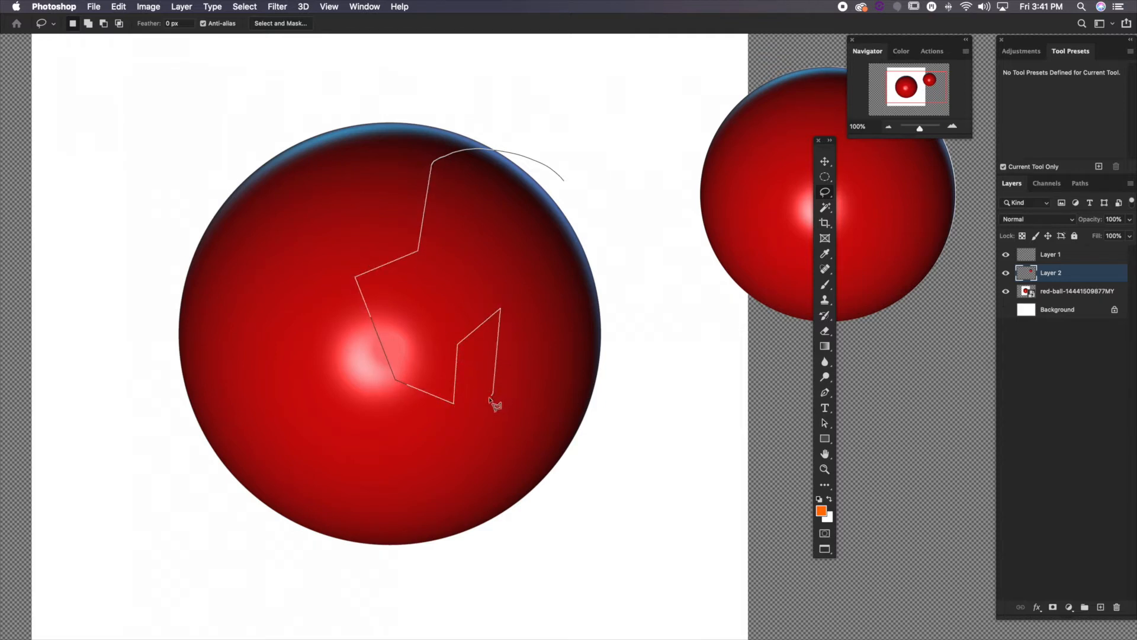
left_click(494, 392, "alt")
left_click(457, 423, "alt")
left_click(414, 433, "alt")
left_click(472, 467, "alt")
left_click(525, 447, "alt")
mouse_move(571, 372)
left_mouse_down()
mouse_move(545, 304)
mouse_move(561, 256)
mouse_move(605, 261)
mouse_move(611, 329)
mouse_move(638, 383)
mouse_move(671, 339)
mouse_move(675, 302)
mouse_move(669, 250)
mouse_move(633, 167)
mouse_move(550, 138)
left_mouse_up()
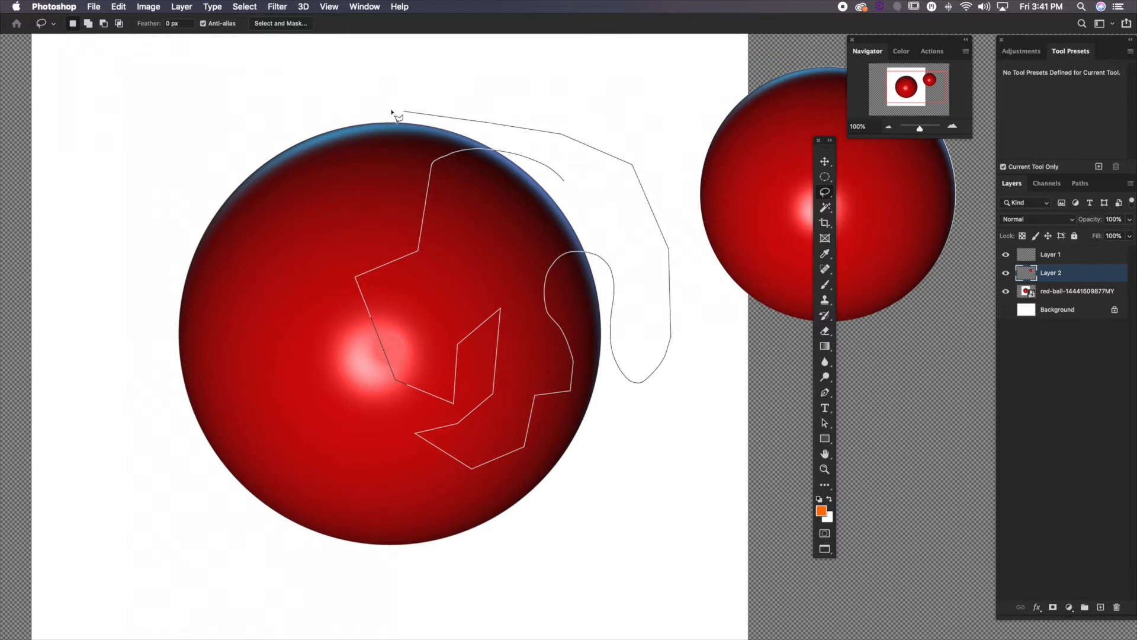
mouse_move(391, 111)
left_mouse_down()
mouse_move(314, 128)
mouse_move(343, 152)
mouse_move(362, 210)
mouse_move(304, 224)
mouse_move(276, 249)
mouse_move(273, 275)
mouse_move(216, 329)
mouse_move(193, 400)
mouse_move(215, 450)
mouse_move(264, 505)
mouse_move(324, 534)
mouse_move(437, 544)
left_mouse_up()
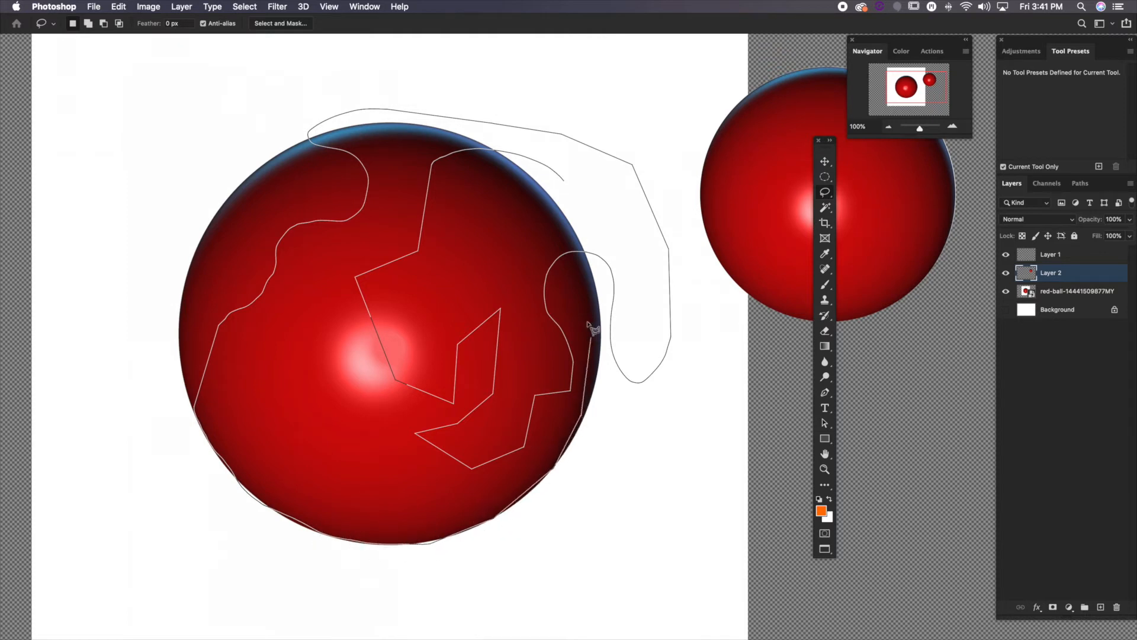
left_click_drag(590, 327, 530, 277)
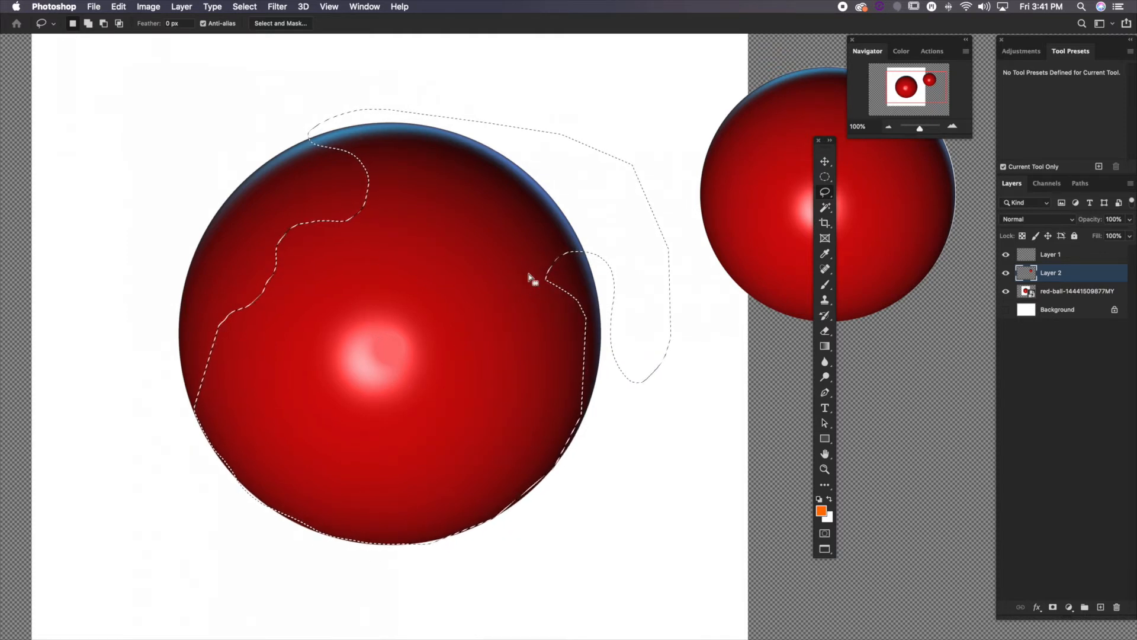
left_click(529, 277)
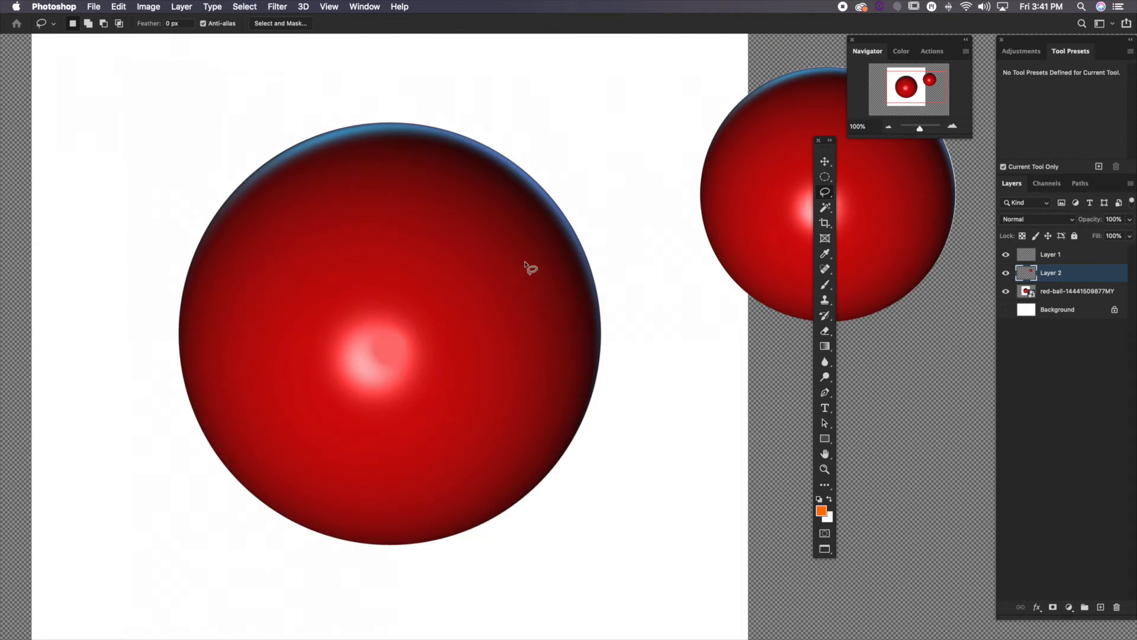
Select the white background around the large ball on the red-ball layer with the Magic Wand at 66.67% zoom, and try to delete it
left_click(825, 209)
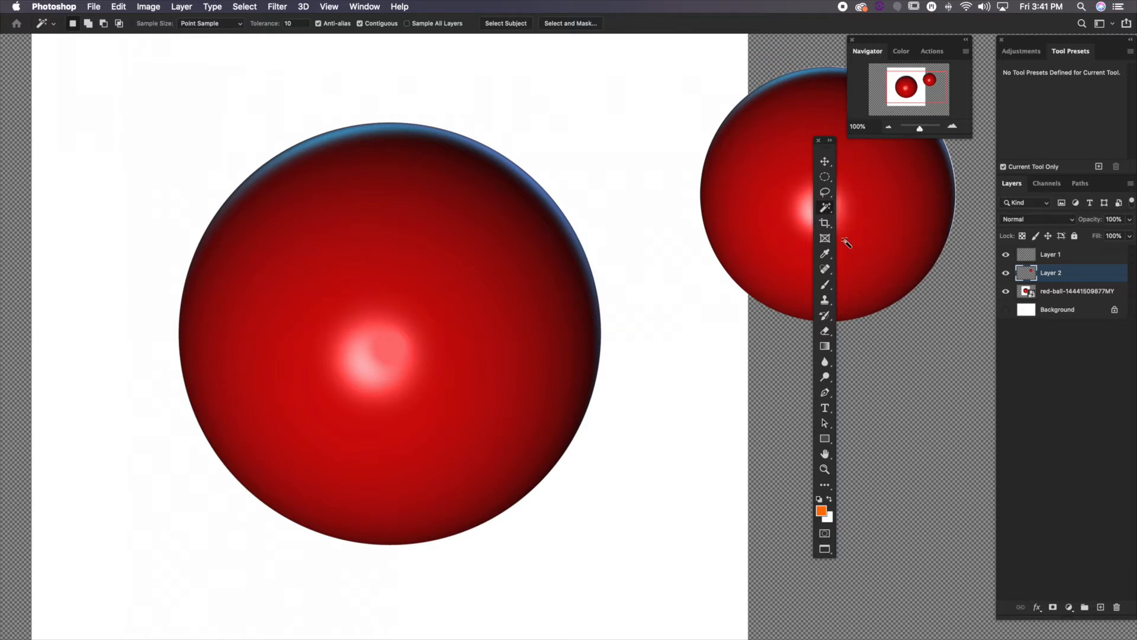
left_click(1066, 295)
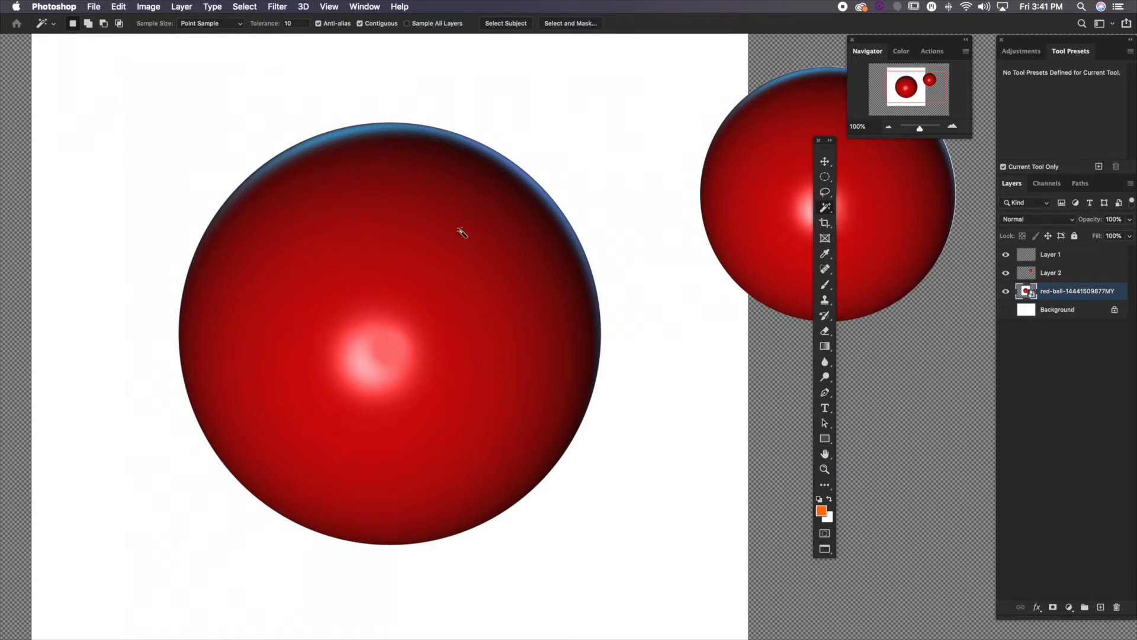
left_click(887, 130)
scroll(616, 207, "right", 5)
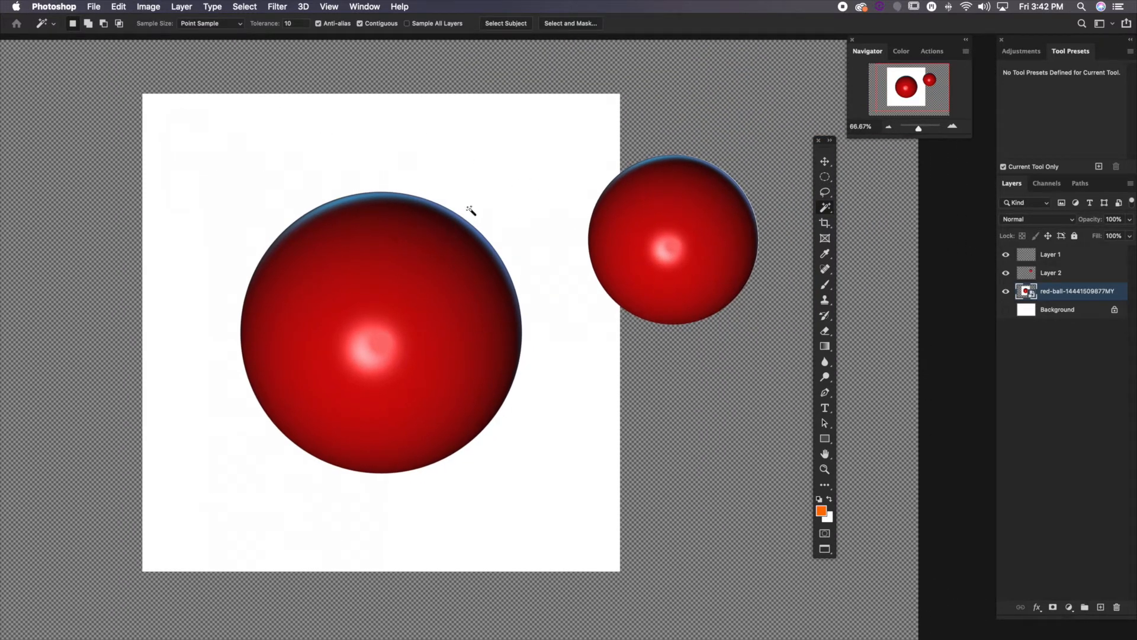
left_click(502, 183)
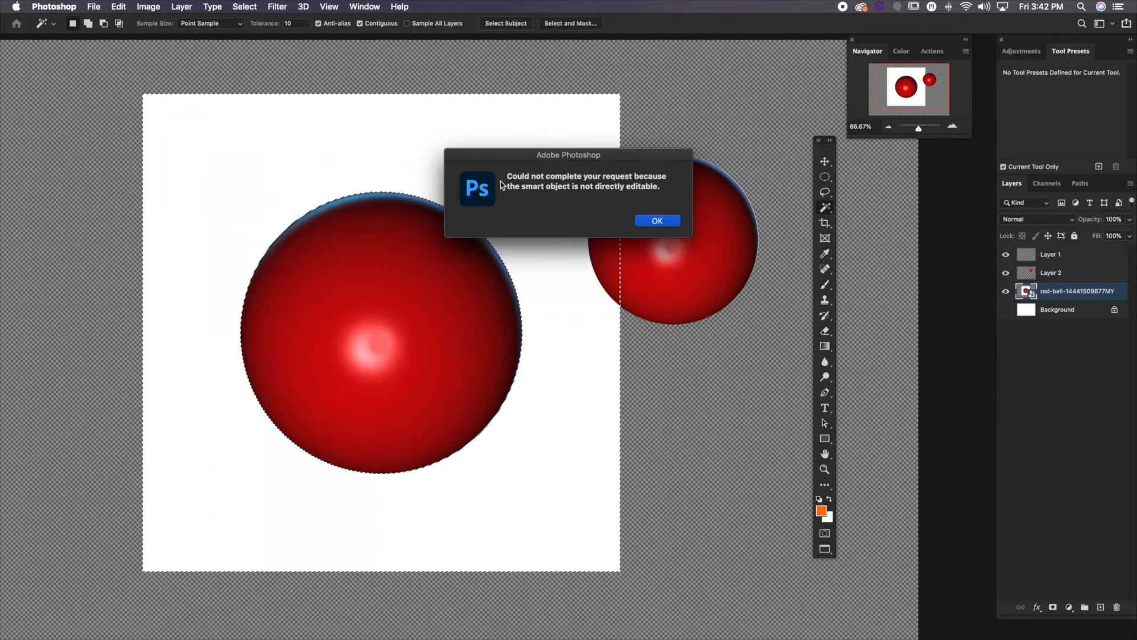
left_click(658, 221)
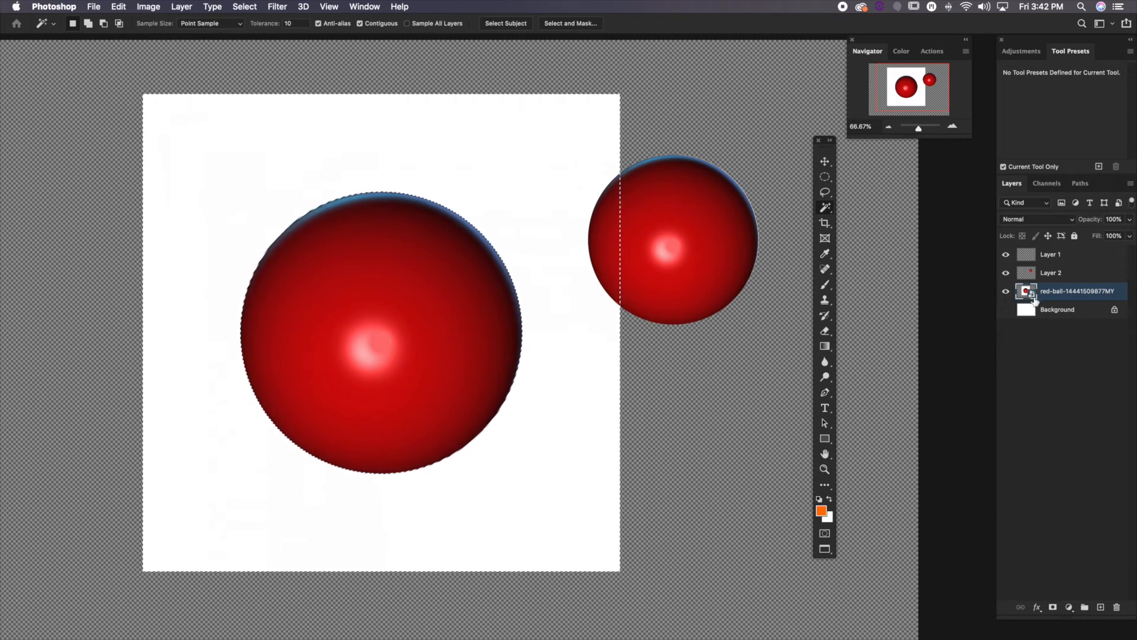
Rasterize the red-ball layer, delete the selected white background from it, and undo that deletion
right_click(1120, 290)
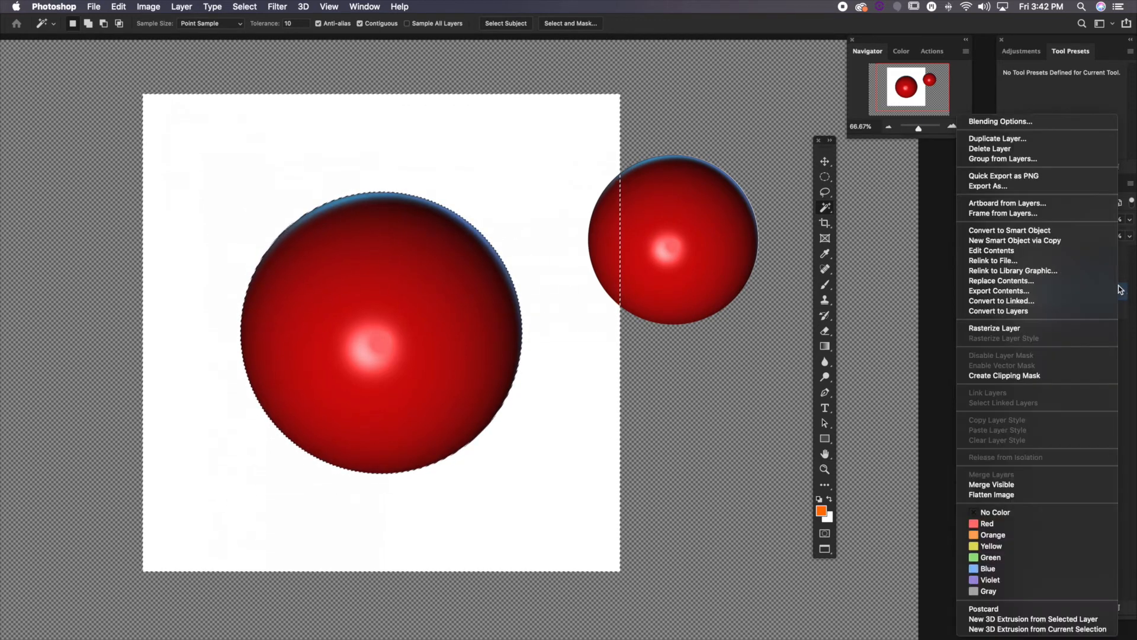
left_click(1025, 324)
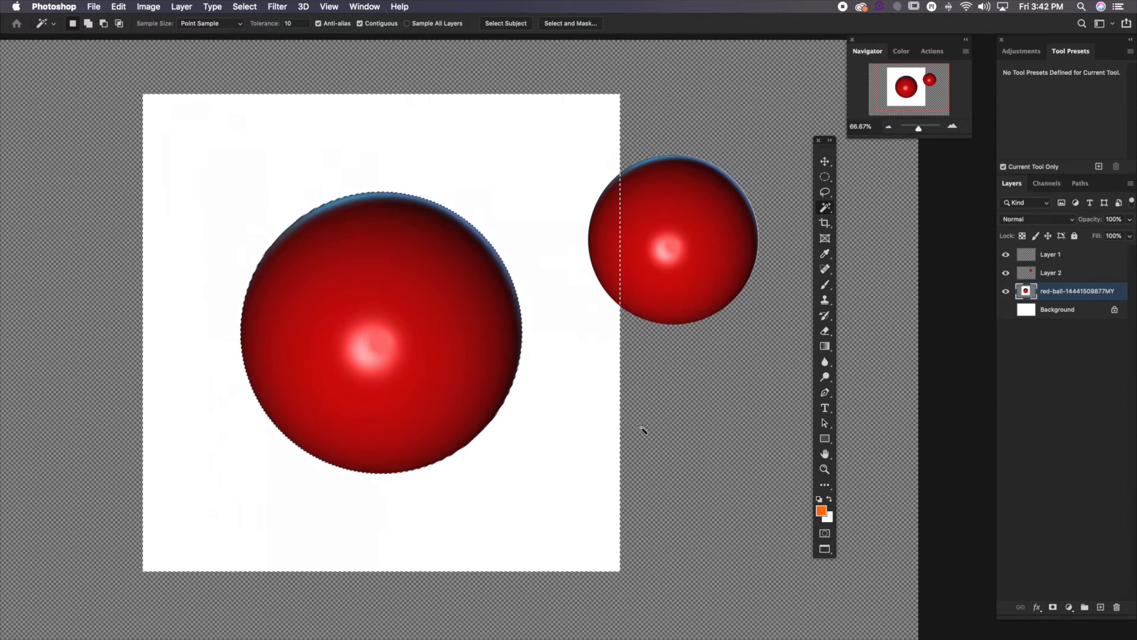
key("Delete")
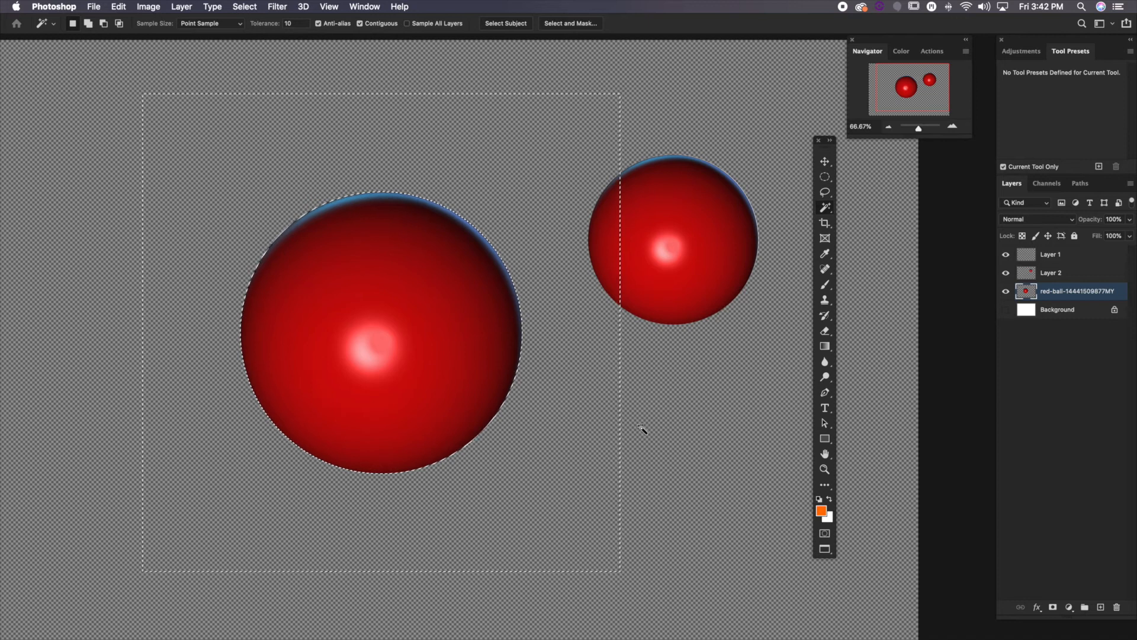
key("super+z")
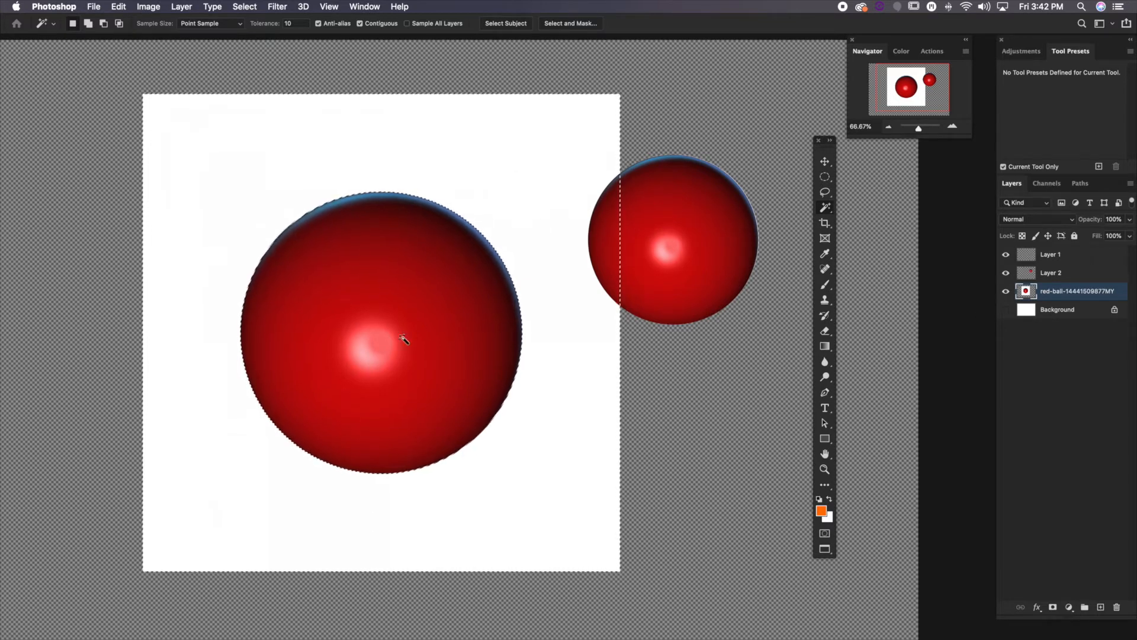
Select the large ball's red area with the Magic Wand at tolerance 10, reselect it at tolerance 100, and deselect
left_click(429, 320)
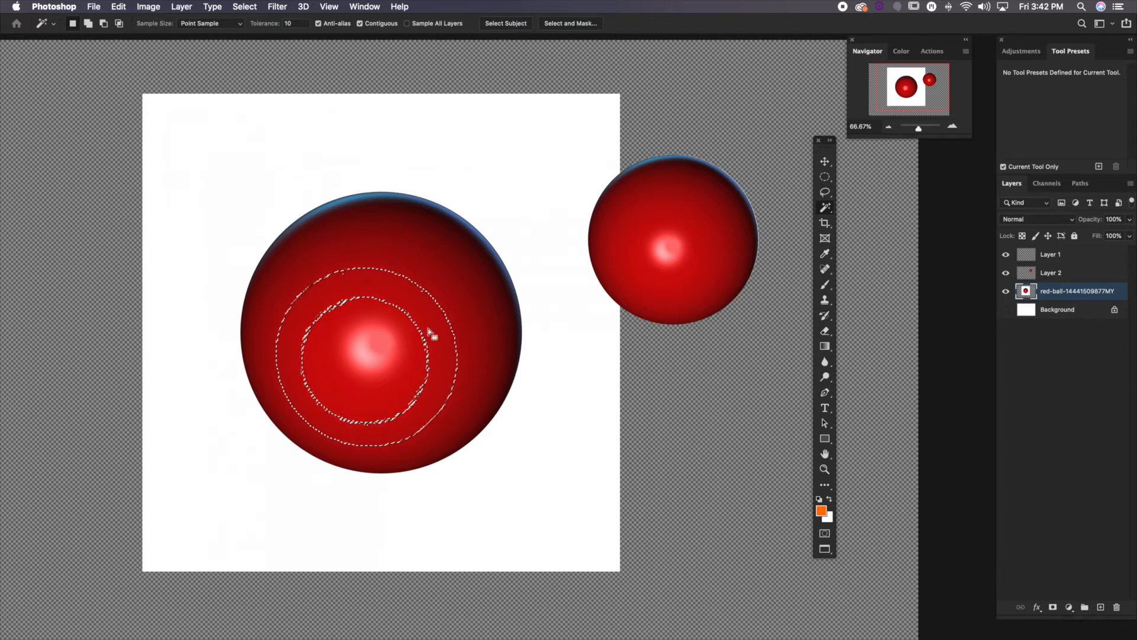
left_click(282, 23)
type("100")
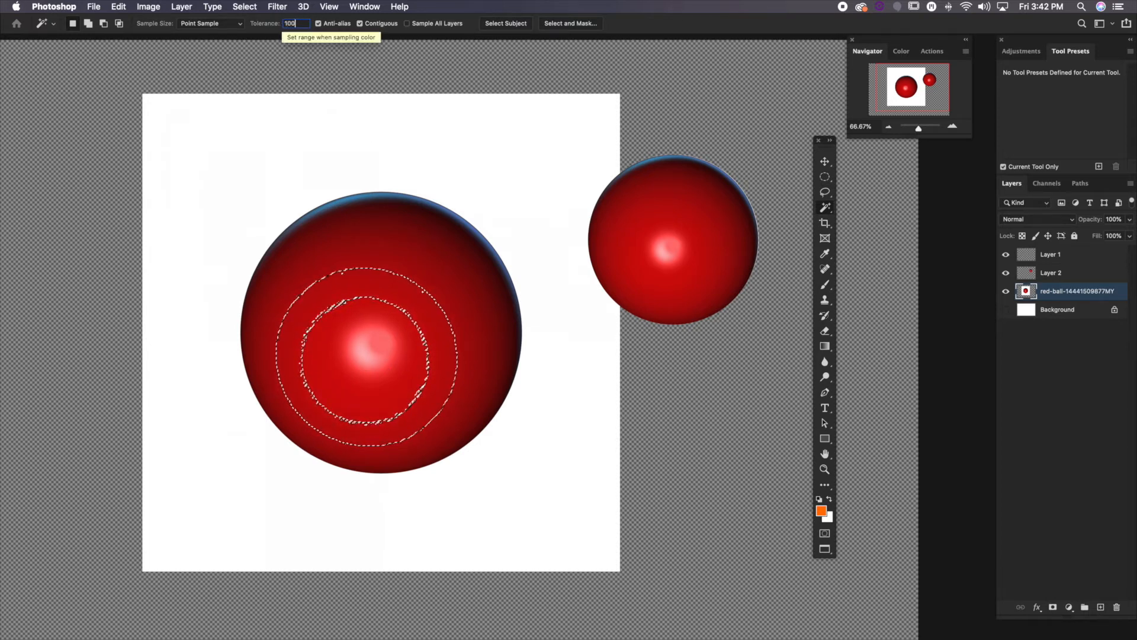
left_click(140, 234)
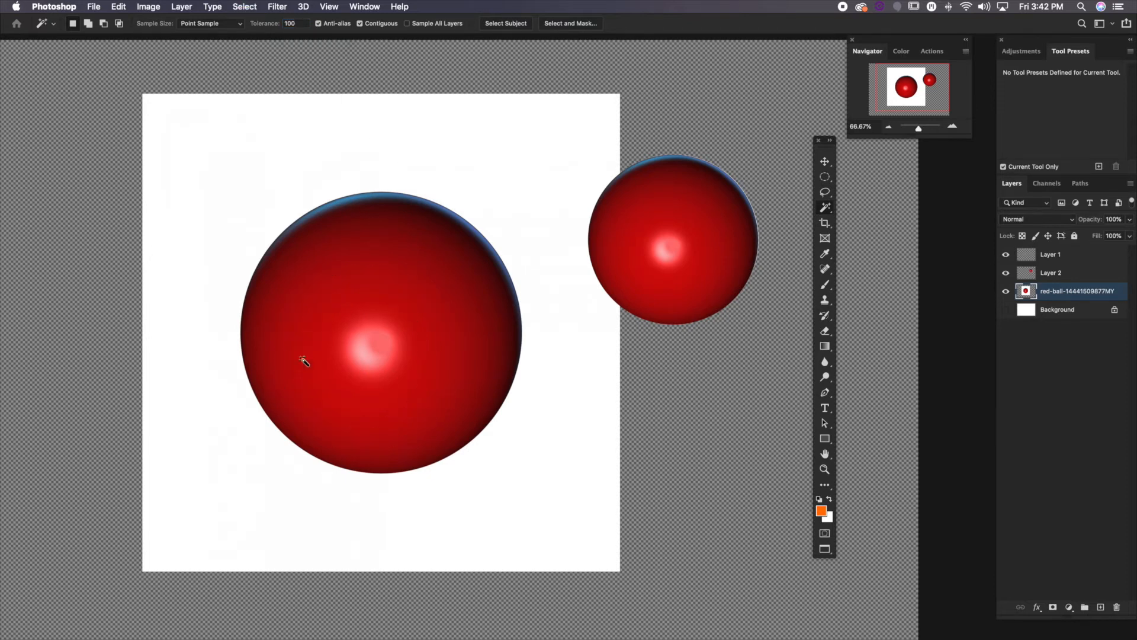
left_click(408, 287)
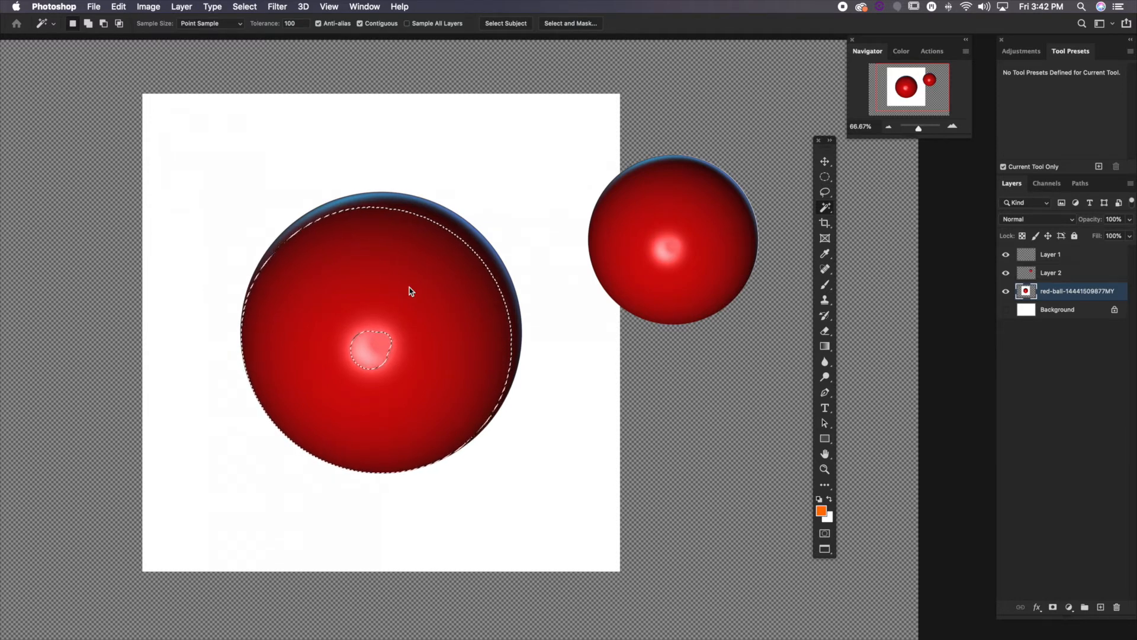
key("super+d")
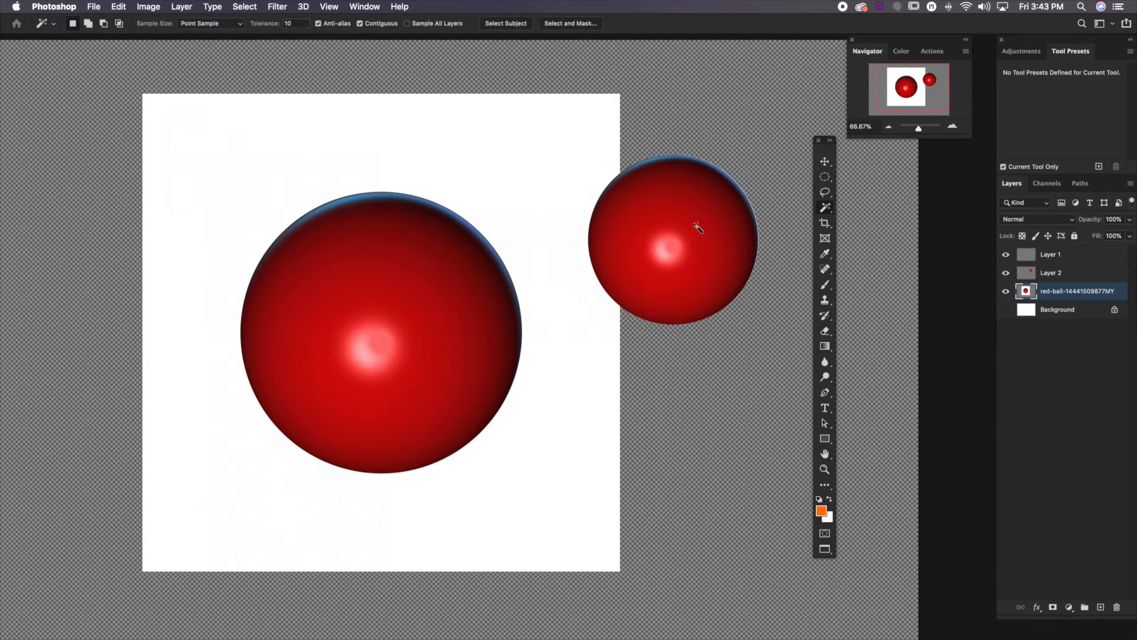
Select the large ball by framing it with a rectangle using the Object Selection tool, and deselect it
left_click(827, 209)
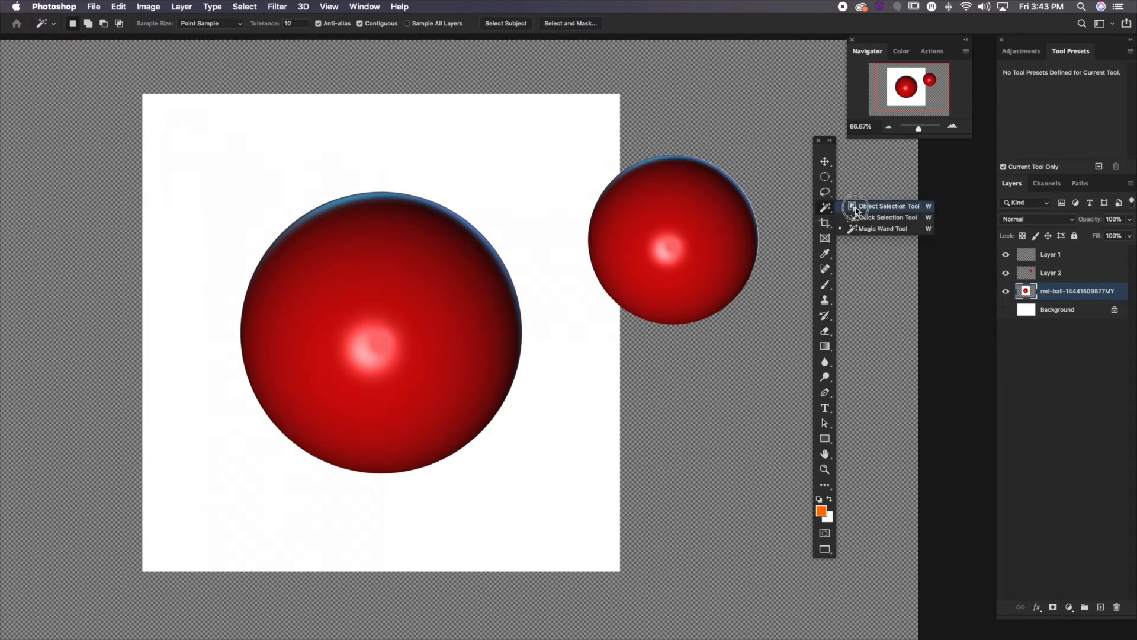
left_click(856, 208)
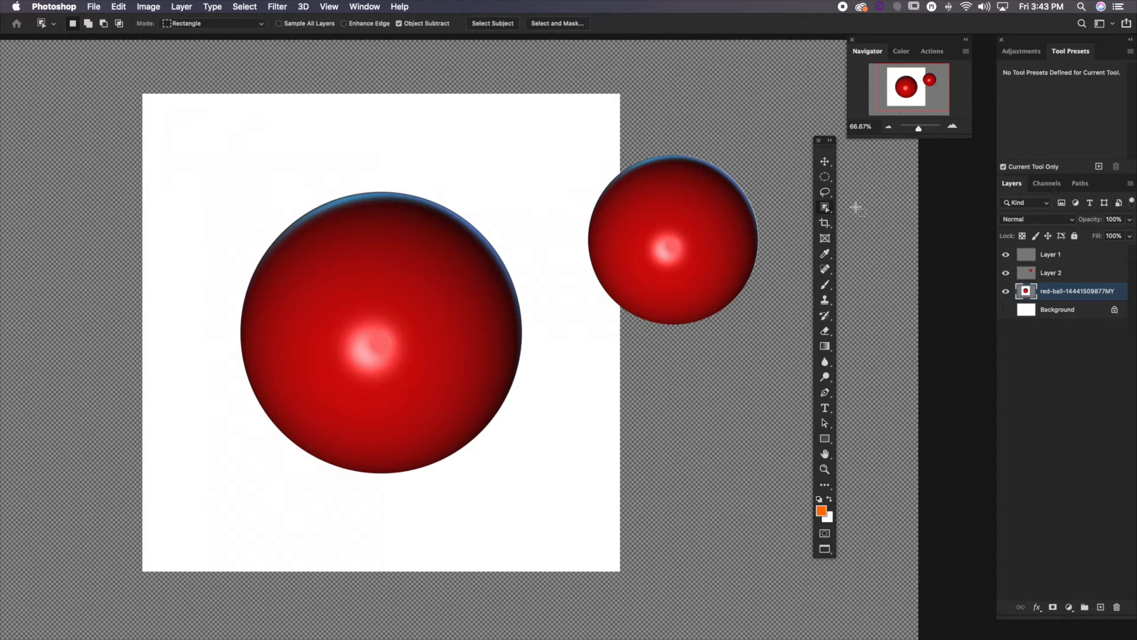
left_click_drag(429, 397, 435, 375)
left_click_drag(214, 133, 558, 491)
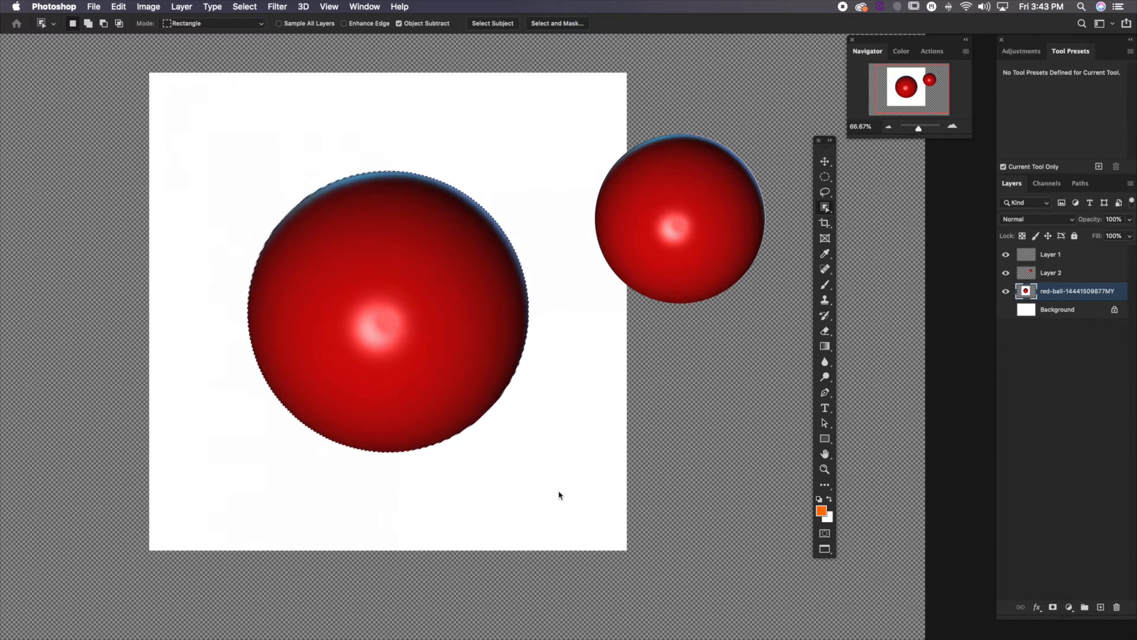
left_click(560, 494)
Enlarge the Quick Selection brush to 250 and brush over the large ball to select it
left_click_drag(826, 209, 847, 218)
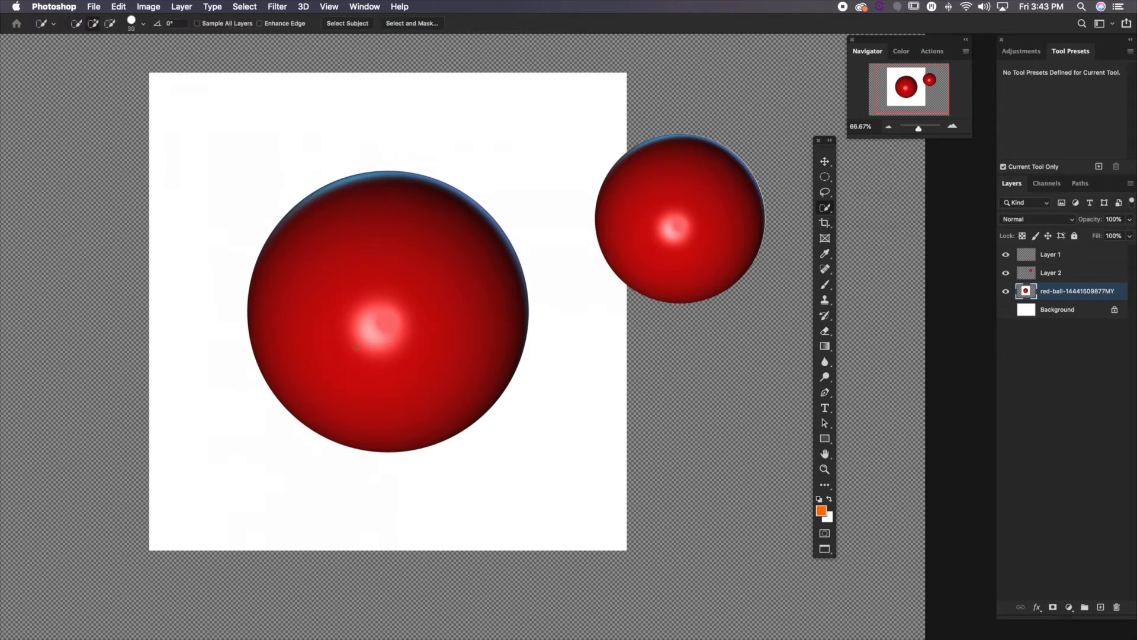
key("bracketright")
key("bracketright")
key("bracketright")
key("bracketright")
left_click_drag(467, 220, 447, 210)
Try to select the small ball with the Quick Selection brush while the red-ball layer is active, and clear the selection
mouse_move(694, 197)
left_mouse_down()
mouse_move(667, 215)
mouse_move(669, 243)
mouse_move(707, 232)
mouse_move(714, 188)
mouse_move(681, 173)
mouse_move(648, 177)
mouse_move(628, 207)
mouse_move(622, 231)
left_mouse_up()
key("super+d")
mouse_move(686, 273)
left_mouse_down()
mouse_move(725, 259)
mouse_move(725, 234)
mouse_move(716, 190)
mouse_move(702, 184)
mouse_move(708, 172)
mouse_move(667, 162)
mouse_move(633, 218)
mouse_move(663, 266)
mouse_move(740, 243)
left_mouse_up()
key("super+d")
key("super+d")
Select the small ball on Layer 2 with the Quick Selection brush, deselect it, and switch to the Magic Wand tool
left_click(1050, 275)
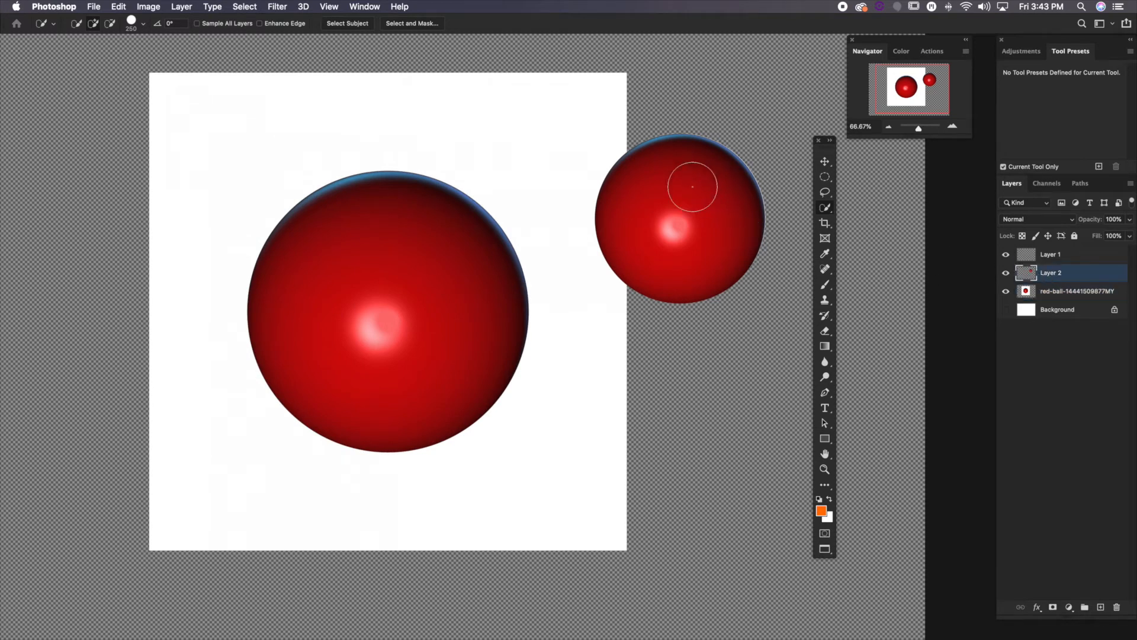
mouse_move(693, 185)
left_mouse_down()
mouse_move(666, 168)
mouse_move(647, 179)
mouse_move(644, 206)
mouse_move(657, 234)
mouse_move(733, 265)
left_mouse_up()
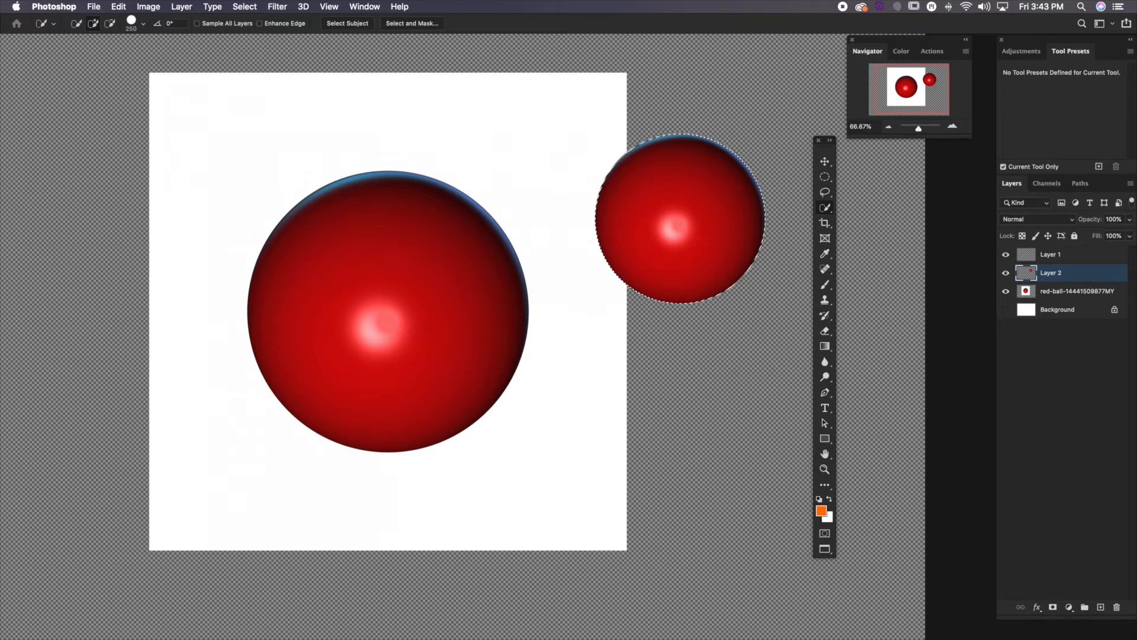
key("super+d")
left_click(824, 212)
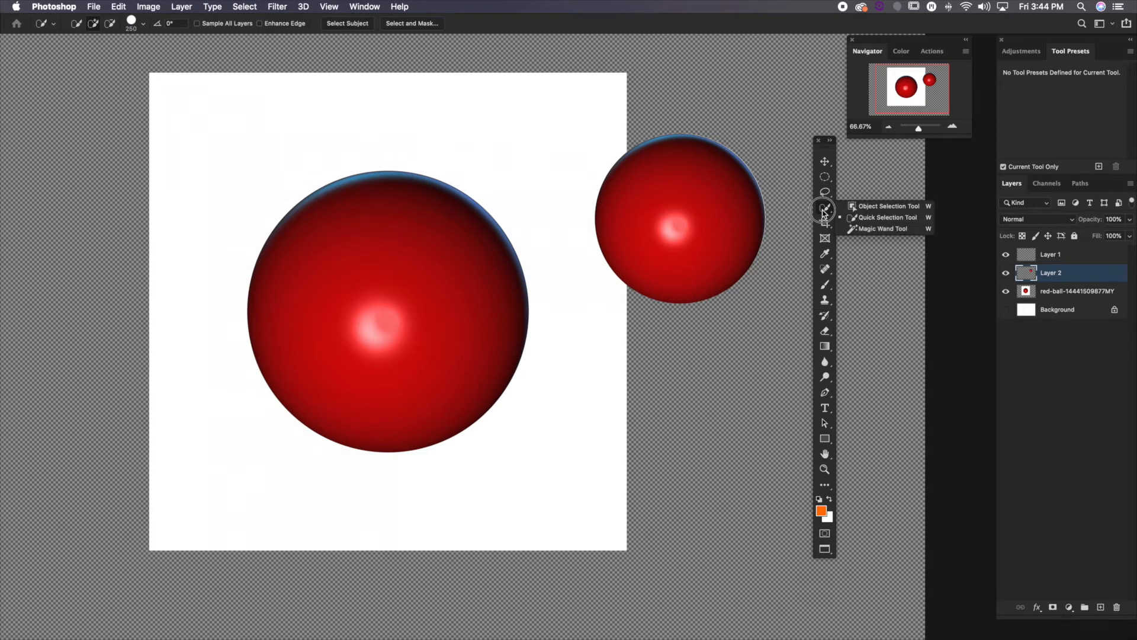
left_click(853, 229)
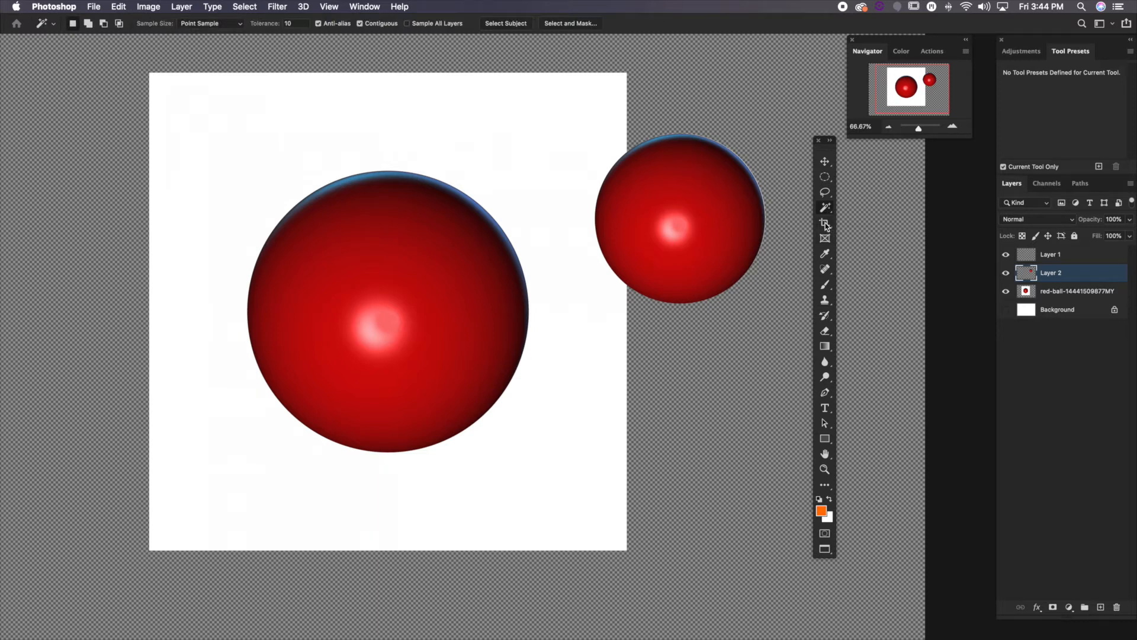
Switch to the Crop tool and look through its aspect ratio presets
left_click(824, 224)
left_click(889, 128)
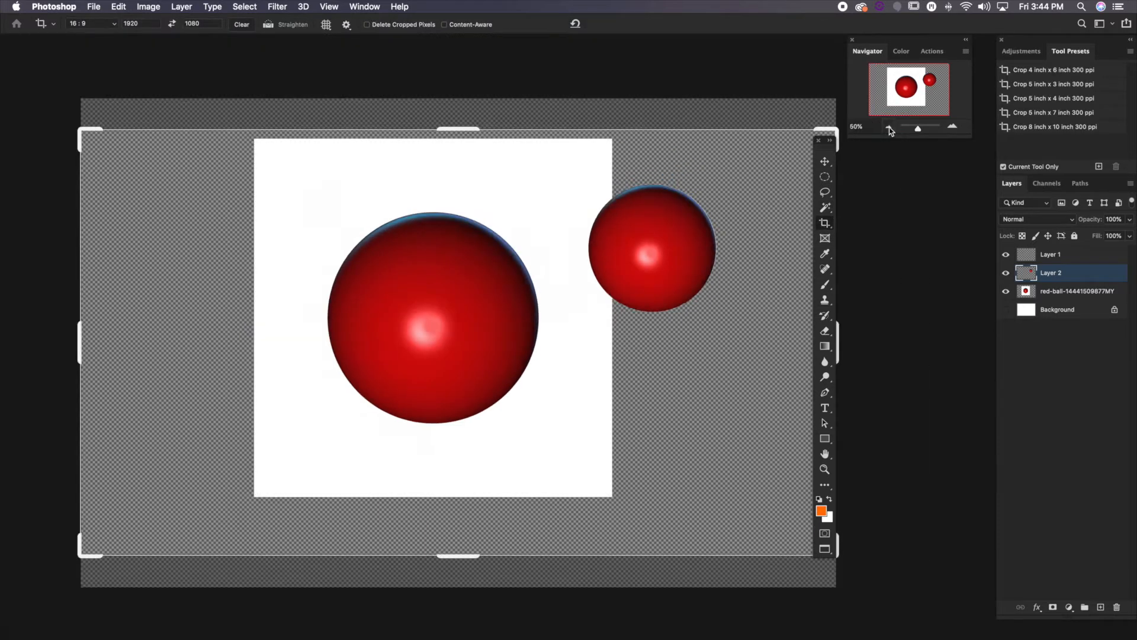
left_click_drag(647, 307, 583, 293)
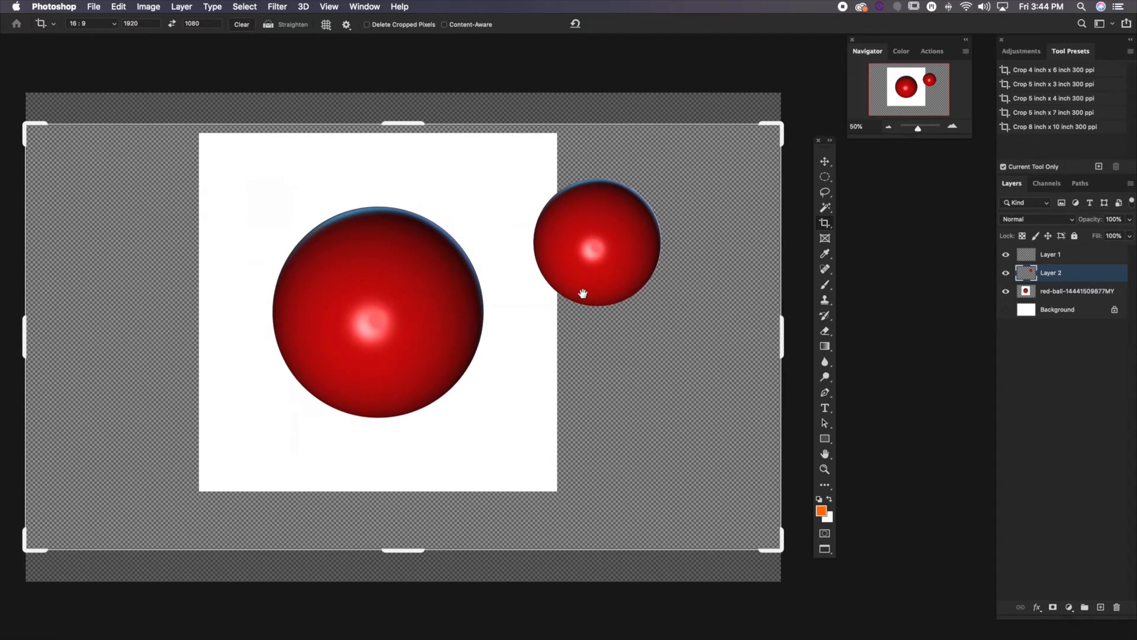
left_click_drag(470, 367, 507, 368)
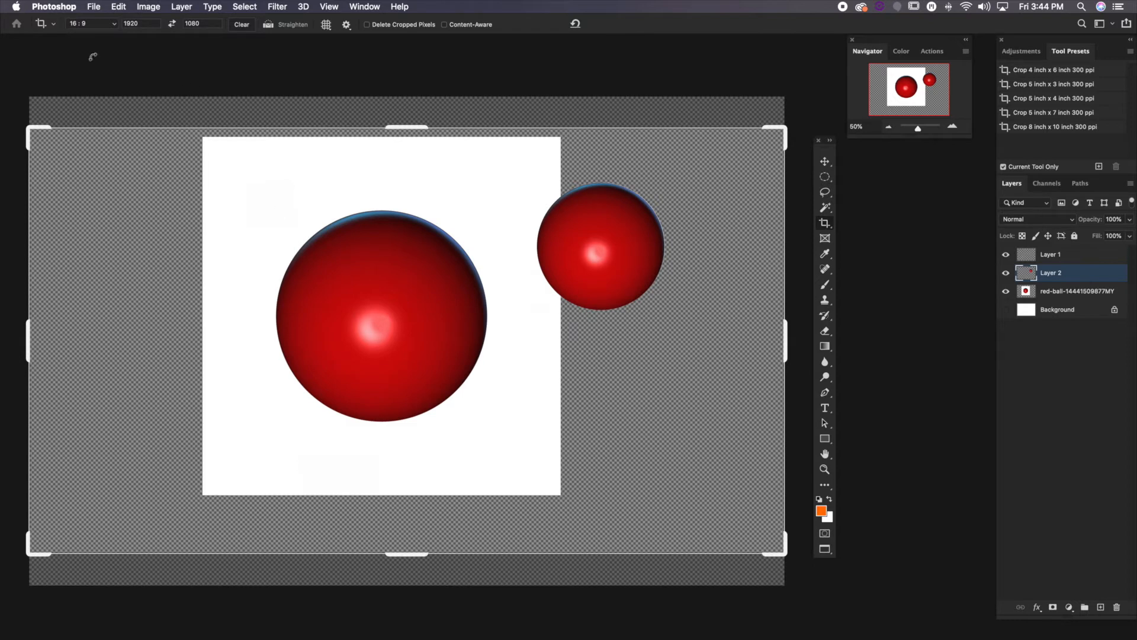
left_click(102, 22)
scroll(100, 68, "up", 3)
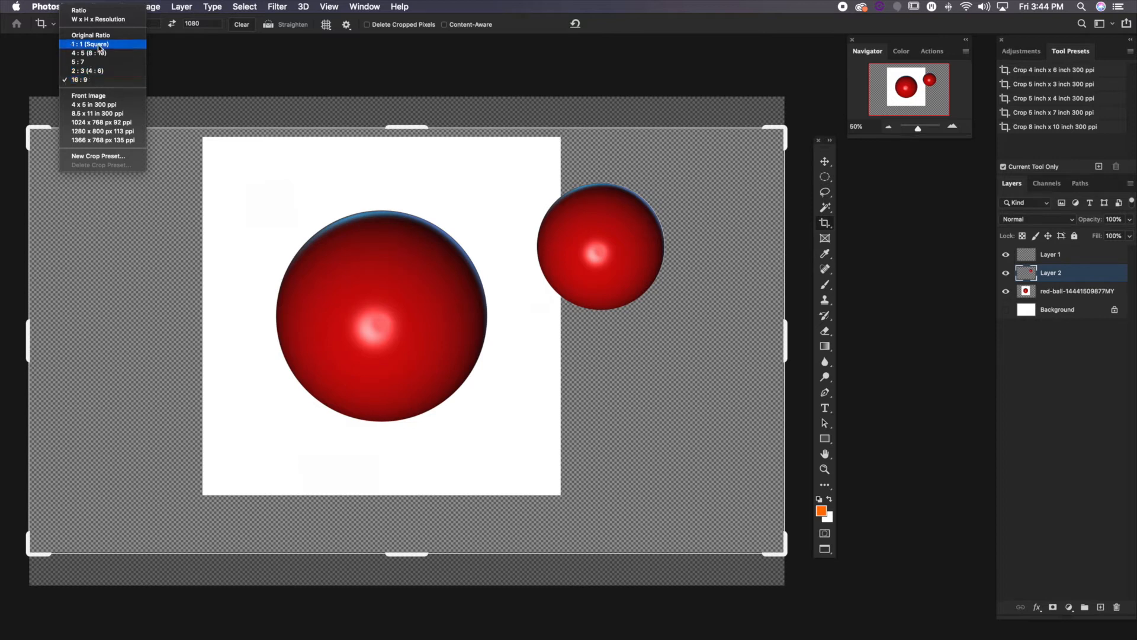
left_click(170, 20)
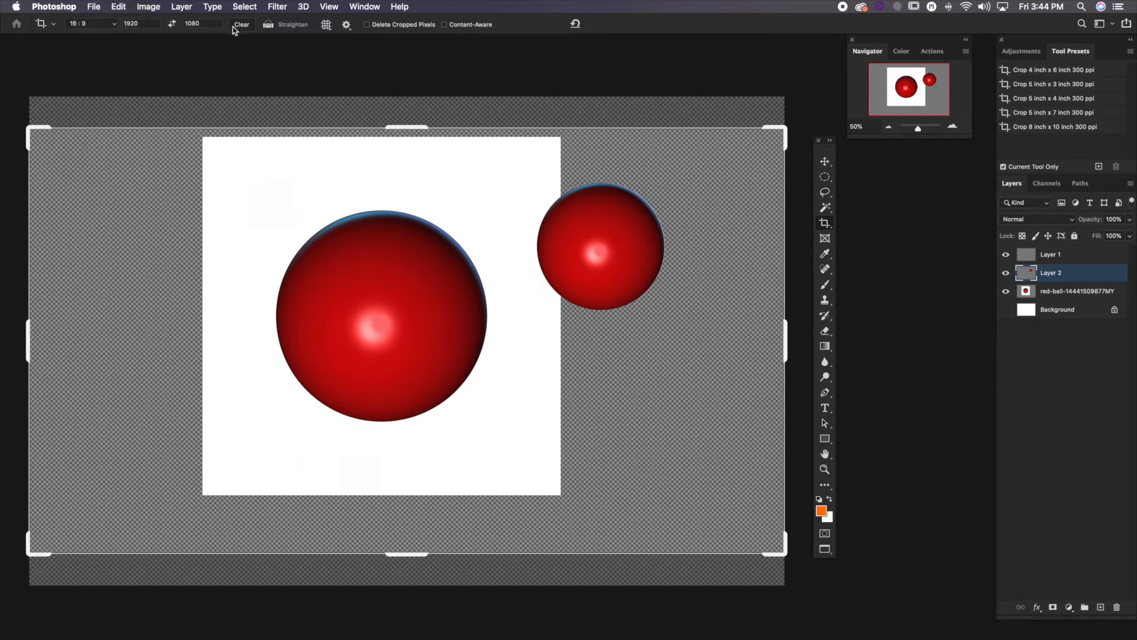
Clear the 1920 by 1080 crop ratio and enter 1080 by 720 instead
left_click(240, 24)
left_click(140, 23)
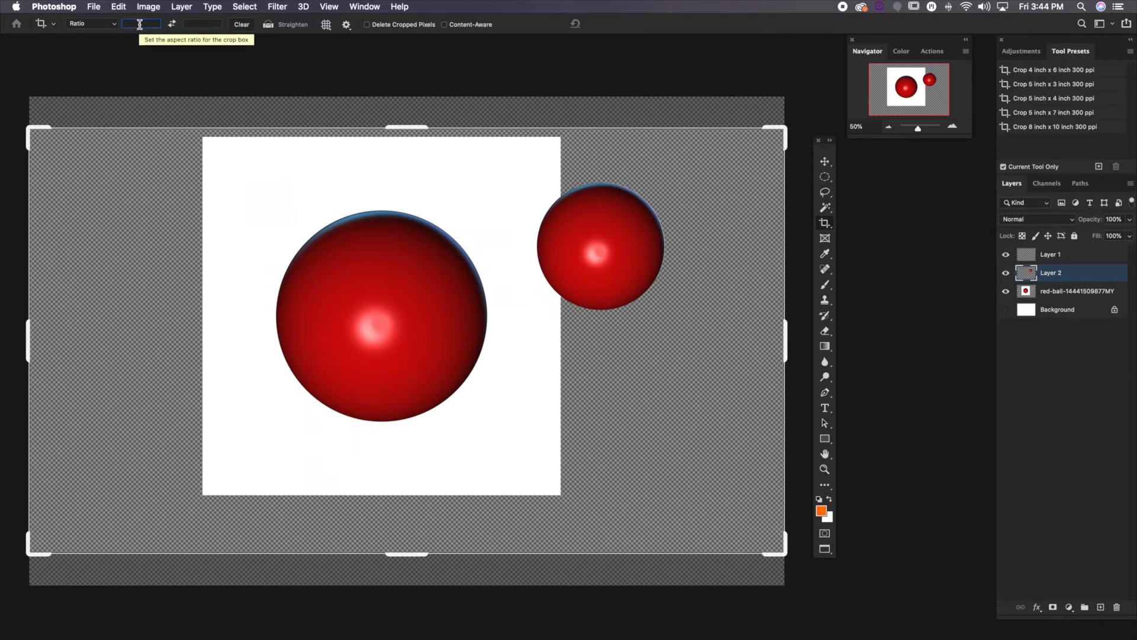
type("1080")
left_click(196, 24)
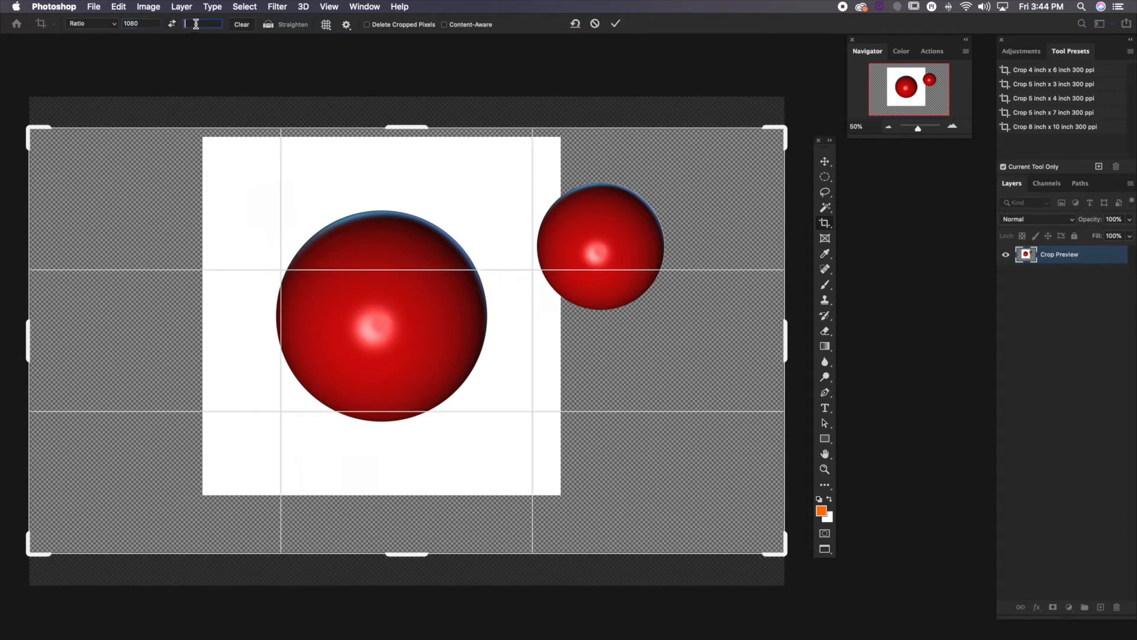
type("720")
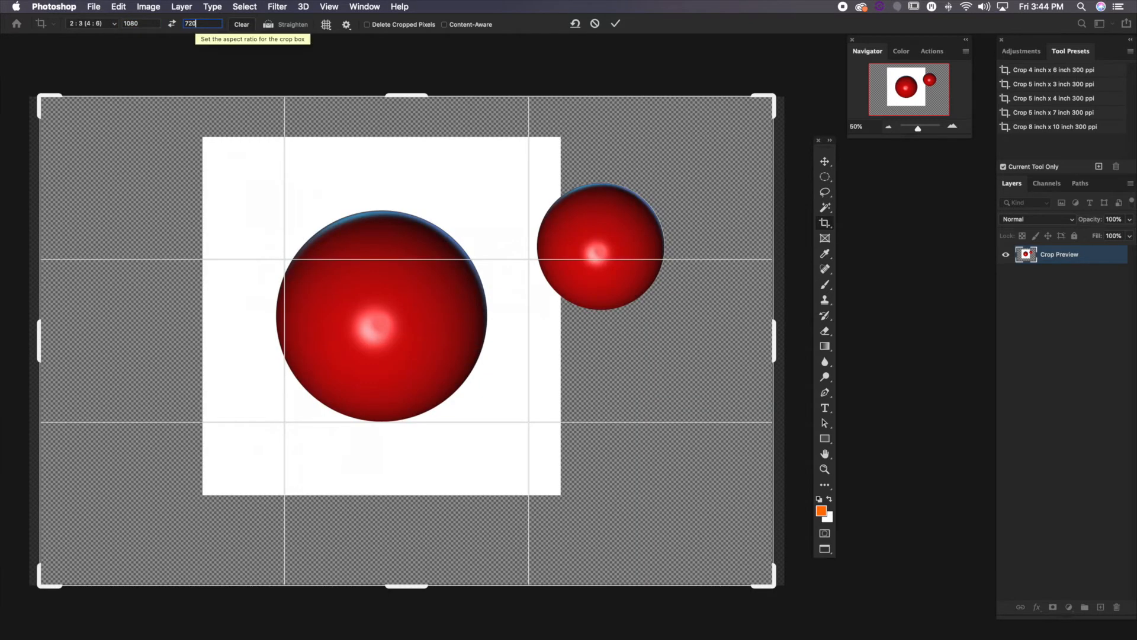
Clear the crop ratio values, apply the crop to the canvas and switch to the Move tool
left_click(242, 25)
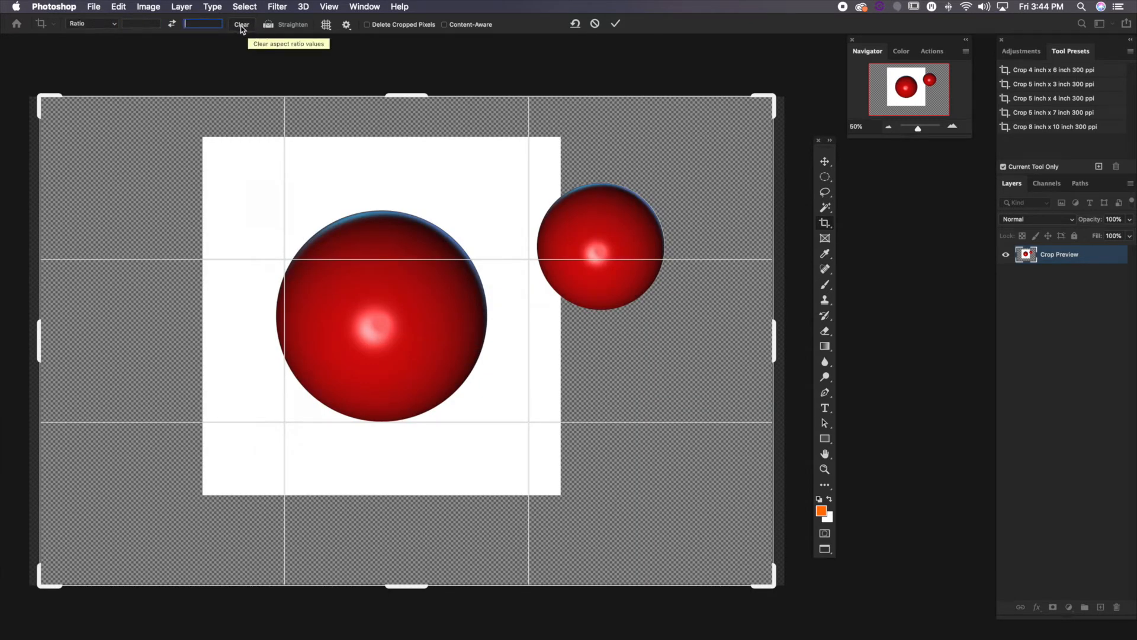
left_click(274, 27)
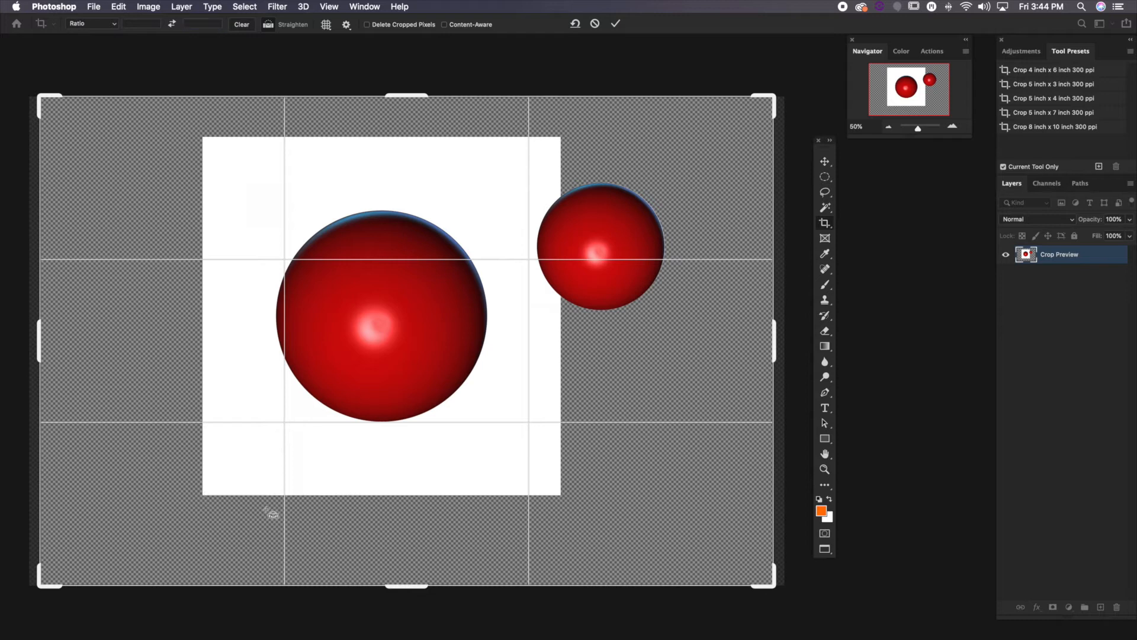
left_click(824, 163)
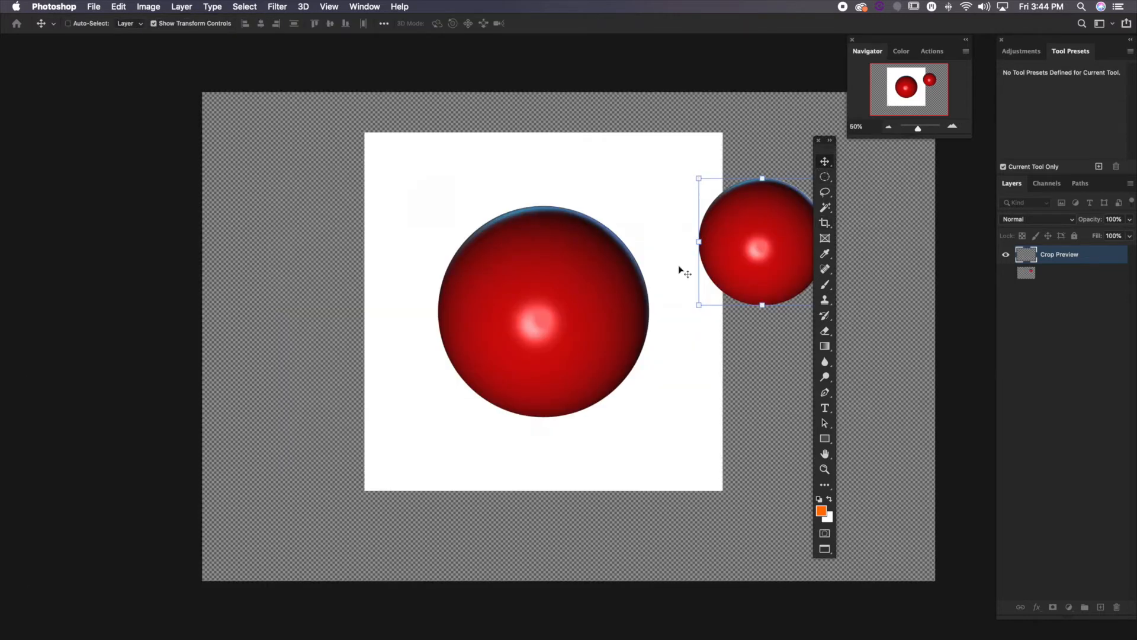
Rotate the red-ball image layer slightly counterclockwise so that its white square is tilted
left_click_drag(606, 317, 472, 320)
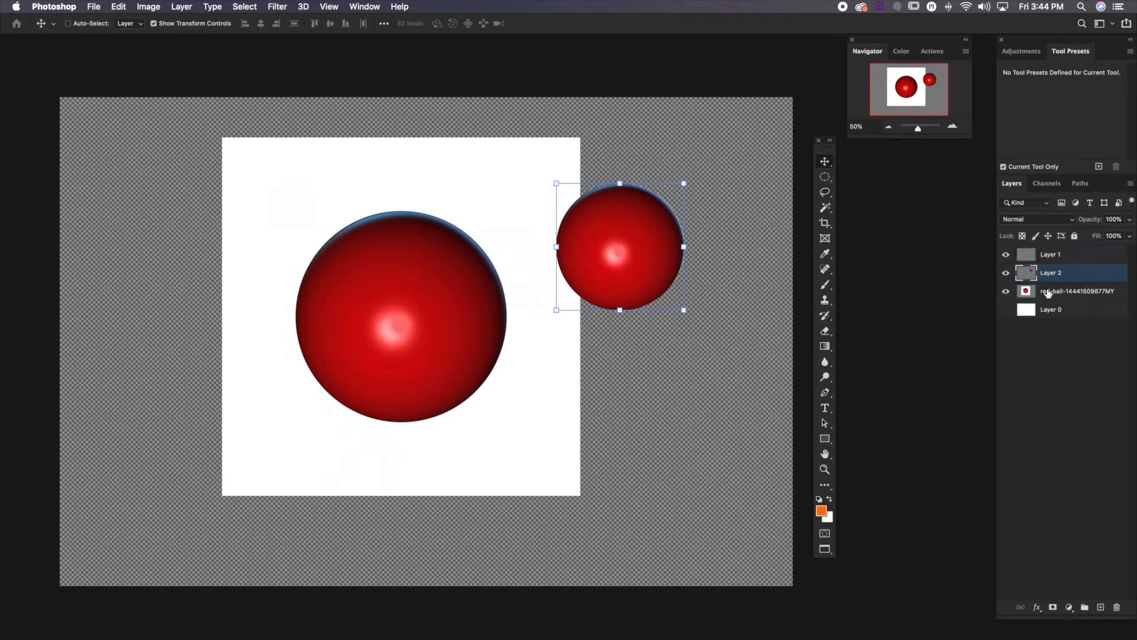
left_click(1045, 292)
left_click_drag(587, 136, 552, 113)
key("Return")
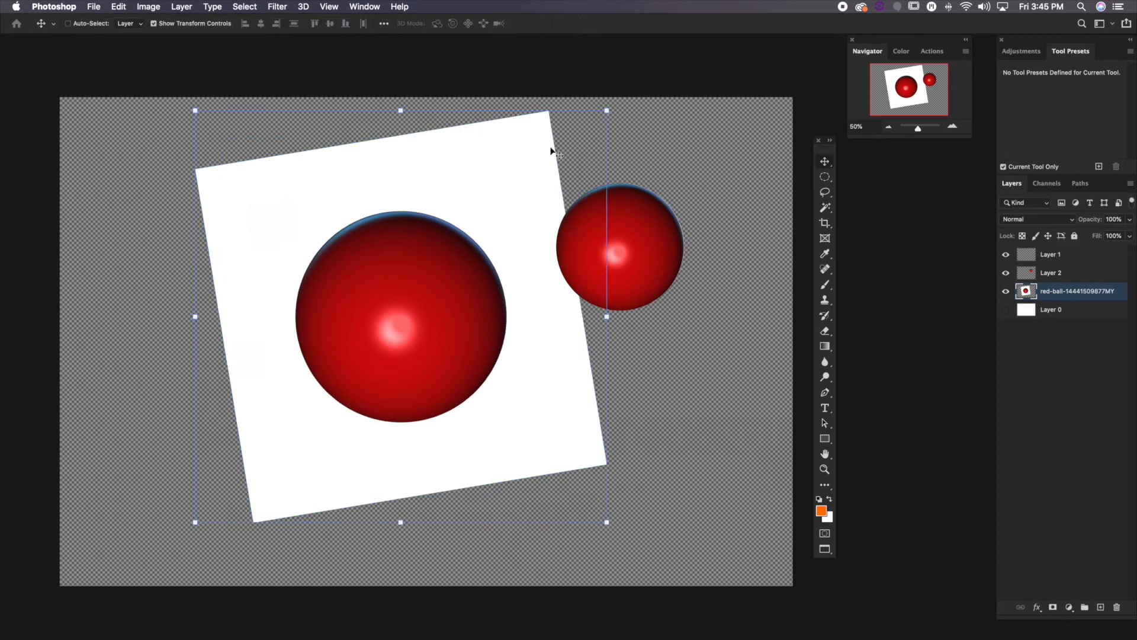
Try the Crop tool's Straighten option along the lower edge of the tilted white square, and cancel the crop
left_click(824, 223)
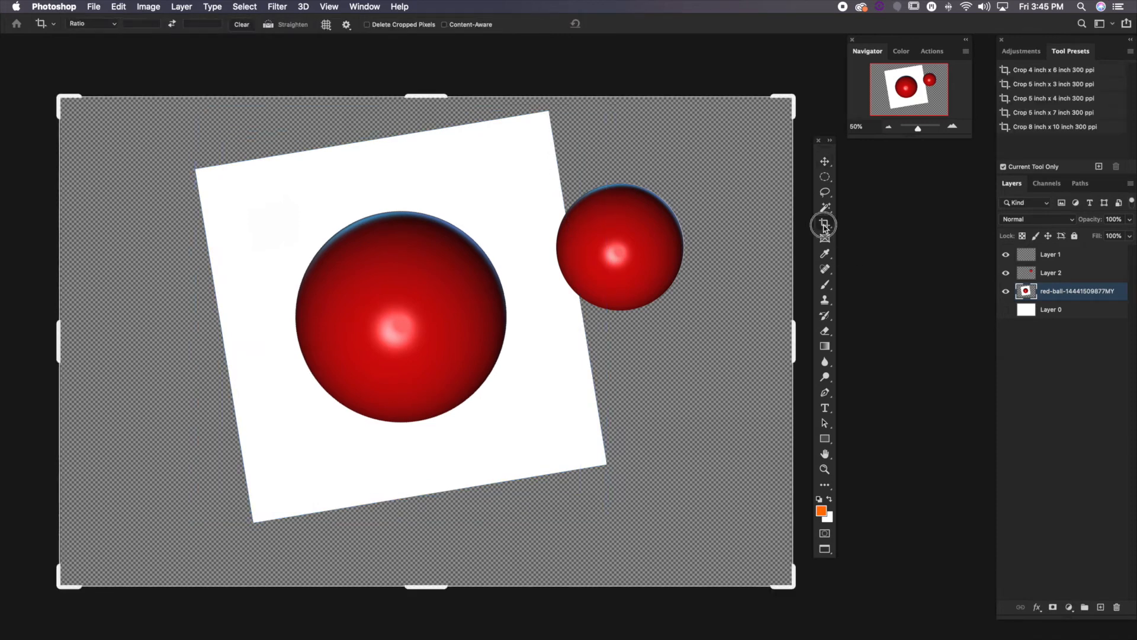
left_click(268, 25)
mouse_move(256, 523)
left_mouse_down()
mouse_move(330, 500)
mouse_move(566, 481)
mouse_move(606, 467)
left_mouse_up()
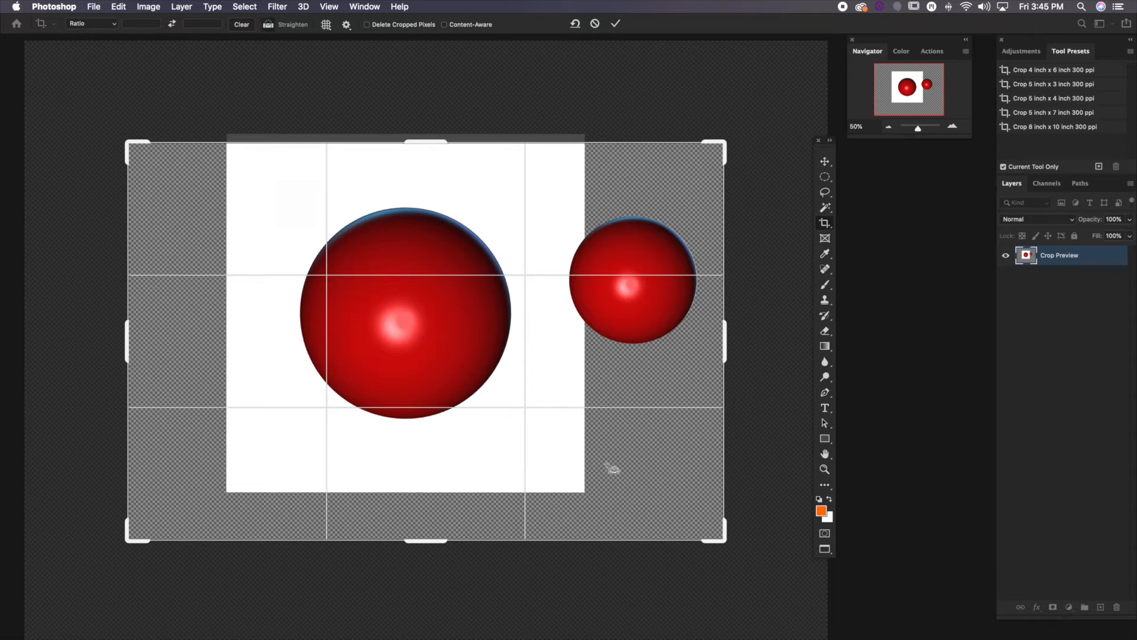
left_click_drag(612, 468, 614, 470)
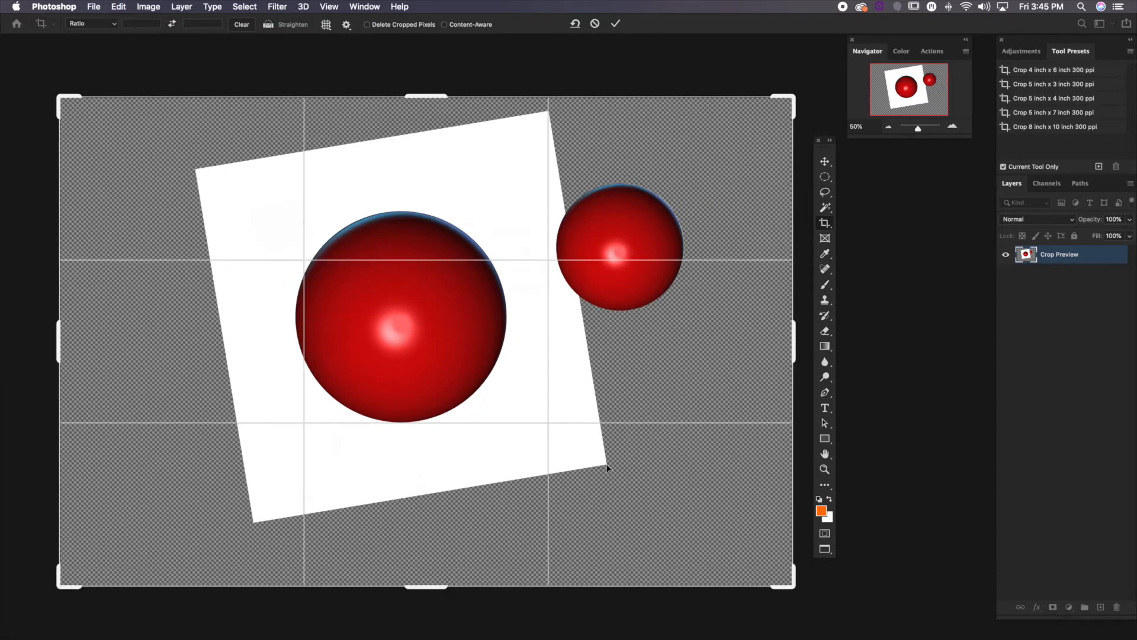
left_click(607, 468)
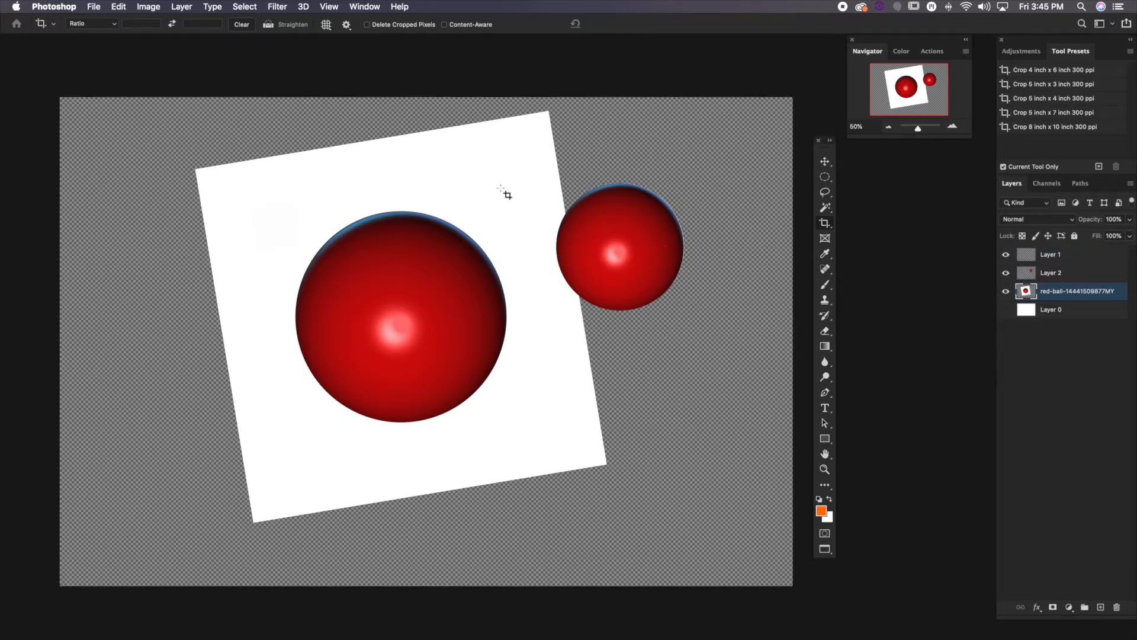
Review the crop tool variants and the Frame tool, switch to the Eyedropper tool, and inspect the foreground colour in the Color Picker
left_click(829, 230)
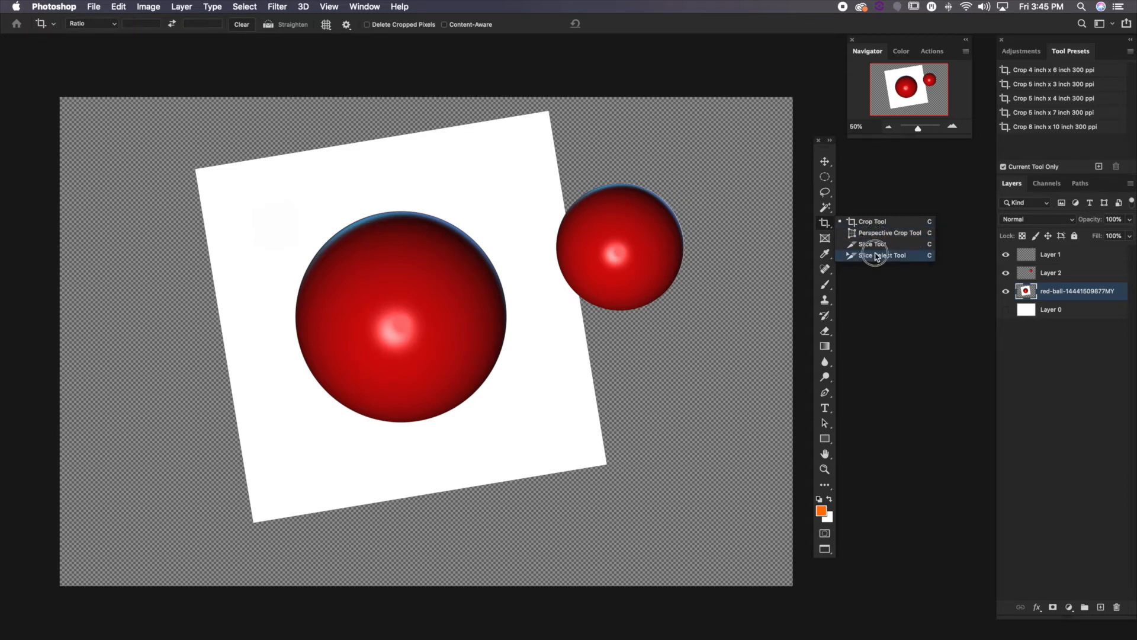
left_click(825, 239)
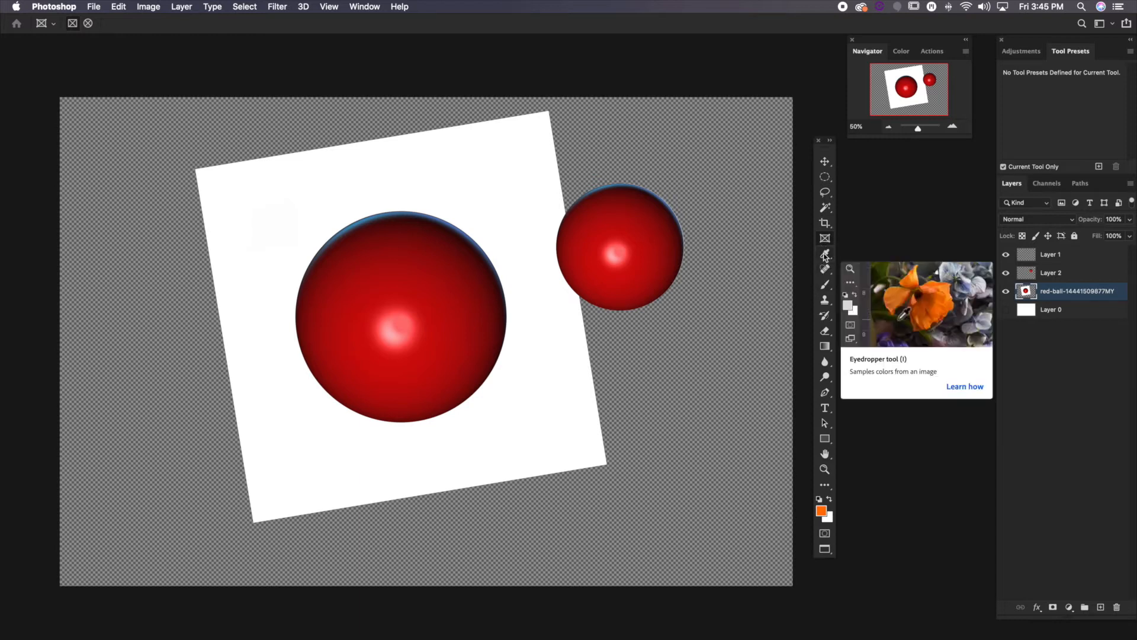
left_click(825, 255)
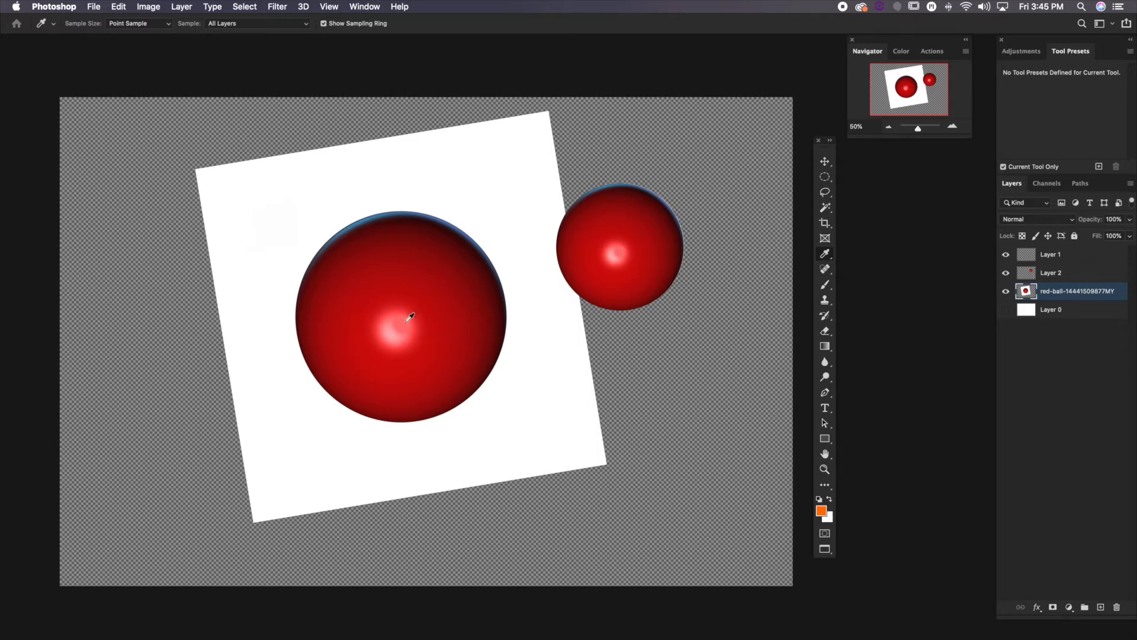
left_click(821, 510)
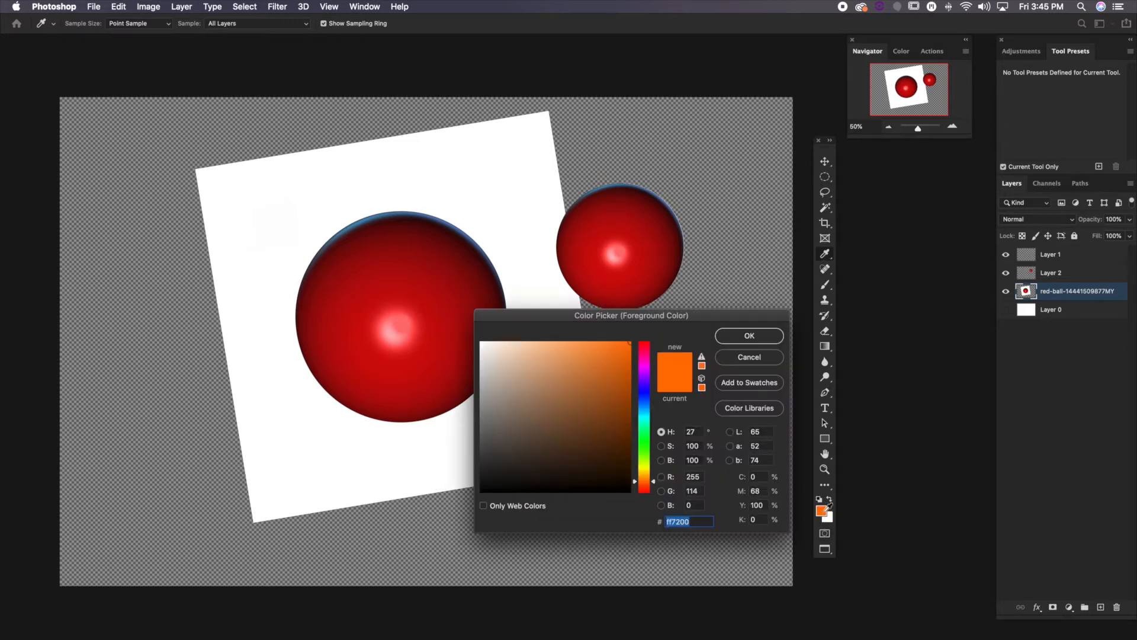
left_click(751, 336)
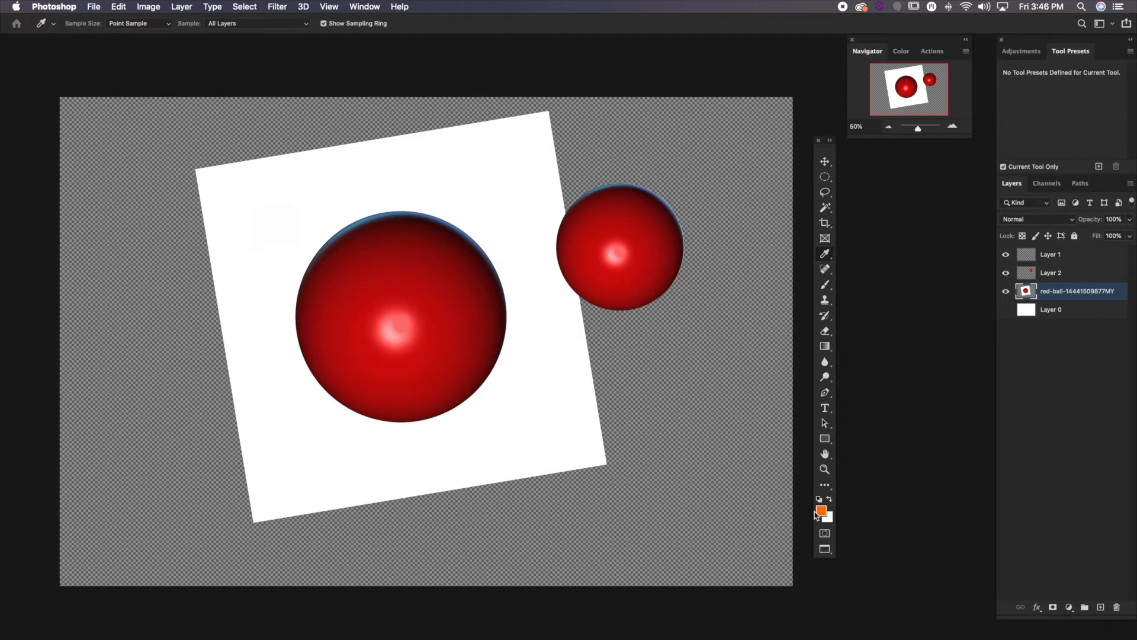
Sample the large ball's dark red and its pink highlight with the Eyedropper, checking each in the foreground Color Picker
left_click(408, 271)
left_click(821, 510)
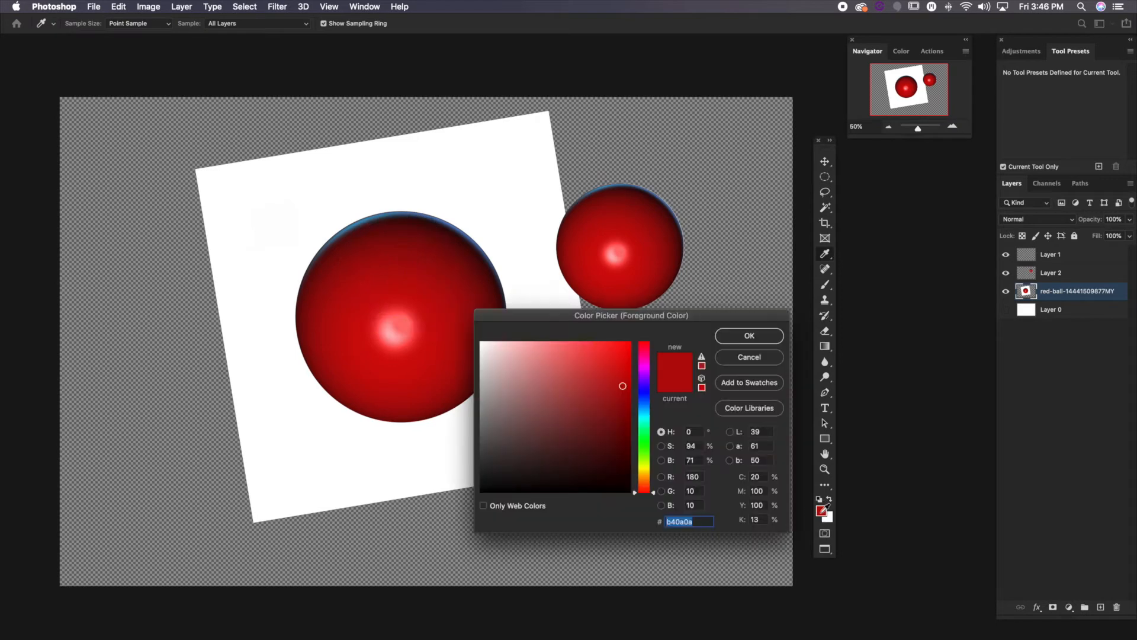
left_click(749, 335)
left_click(391, 326)
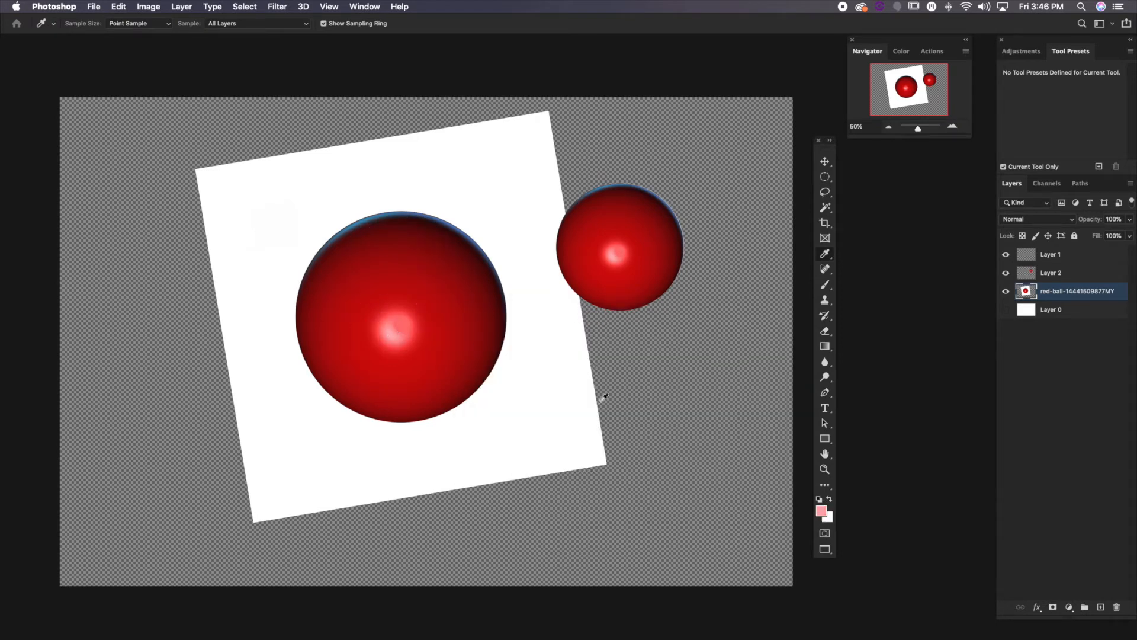
left_click(822, 510)
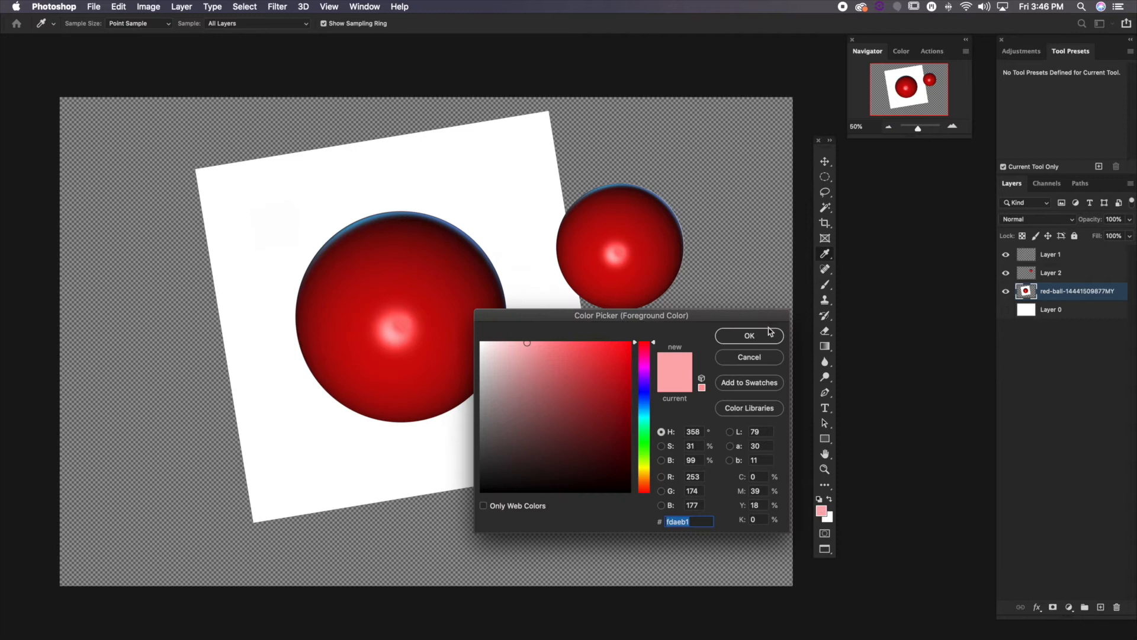
left_click(749, 336)
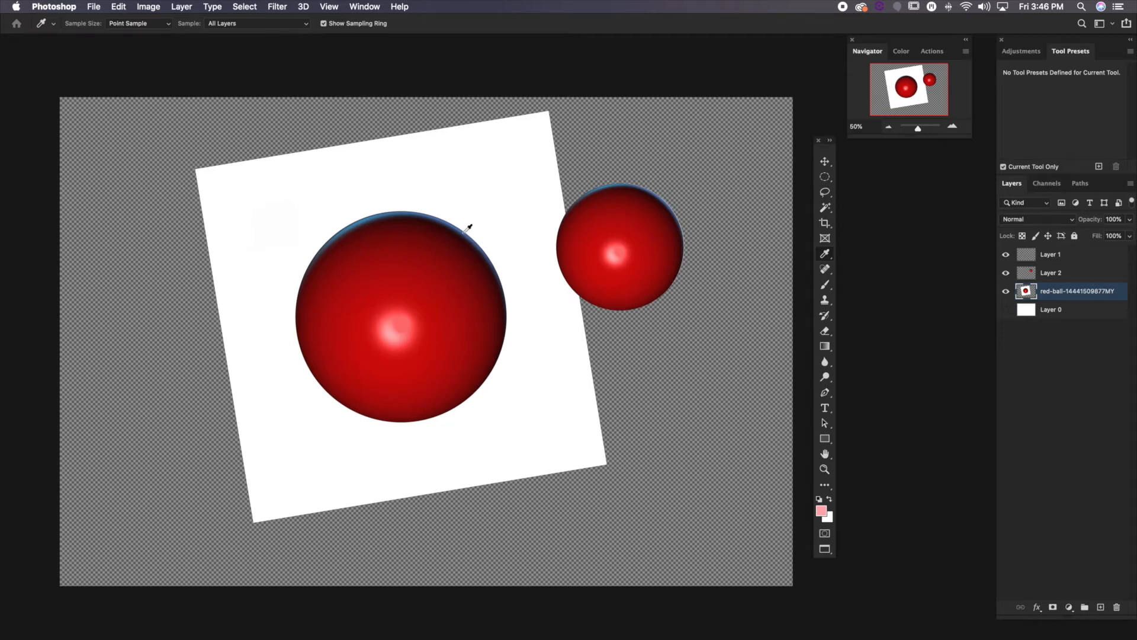
Sample the dark upper edge of the large ball as the foreground colour and review the other Eyedropper tool variants
left_click(423, 214)
left_click(822, 509)
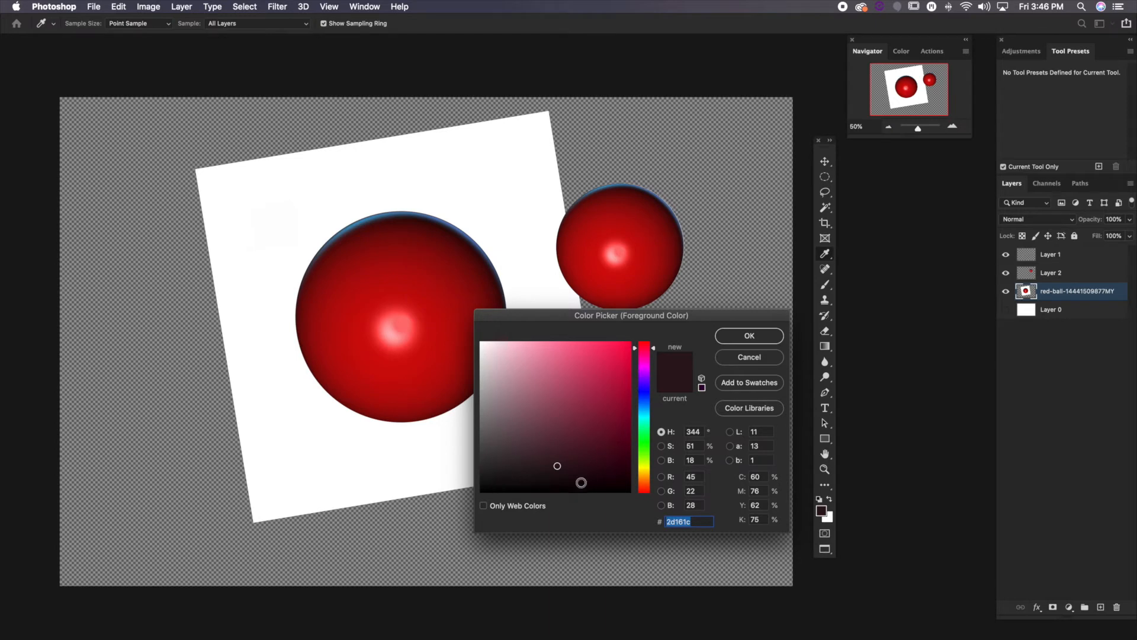
left_click(753, 335)
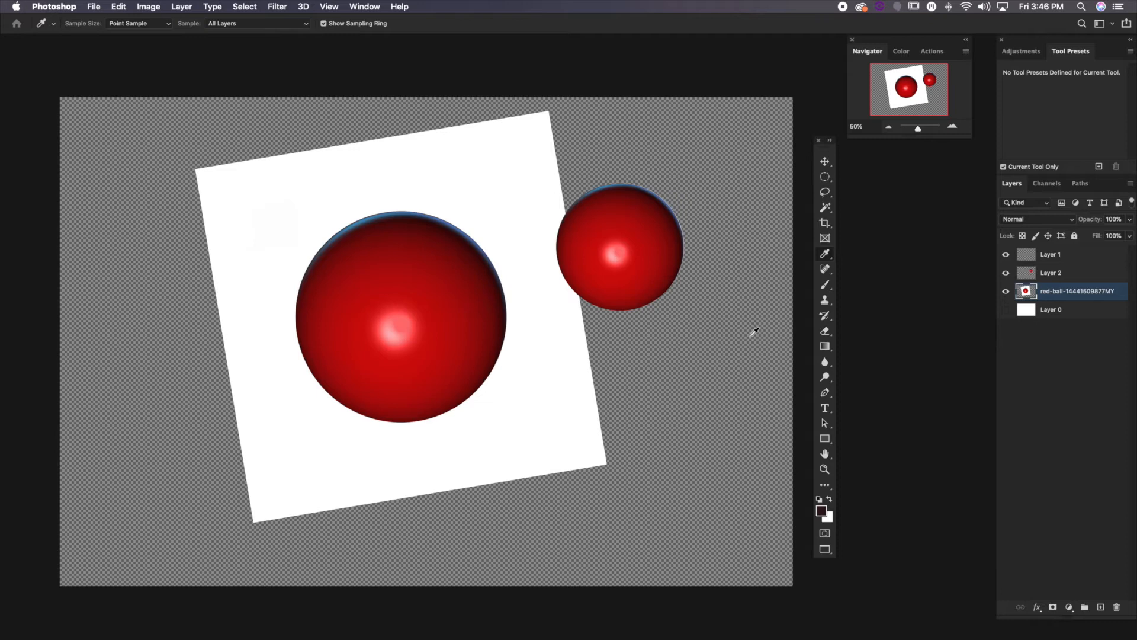
left_click(825, 254)
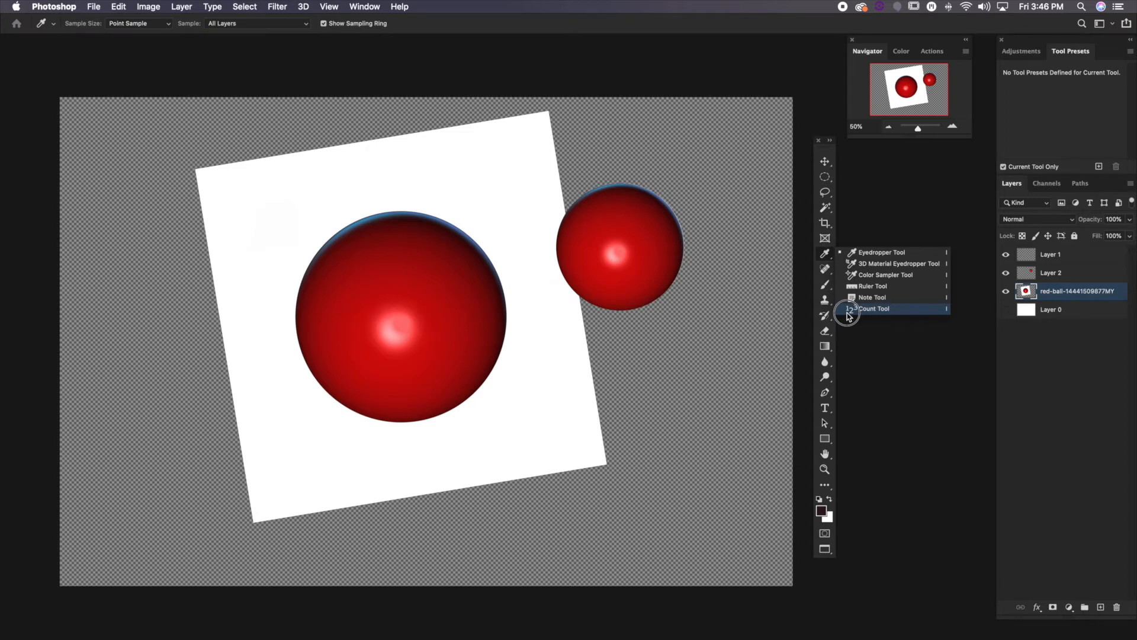
left_click(825, 255)
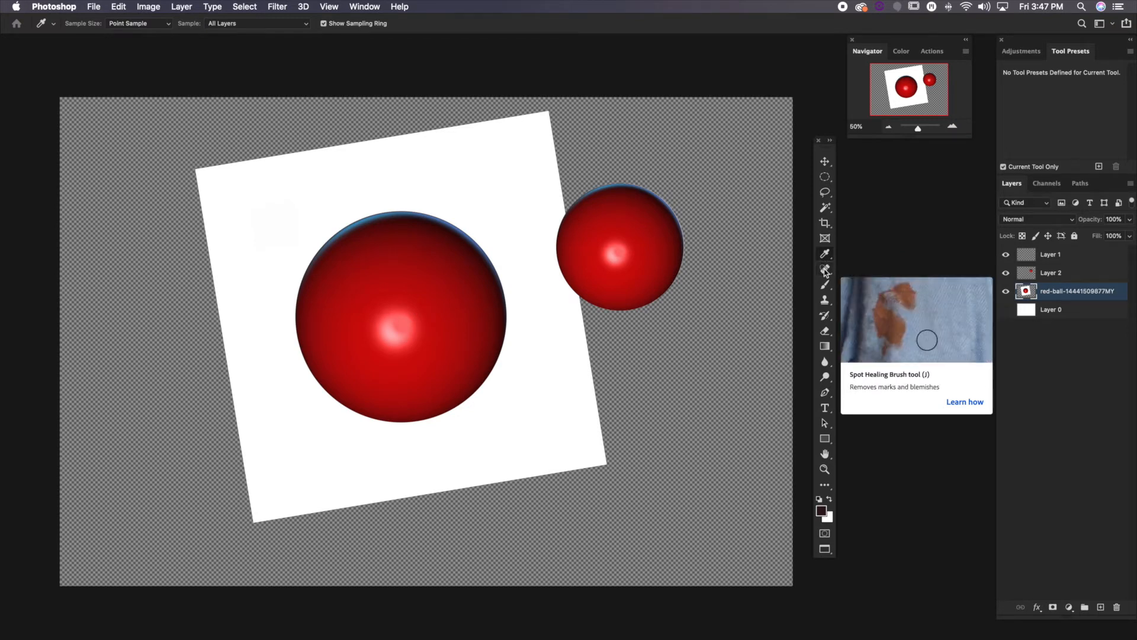
Enlarge the Spot Healing Brush to 300 and paint over the large ball's highlight to remove it
left_click(825, 272)
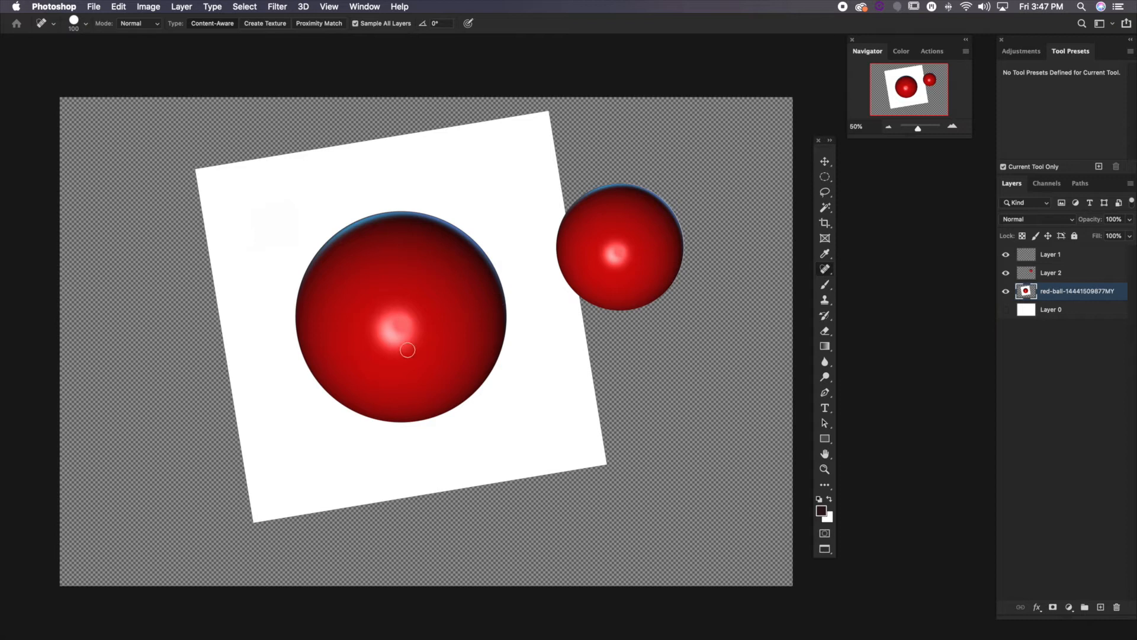
key("bracketright")
key("bracketright")
key("bracketright")
key("bracketright")
key("bracketright")
key("bracketright")
mouse_move(409, 327)
left_mouse_down()
mouse_move(391, 322)
mouse_move(403, 342)
mouse_move(424, 334)
mouse_move(382, 333)
left_mouse_up()
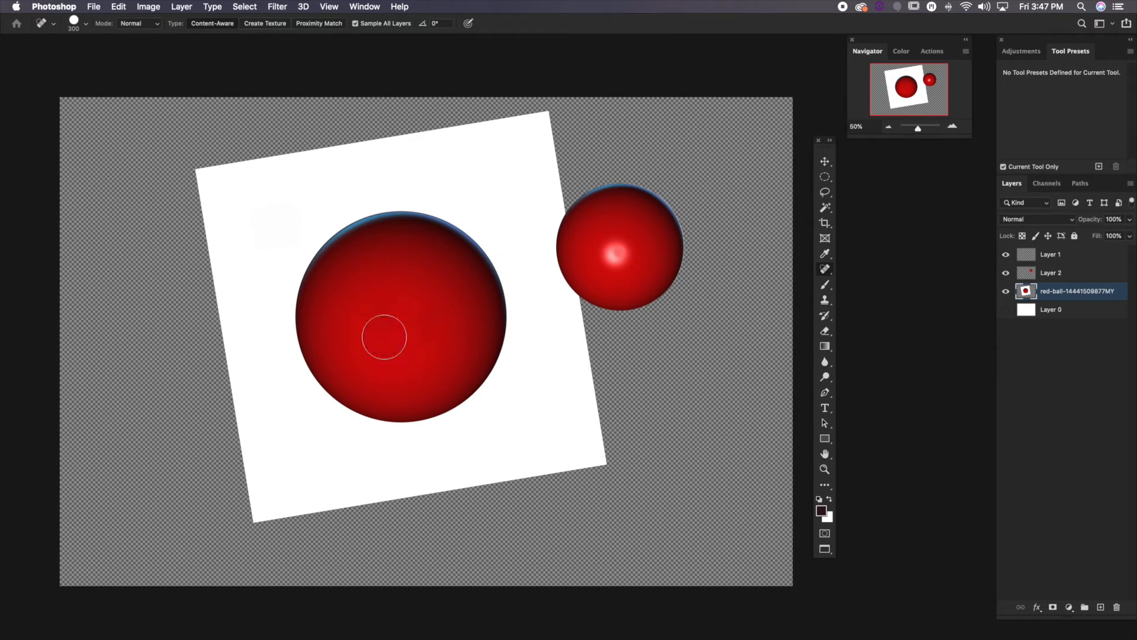
mouse_move(431, 318)
left_mouse_down()
mouse_move(424, 333)
mouse_move(388, 334)
mouse_move(409, 310)
left_mouse_up()
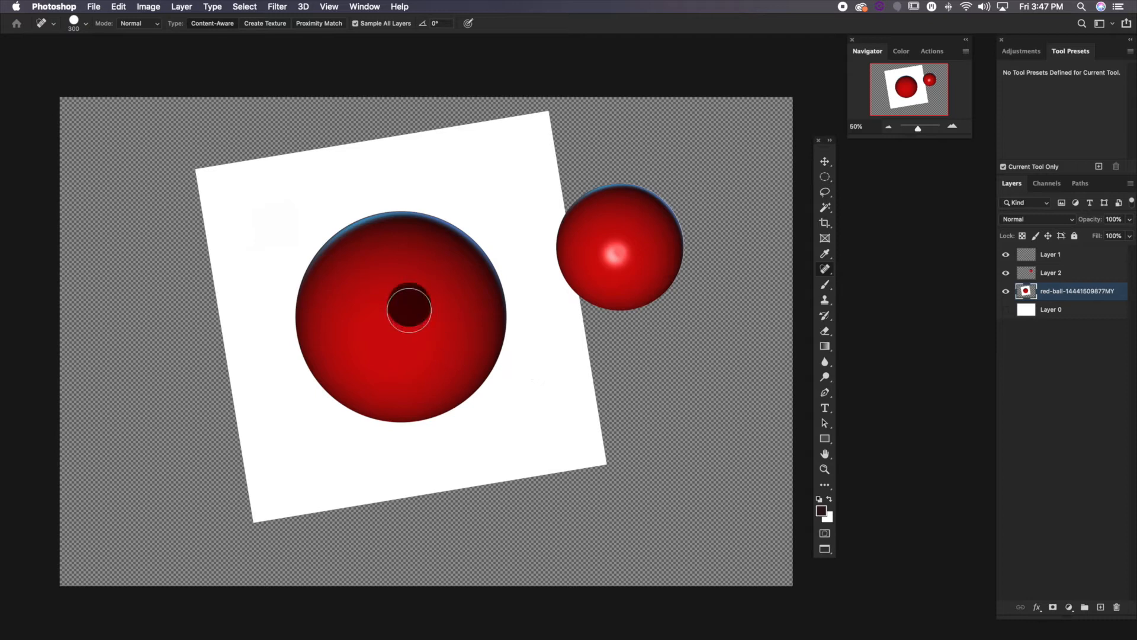
left_click(388, 305)
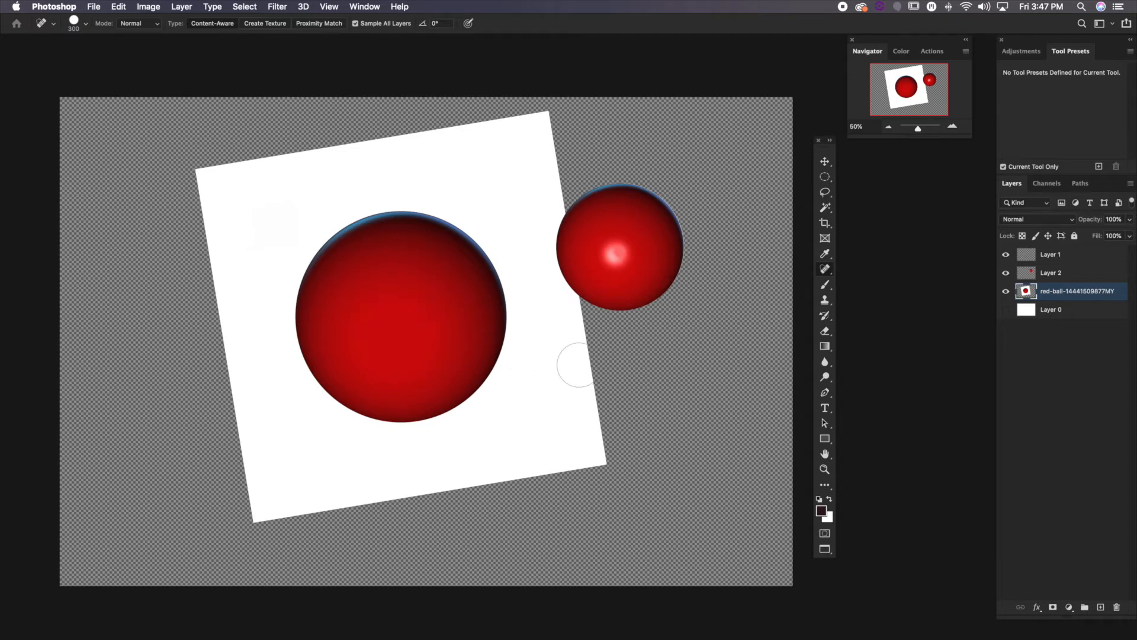
Undo the spot healing strokes on the large ball and switch to the Healing Brush tool
key("super+z")
key("super+z")
key("super+z")
key("super+z")
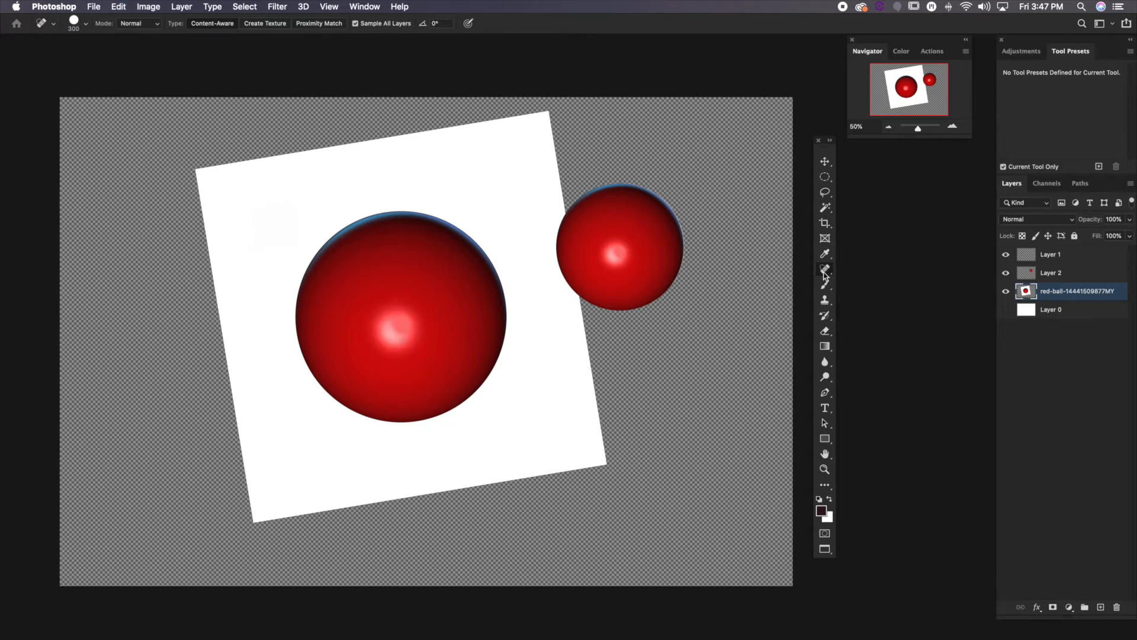
left_click_drag(825, 271, 853, 279)
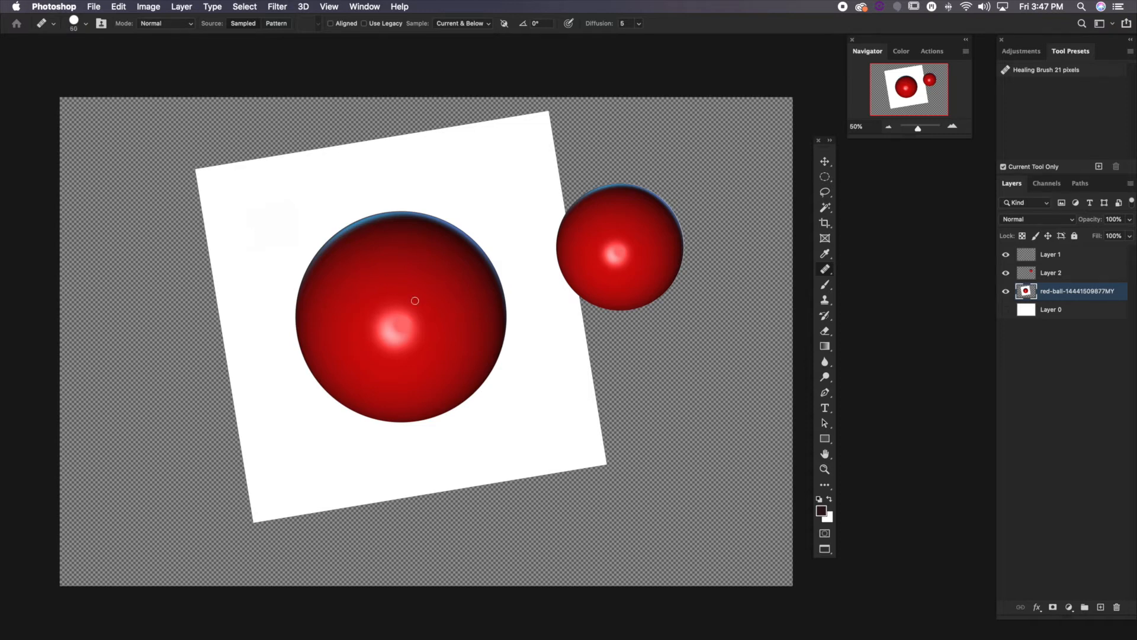
Heal over the large ball's highlight using clean red sampled above it, and undo the healing
scroll(459, 311, "up", 3)
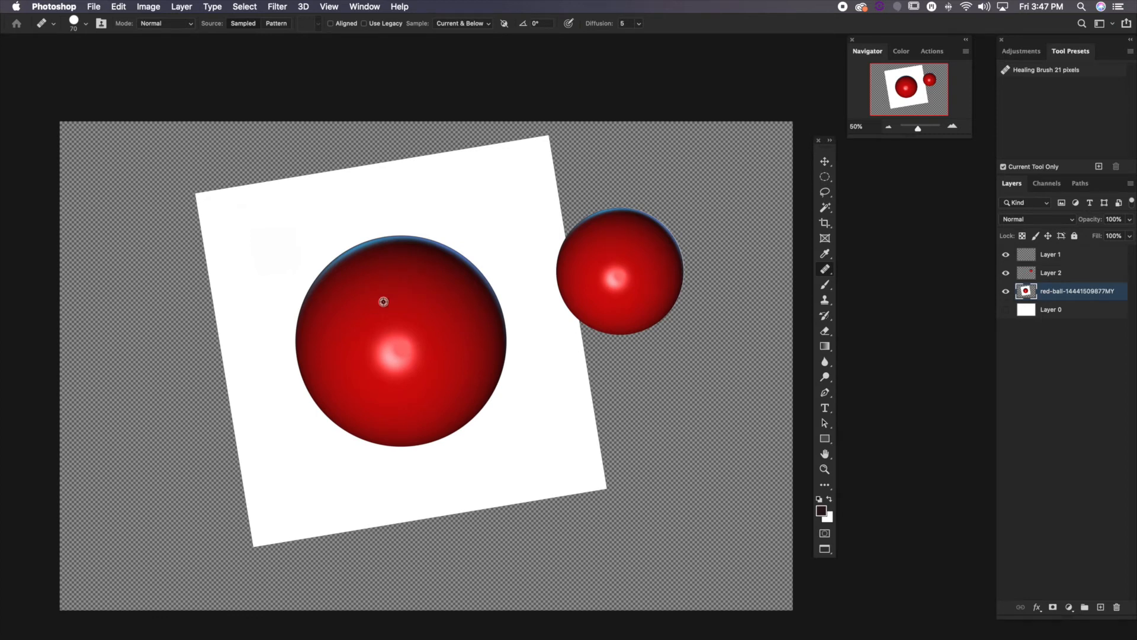
left_click(394, 282, "alt")
mouse_move(386, 343)
left_mouse_down()
mouse_move(390, 298)
mouse_move(406, 307)
mouse_move(411, 286)
mouse_move(392, 294)
mouse_move(419, 289)
mouse_move(399, 304)
mouse_move(397, 280)
mouse_move(416, 289)
mouse_move(411, 277)
mouse_move(392, 281)
mouse_move(388, 304)
mouse_move(421, 303)
mouse_move(413, 272)
mouse_move(384, 278)
mouse_move(379, 305)
mouse_move(416, 307)
mouse_move(425, 292)
mouse_move(410, 366)
mouse_move(390, 364)
mouse_move(380, 348)
mouse_move(372, 355)
mouse_move(404, 365)
mouse_move(414, 337)
mouse_move(415, 374)
mouse_move(392, 375)
left_mouse_up()
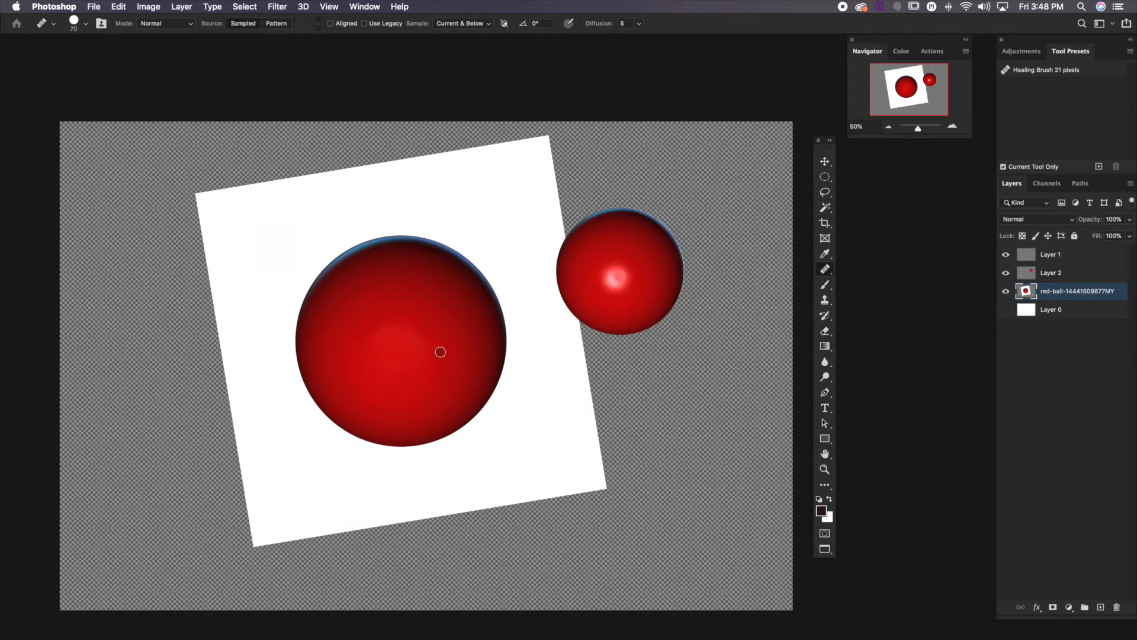
key("super+z")
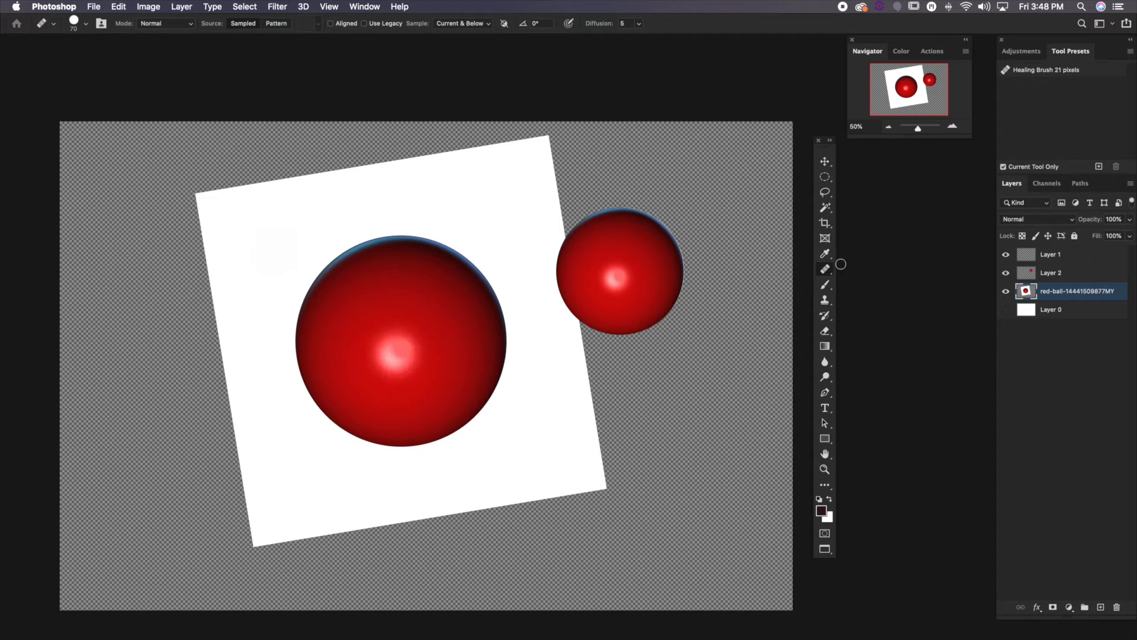
Review the healing tool variants and switch to the Spot Healing Brush
left_click(826, 271)
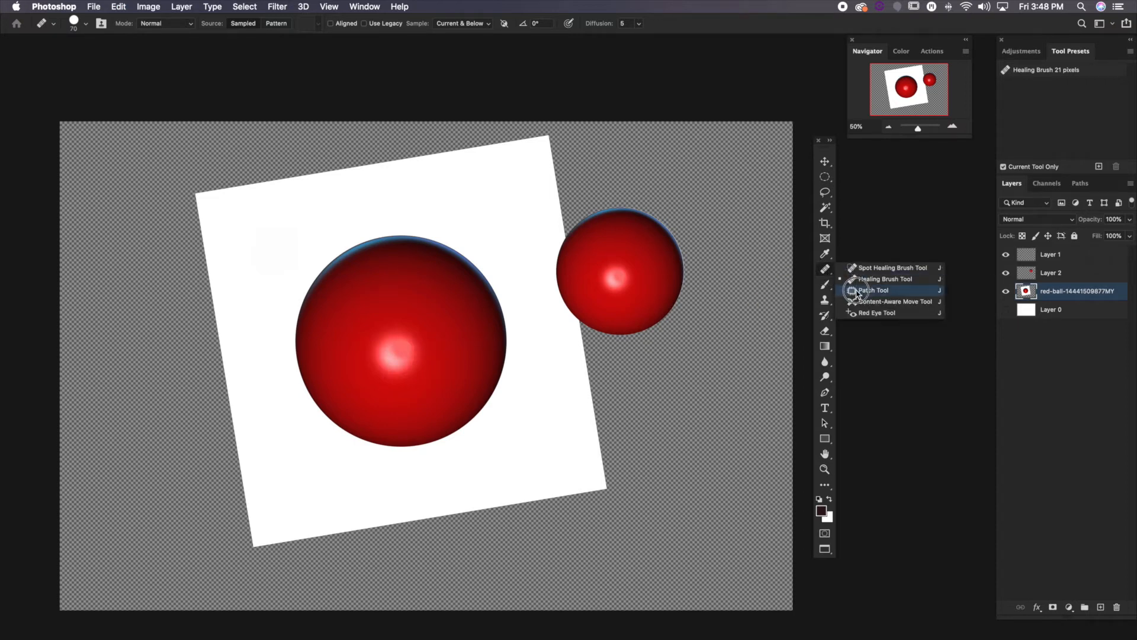
left_click(825, 271)
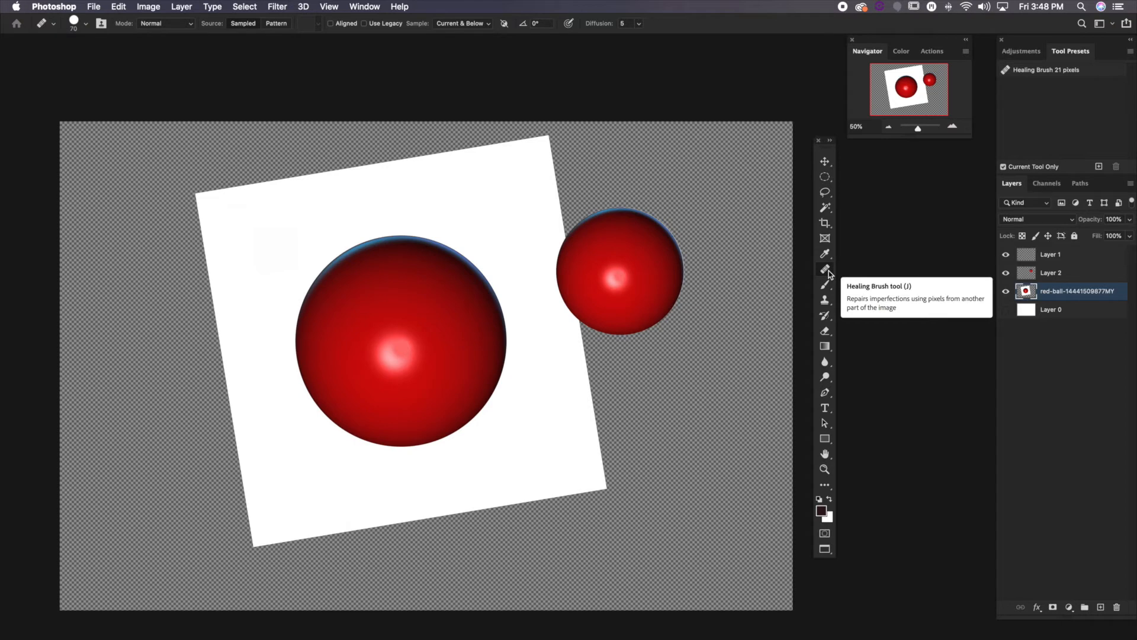
right_click(829, 274)
left_click(844, 266)
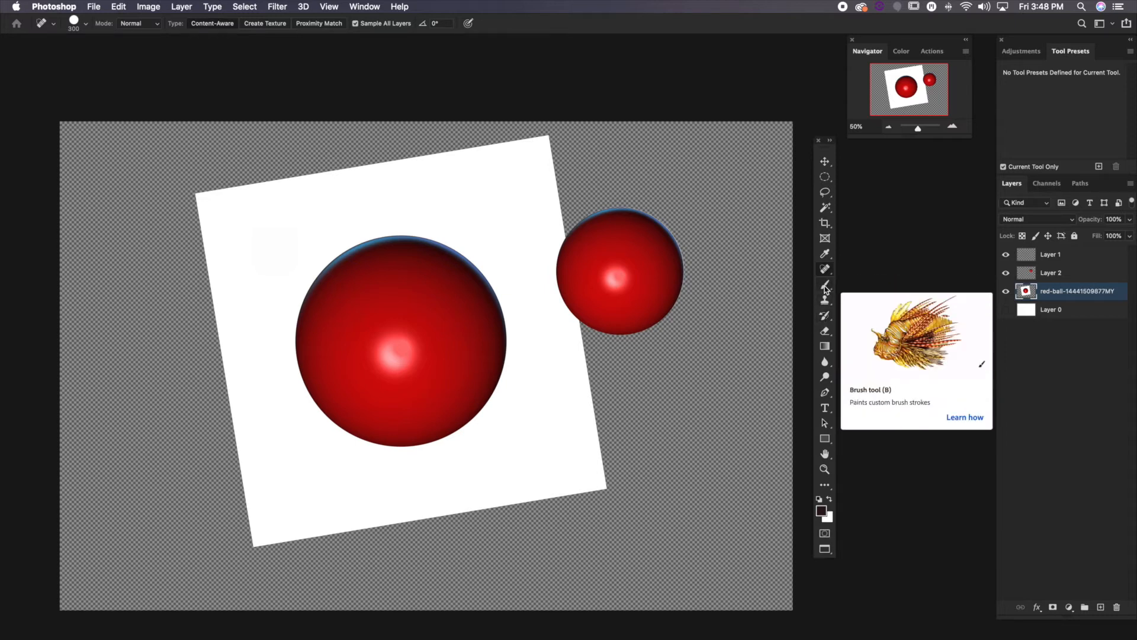
Switch to the Brush tool and add a new empty layer at the top of the layer stack
left_click(826, 287)
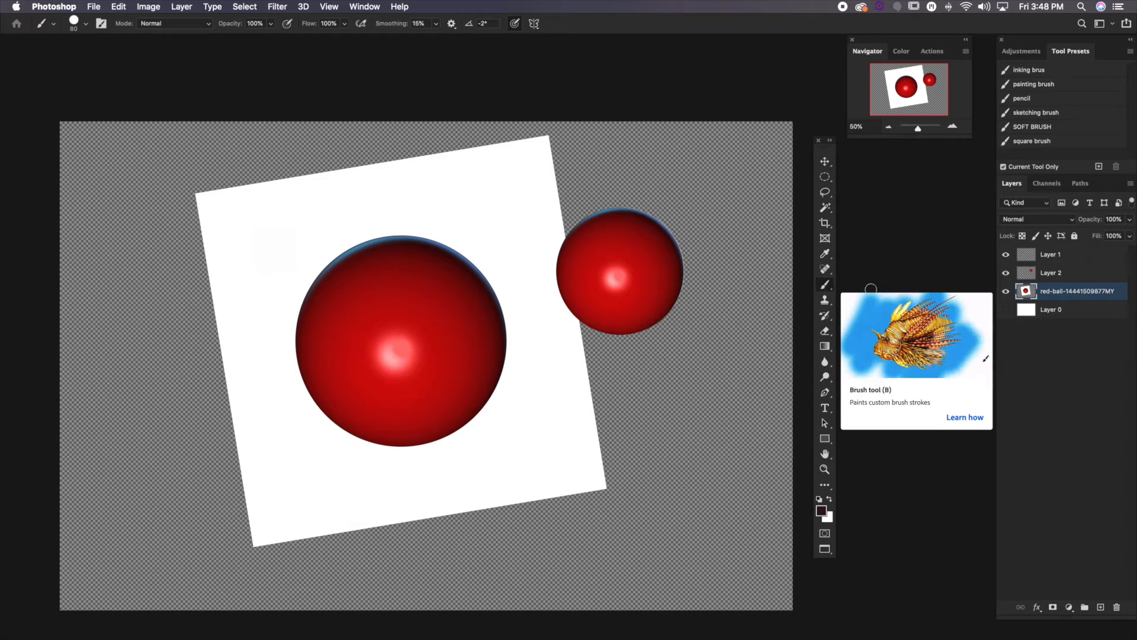
left_click(1078, 524)
left_click(1099, 608)
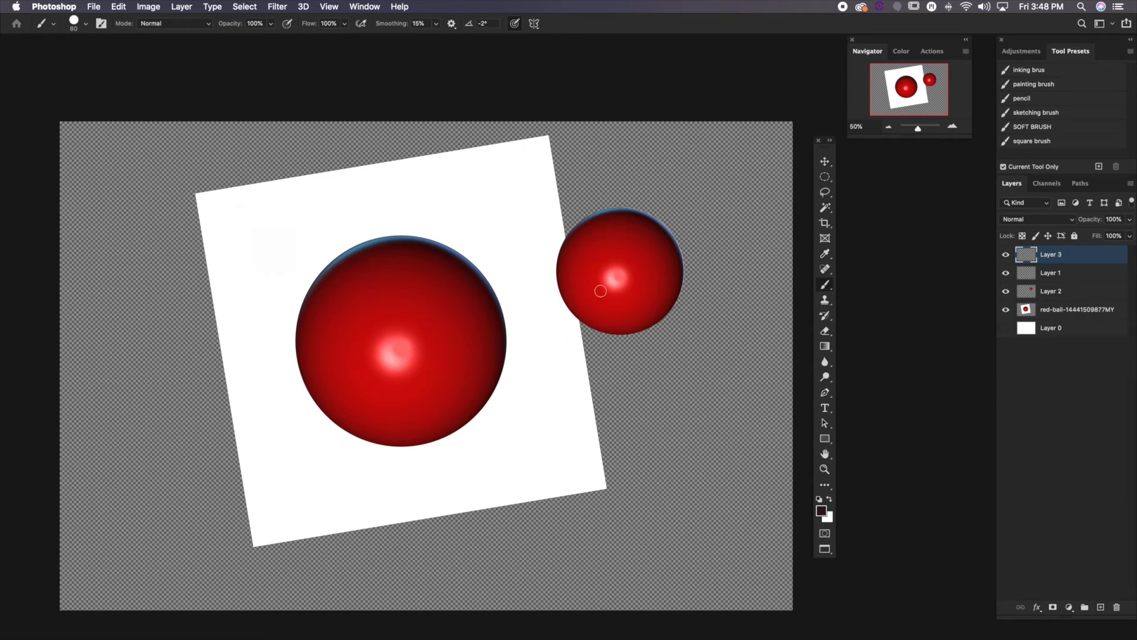
Sample red from the smaller ball and scribble pressure-tapered strokes below the two balls on the new layer
scroll(543, 345, "left", 3)
scroll(542, 345, "up", 2)
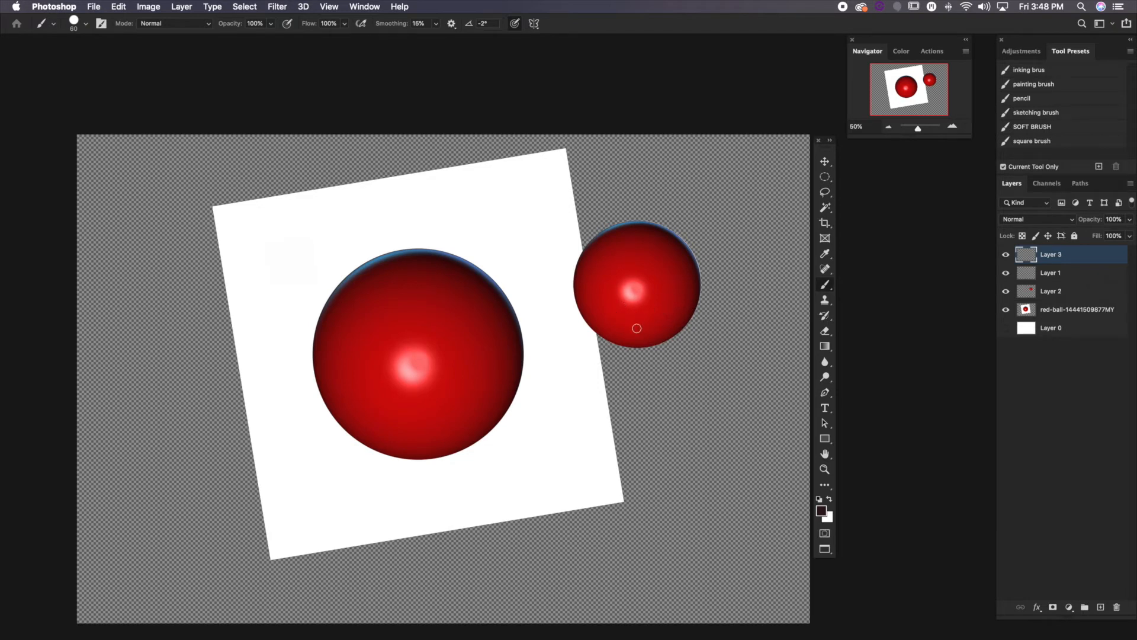
left_click(666, 270, "alt")
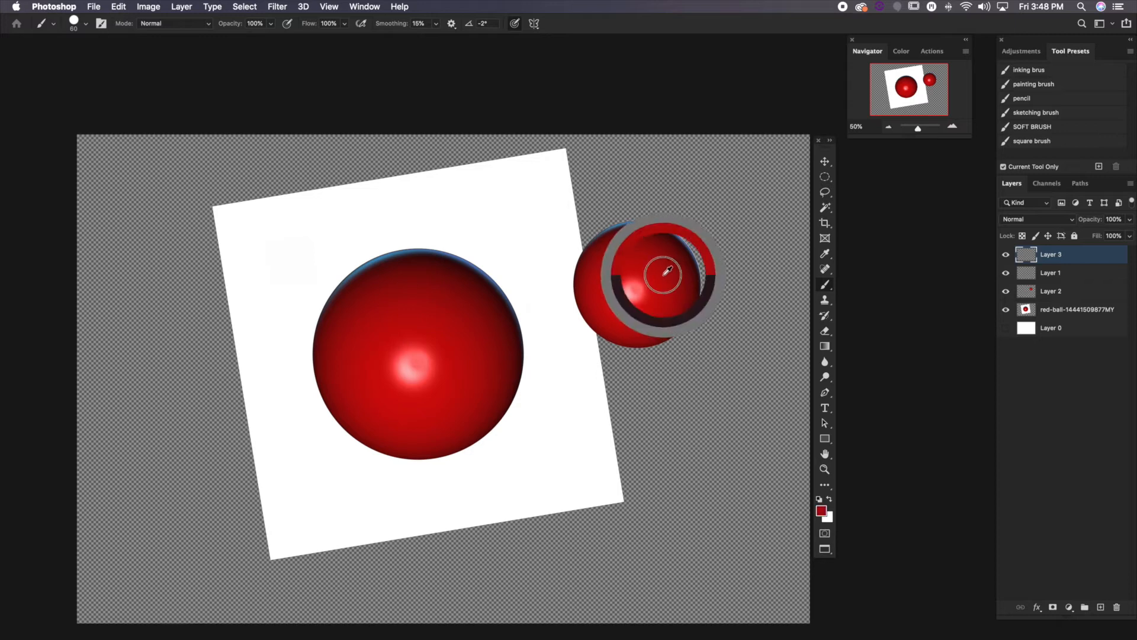
left_click(666, 270, "alt")
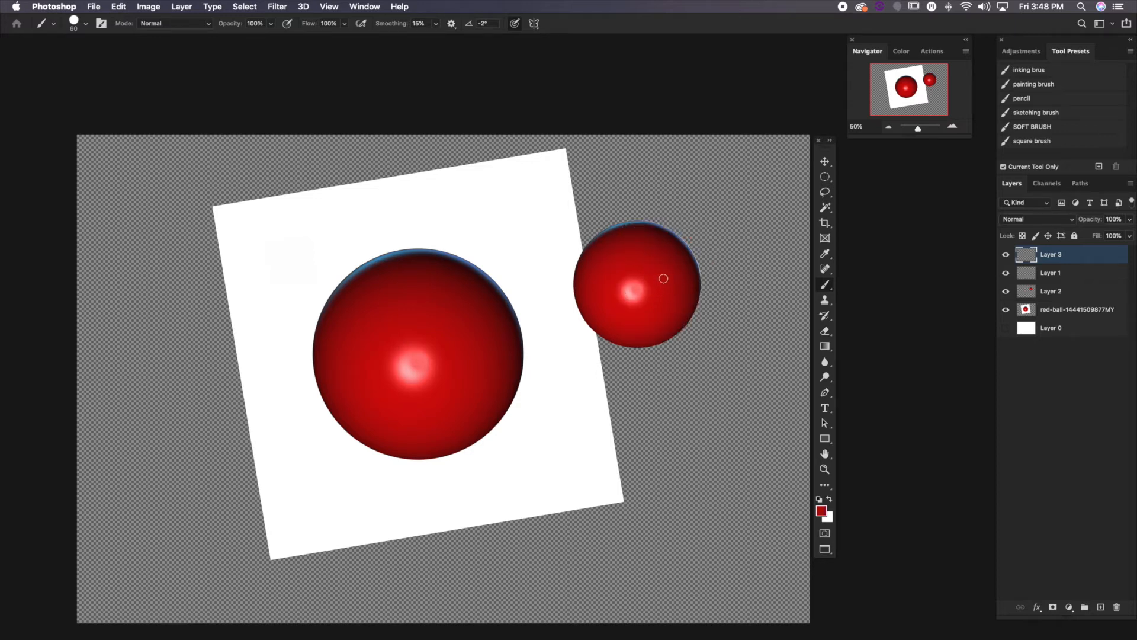
mouse_move(630, 372)
left_mouse_down()
mouse_move(514, 521)
mouse_move(687, 382)
mouse_move(672, 430)
mouse_move(533, 557)
mouse_move(593, 527)
mouse_move(725, 419)
mouse_move(714, 470)
mouse_move(595, 583)
mouse_move(669, 557)
mouse_move(755, 466)
left_mouse_up()
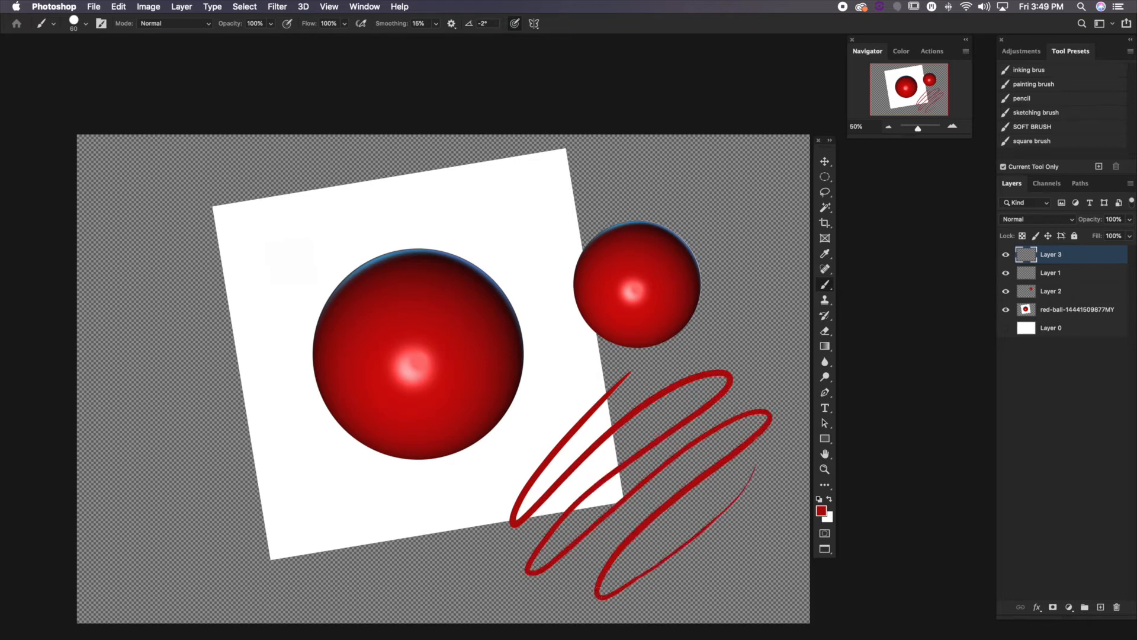
mouse_move(579, 400)
left_mouse_down()
mouse_move(447, 503)
mouse_move(397, 570)
mouse_move(513, 475)
mouse_move(308, 552)
mouse_move(358, 505)
mouse_move(616, 367)
mouse_move(482, 510)
mouse_move(492, 592)
mouse_move(785, 286)
mouse_move(752, 405)
mouse_move(675, 531)
mouse_move(550, 598)
left_mouse_up()
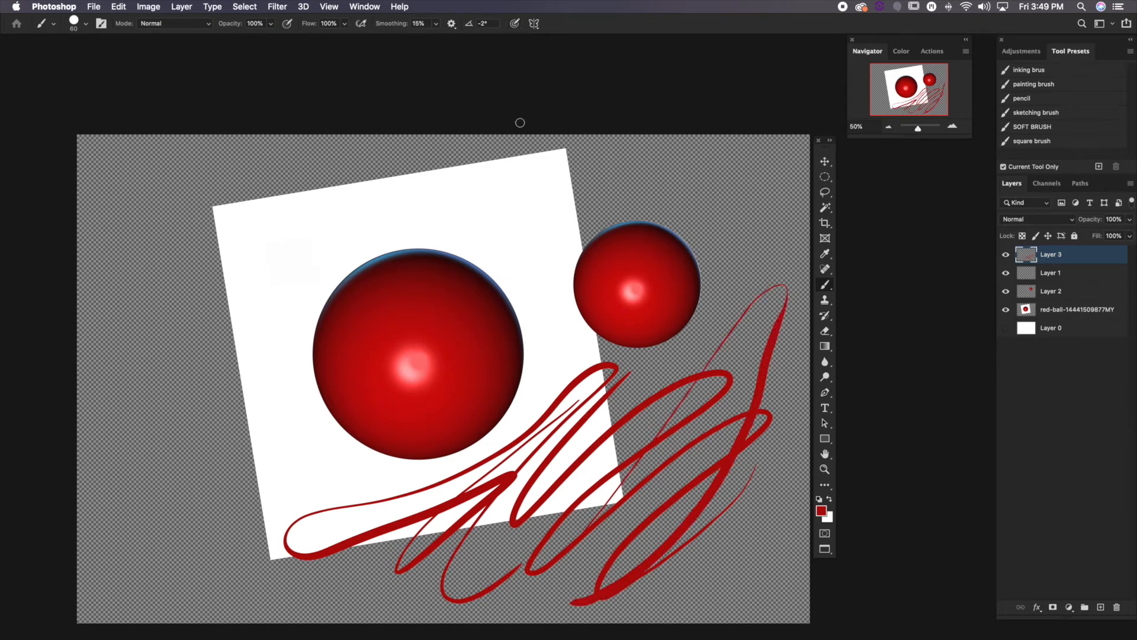
Paint uniform-width red strokes over and beside the large ball with pressure-controlled size turned off
mouse_move(640, 164)
left_mouse_down()
mouse_move(554, 194)
mouse_move(528, 233)
mouse_move(562, 352)
mouse_move(543, 452)
mouse_move(536, 326)
mouse_move(484, 204)
mouse_move(376, 189)
mouse_move(245, 308)
mouse_move(227, 411)
mouse_move(296, 265)
mouse_move(251, 533)
left_mouse_up()
mouse_move(250, 578)
left_mouse_down()
mouse_move(218, 536)
mouse_move(202, 260)
left_mouse_up()
mouse_move(221, 240)
left_mouse_down()
mouse_move(234, 571)
mouse_move(148, 504)
mouse_move(150, 358)
left_mouse_up()
mouse_move(237, 286)
left_mouse_down()
mouse_move(261, 586)
mouse_move(285, 410)
left_mouse_up()
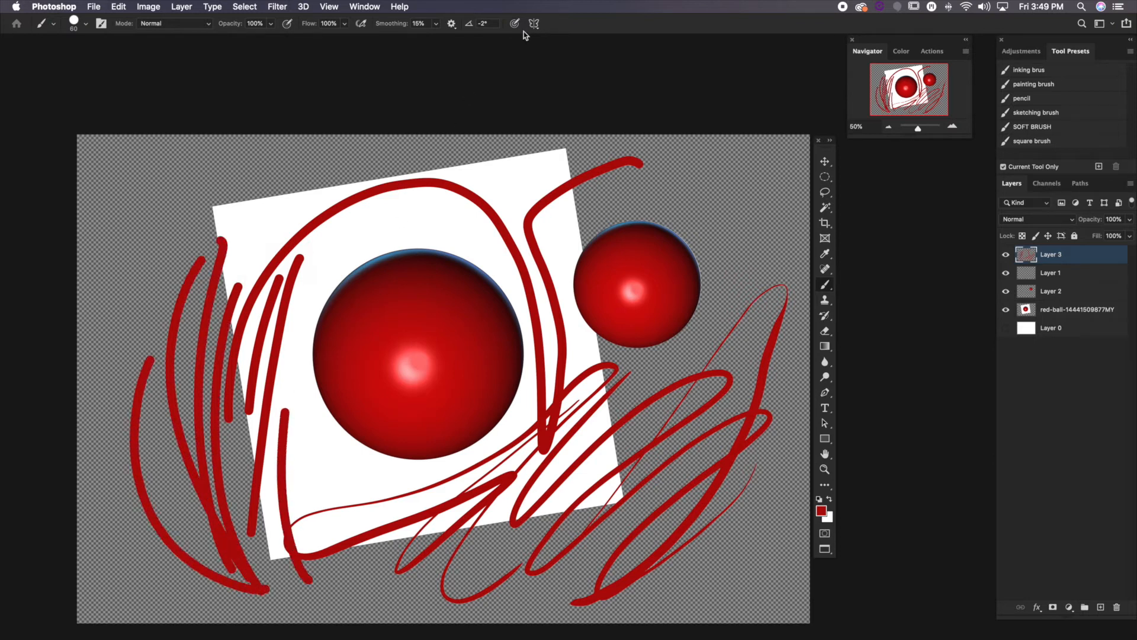
Paint a zigzag above the smaller ball with pressure-controlled size, and a fading patch above the large ball with pressure-controlled opacity
mouse_move(483, 195)
left_mouse_down()
mouse_move(615, 207)
mouse_move(648, 190)
mouse_move(717, 185)
left_mouse_up()
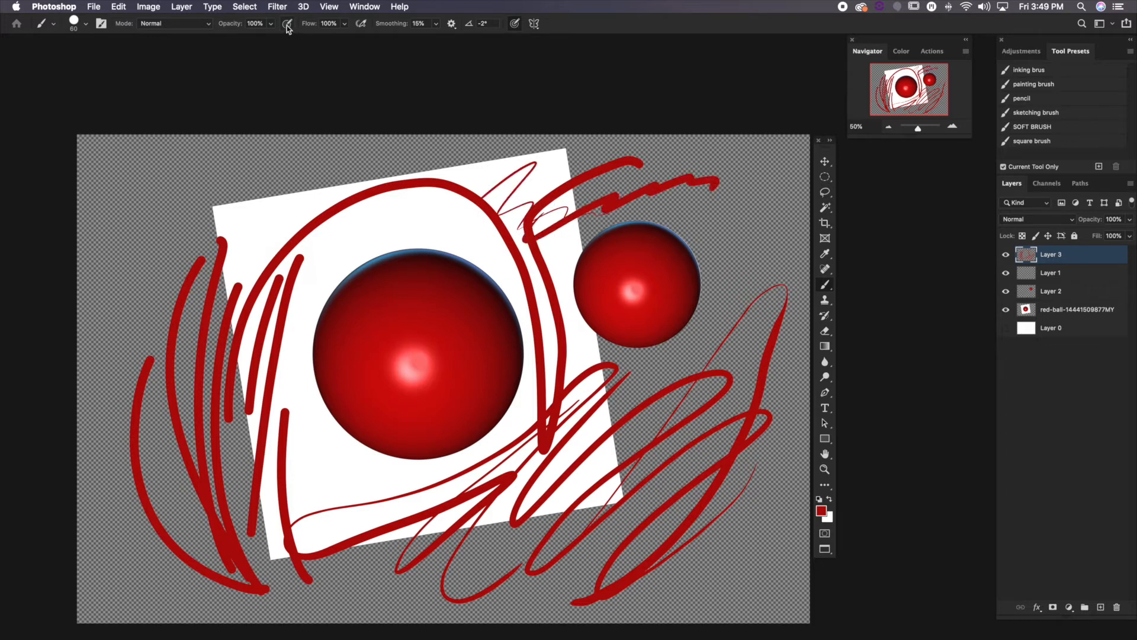
mouse_move(267, 227)
left_mouse_down()
mouse_move(364, 185)
mouse_move(324, 207)
mouse_move(351, 193)
left_mouse_up()
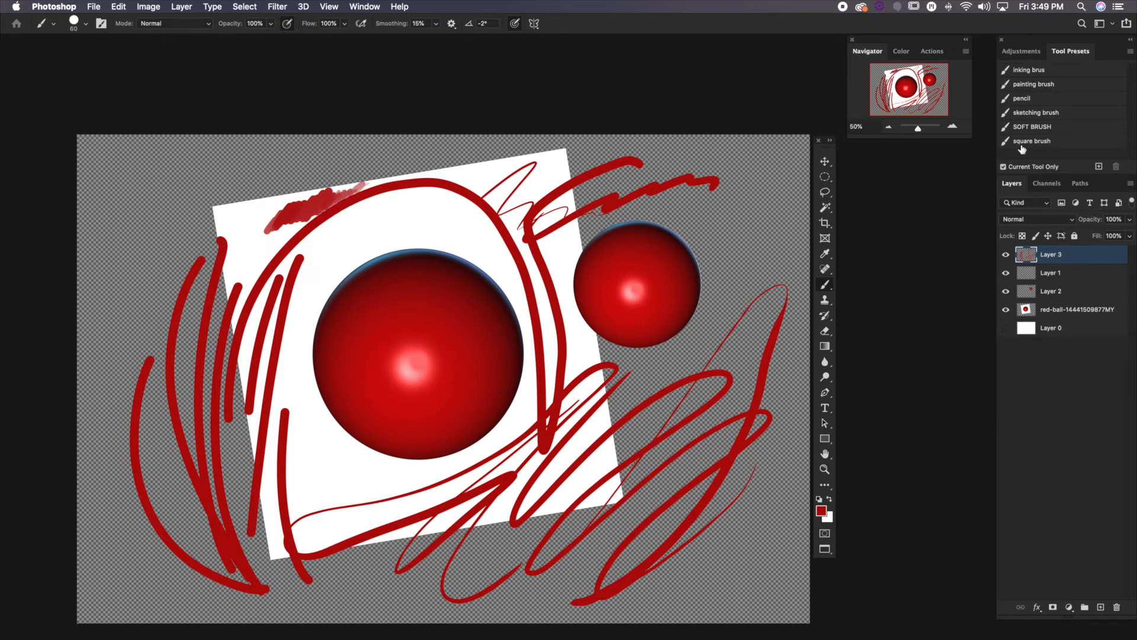
With the painting brush preset, shade the white square's lower right corner in red and in the dark colour sampled from the large ball's edge
left_click(1042, 85)
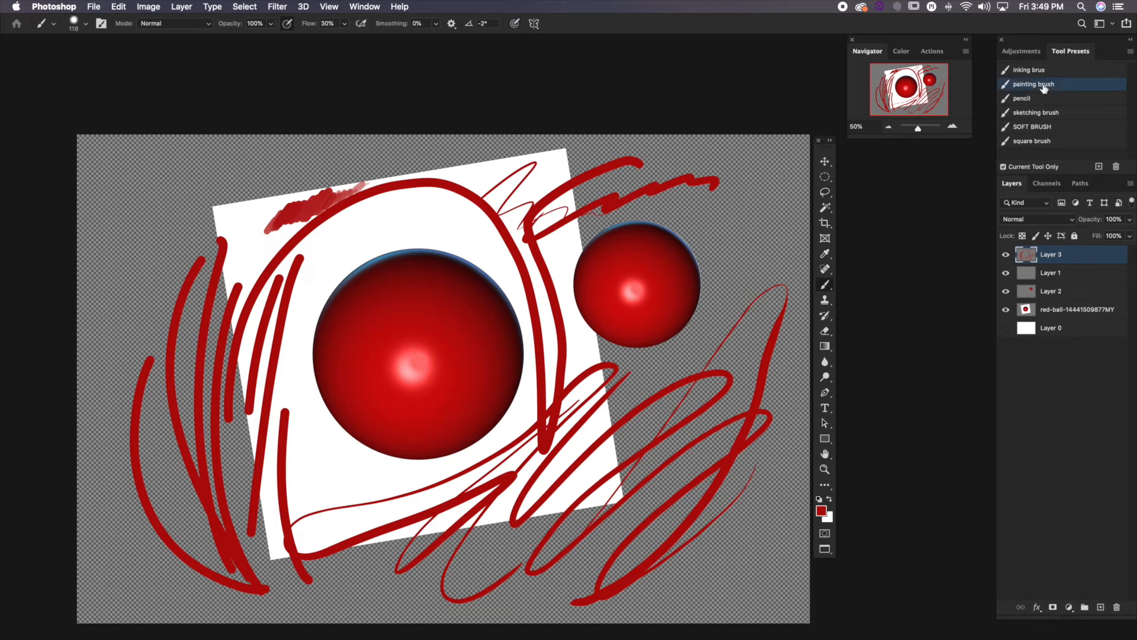
mouse_move(592, 435)
left_mouse_down()
mouse_move(631, 401)
mouse_move(607, 442)
mouse_move(644, 409)
mouse_move(604, 445)
mouse_move(647, 412)
mouse_move(610, 475)
mouse_move(635, 460)
mouse_move(616, 520)
mouse_move(627, 533)
mouse_move(585, 458)
mouse_move(560, 494)
mouse_move(569, 462)
mouse_move(532, 493)
mouse_move(534, 475)
mouse_move(468, 515)
left_mouse_up()
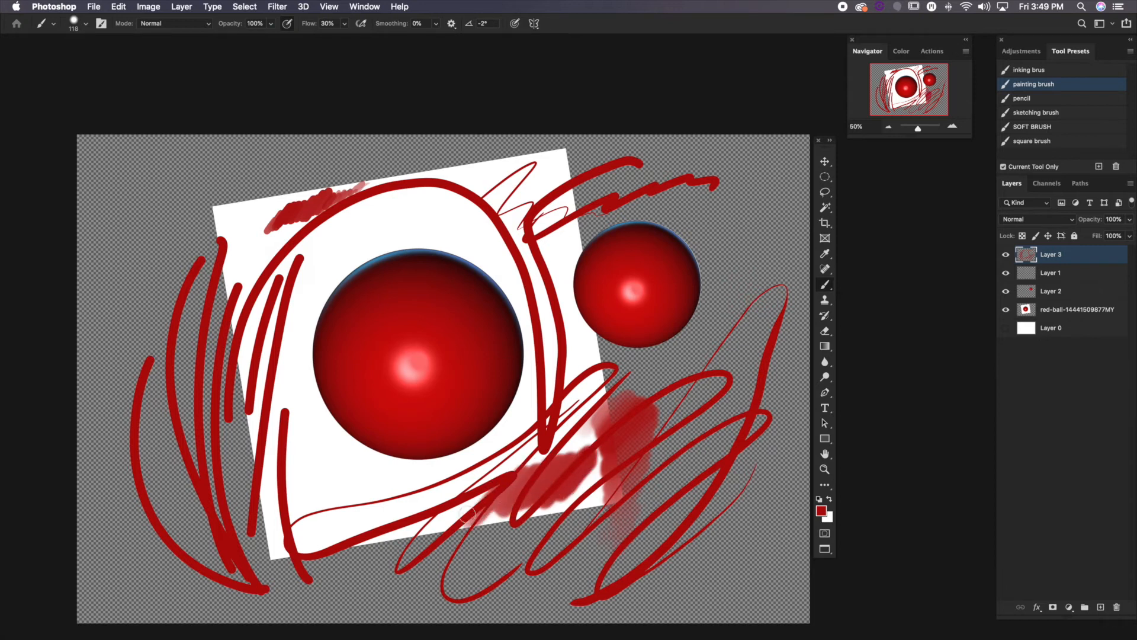
left_click(521, 330, "alt")
mouse_move(517, 544)
left_mouse_down()
mouse_move(563, 481)
mouse_move(538, 487)
mouse_move(582, 468)
mouse_move(569, 463)
mouse_move(560, 484)
mouse_move(555, 474)
mouse_move(574, 472)
mouse_move(542, 521)
left_mouse_up()
left_click(579, 465, "alt")
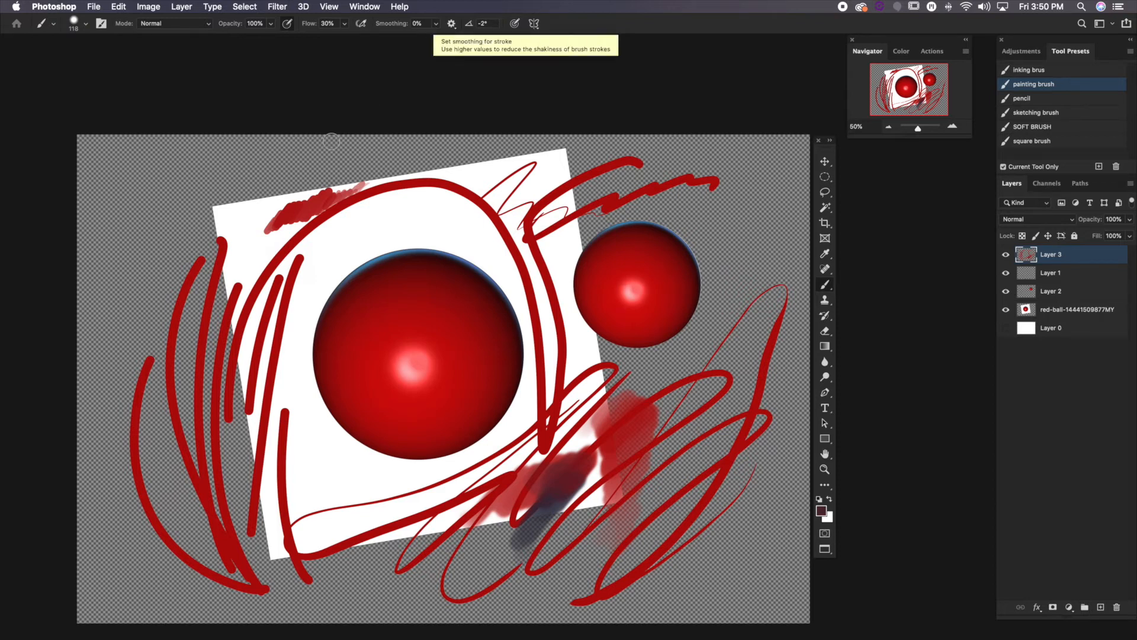
Switch to the Color Replacement Tool and activate Layer 2, which holds the smaller ball
left_click(828, 292)
left_click_drag(828, 293, 864, 308)
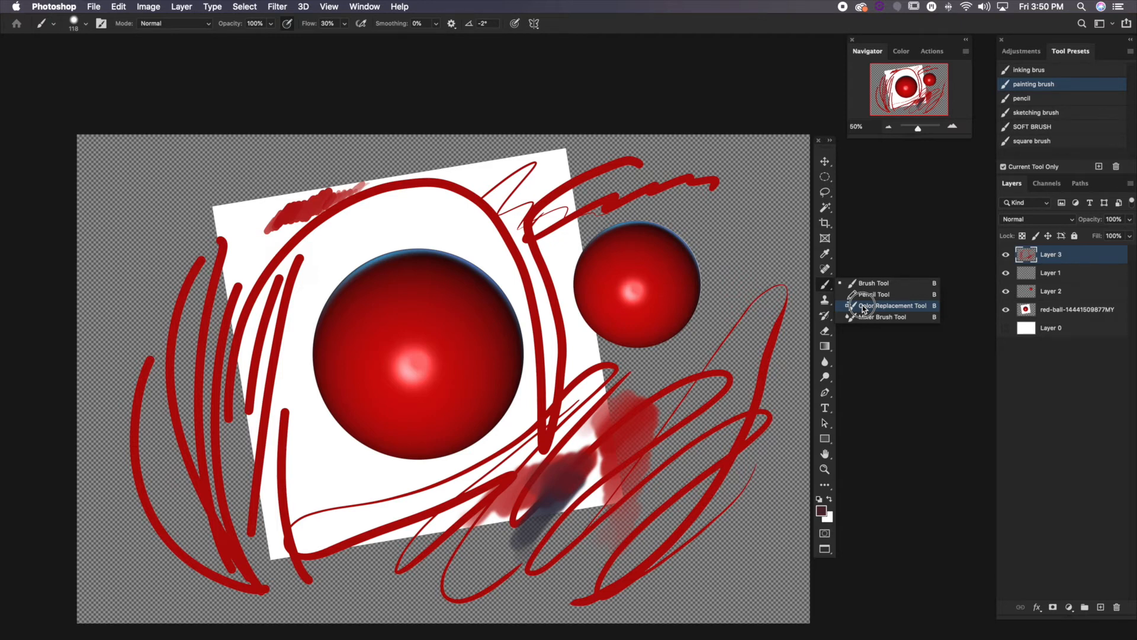
left_click_drag(863, 308, 862, 305)
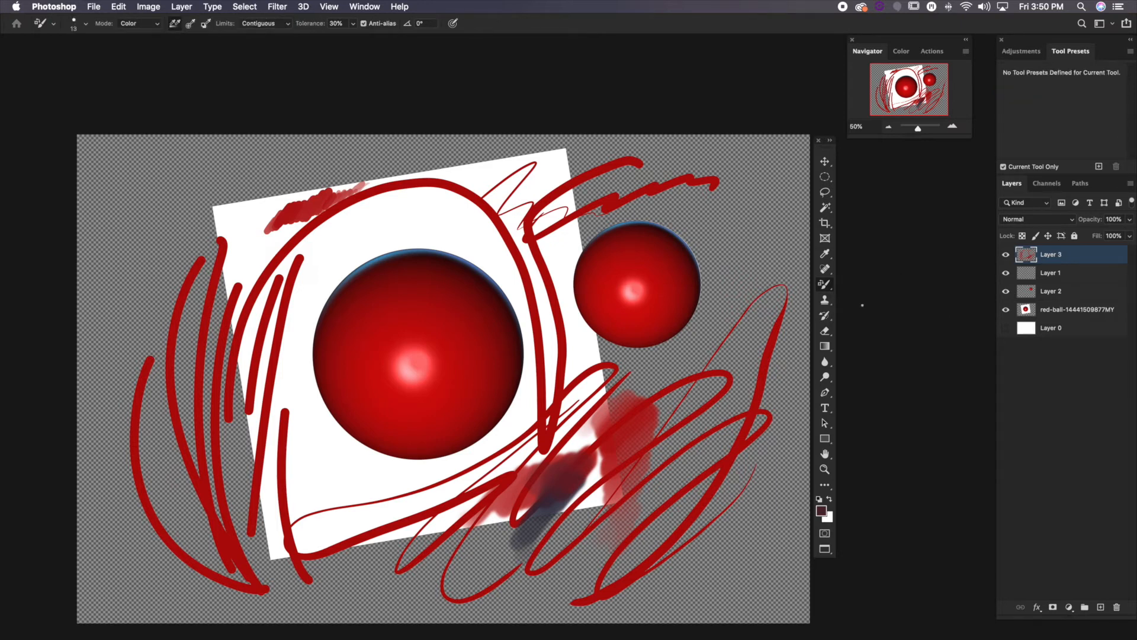
left_click(1052, 293)
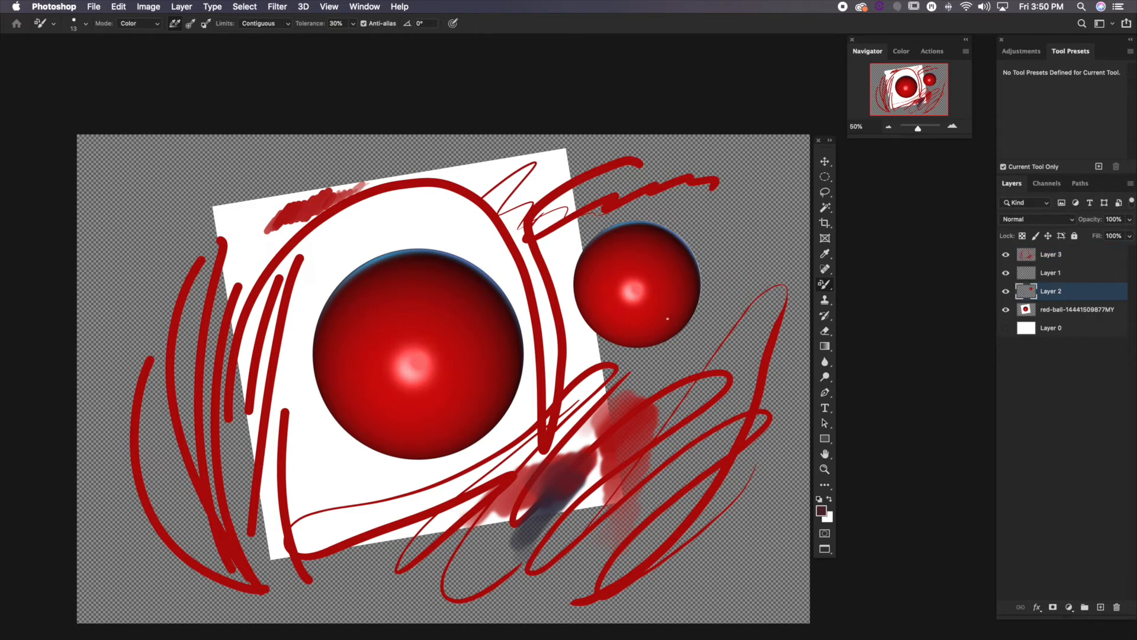
Set the foreground colour to bright blue, hex 0092f8
left_click(824, 515)
left_click(610, 363)
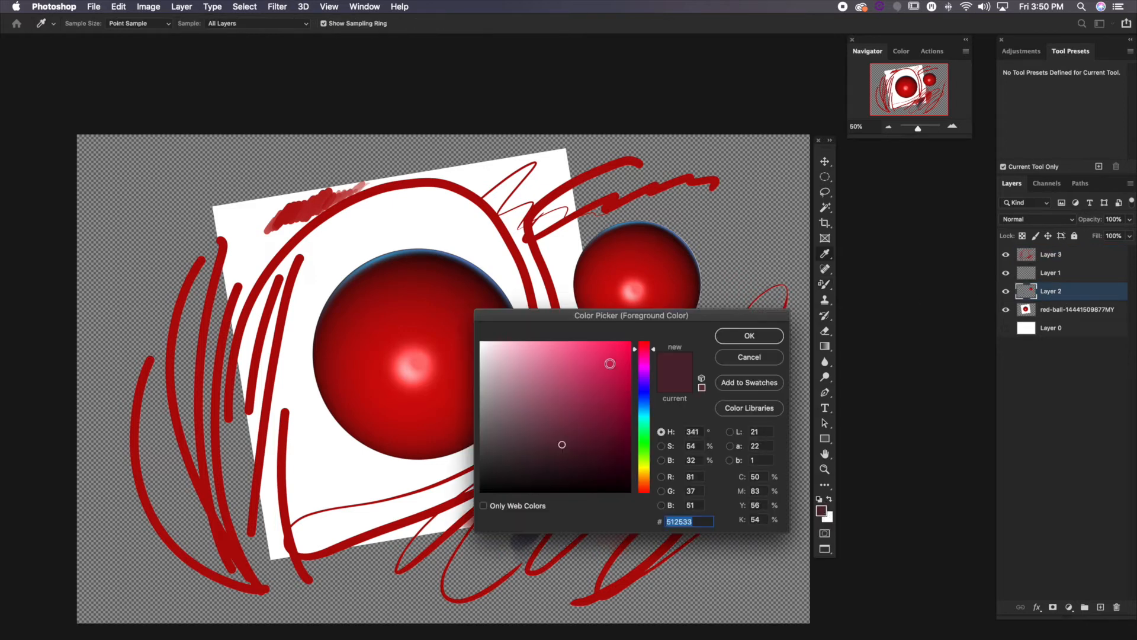
left_click(732, 332)
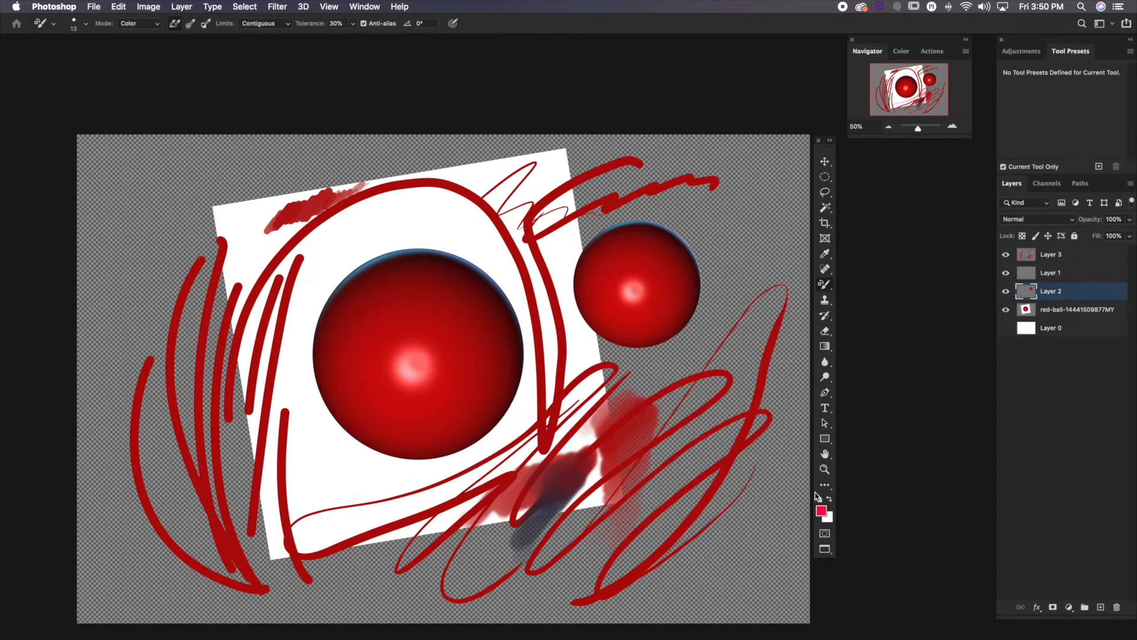
left_click(821, 510)
left_click(644, 406)
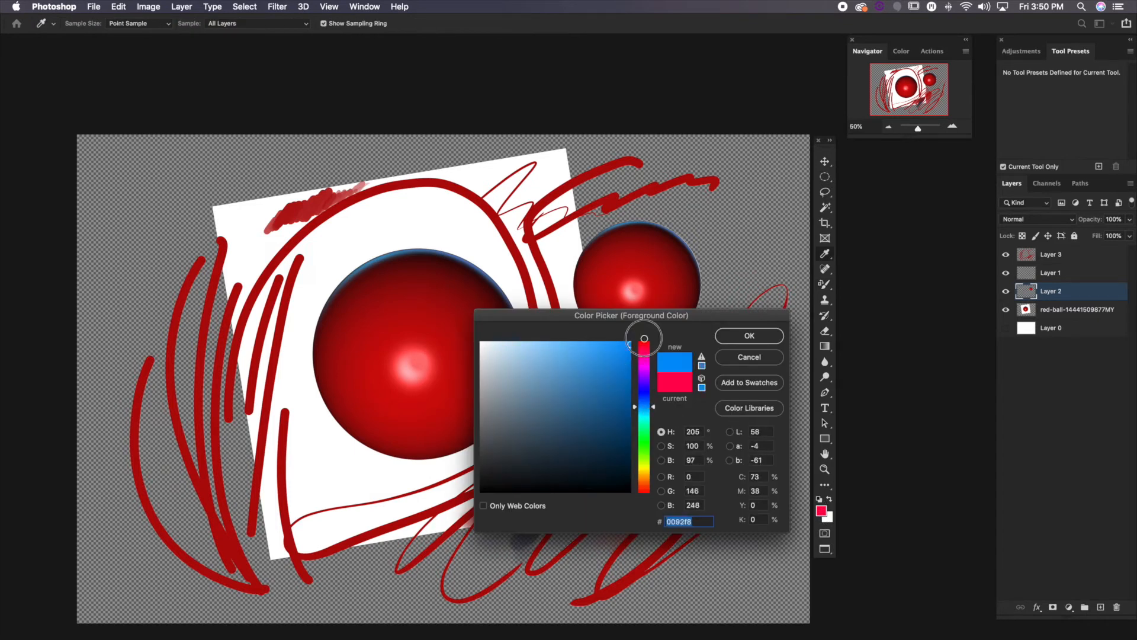
left_click(733, 337)
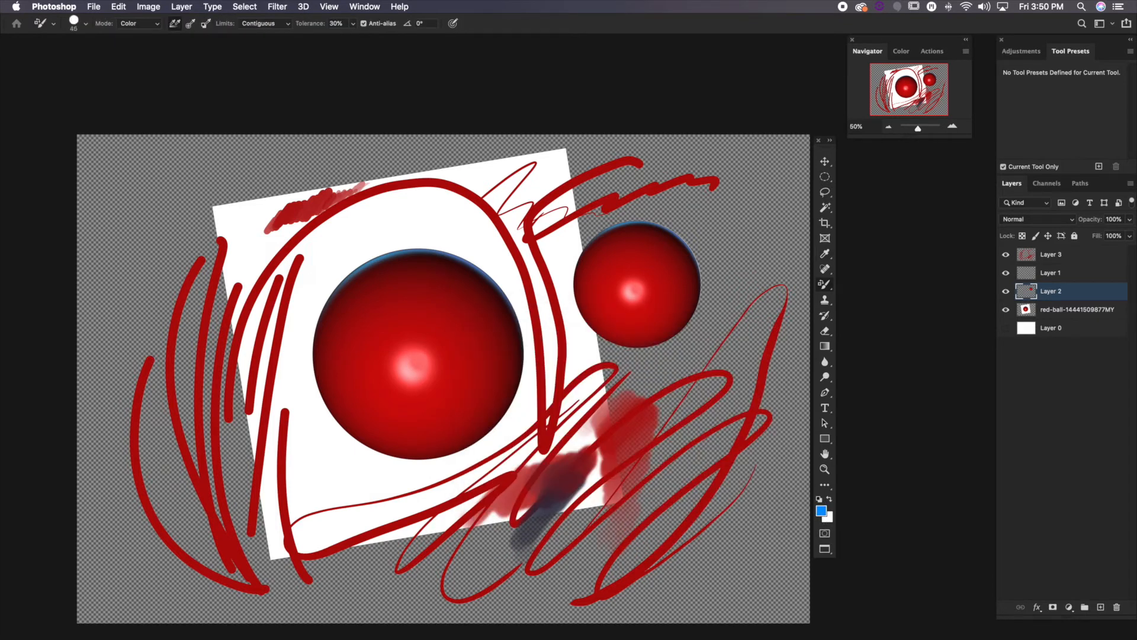
Enlarge the Color Replacement brush and recolour the smaller ball blue
key("bracketright")
key("bracketright")
key("bracketright")
key("bracketright")
key("bracketright")
key("bracketleft")
key("bracketright")
key("bracketright")
key("bracketright")
key("bracketright")
key("bracketright")
key("bracketright")
key("bracketright")
key("bracketright")
key("bracketright")
mouse_move(637, 284)
left_mouse_down()
mouse_move(662, 280)
mouse_move(617, 290)
mouse_move(666, 263)
mouse_move(607, 300)
mouse_move(684, 267)
mouse_move(588, 279)
mouse_move(684, 314)
mouse_move(631, 232)
mouse_move(615, 348)
mouse_move(688, 311)
left_mouse_up()
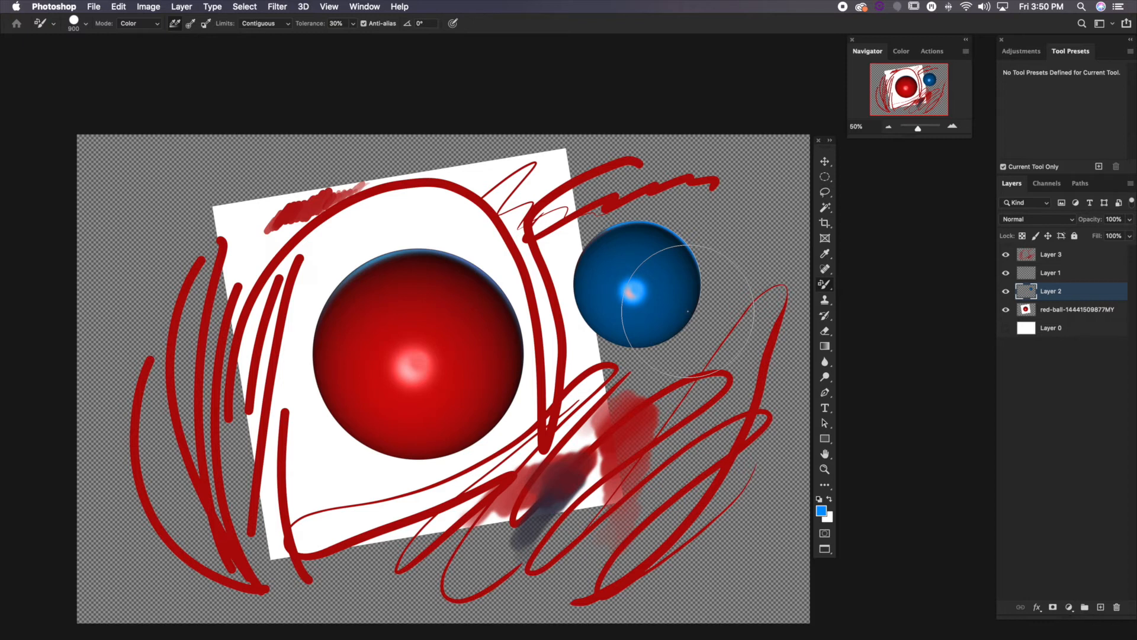
Blend away the smaller ball's highlight with the Mixer Brush at size 175, using Very Wet, Heavy Mix
right_click(825, 287)
left_click(872, 317)
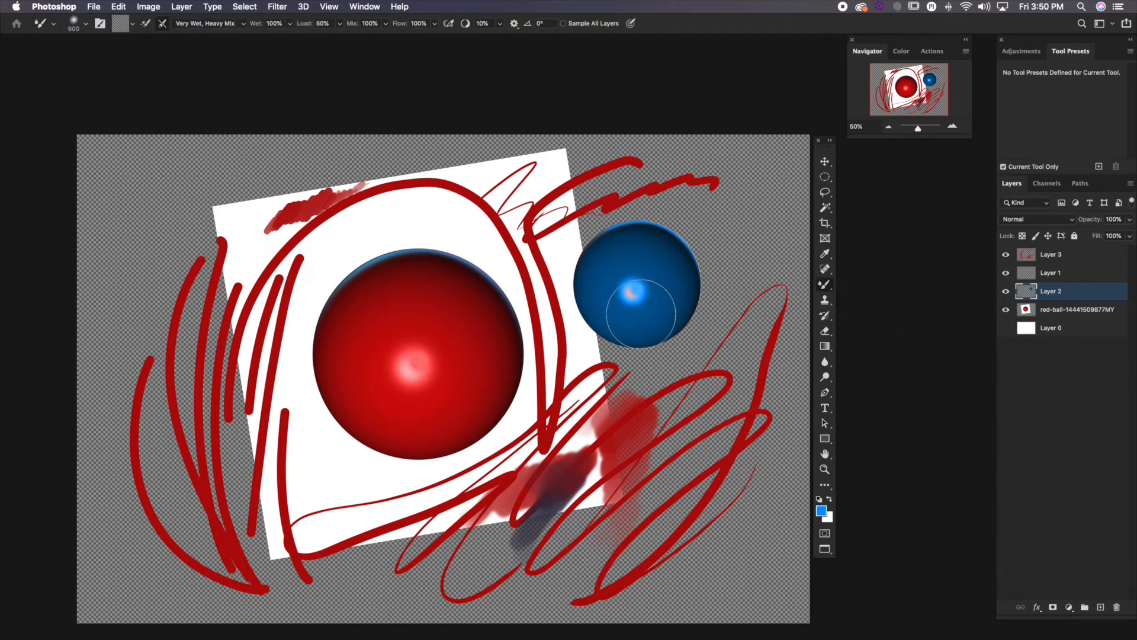
key("bracketleft")
key("bracketleft")
key("bracketleft")
key("bracketleft")
key("bracketleft")
key("bracketleft")
key("bracketleft")
key("bracketleft")
mouse_move(651, 322)
left_mouse_down()
mouse_move(655, 284)
mouse_move(648, 292)
mouse_move(642, 277)
left_mouse_up()
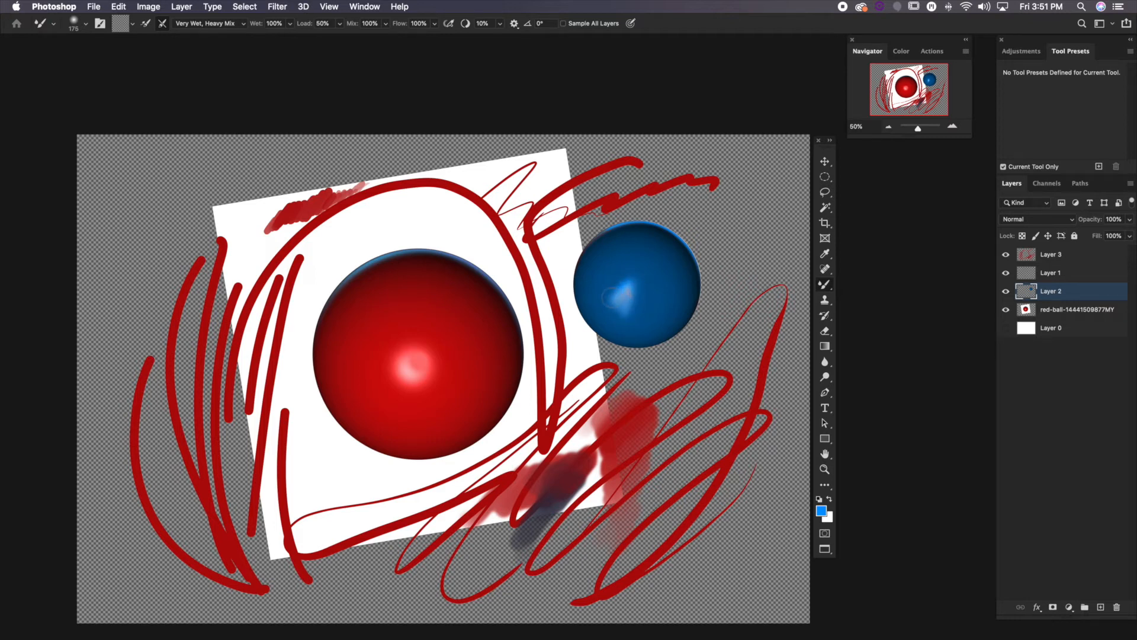
mouse_move(622, 280)
left_mouse_down()
mouse_move(613, 315)
mouse_move(616, 292)
mouse_move(624, 317)
mouse_move(628, 285)
mouse_move(624, 320)
mouse_move(636, 309)
mouse_move(622, 286)
mouse_move(645, 292)
mouse_move(615, 302)
mouse_move(643, 282)
mouse_move(637, 266)
mouse_move(636, 299)
mouse_move(654, 284)
mouse_move(623, 297)
mouse_move(632, 307)
mouse_move(620, 298)
mouse_move(646, 285)
mouse_move(635, 310)
mouse_move(649, 279)
mouse_move(629, 272)
mouse_move(627, 305)
mouse_move(616, 280)
mouse_move(634, 295)
mouse_move(642, 280)
mouse_move(624, 272)
mouse_move(650, 263)
mouse_move(634, 297)
mouse_move(610, 287)
mouse_move(651, 297)
mouse_move(653, 285)
mouse_move(640, 308)
mouse_move(655, 302)
mouse_move(658, 262)
mouse_move(659, 277)
mouse_move(646, 264)
mouse_move(618, 277)
mouse_move(661, 262)
mouse_move(669, 282)
mouse_move(629, 336)
left_mouse_up()
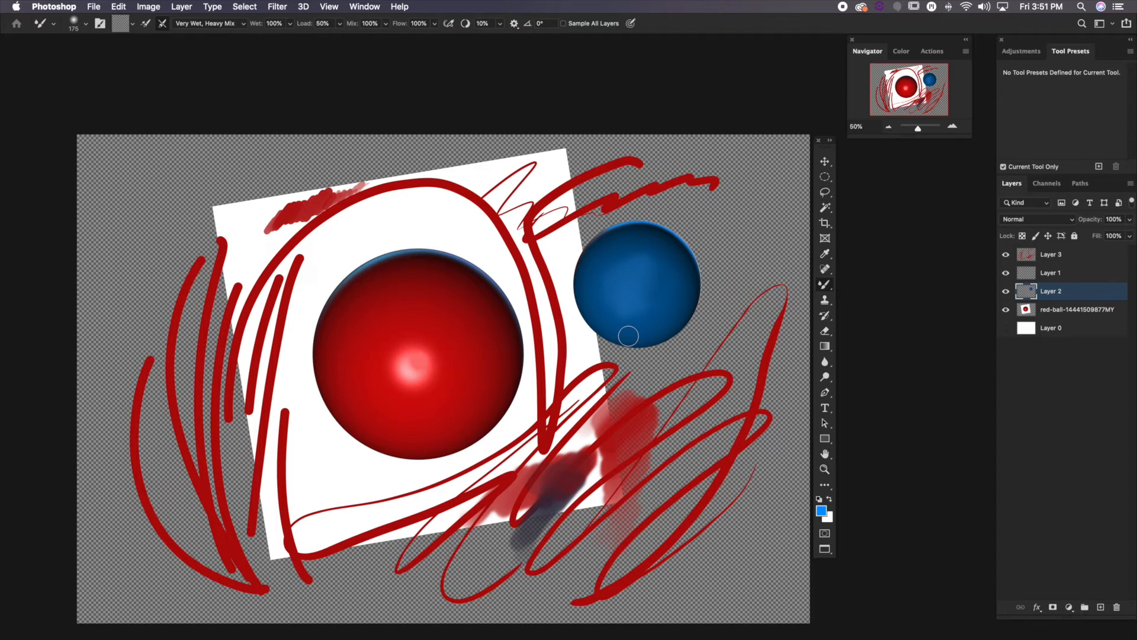
Enlarge the Clone Stamp to 800 and clone the blue ball from its centre into the scribbled area below it
left_click_drag(824, 285, 848, 284)
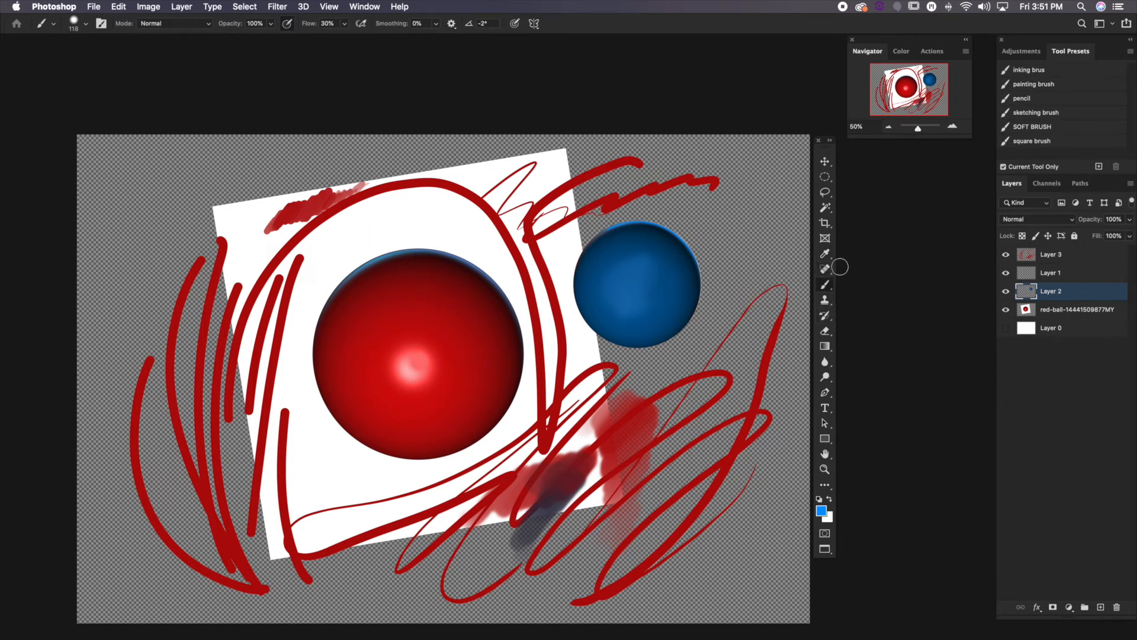
left_click(824, 299)
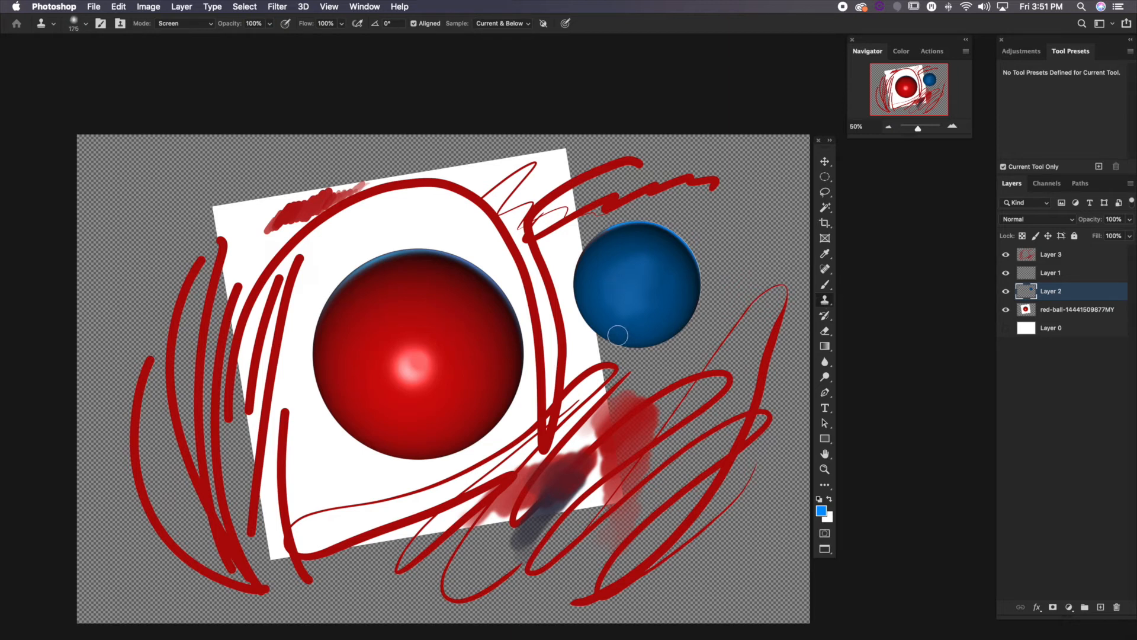
key("bracketright")
key("bracketright")
key("bracketright")
key("bracketright")
key("bracketright")
key("bracketright")
key("bracketright")
key("bracketright")
key("bracketright")
key("bracketright")
key("bracketright")
left_click(639, 288, "alt")
mouse_move(616, 465)
left_mouse_down()
mouse_move(641, 515)
mouse_move(646, 504)
mouse_move(648, 528)
mouse_move(639, 525)
mouse_move(653, 503)
mouse_move(650, 529)
left_mouse_up()
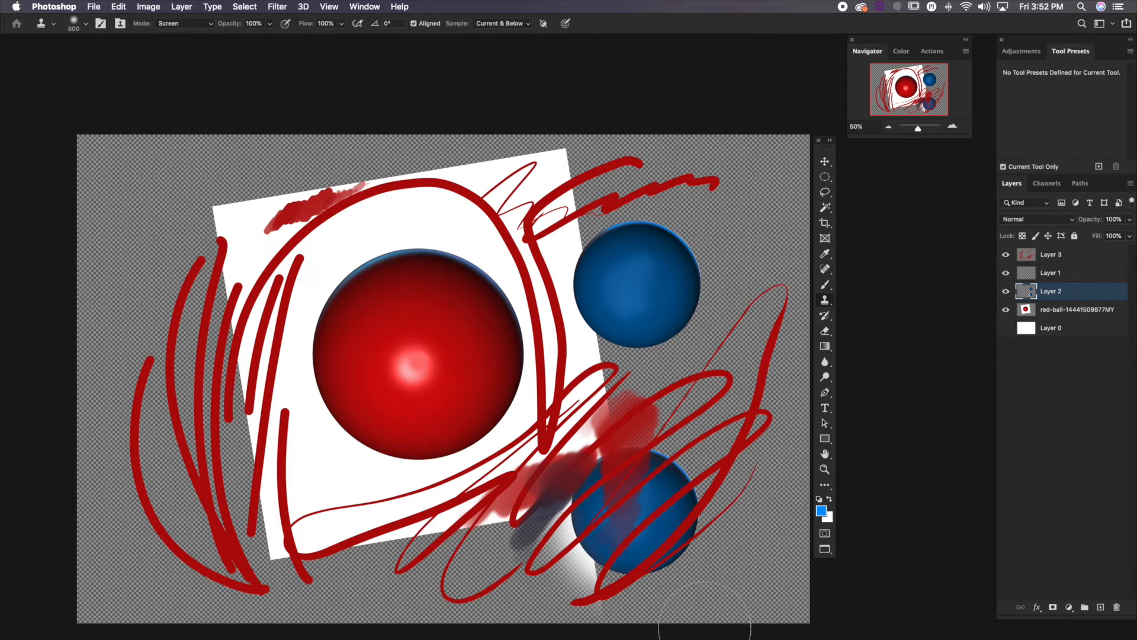
Paint further clone strokes over the copied blue ball and undo them
mouse_move(634, 551)
left_mouse_down()
mouse_move(568, 533)
mouse_move(562, 559)
mouse_move(598, 516)
left_mouse_up()
key("super+z")
key("super+z")
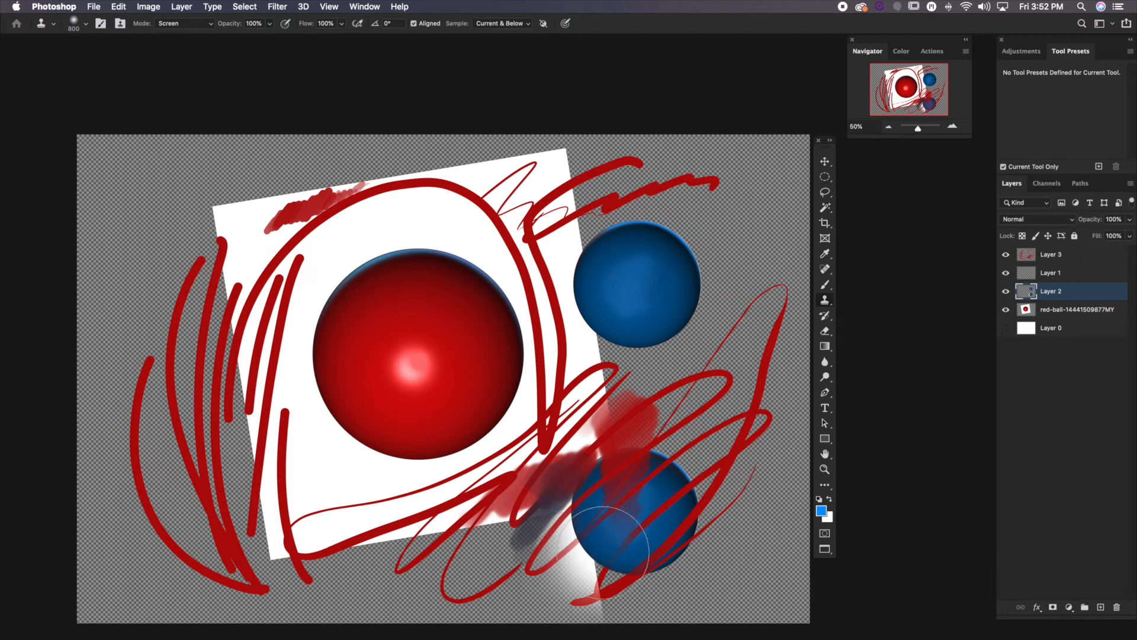
key("super+z")
Restrict the Clone Stamp's sampling to Current Layer
left_click(495, 24)
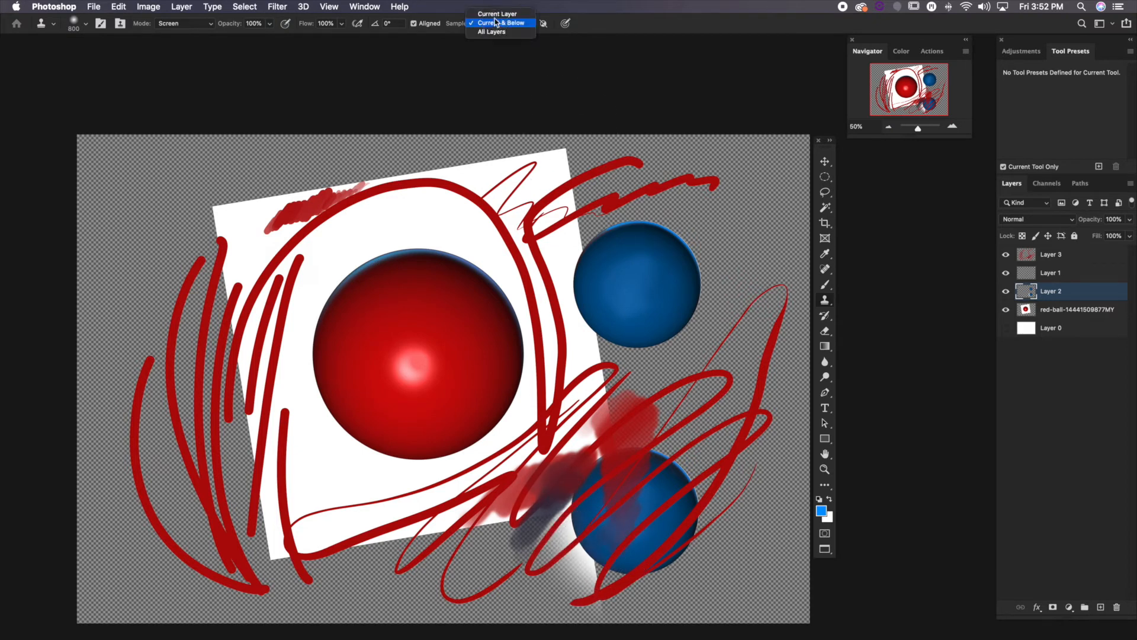
left_click(496, 14)
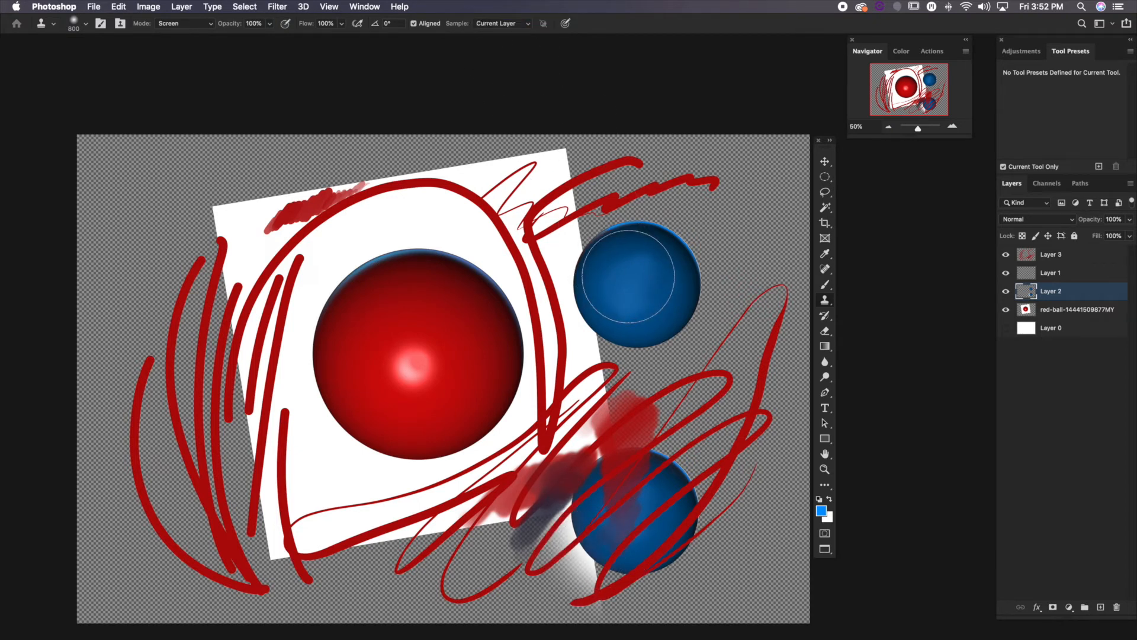
Clone the blue ball from its centre into the scribbled area at the canvas's lower left on Layer 2
left_click(630, 274, "alt")
mouse_move(252, 471)
left_mouse_down()
mouse_move(231, 504)
mouse_move(257, 481)
mouse_move(221, 466)
mouse_move(278, 486)
mouse_move(251, 513)
mouse_move(209, 488)
mouse_move(249, 492)
left_mouse_up()
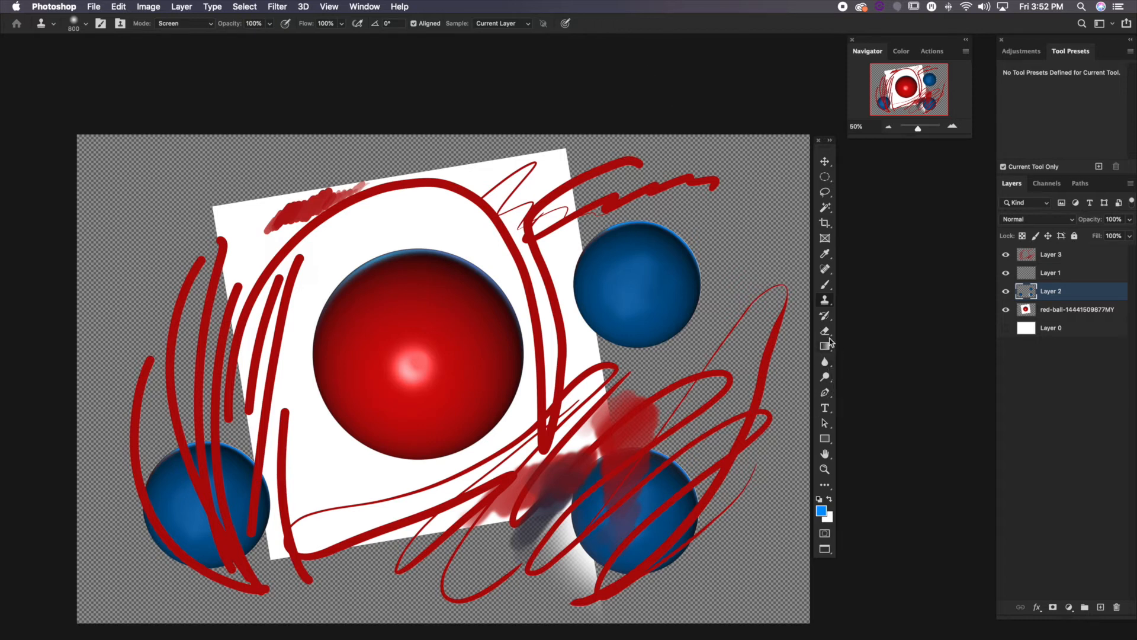
left_click(827, 304)
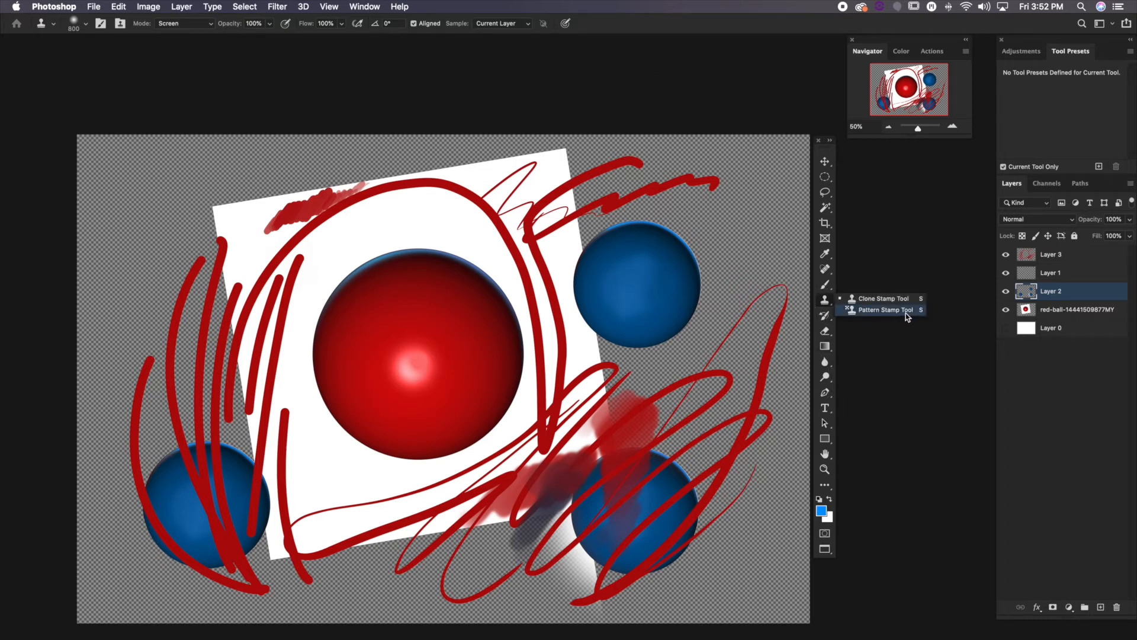
left_click(826, 303)
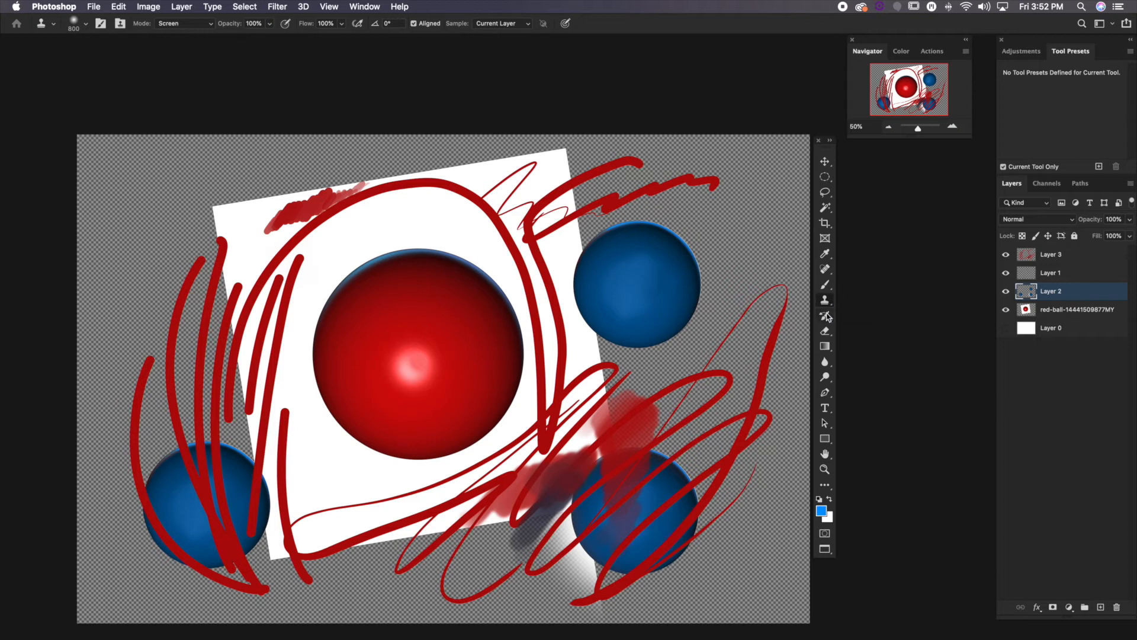
left_click(827, 316)
left_click(827, 315)
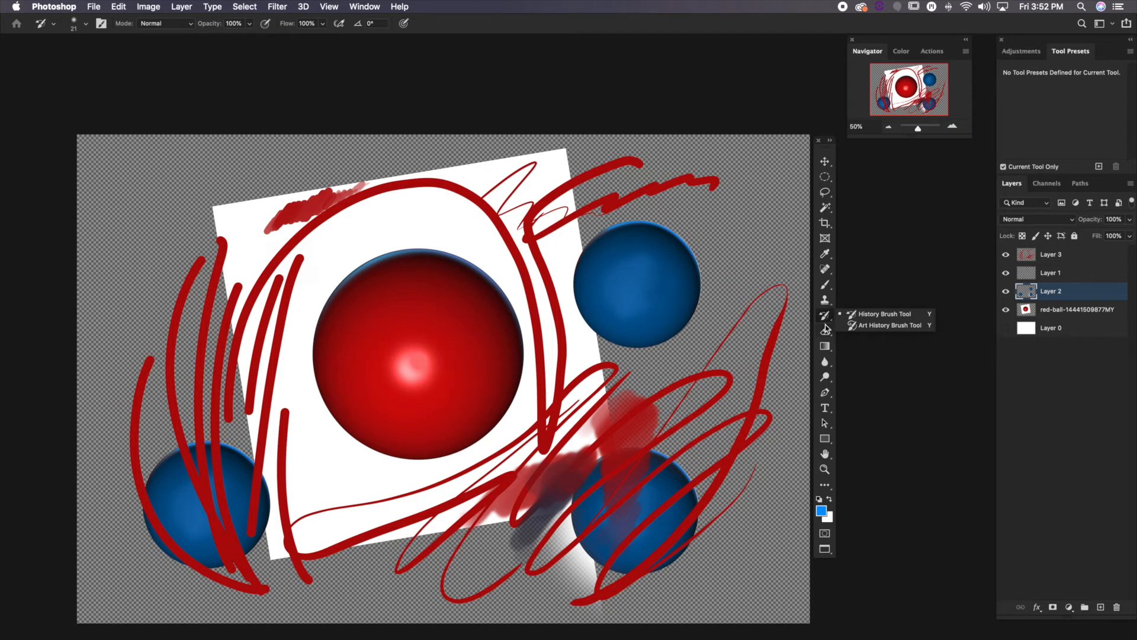
Erase hard-edged strokes through the red scribbles on Layer 3 using the HARD ERASER preset at size 100
left_click(826, 331)
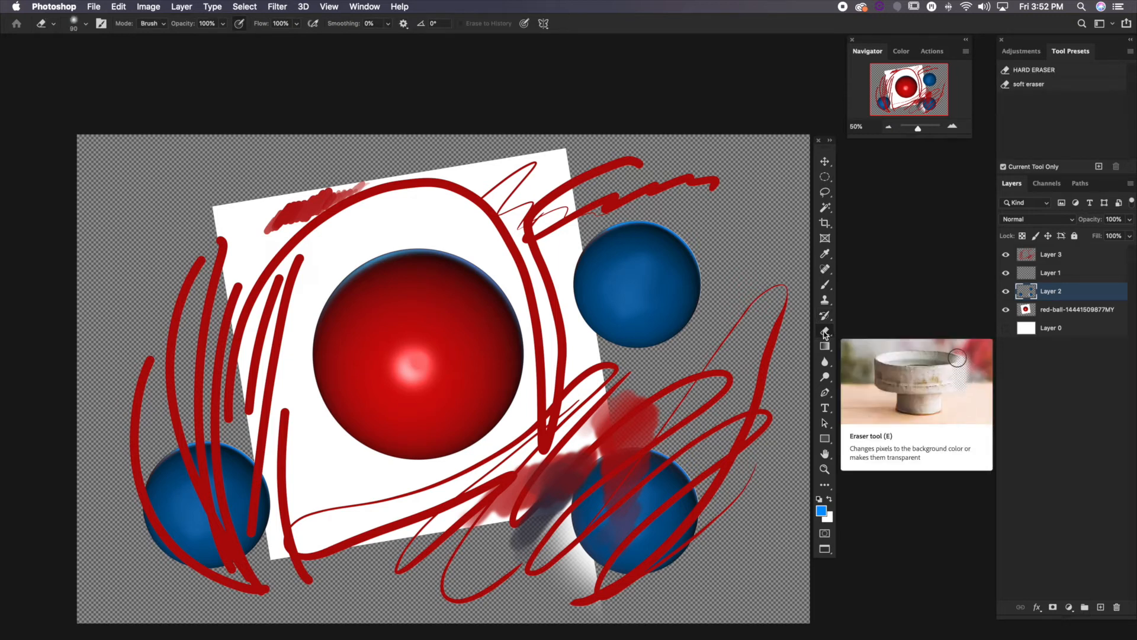
left_click(826, 332)
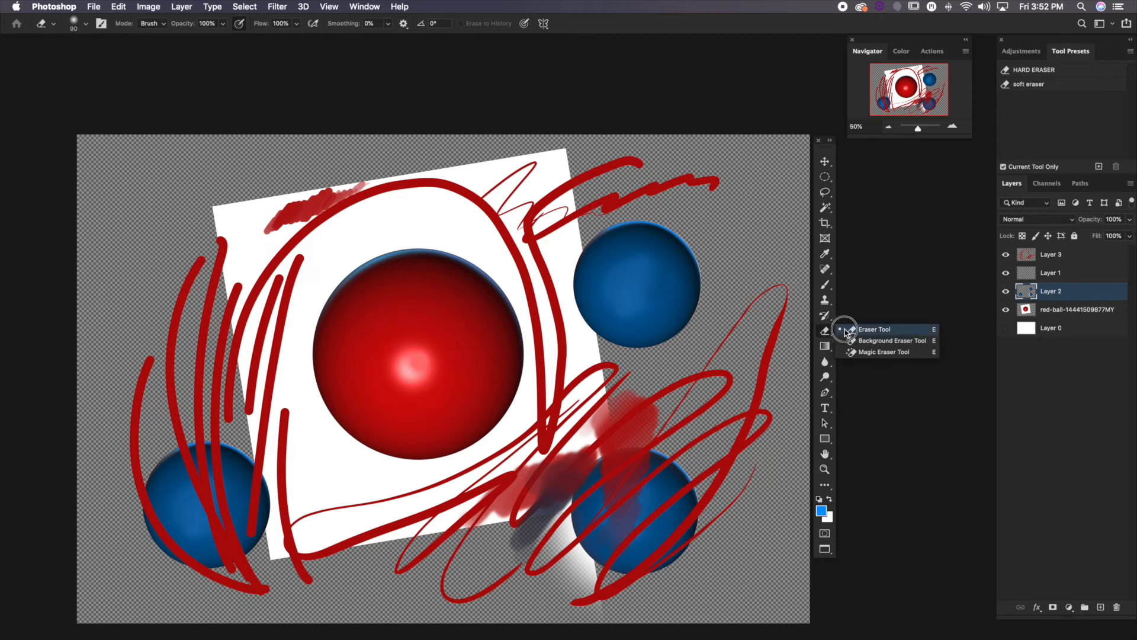
left_click(846, 331)
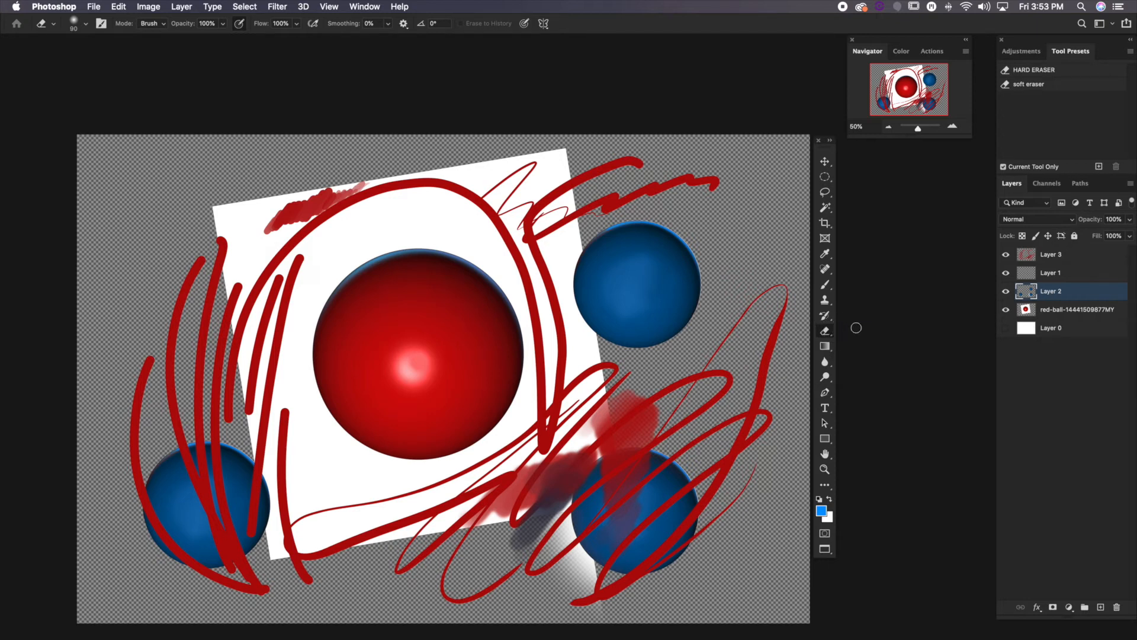
left_click(1041, 258)
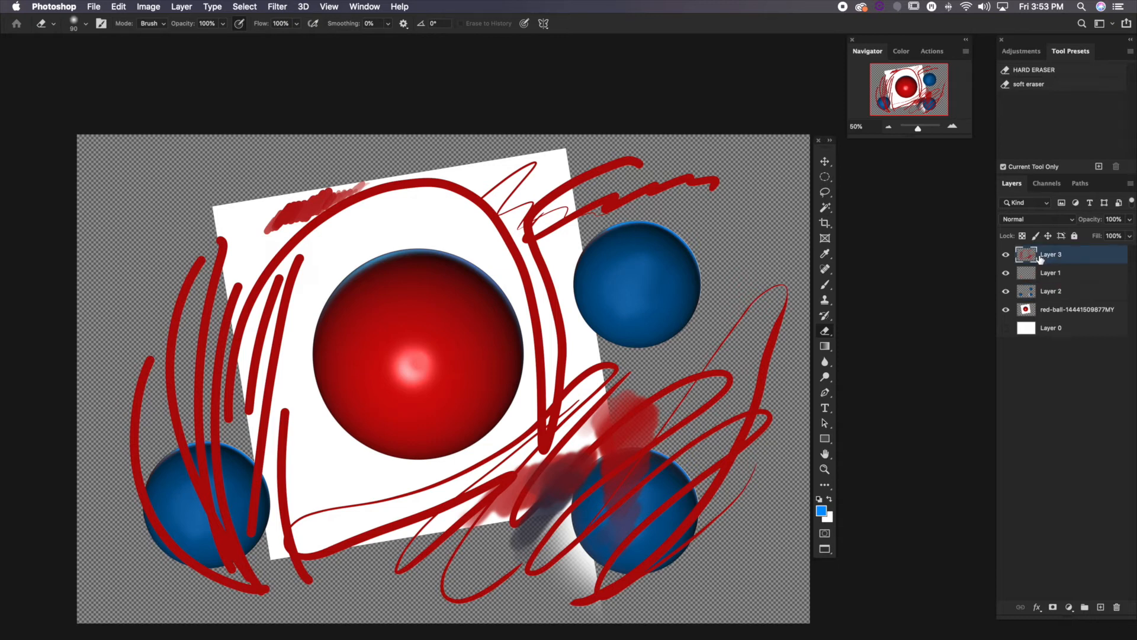
left_click(1028, 72)
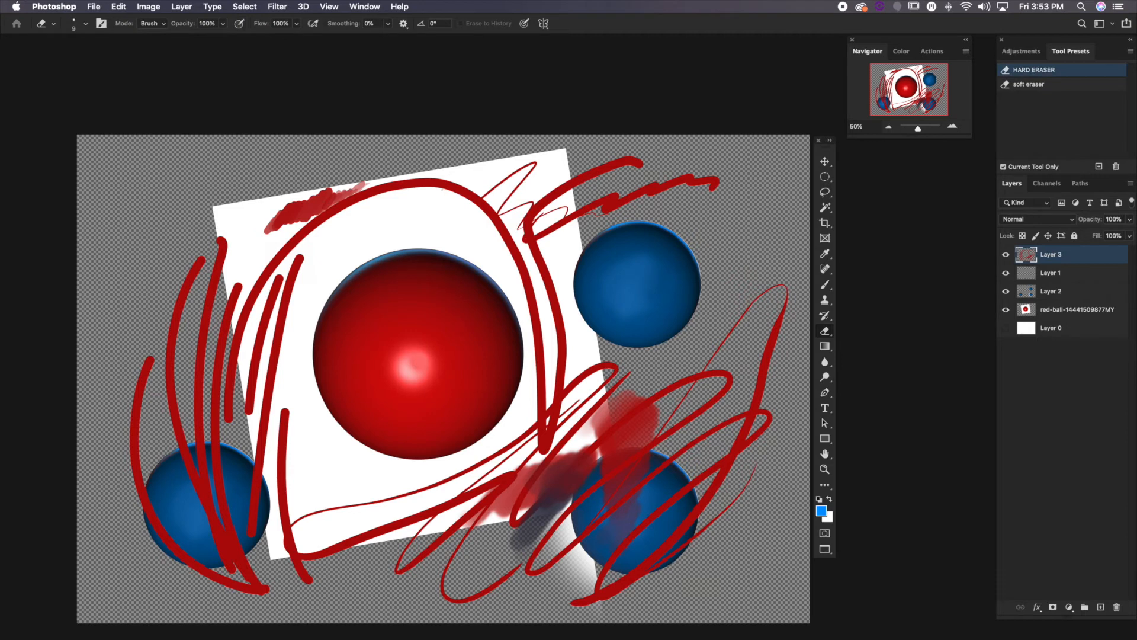
key("bracketright")
key("bracketright")
mouse_move(408, 220)
left_mouse_down()
mouse_move(515, 184)
mouse_move(596, 195)
mouse_move(630, 228)
left_mouse_up()
mouse_move(311, 259)
left_mouse_down()
mouse_move(121, 356)
mouse_move(12, 375)
mouse_move(62, 442)
mouse_move(260, 406)
mouse_move(348, 419)
mouse_move(337, 455)
mouse_move(145, 514)
mouse_move(422, 533)
mouse_move(451, 485)
mouse_move(878, 574)
mouse_move(537, 414)
left_mouse_up()
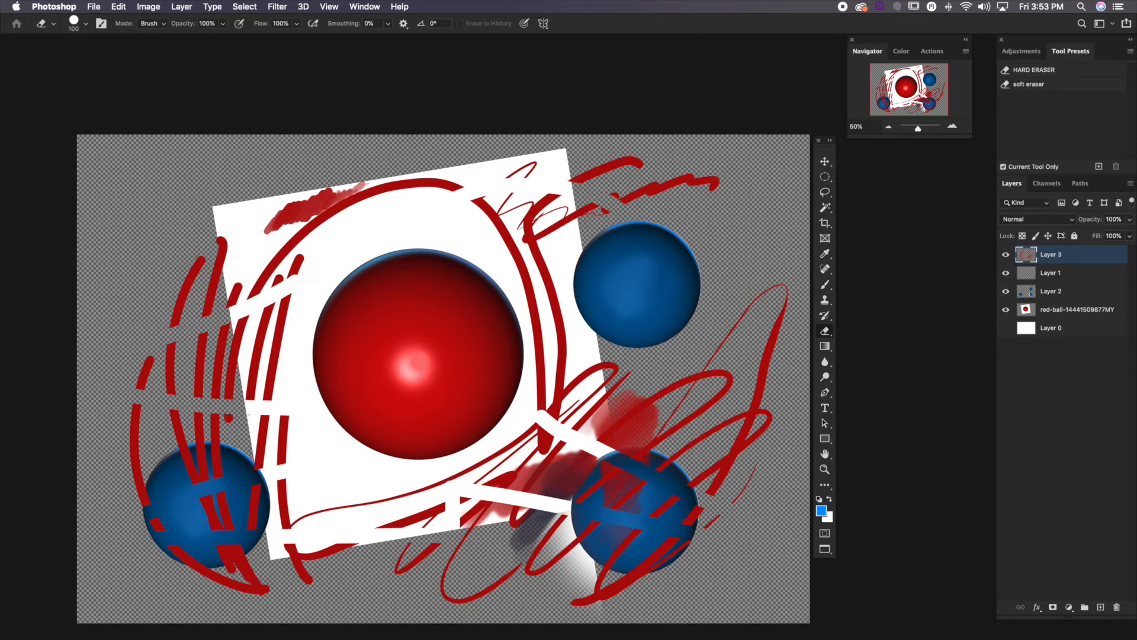
Fade parts of the red scribbles on Layer 3 using the soft eraser preset enlarged to 400
left_click(1043, 86)
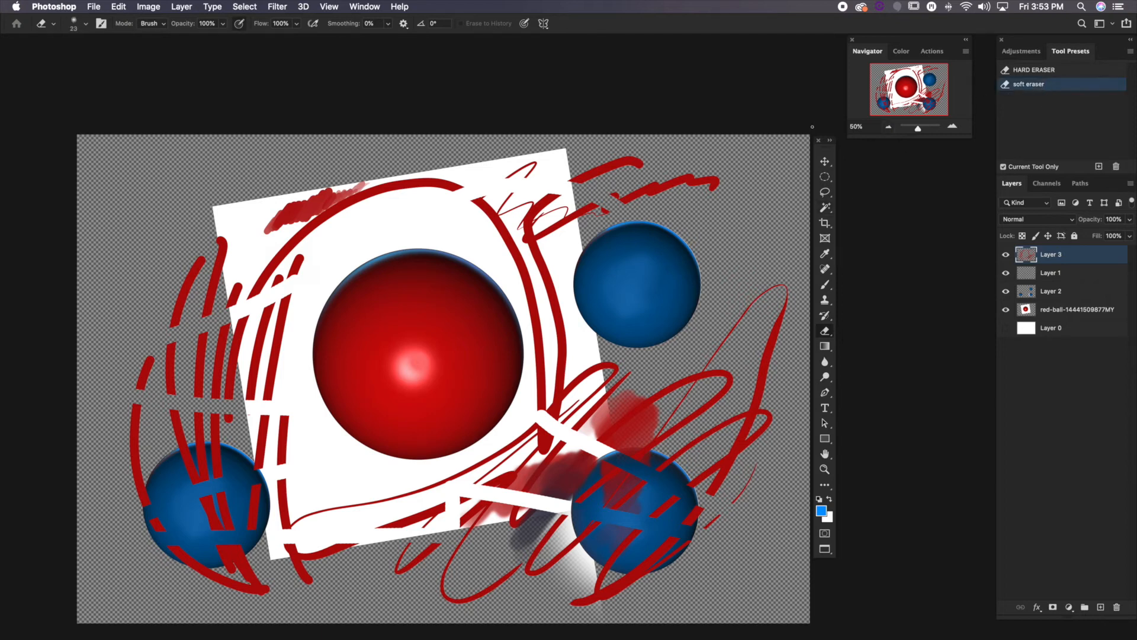
key("bracketright")
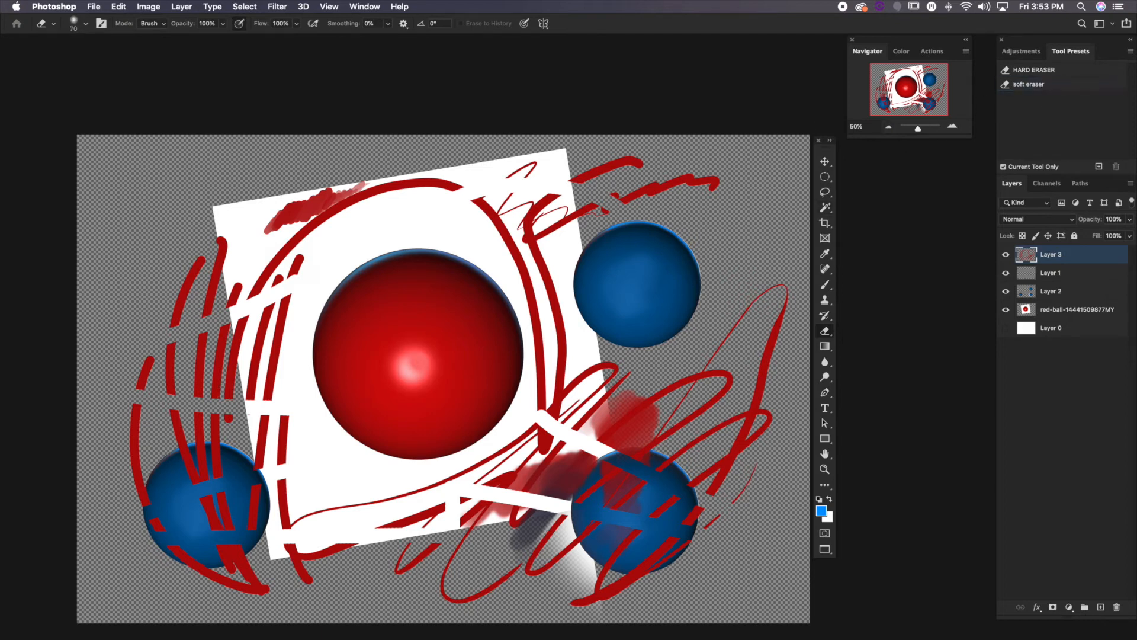
key("bracketright")
key("bracketright")
key("bracketright")
key("bracketright")
mouse_move(275, 401)
left_mouse_down()
mouse_move(156, 389)
mouse_move(330, 381)
left_mouse_up()
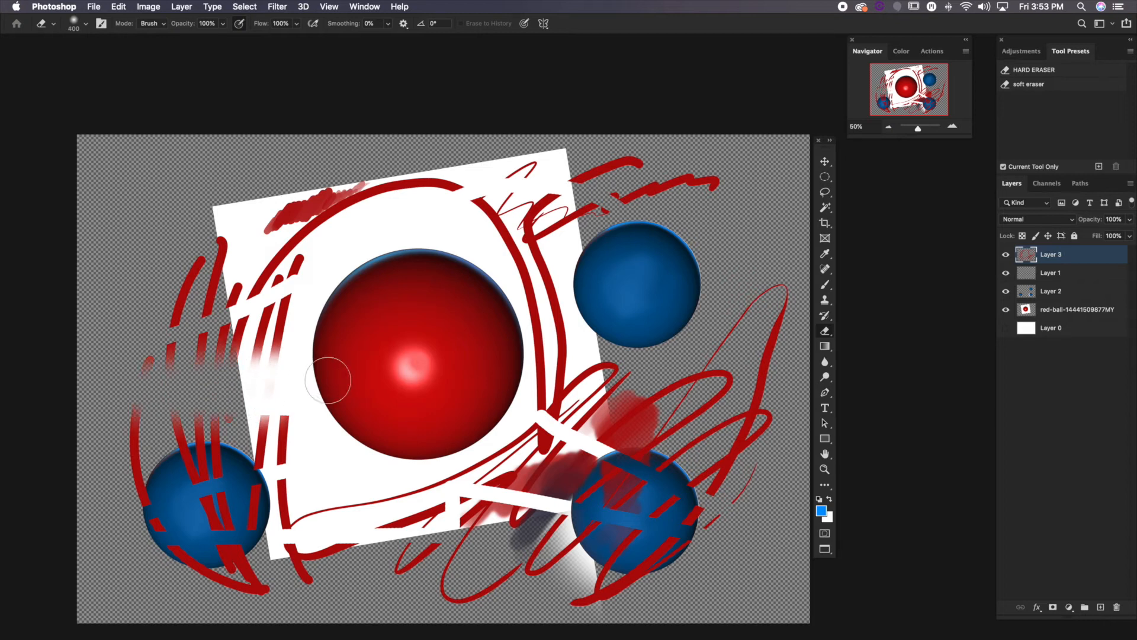
mouse_move(569, 420)
left_mouse_down()
mouse_move(486, 533)
mouse_move(622, 491)
mouse_move(747, 402)
left_mouse_up()
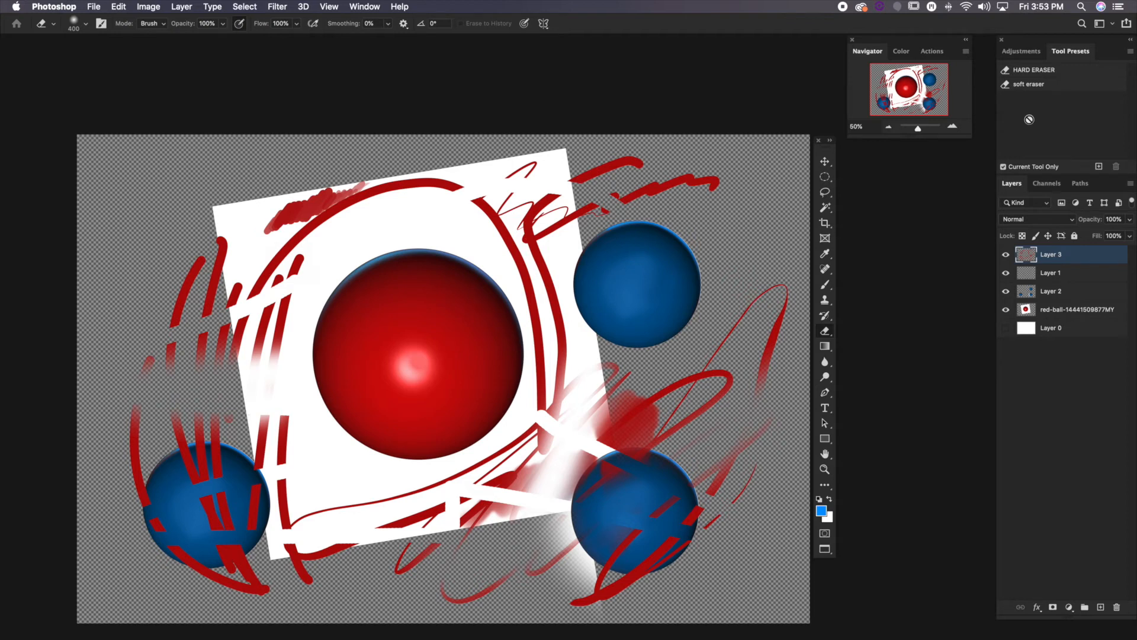
Remove the white background around the red ball on the red-ball layer with the Magic Eraser at tolerance 10
left_click(822, 333)
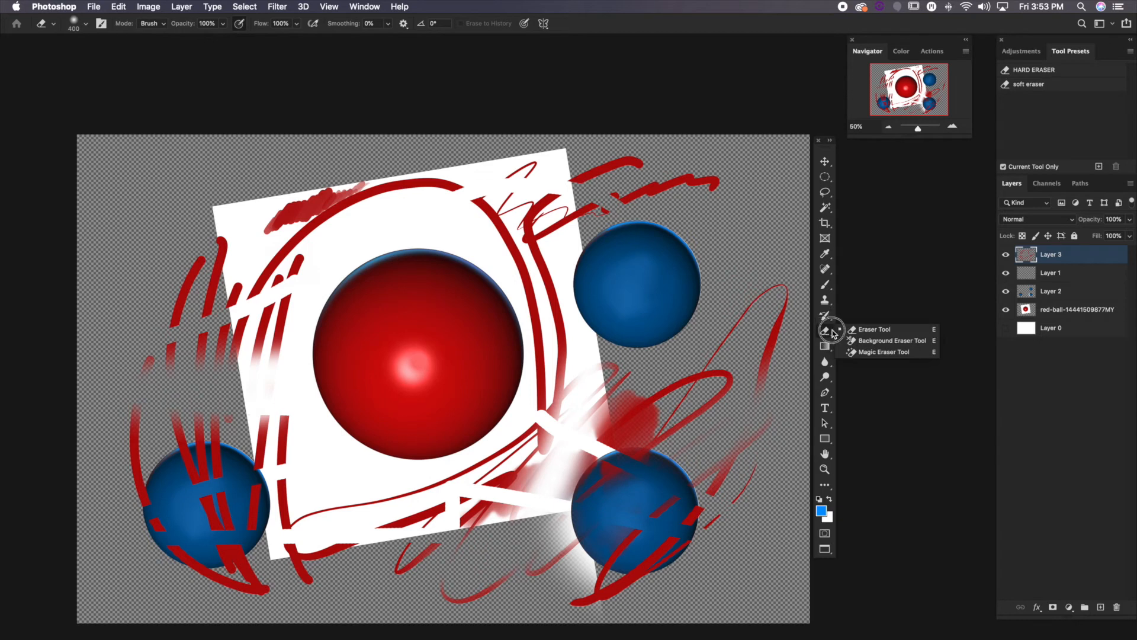
left_click(853, 354)
scroll(857, 347, "right", 1)
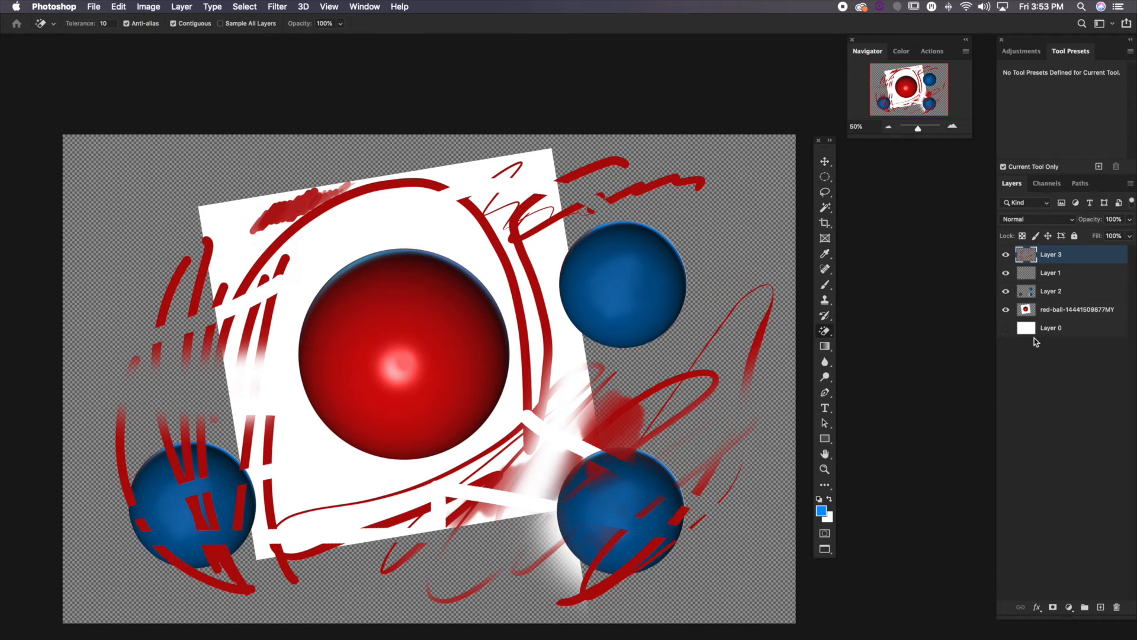
left_click(1060, 312)
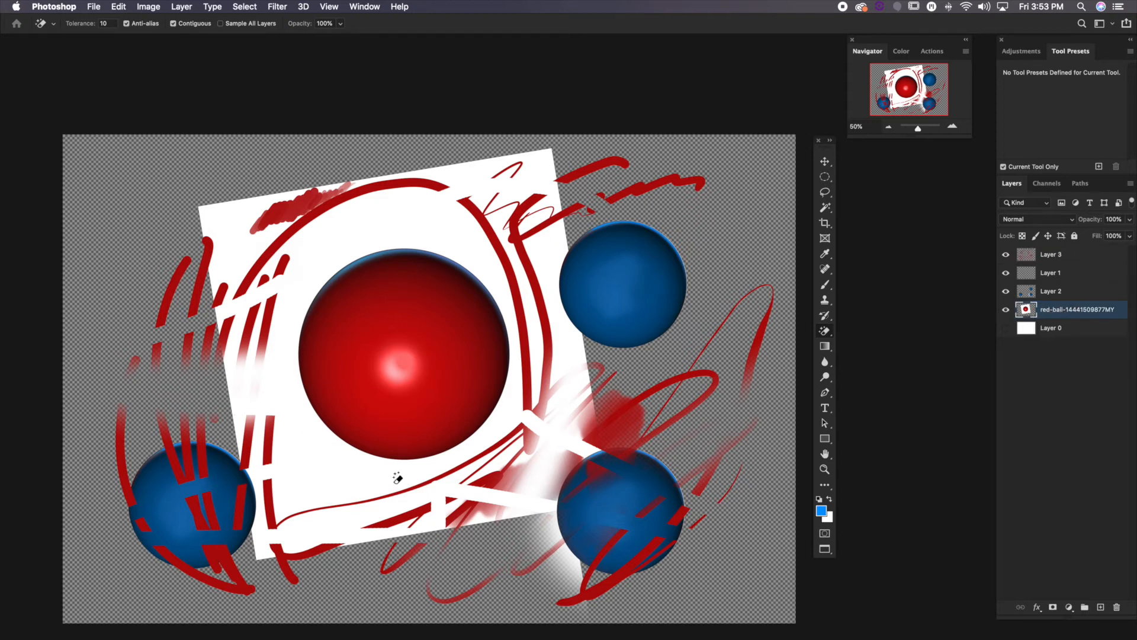
left_click(331, 474)
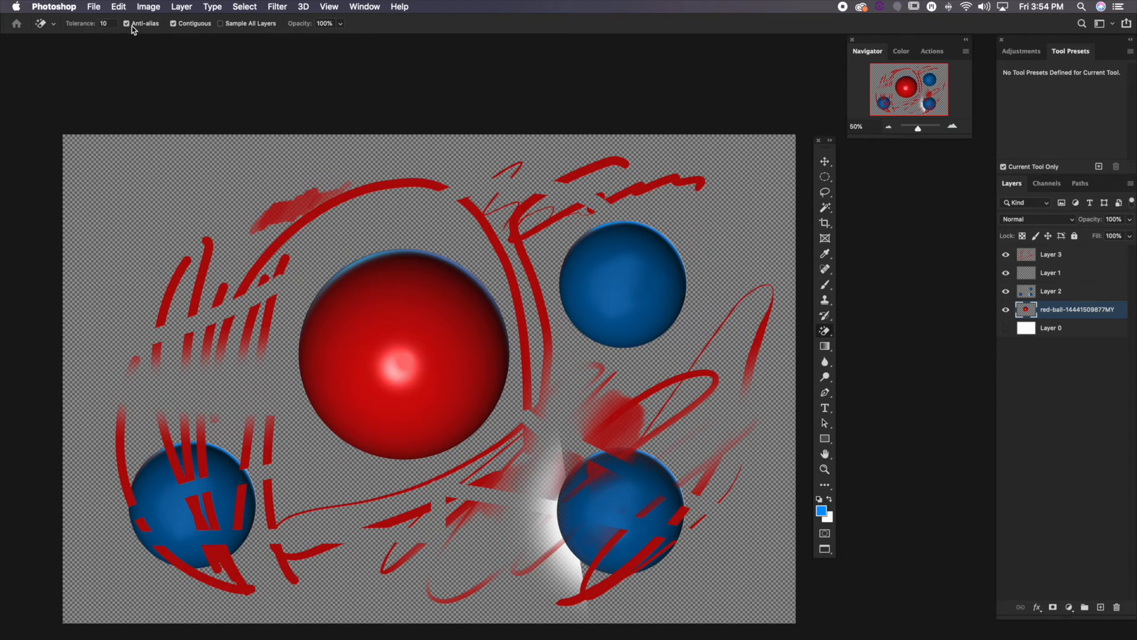
Enable Sample All Layers for the Magic Eraser and erase the white haze beside the lower-right blue ball on Layer 2
scroll(364, 222, "up", 1)
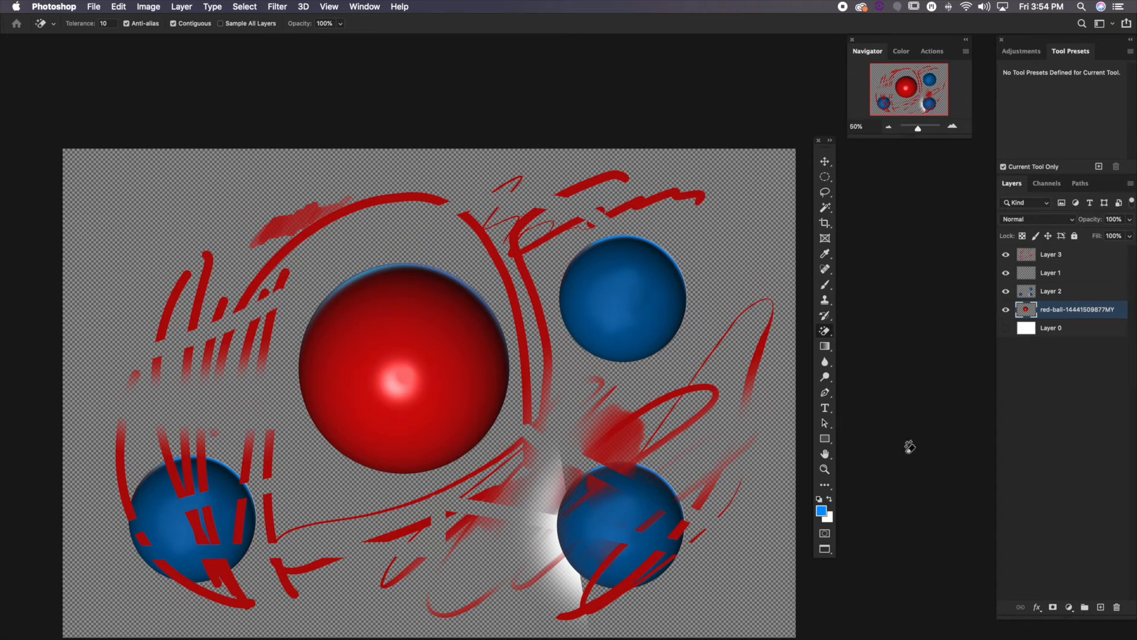
left_click(221, 24)
left_click(572, 572)
left_click(1031, 294)
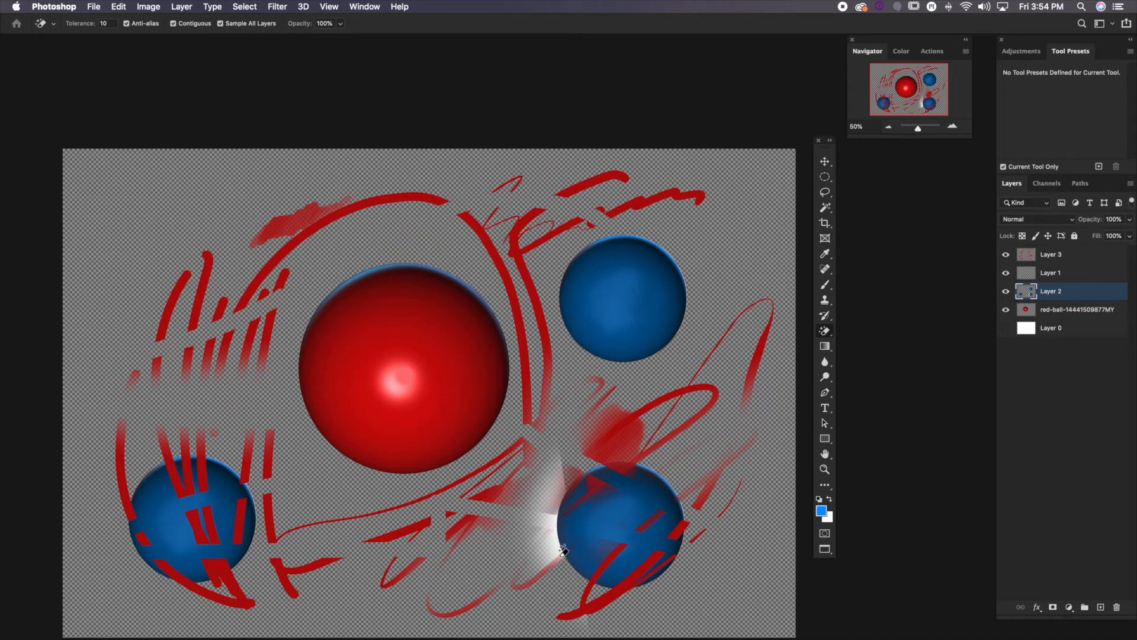
left_click(561, 534)
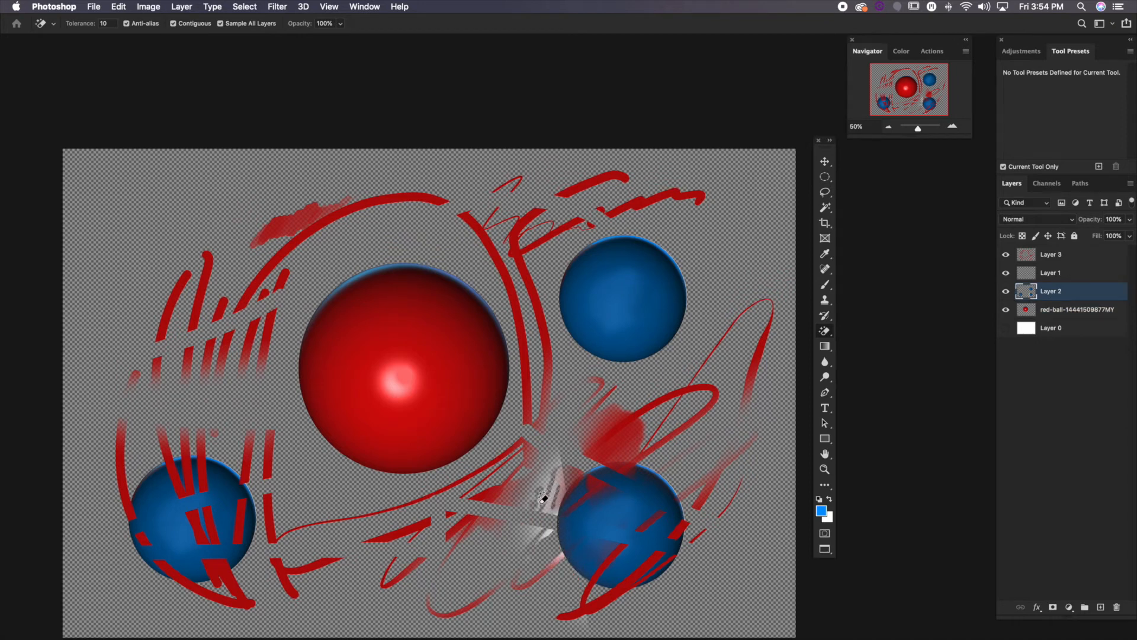
Turn off Sample All Layers, select the red-ball layer and make the white Layer 0 visible
left_click(221, 23)
left_click(1057, 313)
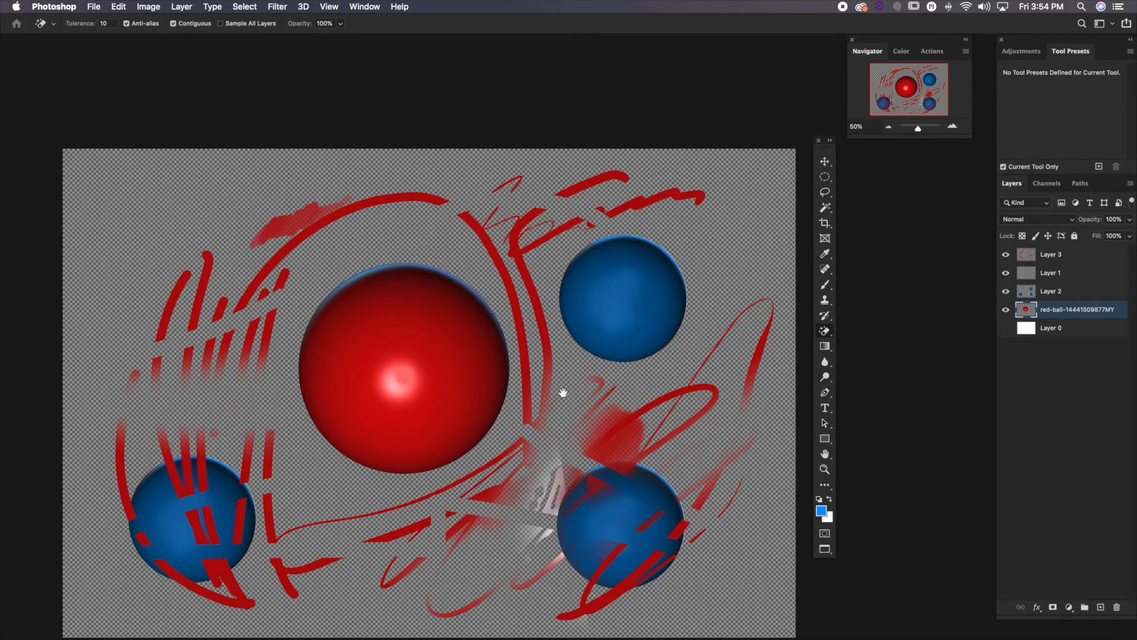
left_click_drag(563, 392, 569, 335)
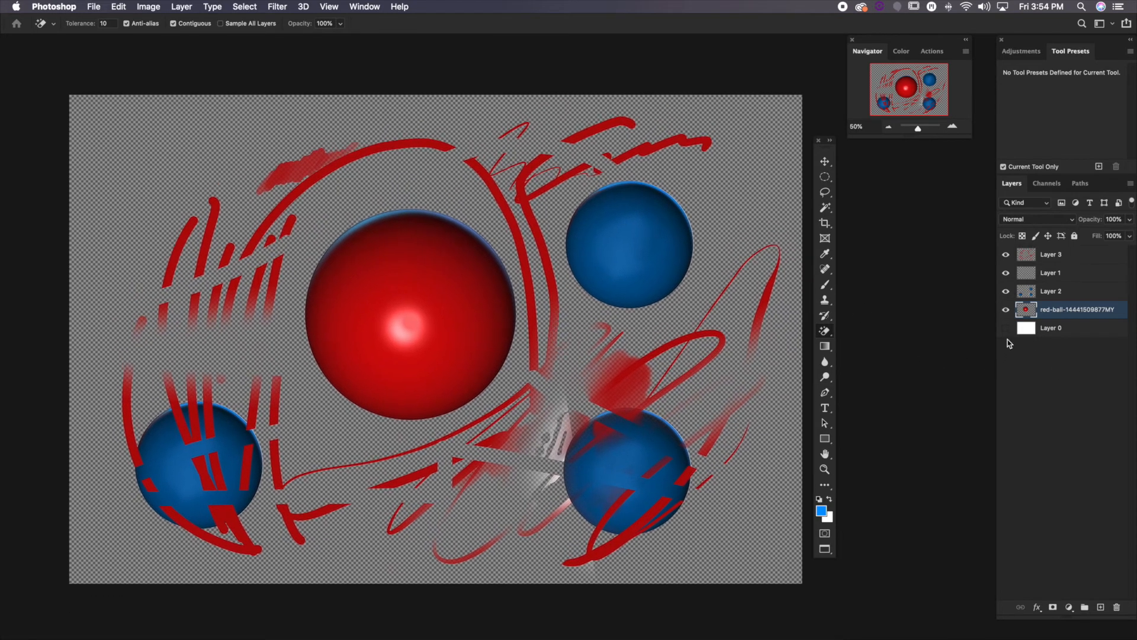
left_click(1006, 329)
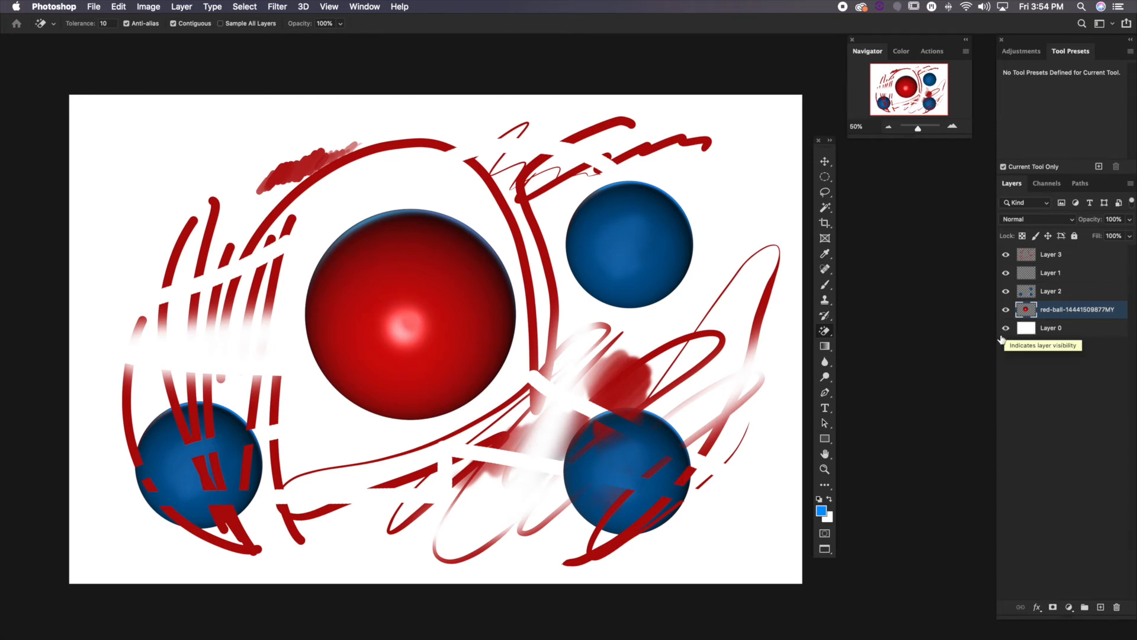
Choose the Gradient tool for Layer 0 and load the Pink_17 preset from the Pinks group
left_click(828, 349)
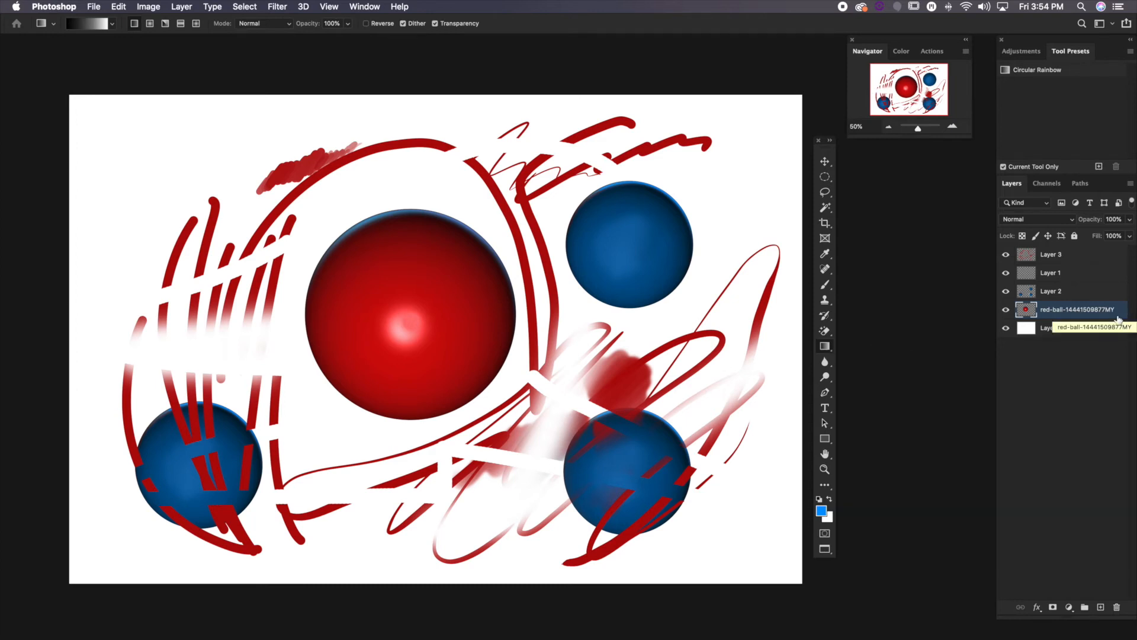
left_click(1074, 330)
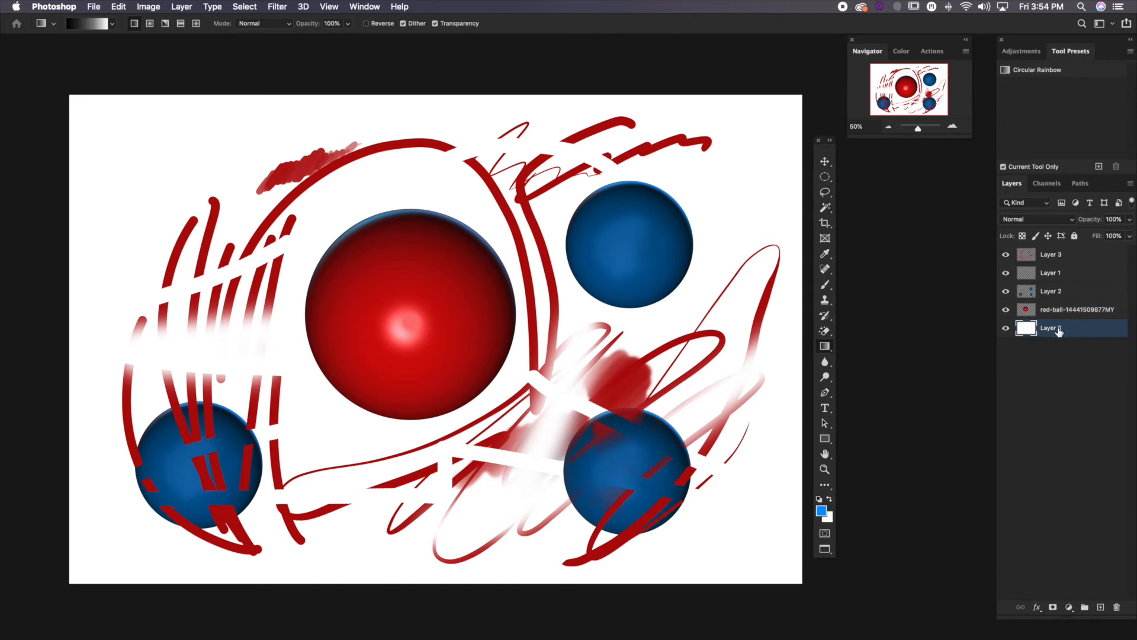
left_click(87, 25)
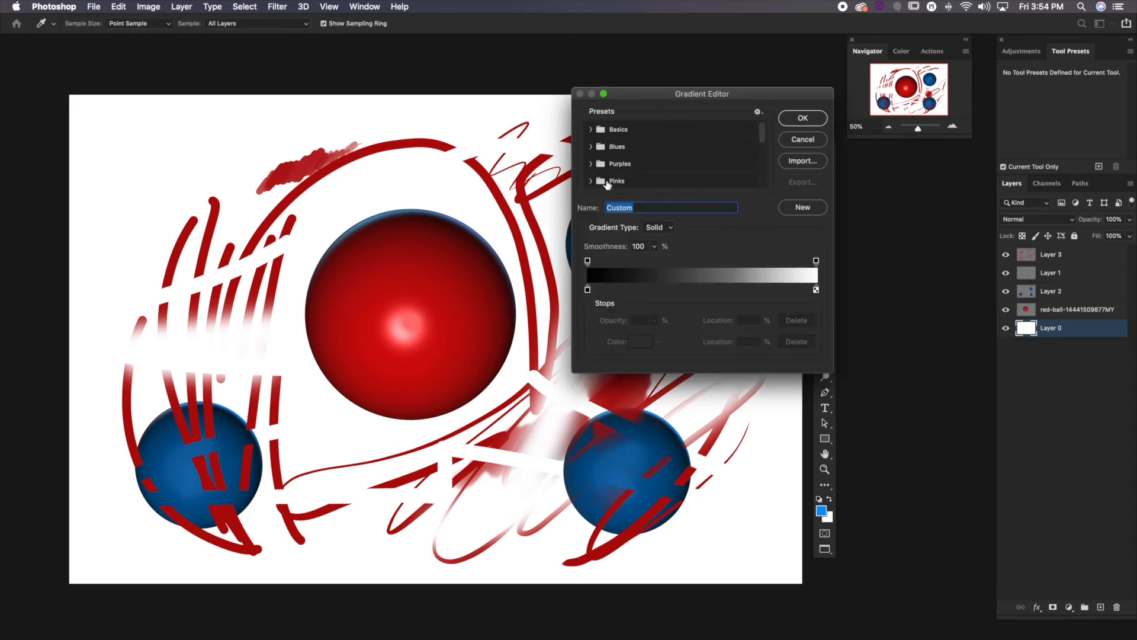
scroll(607, 185, "down", 3)
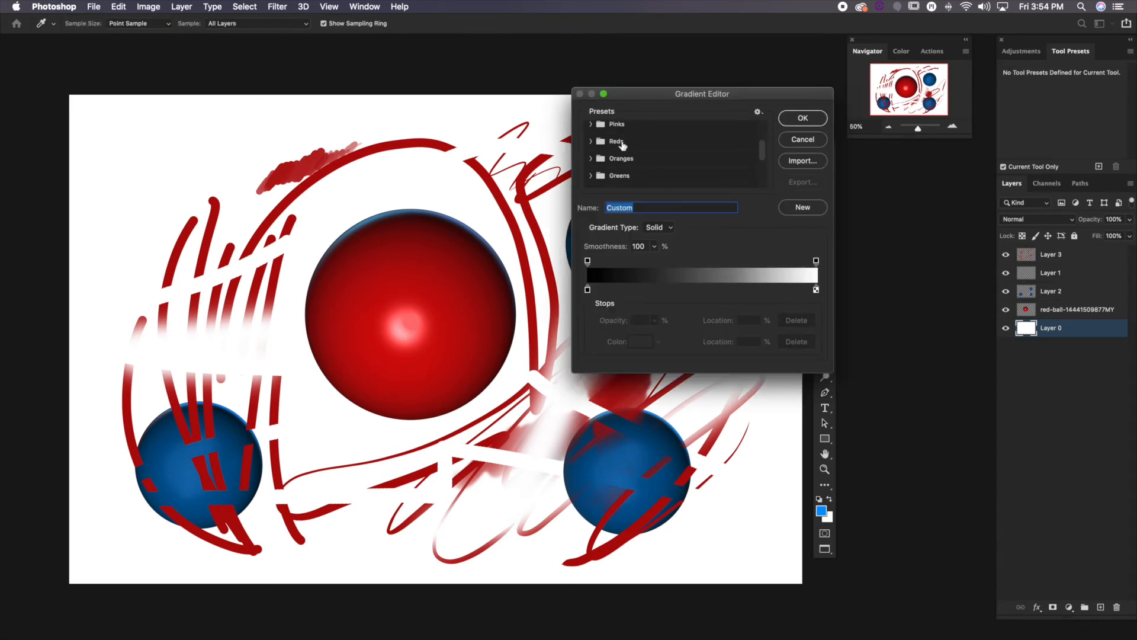
left_click(632, 126)
scroll(610, 154, "up", 3)
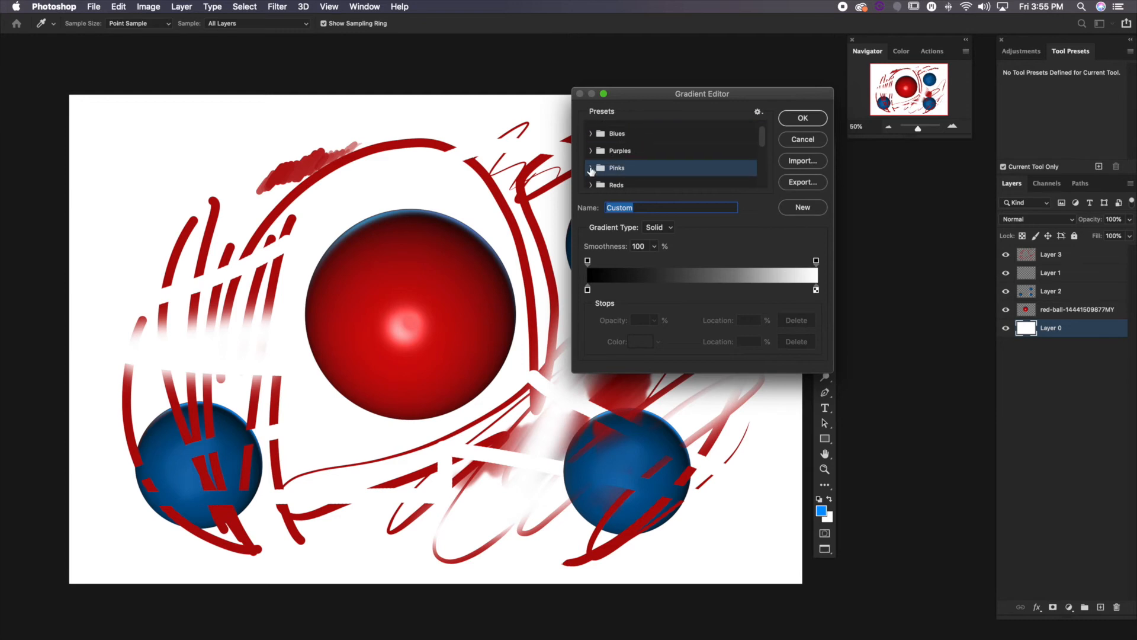
left_click(591, 170)
scroll(616, 166, "down", 3)
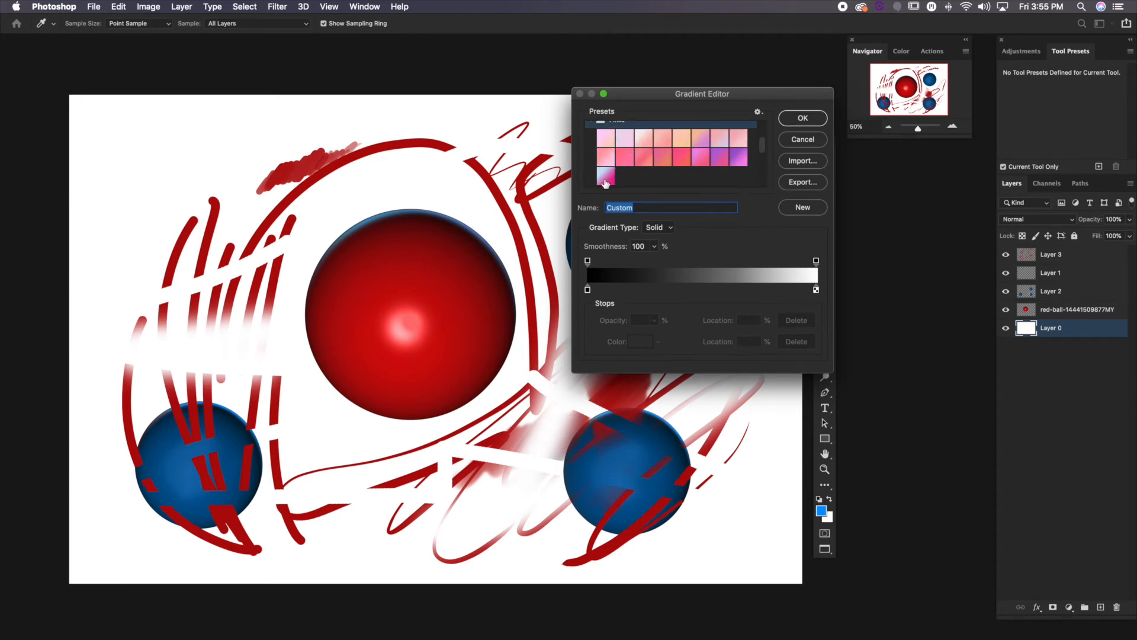
left_click(604, 177)
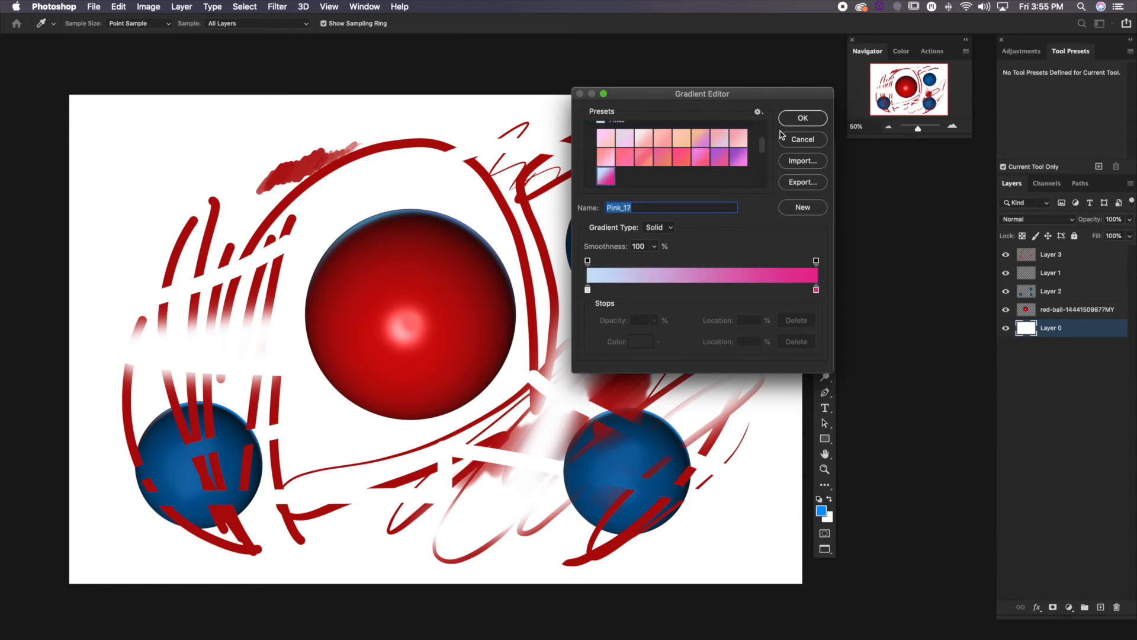
Add a colour stop at 55% to the gradient, set it to light blue #9fc4d3 and accept the gradient
mouse_move(817, 290)
left_mouse_down()
mouse_move(793, 291)
mouse_move(817, 290)
left_mouse_up()
left_click(712, 290)
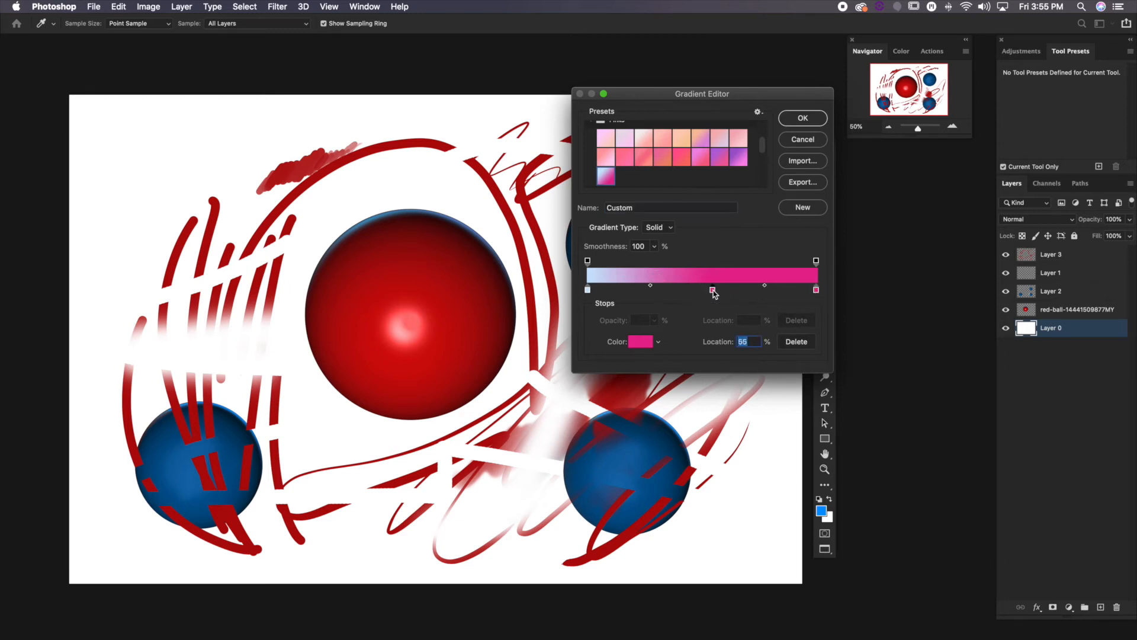
double_click(713, 291)
mouse_move(644, 367)
left_mouse_down()
mouse_move(602, 386)
mouse_move(522, 380)
mouse_move(517, 367)
left_mouse_up()
left_click(645, 409)
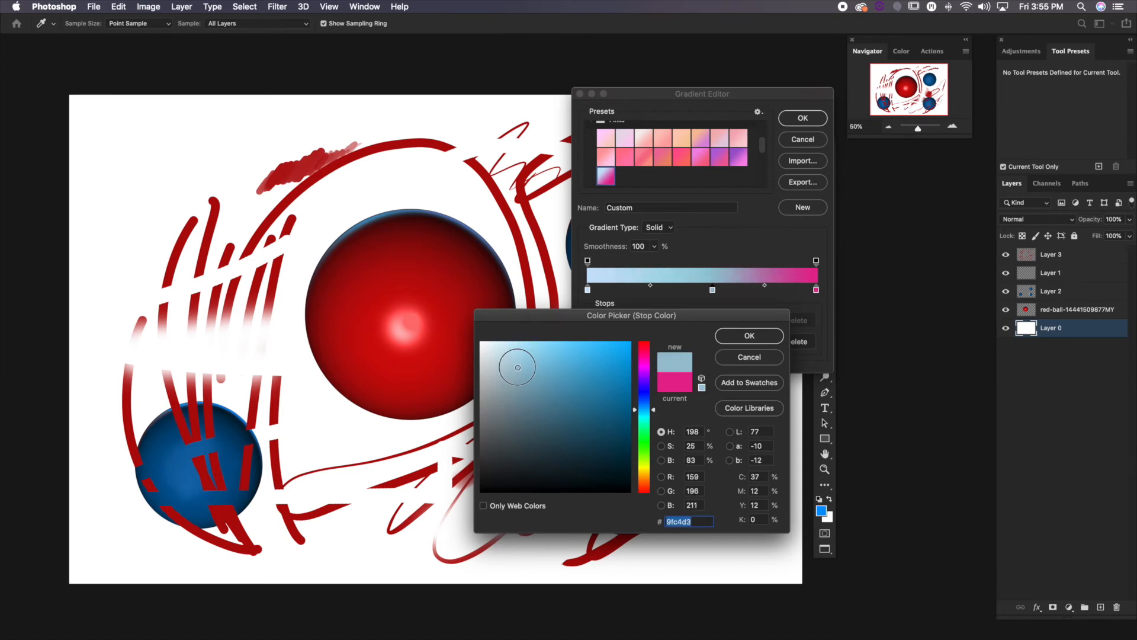
left_click(750, 336)
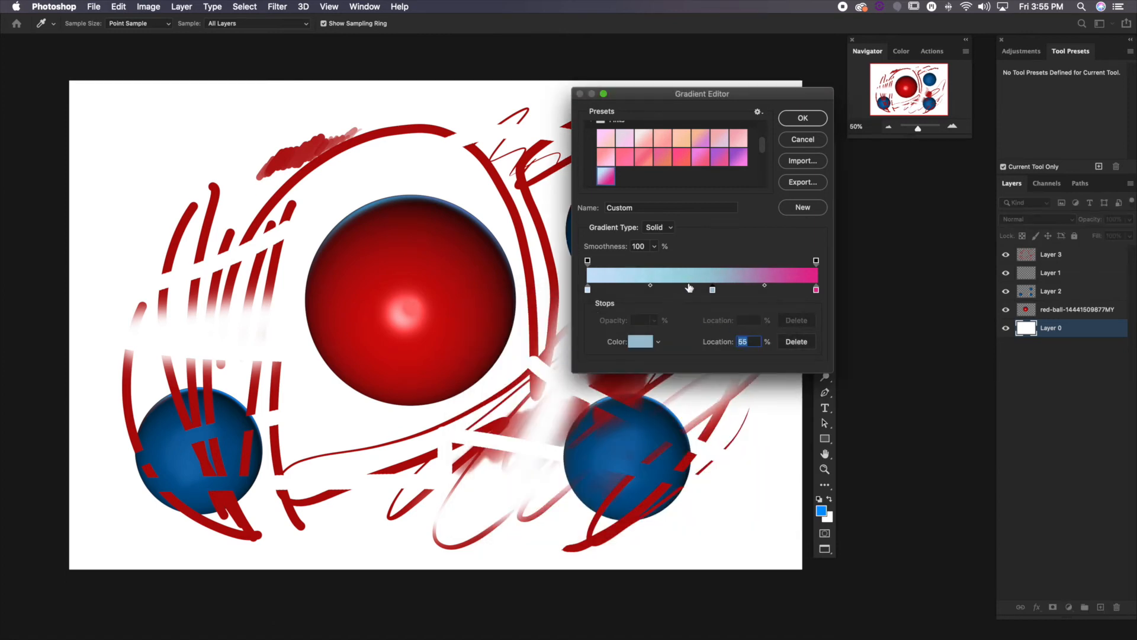
left_click(804, 119)
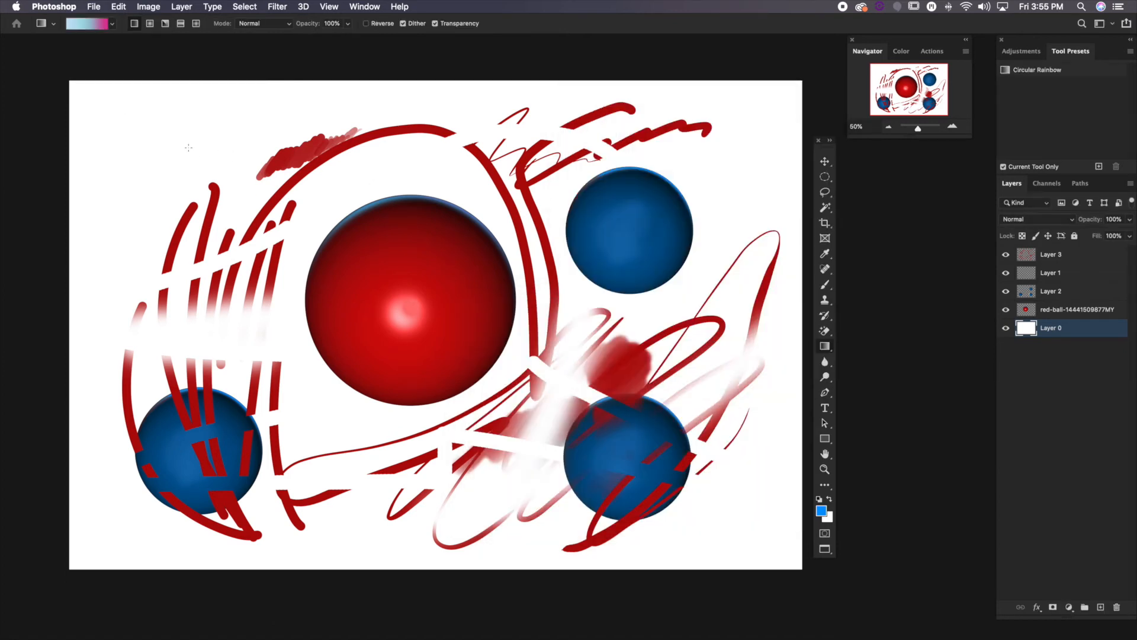
Fill Layer 0 with the linear gradient, running diagonally from the canvas's upper-left corner to beyond its lower-right corner
left_click_drag(95, 103, 814, 582)
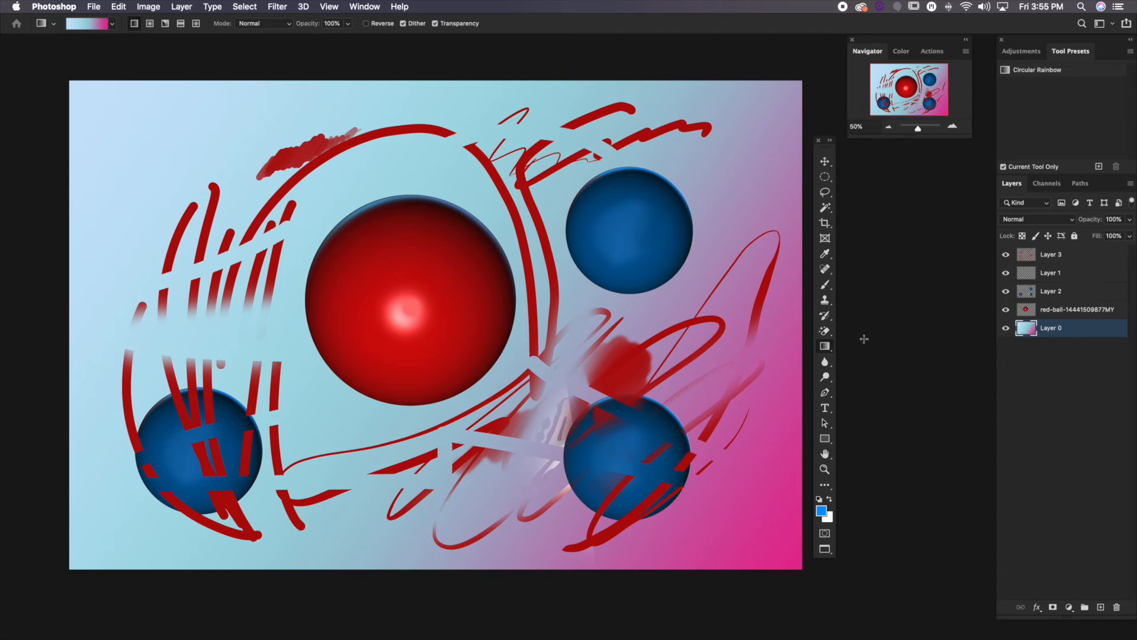
Lasso an irregular freehand area above and left of the red ball and fill it with the blue foreground colour using the Paint Bucket
left_click_drag(826, 345, 851, 357)
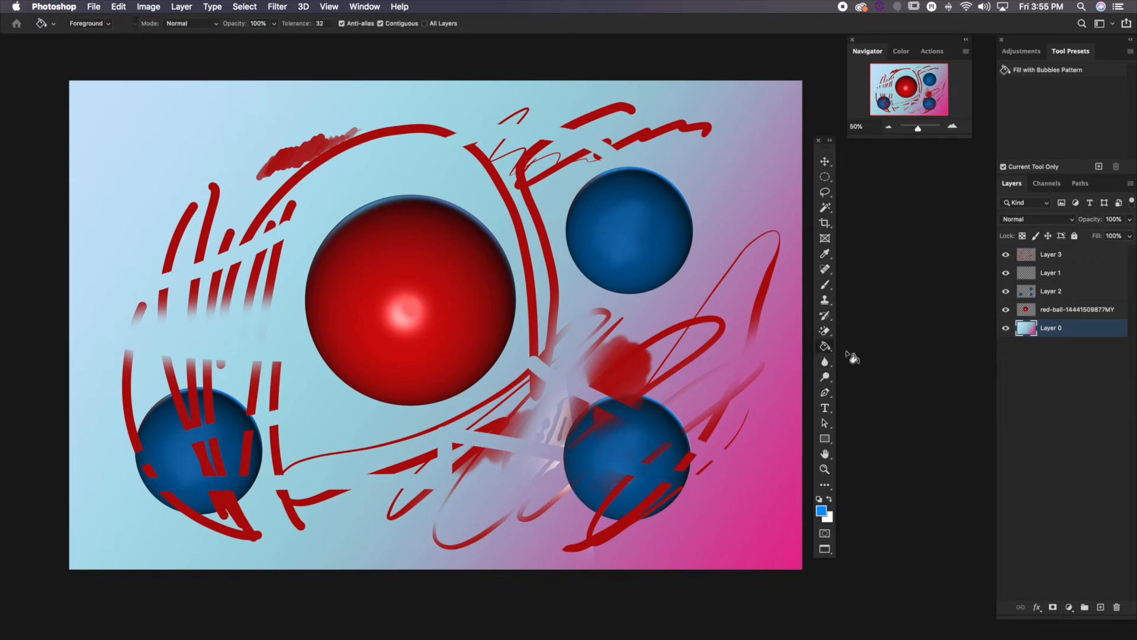
left_click(825, 194)
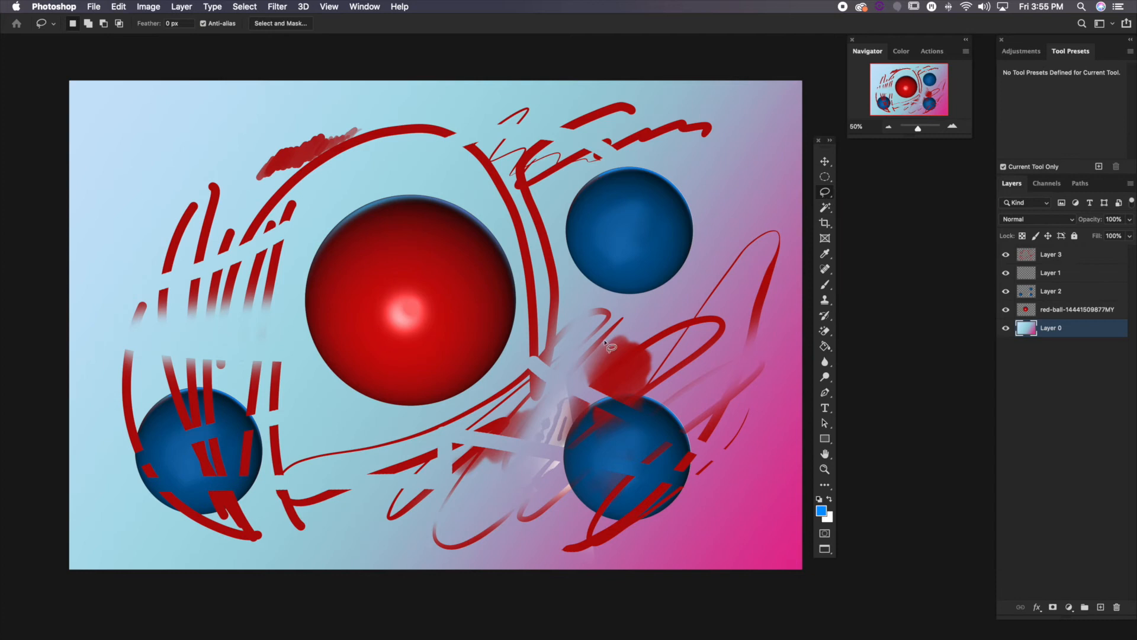
mouse_move(268, 128)
left_mouse_down()
mouse_move(151, 222)
mouse_move(216, 159)
mouse_move(308, 159)
mouse_move(354, 137)
mouse_move(249, 156)
mouse_move(178, 145)
mouse_move(274, 133)
left_mouse_up()
left_click(825, 347)
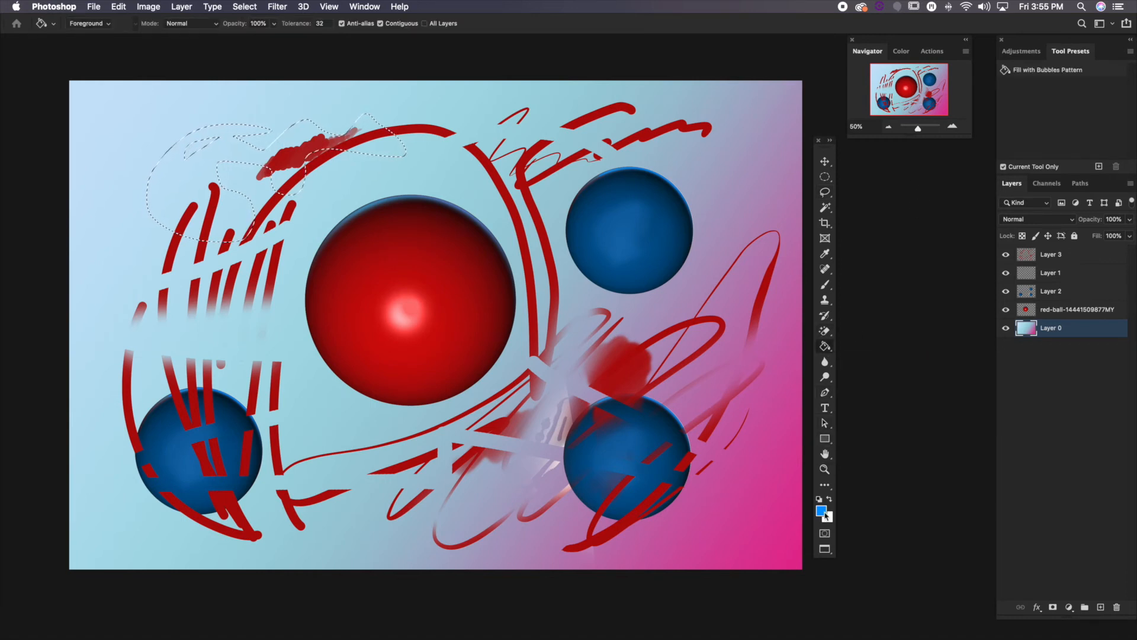
left_click(265, 173)
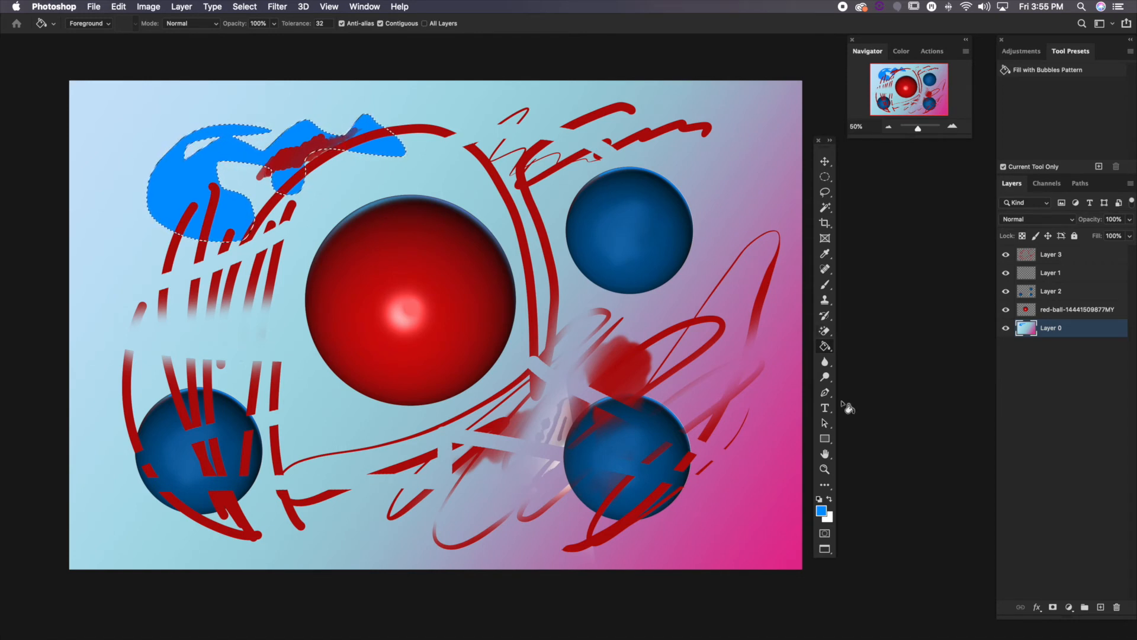
left_click(825, 349)
mouse_move(825, 349)
left_mouse_down()
mouse_move(850, 368)
mouse_move(826, 348)
left_mouse_up()
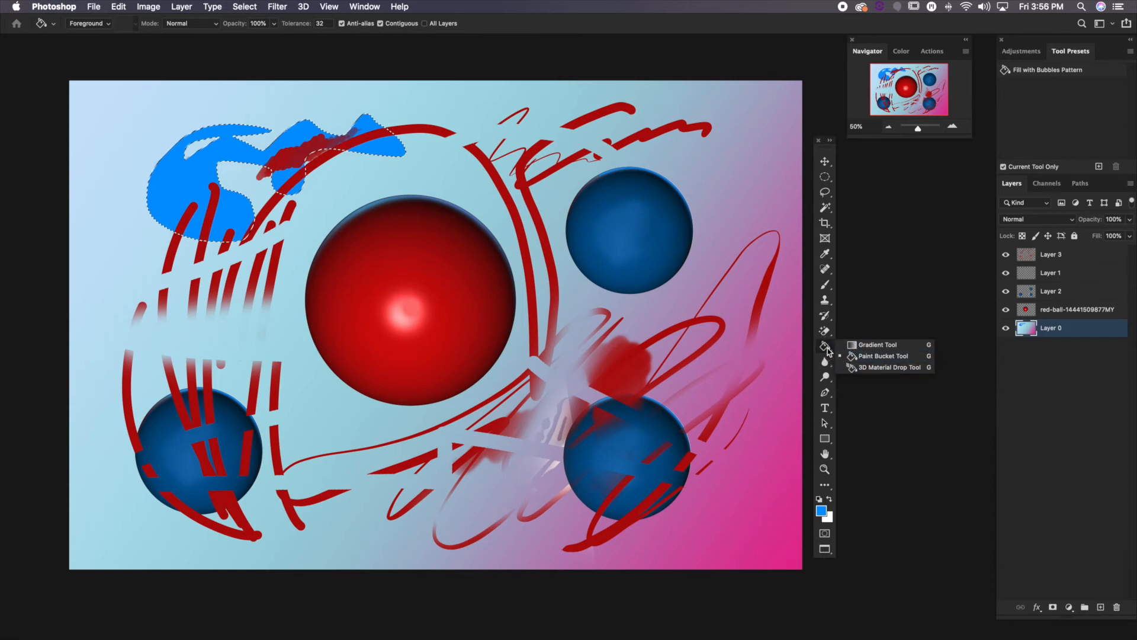
left_click(827, 350)
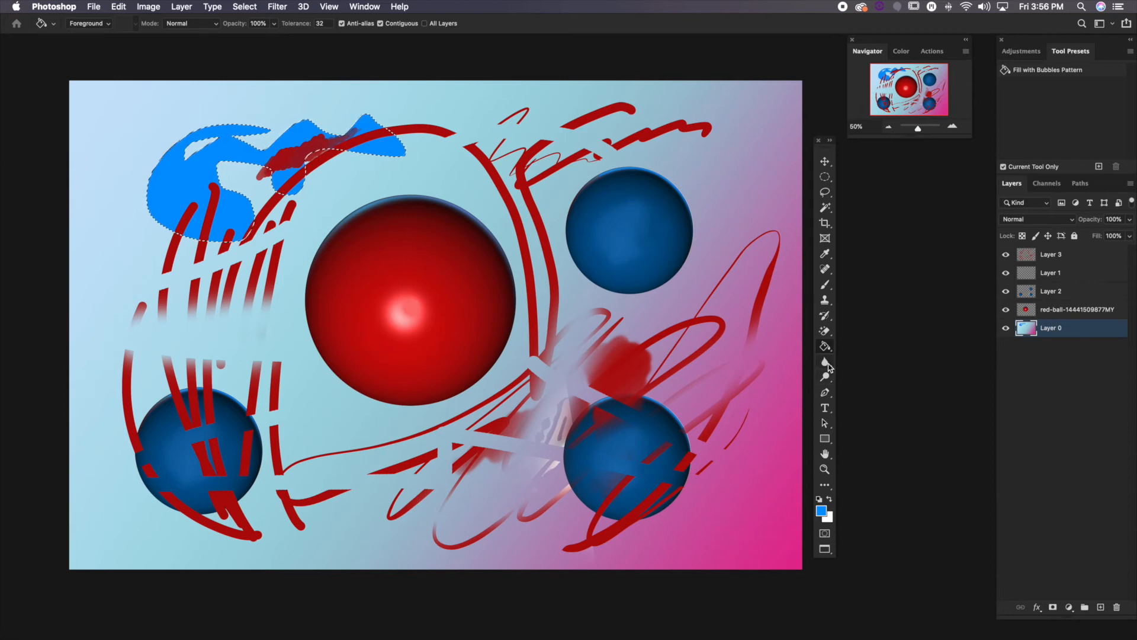
Choose the Blur tool for Layer 2 and deselect the lassoed area, with the lower-left blue ball in close view
left_click(825, 362)
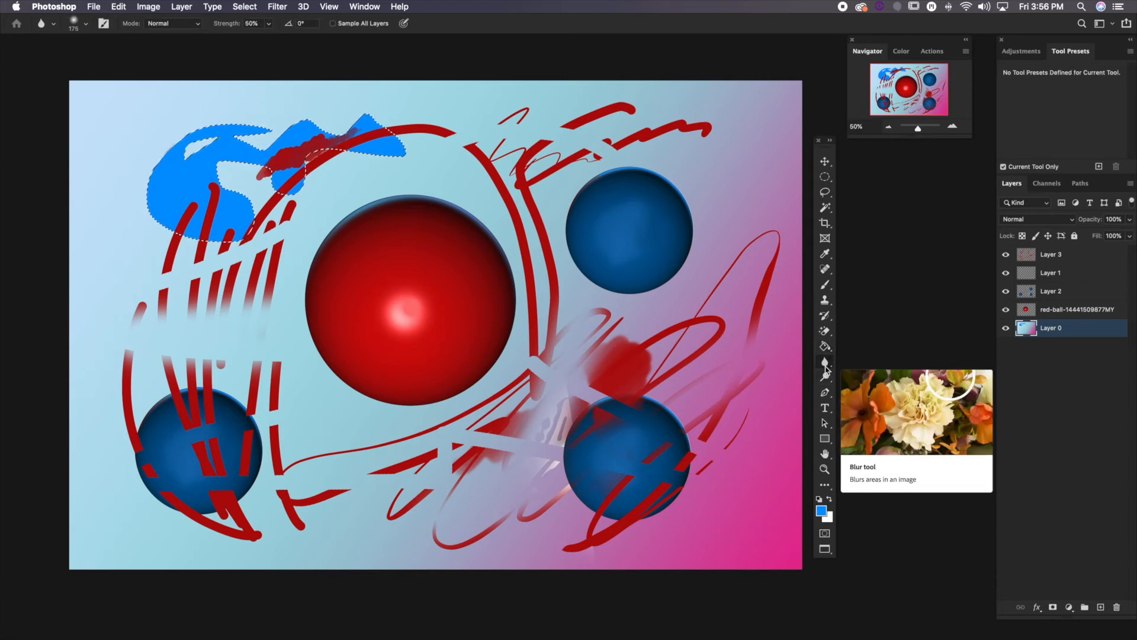
left_click(1049, 293)
key("super+equal")
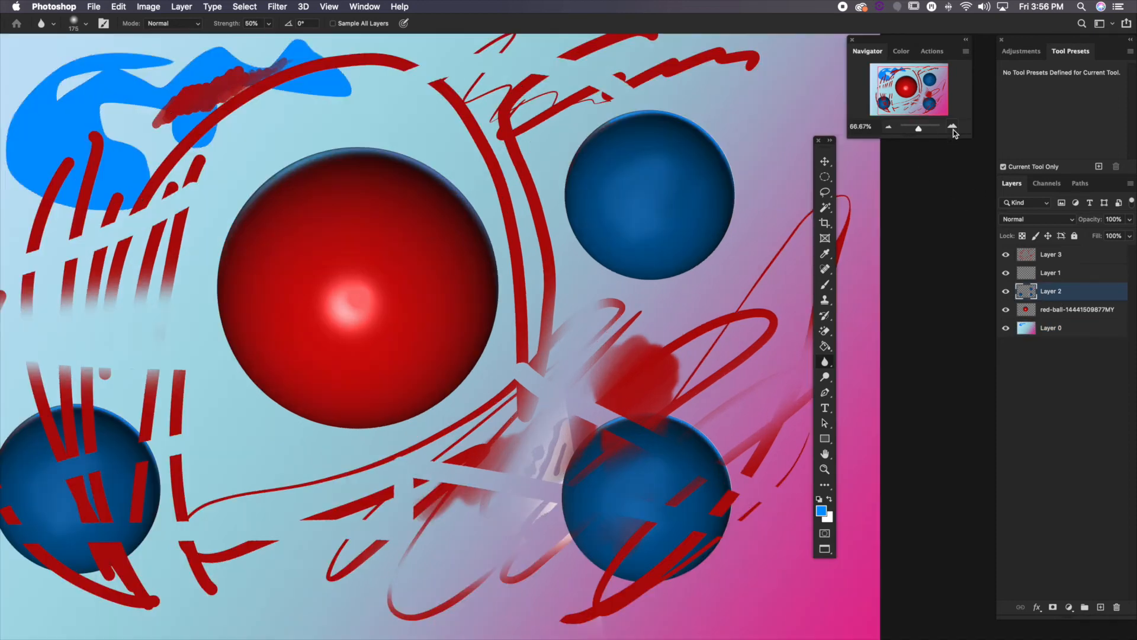
left_click_drag(239, 386, 404, 345)
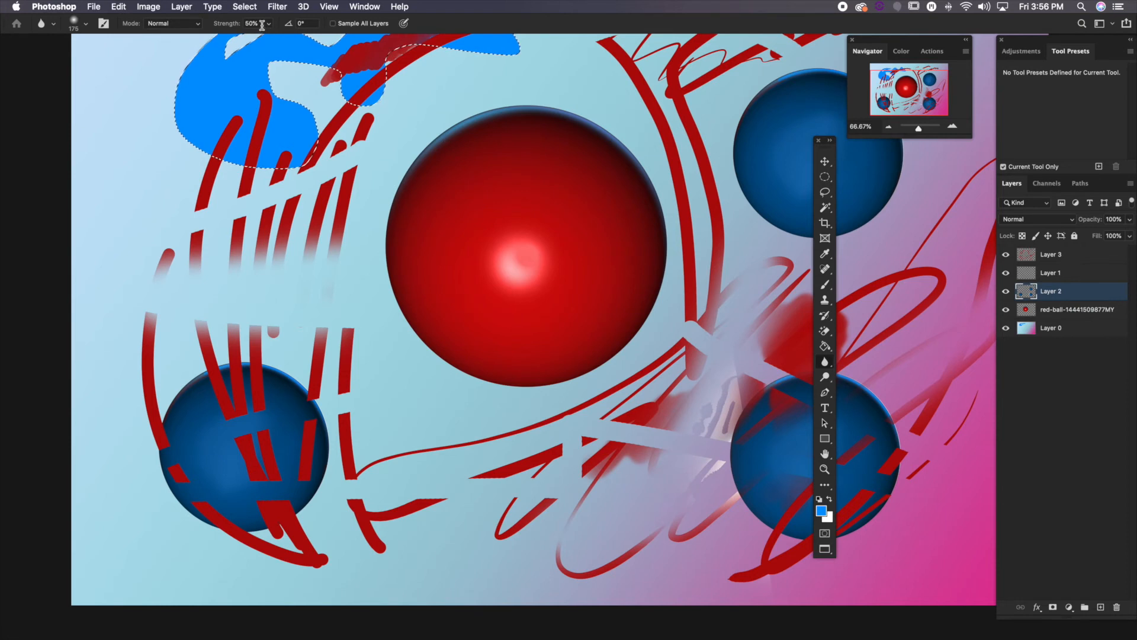
scroll(314, 365, "down", 1)
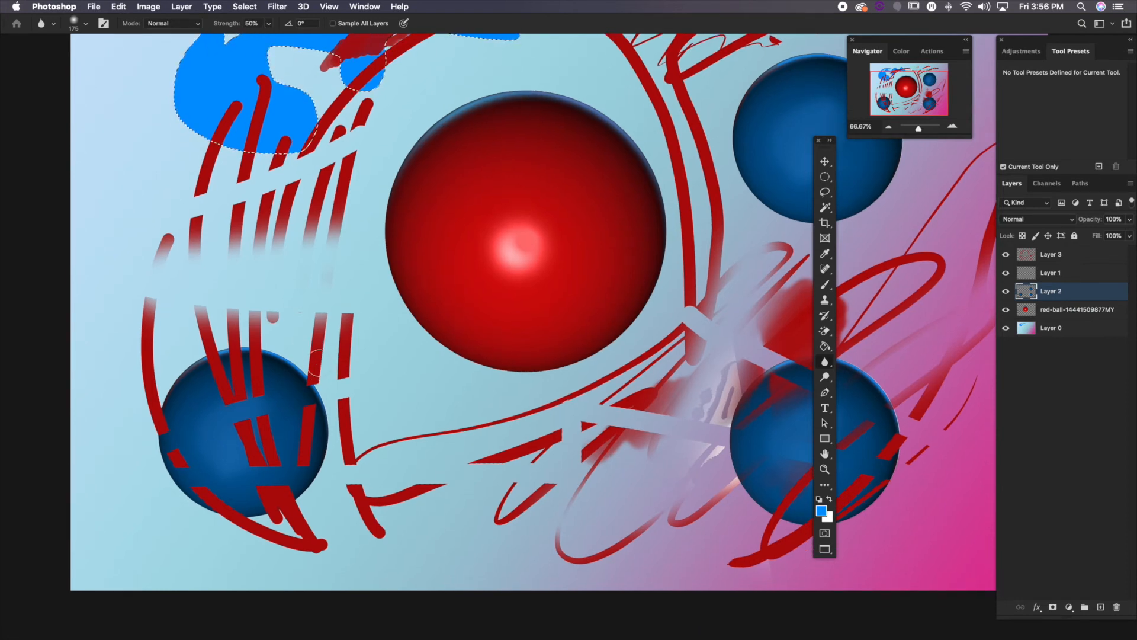
left_click_drag(280, 144, 293, 236)
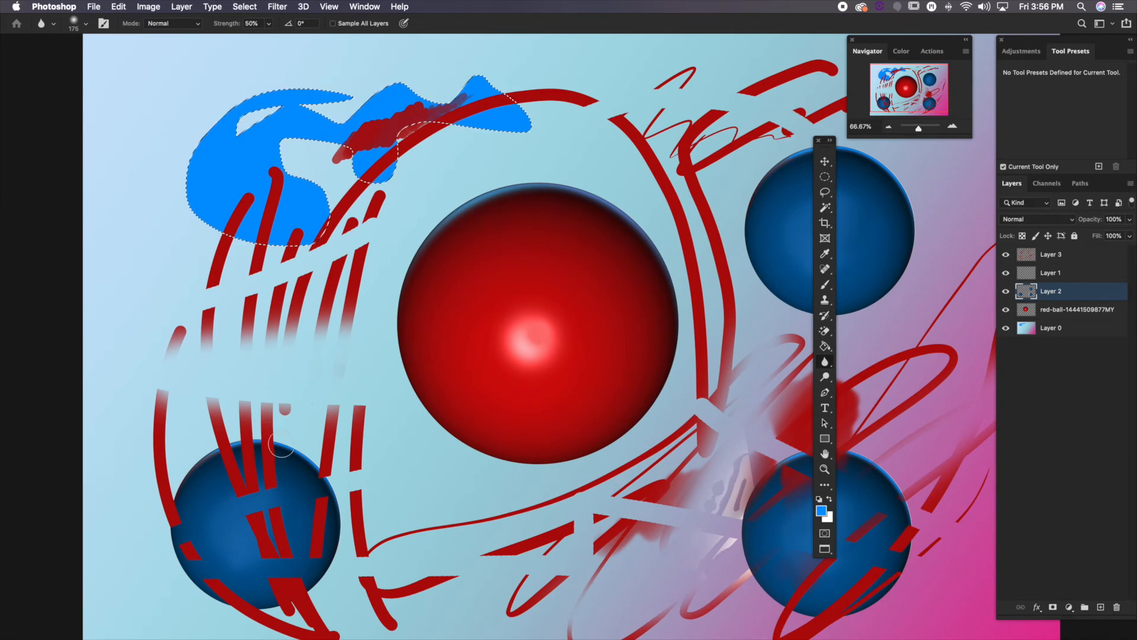
key("ctrl+d")
left_click_drag(344, 561, 347, 470)
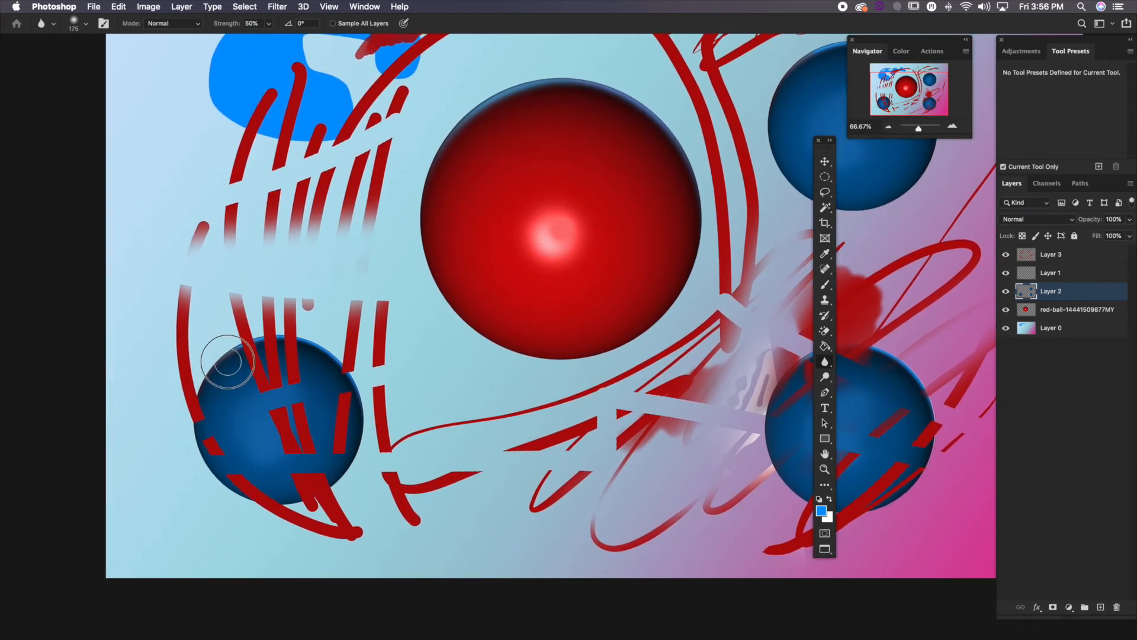
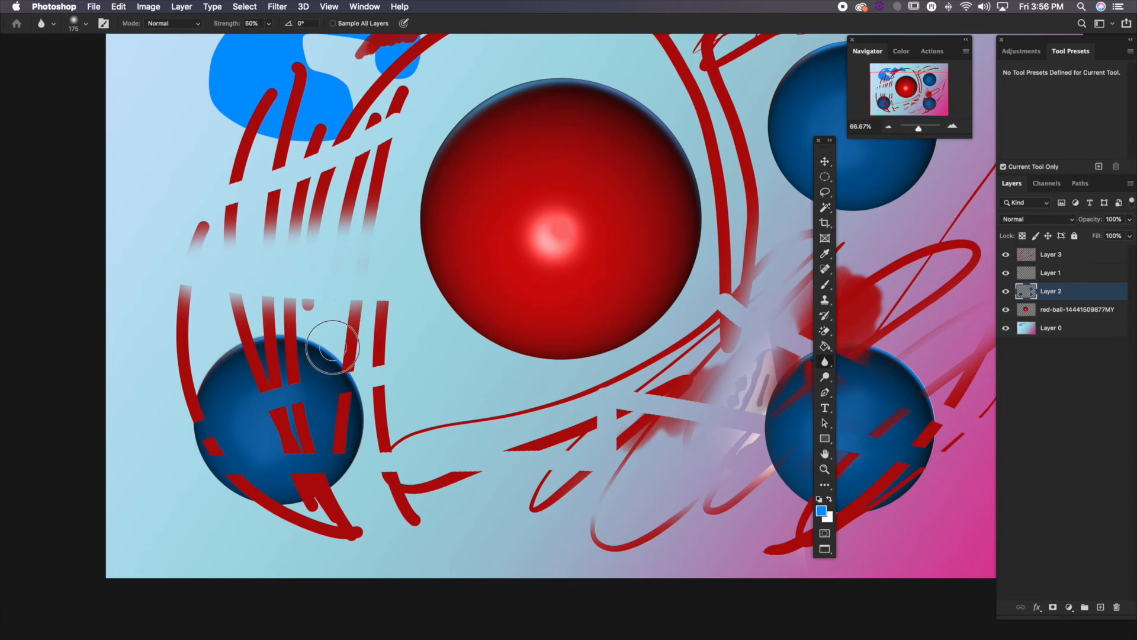
Sharpen the upper part of the lower-left blue ball using the Sharpen tool with a 300 px brush
scroll(355, 438, "up", 1)
scroll(361, 415, "up", 1)
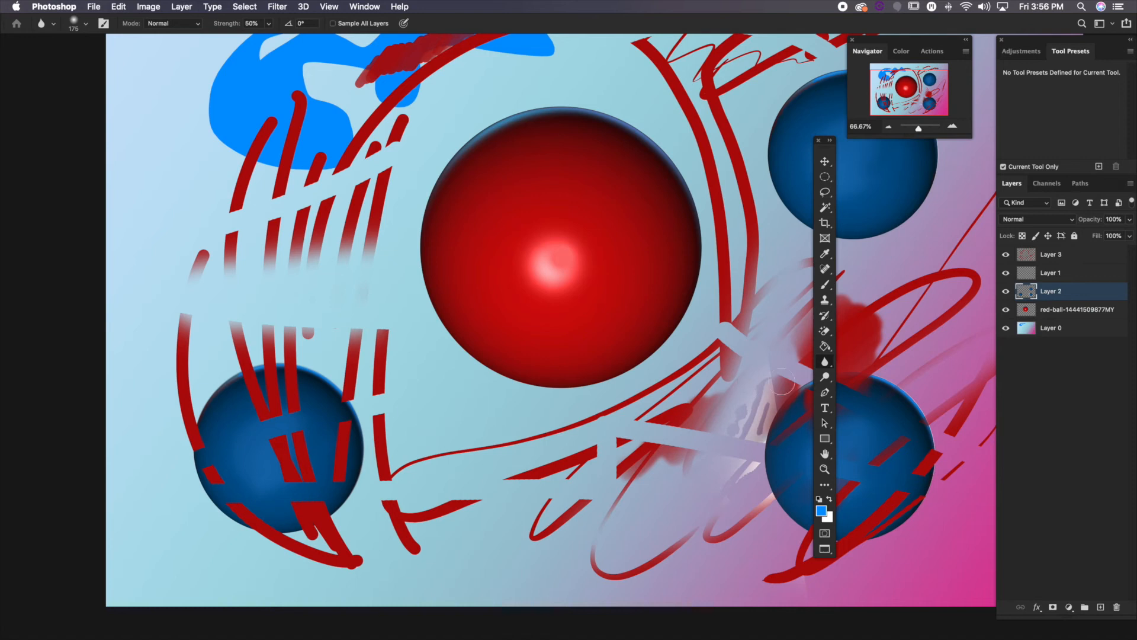
left_click(825, 362)
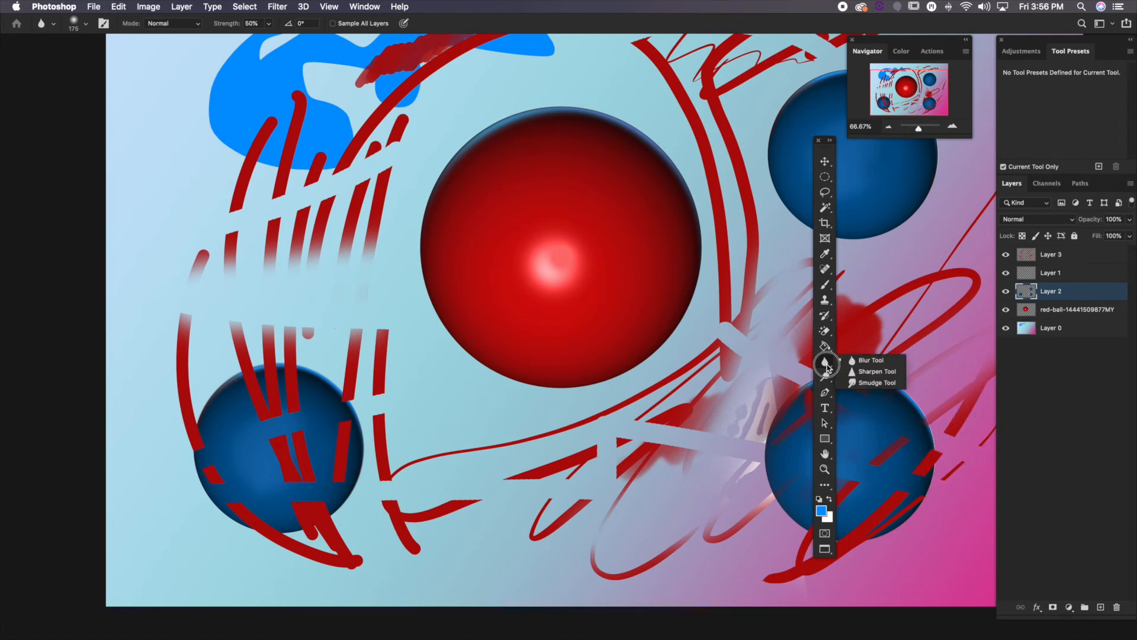
left_click_drag(828, 367, 851, 372)
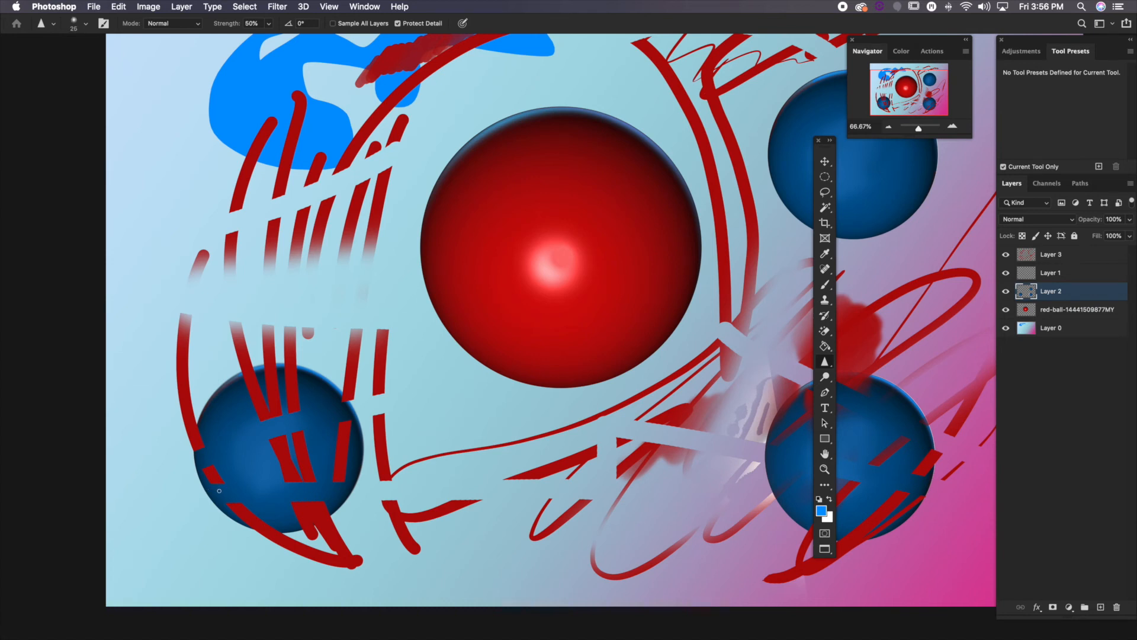
key("bracketright")
key("bracketright")
key("bracketright")
key("bracketright")
key("bracketright")
key("bracketright")
key("bracketright")
key("bracketright")
key("bracketright")
key("bracketright")
key("bracketright")
key("bracketright")
key("bracketright")
key("bracketright")
key("bracketright")
key("bracketright")
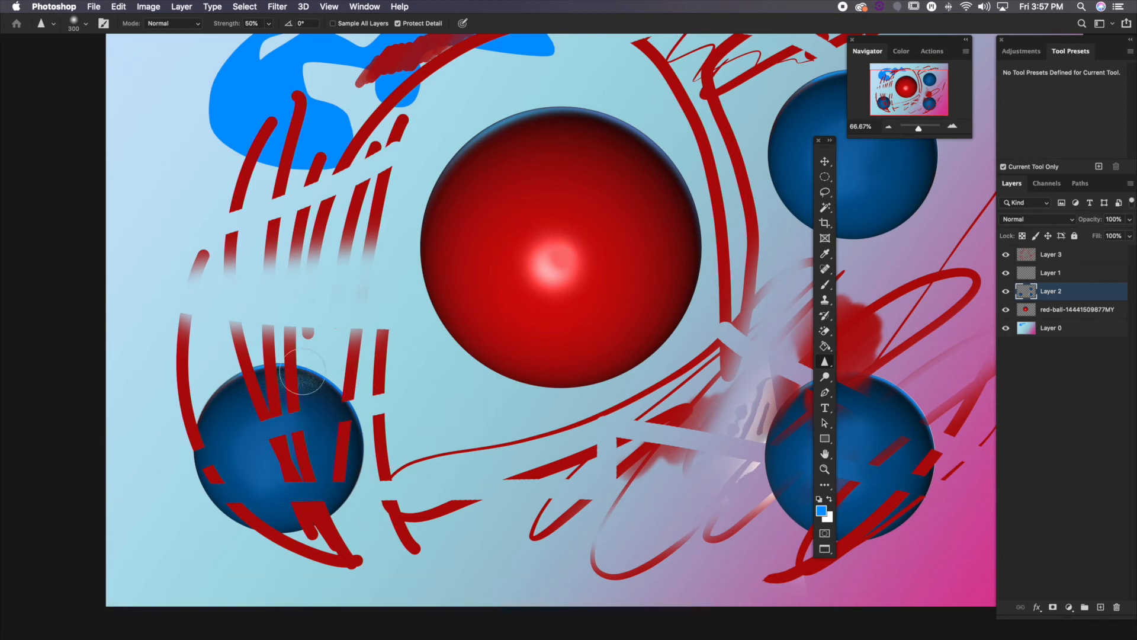
Smudge the lower-right blue ball's edges outward into a rough triangle using the Smudge tool with a 500 px brush
right_click(824, 362)
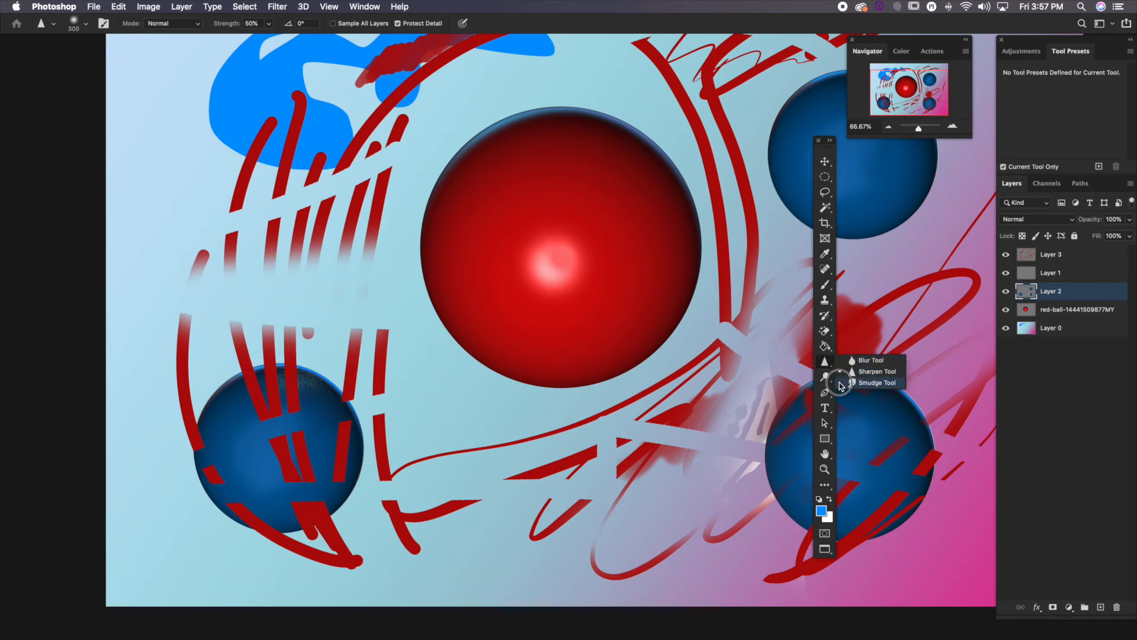
left_click(875, 383)
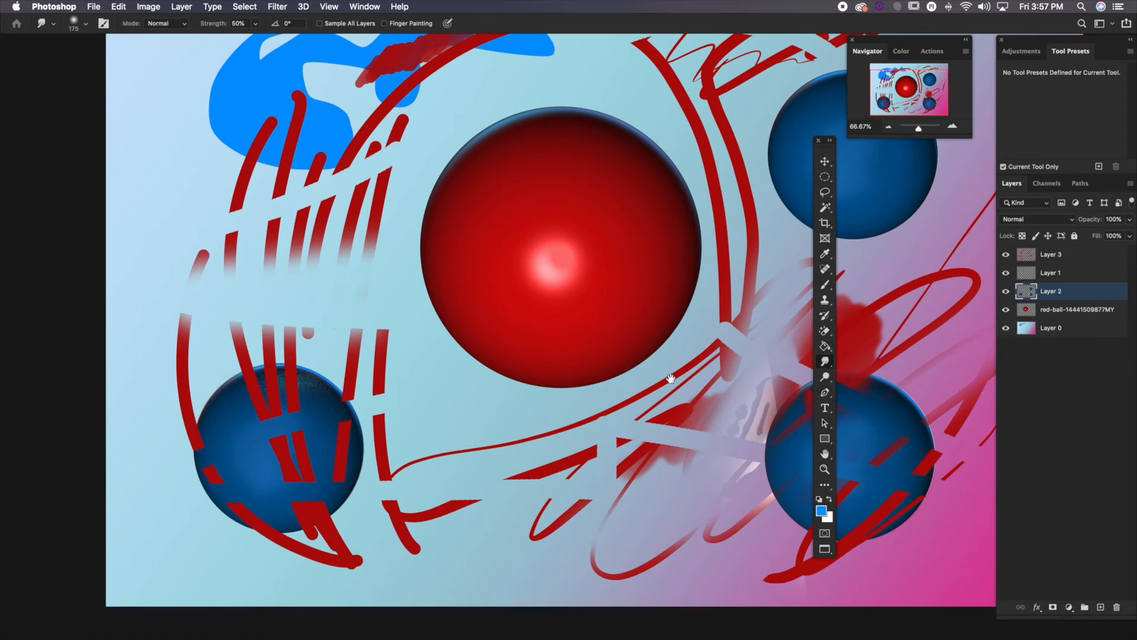
left_click_drag(670, 378, 354, 350)
key("bracketright")
key("bracketright")
key("bracketright")
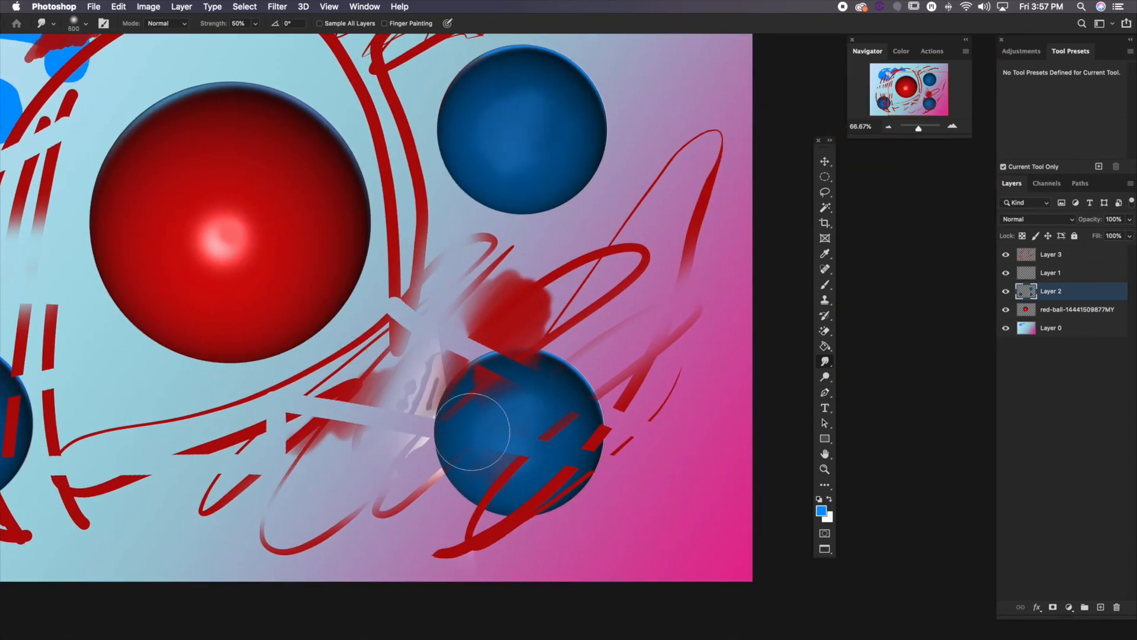
left_click_drag(473, 432, 357, 433)
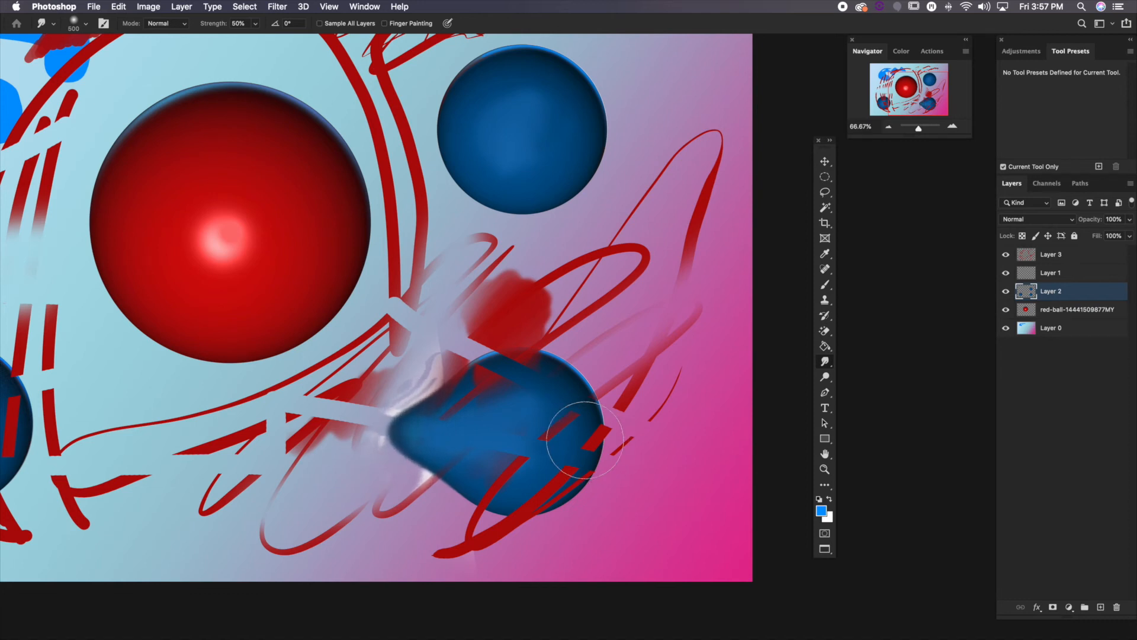
mouse_move(562, 435)
left_mouse_down()
mouse_move(620, 331)
mouse_move(617, 276)
left_mouse_up()
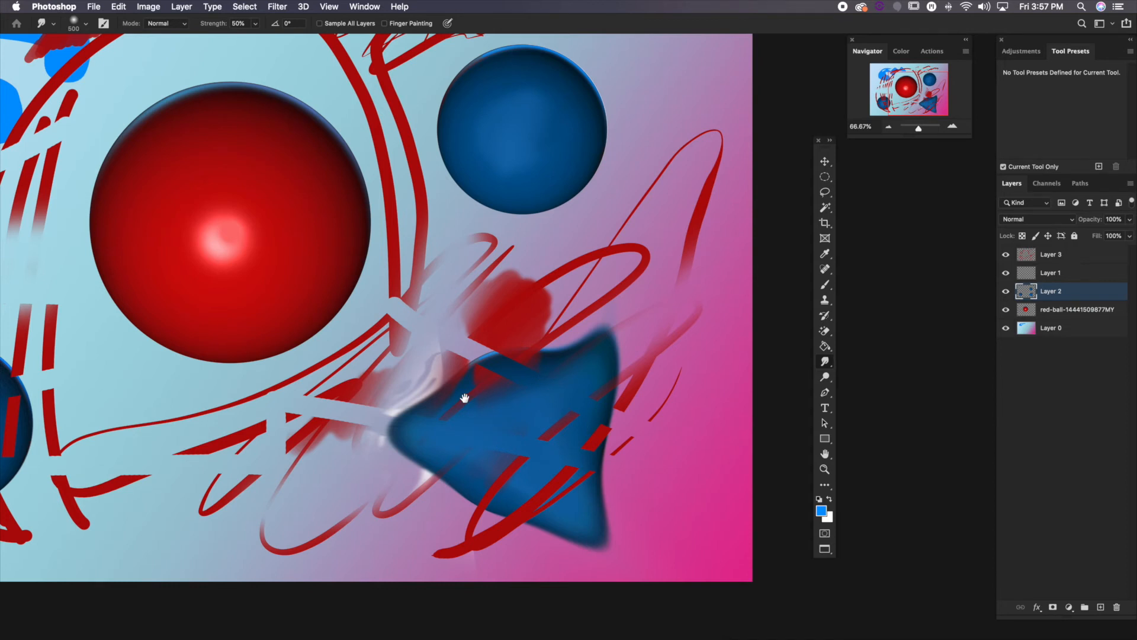
left_click_drag(465, 395, 611, 420)
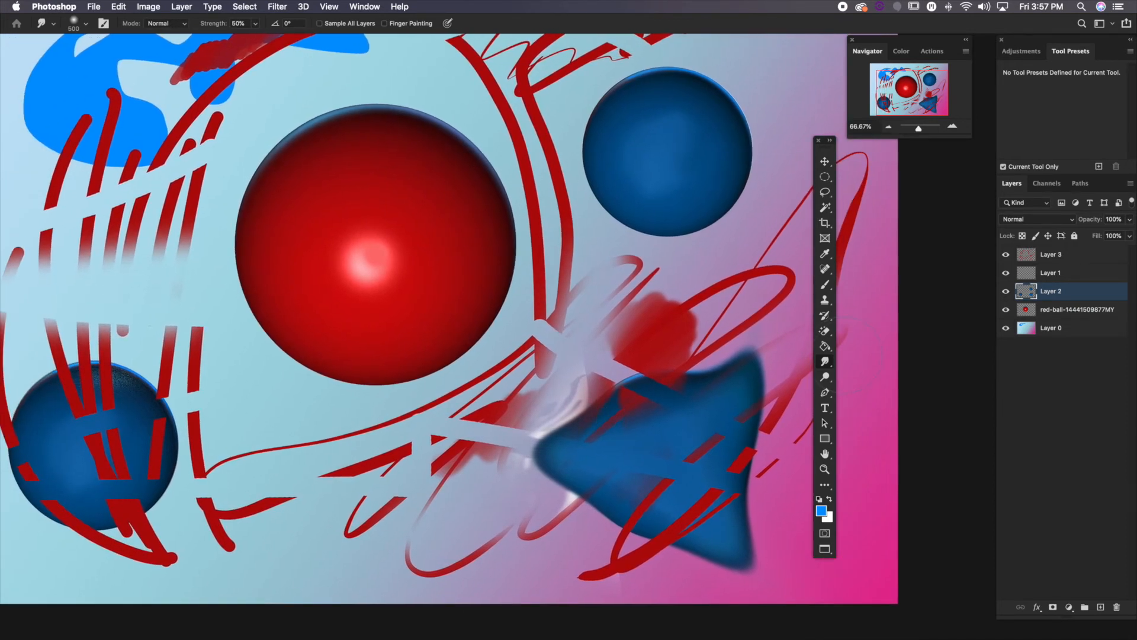
Switch from the Smudge tool back to the Blur tool
left_click(826, 361)
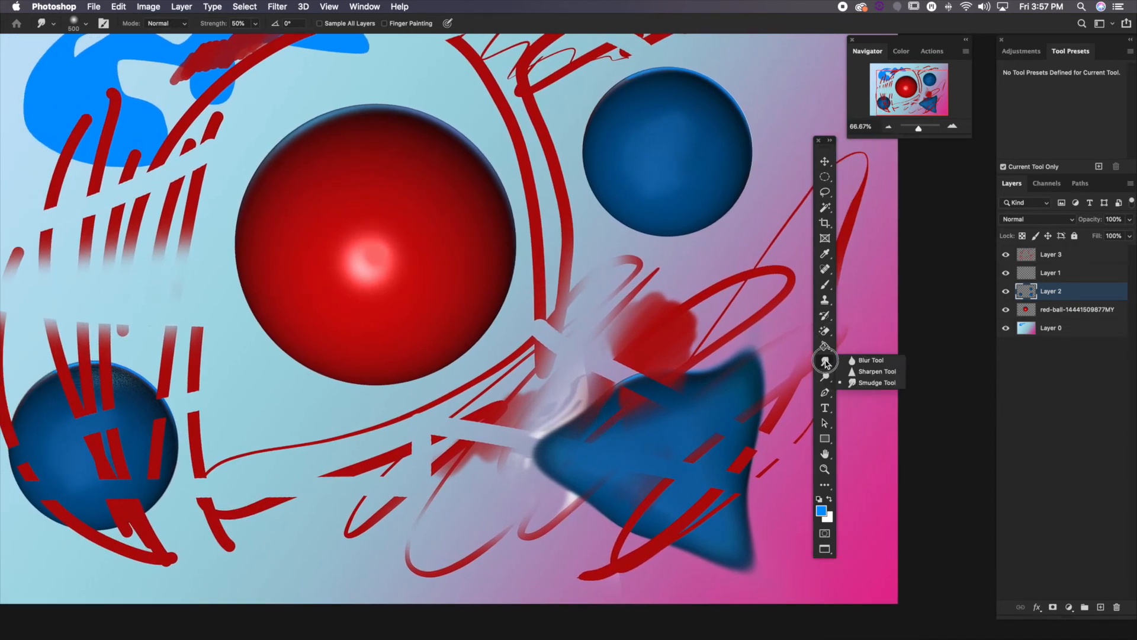
left_click(869, 360)
left_click_drag(288, 430, 395, 419)
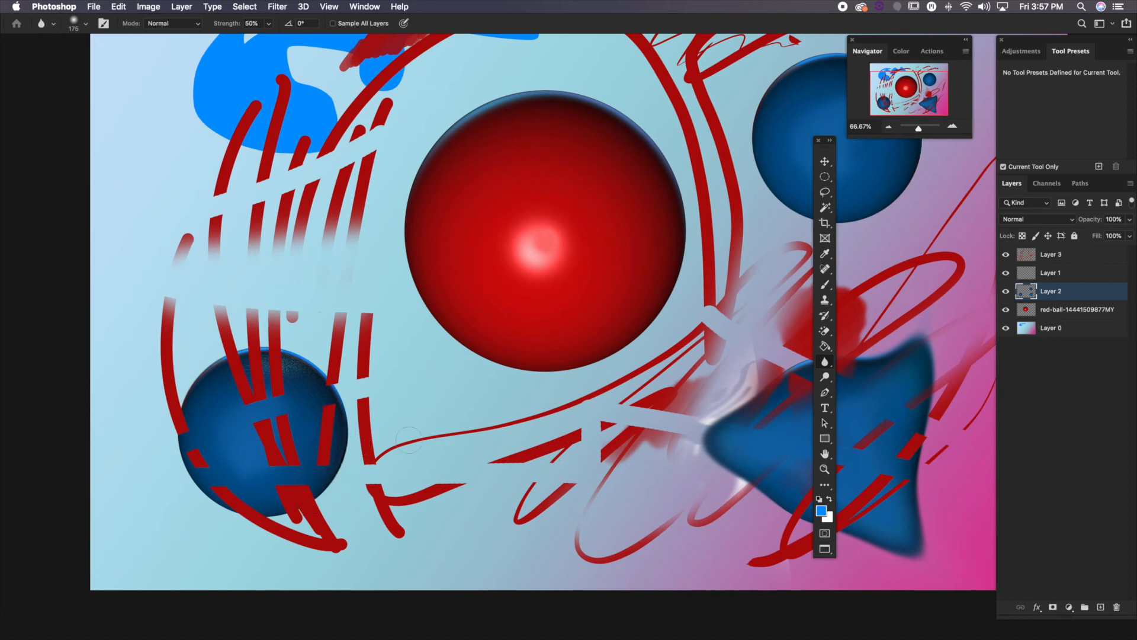
scroll(508, 419, "right", 5)
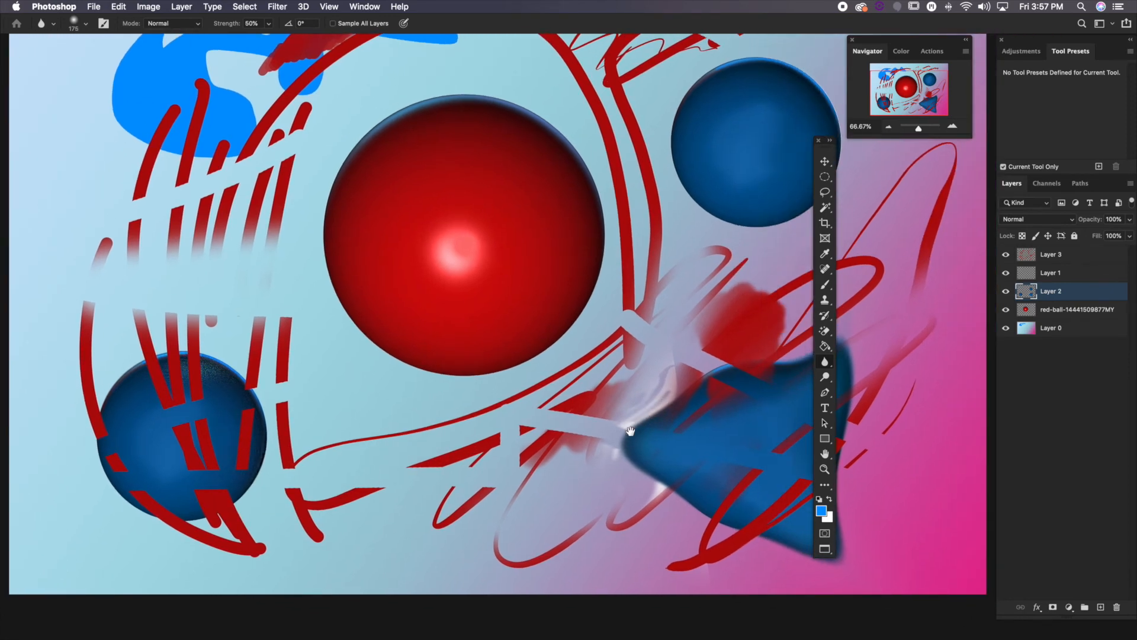
scroll(630, 430, "left", 3)
scroll(631, 431, "down", 2)
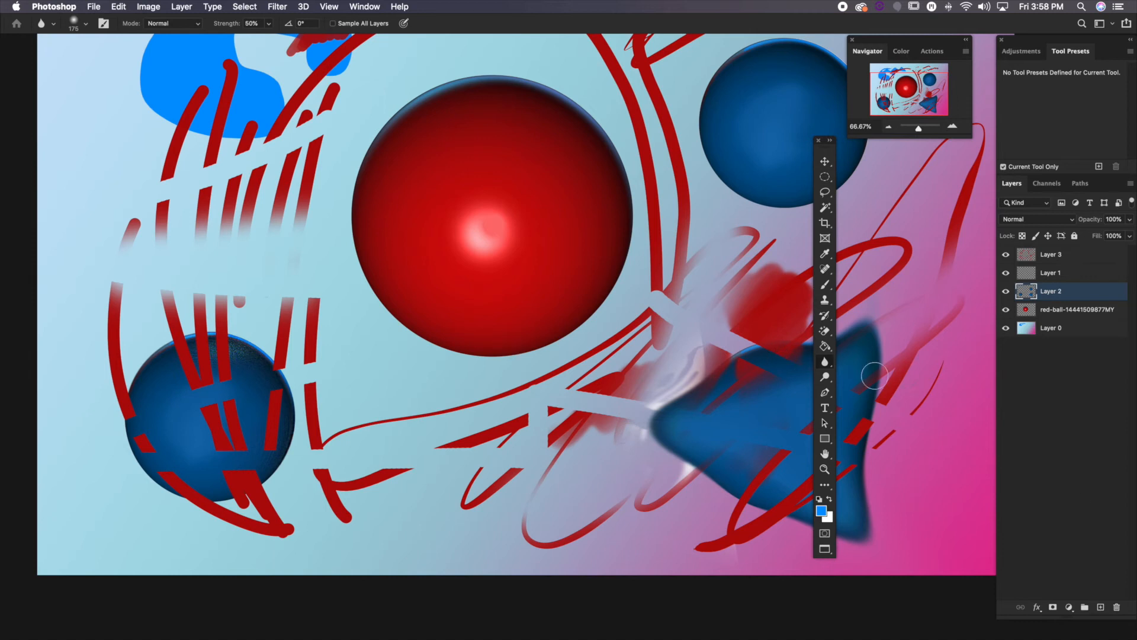
Lighten the upper-right blue ball's midtones using the Dodge tool with a 500 px brush and the Midtones range
left_click(824, 378)
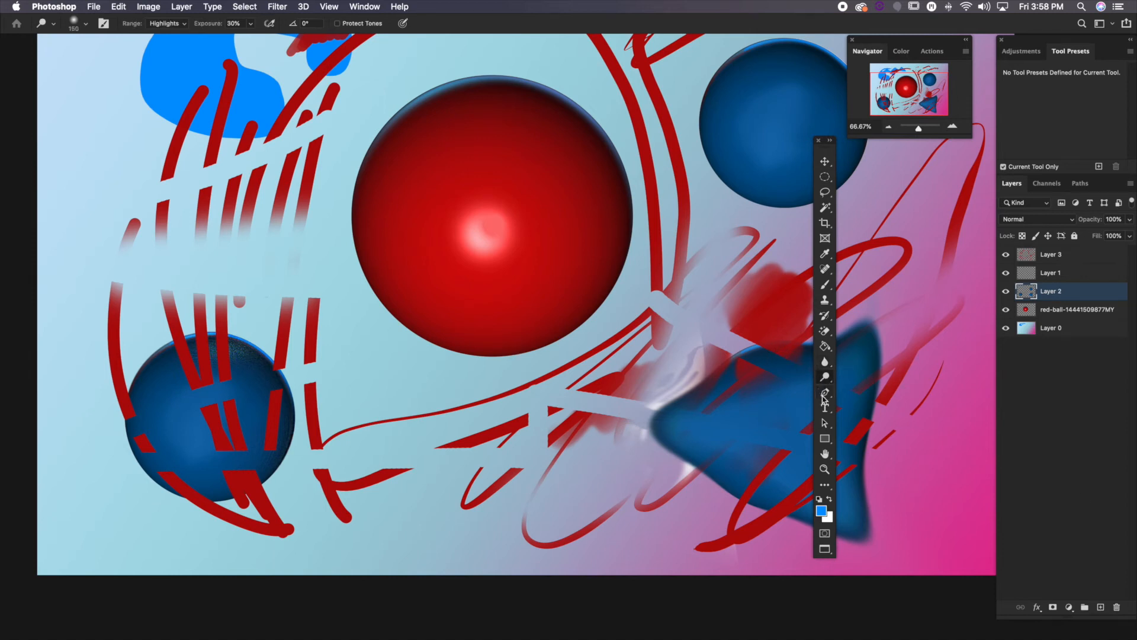
left_click_drag(705, 244, 488, 356)
key("bracketright")
key("bracketright")
key("bracketright")
key("bracketright")
key("bracketright")
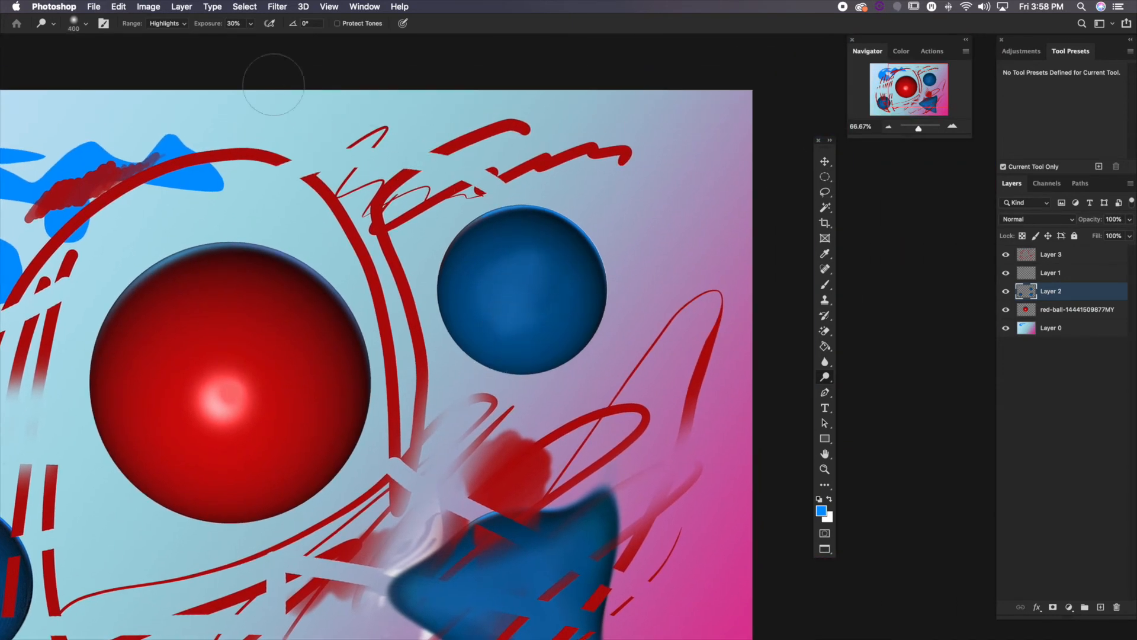
left_click(165, 25)
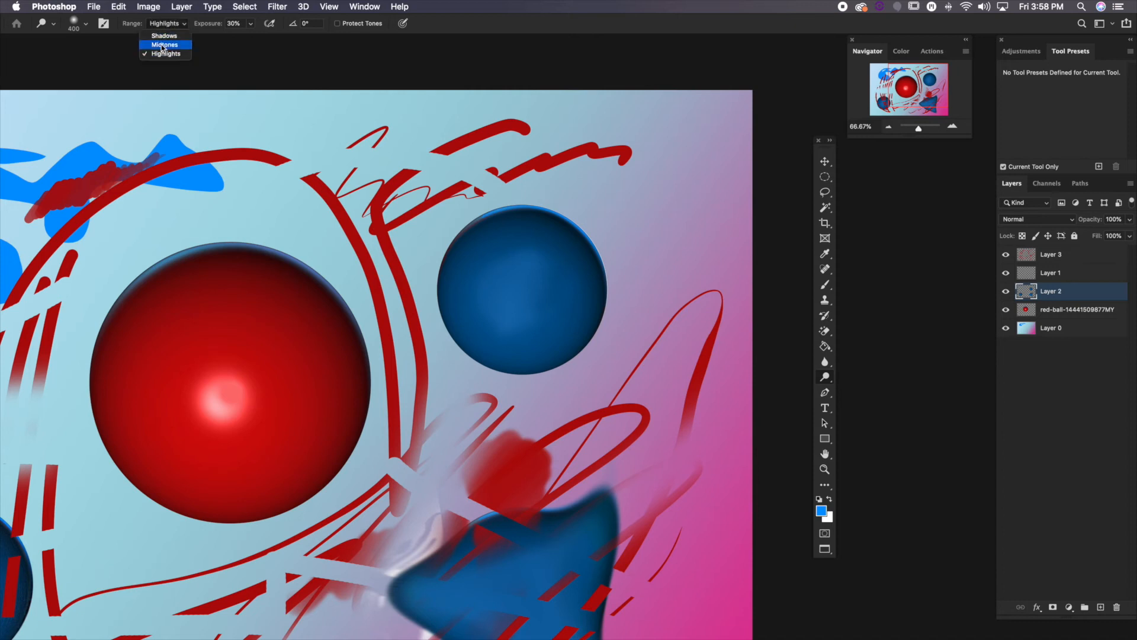
left_click(164, 47)
key("bracketright")
key("bracketright")
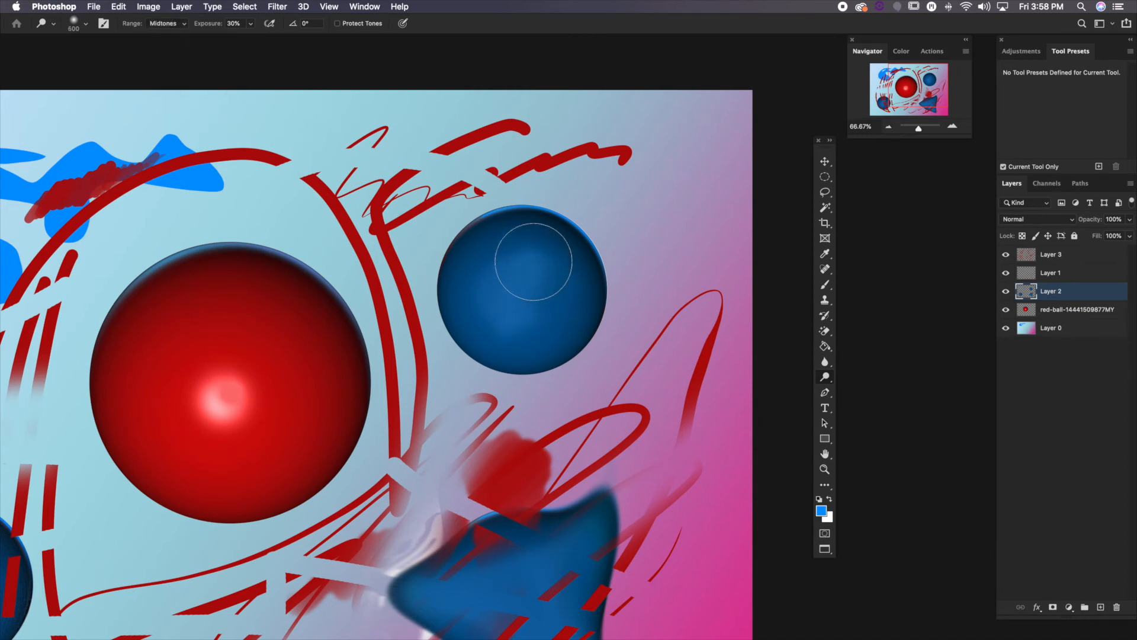
mouse_move(511, 310)
left_mouse_down()
mouse_move(565, 291)
mouse_move(566, 279)
mouse_move(469, 265)
mouse_move(463, 293)
mouse_move(504, 248)
mouse_move(583, 288)
mouse_move(570, 257)
mouse_move(454, 346)
mouse_move(603, 338)
left_mouse_up()
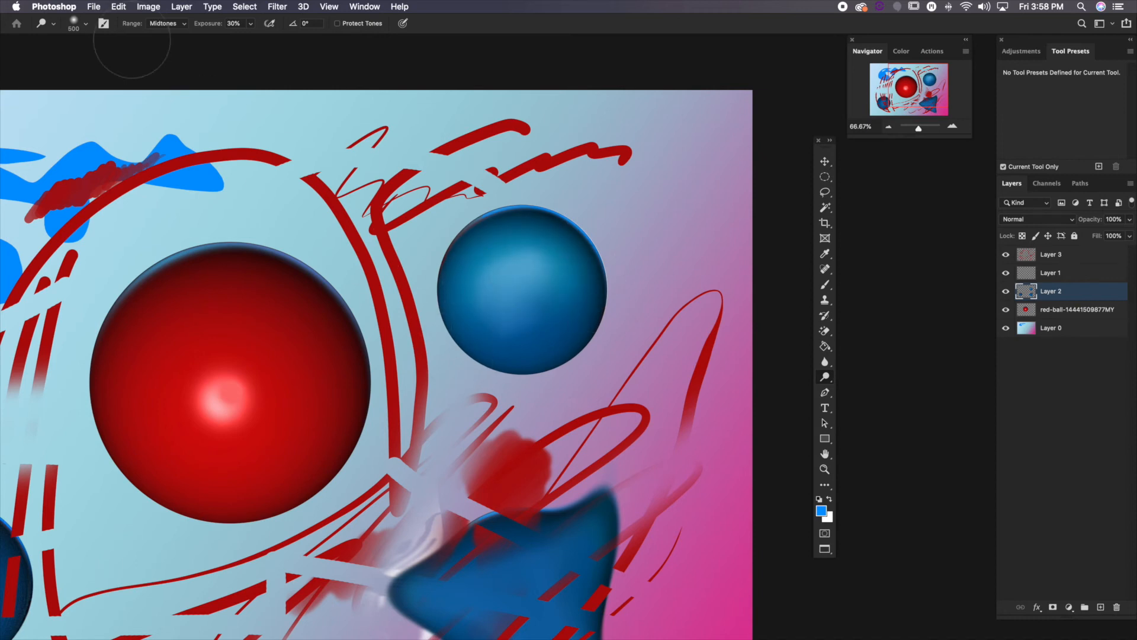
Dodge the lower edge of the upper-right ball with the Shadows range, and return the range to Midtones
left_click(158, 25)
left_click(162, 13)
mouse_move(608, 323)
left_mouse_down()
mouse_move(463, 395)
mouse_move(563, 322)
mouse_move(468, 349)
left_mouse_up()
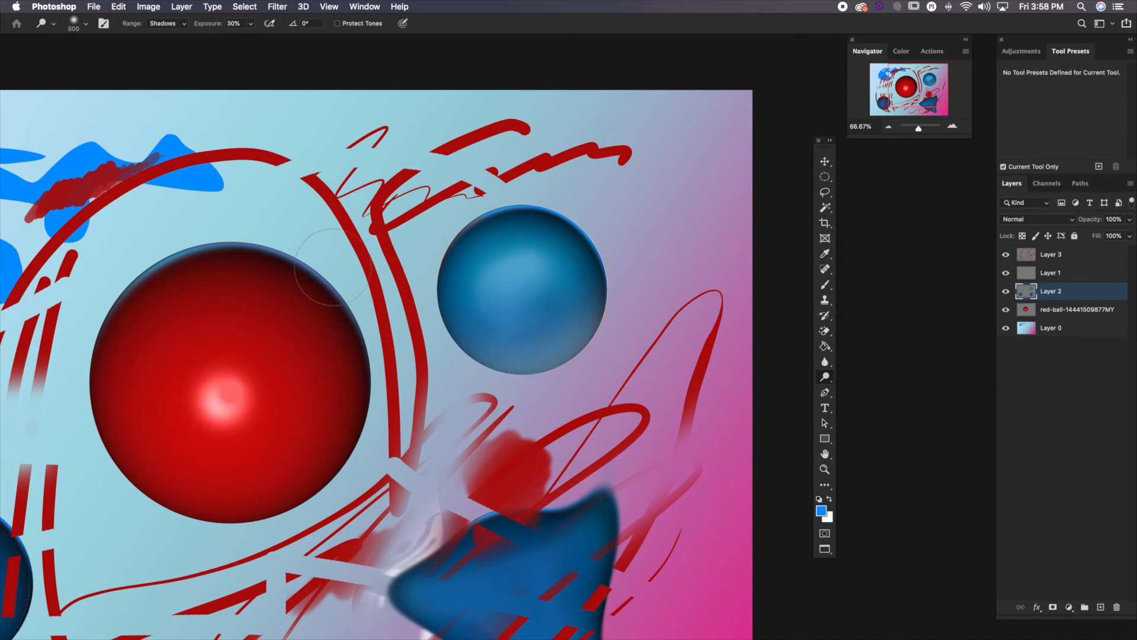
scroll(155, 59, "down", 1)
left_click(166, 23)
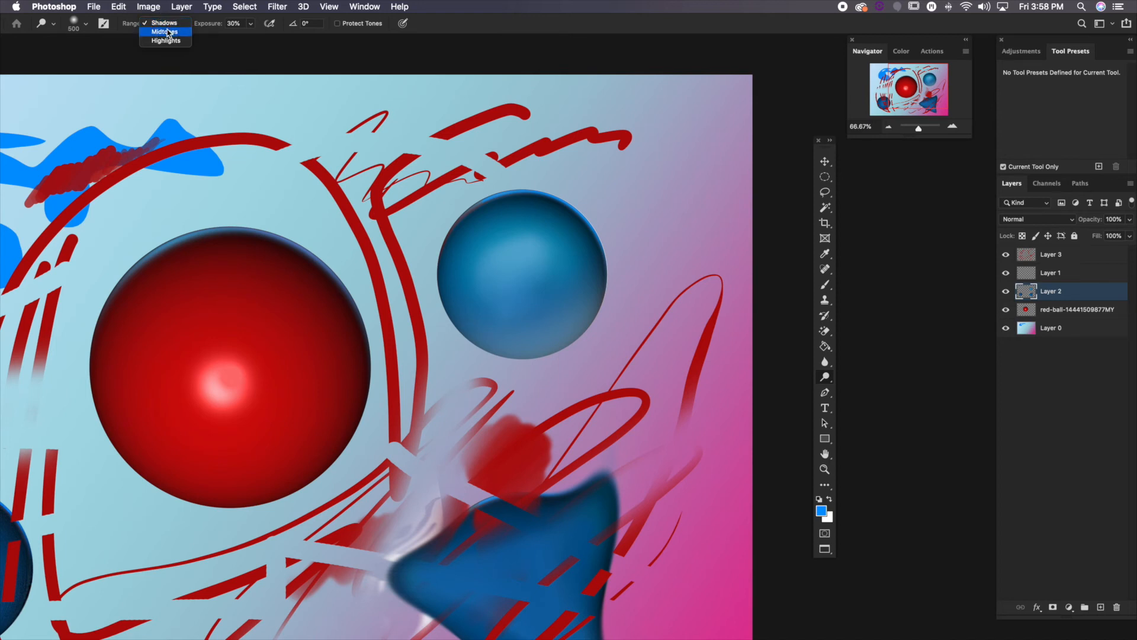
left_click(165, 32)
Darken the lower edge of the upper-right ball using the Burn tool with a 400 px brush and the Midtones range
right_click(825, 377)
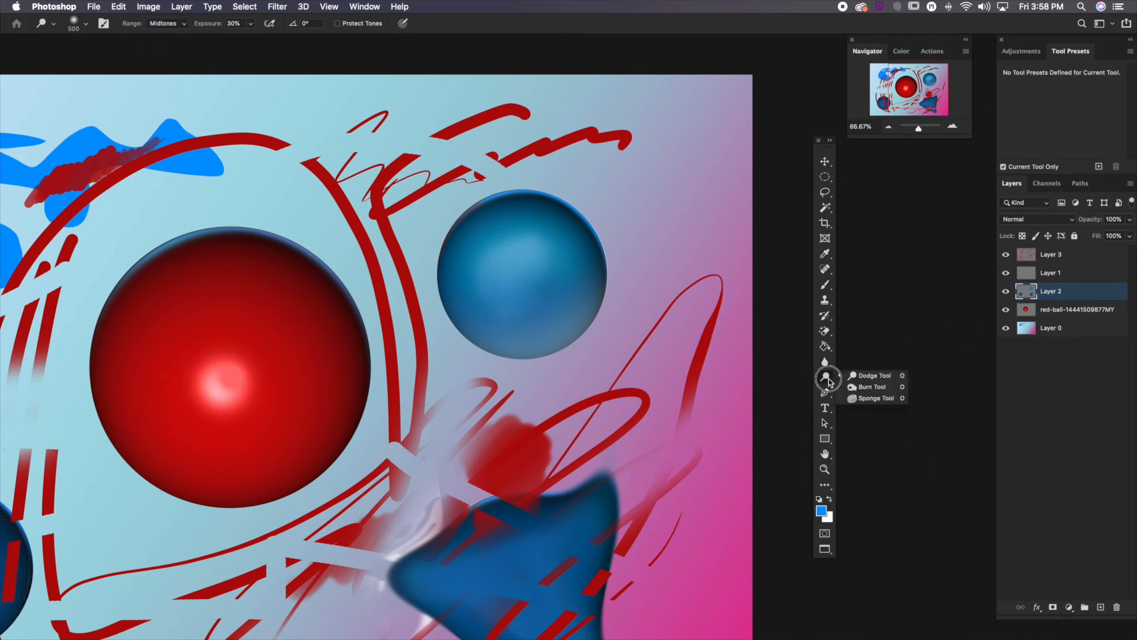
left_click(864, 388)
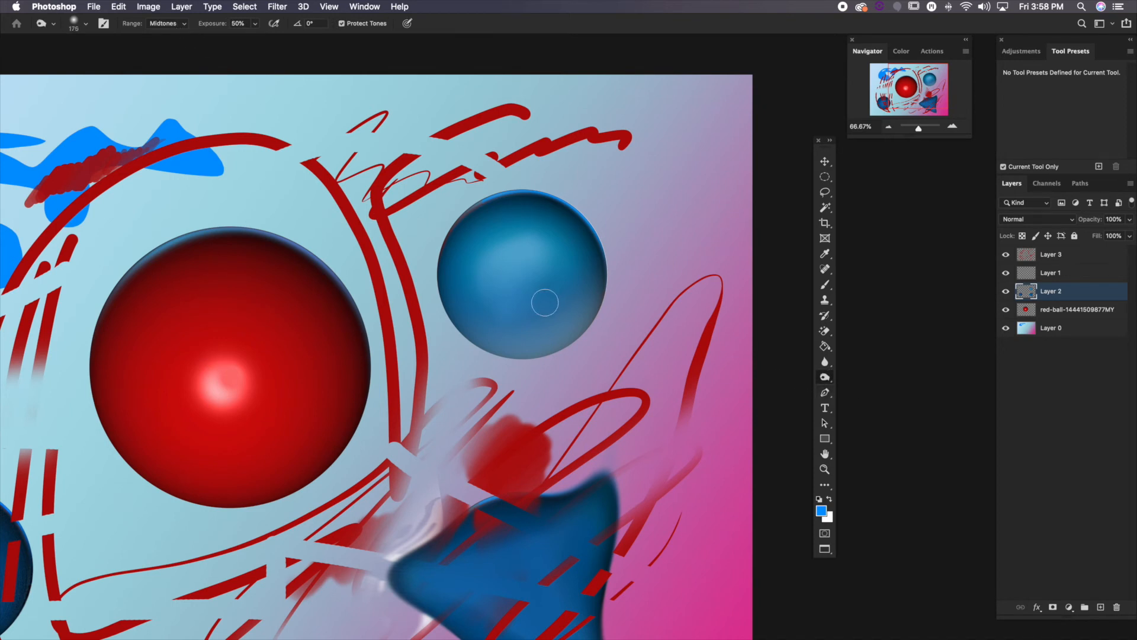
key("bracketright")
key("bracketright")
key("bracketright")
key("bracketright")
mouse_move(461, 274)
left_mouse_down()
mouse_move(495, 366)
mouse_move(547, 392)
mouse_move(562, 364)
mouse_move(431, 291)
mouse_move(692, 260)
mouse_move(644, 244)
mouse_move(547, 374)
mouse_move(383, 313)
mouse_move(517, 383)
left_mouse_up()
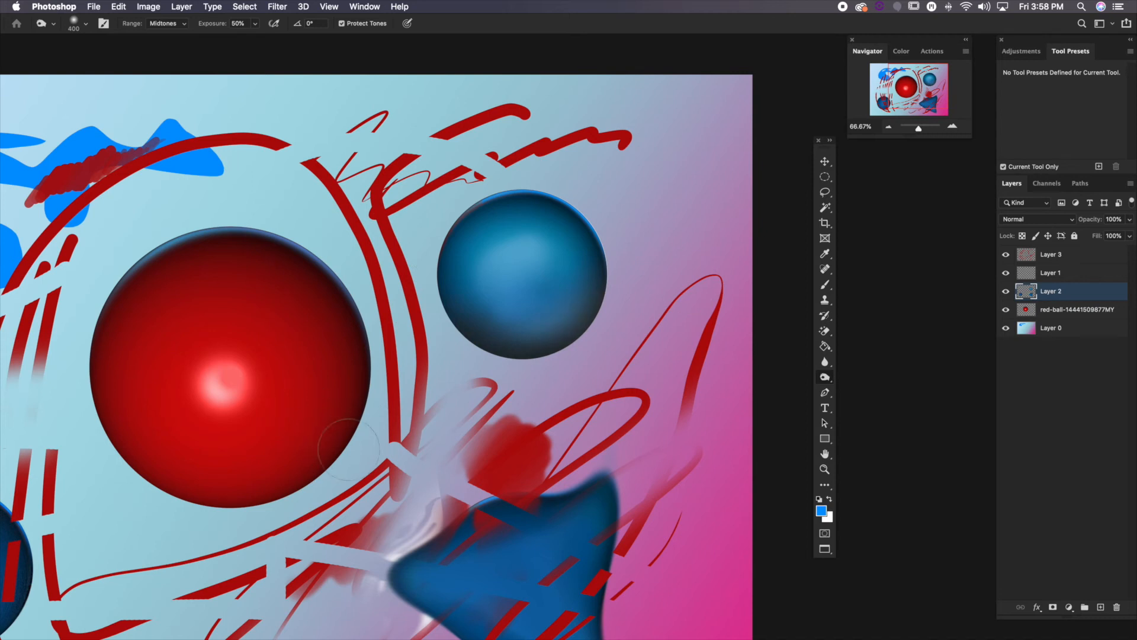
left_click(167, 25)
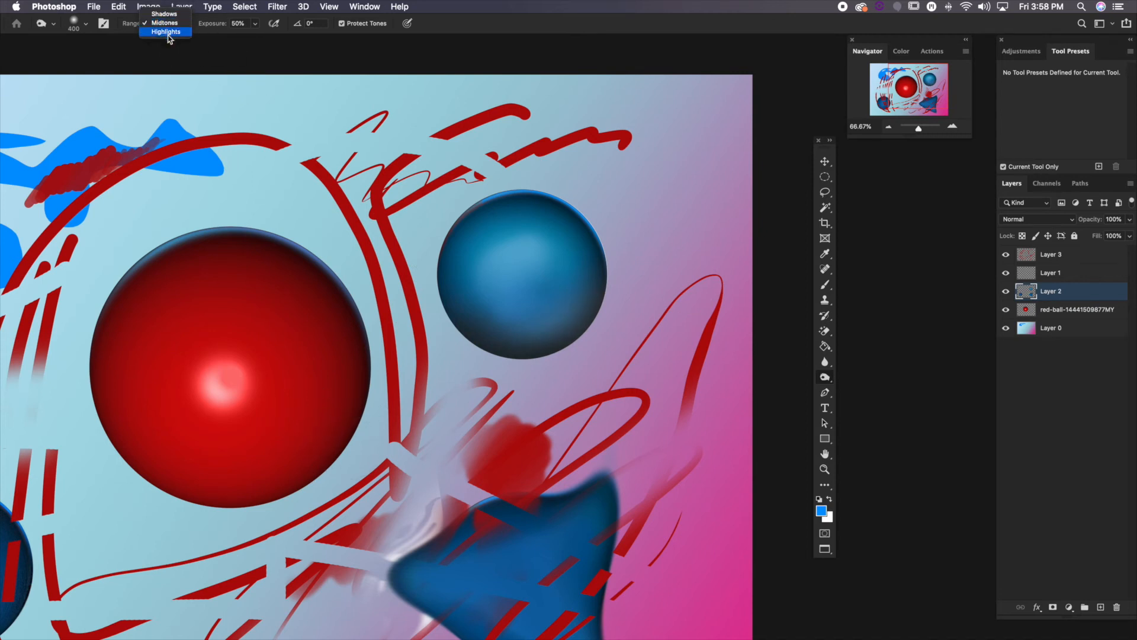
left_click(473, 26)
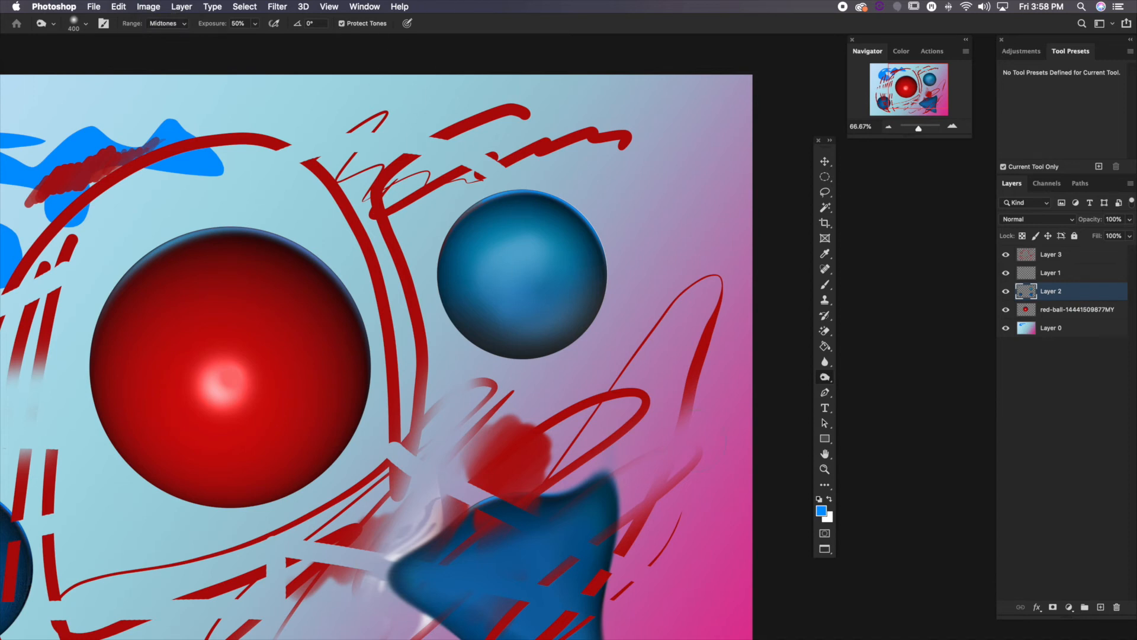
Desaturate a horizontal band across the middle of the upper-right ball using the Sponge tool in Desaturate mode
left_click_drag(823, 377, 842, 403)
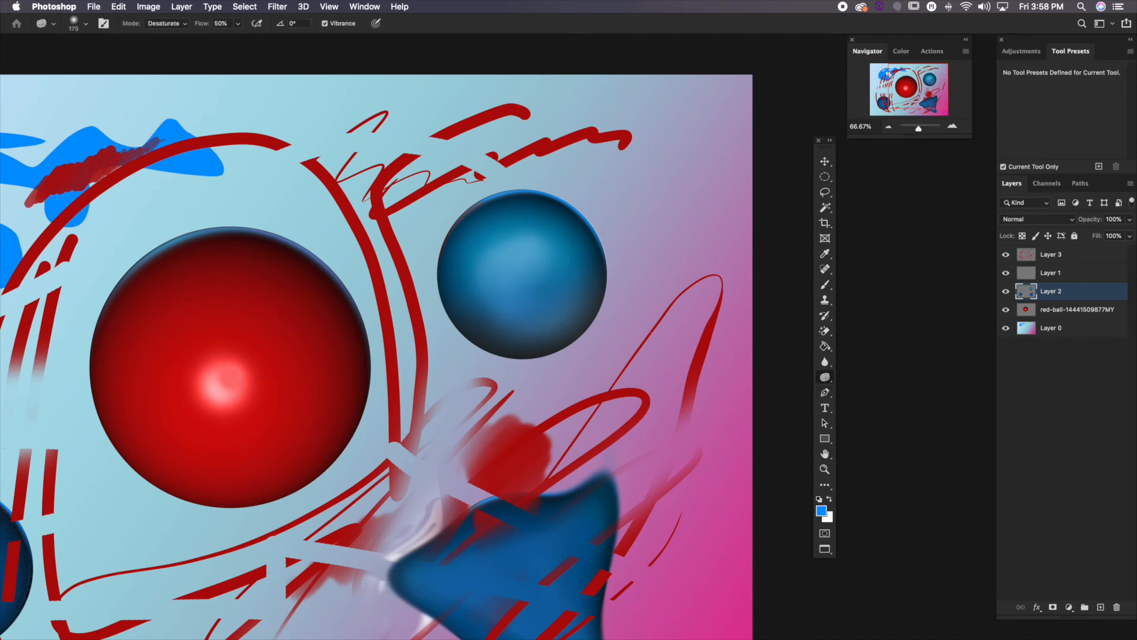
key("bracketright")
key("bracketright")
key("bracketright")
key("bracketleft")
key("bracketleft")
key("bracketleft")
mouse_move(445, 271)
left_mouse_down()
mouse_move(472, 272)
mouse_move(447, 257)
mouse_move(494, 277)
mouse_move(428, 267)
mouse_move(592, 272)
mouse_move(406, 266)
mouse_move(619, 268)
mouse_move(438, 263)
mouse_move(592, 277)
mouse_move(533, 254)
mouse_move(578, 273)
left_mouse_up()
key("s")
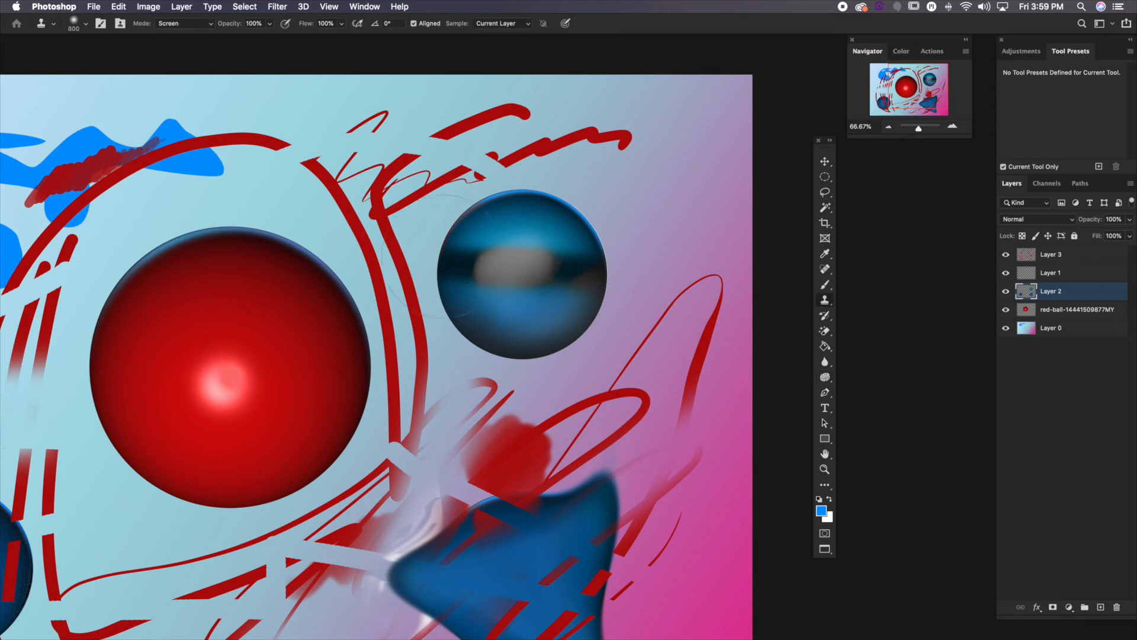
key("bracketleft")
key("bracketleft")
key("bracketleft")
key("bracketleft")
key("bracketleft")
key("bracketleft")
left_click(824, 305)
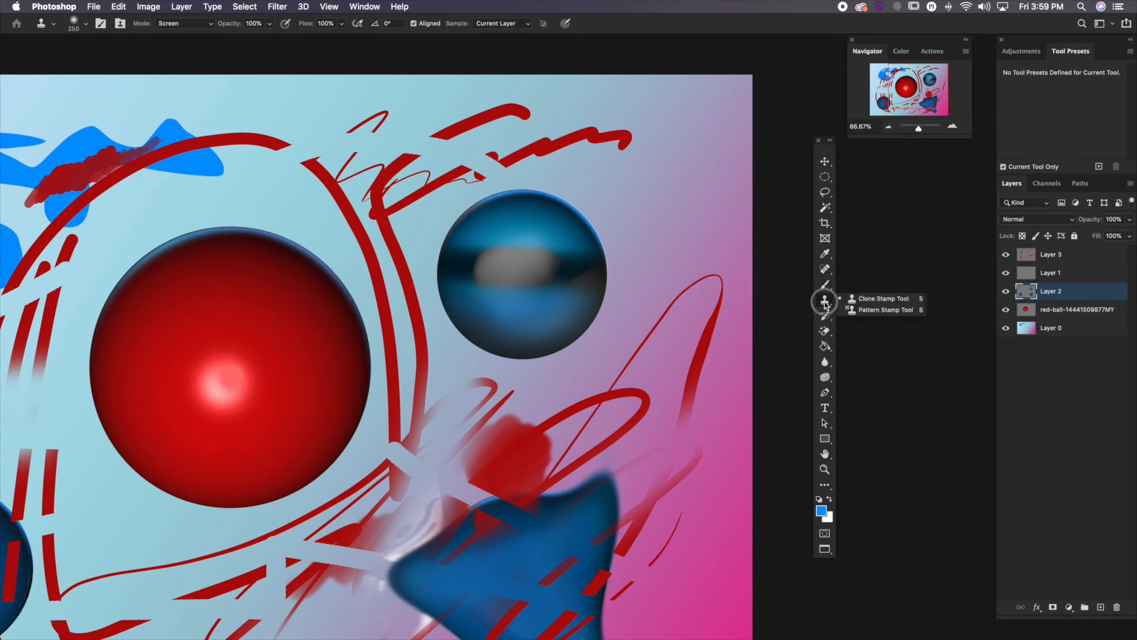
left_click(825, 377)
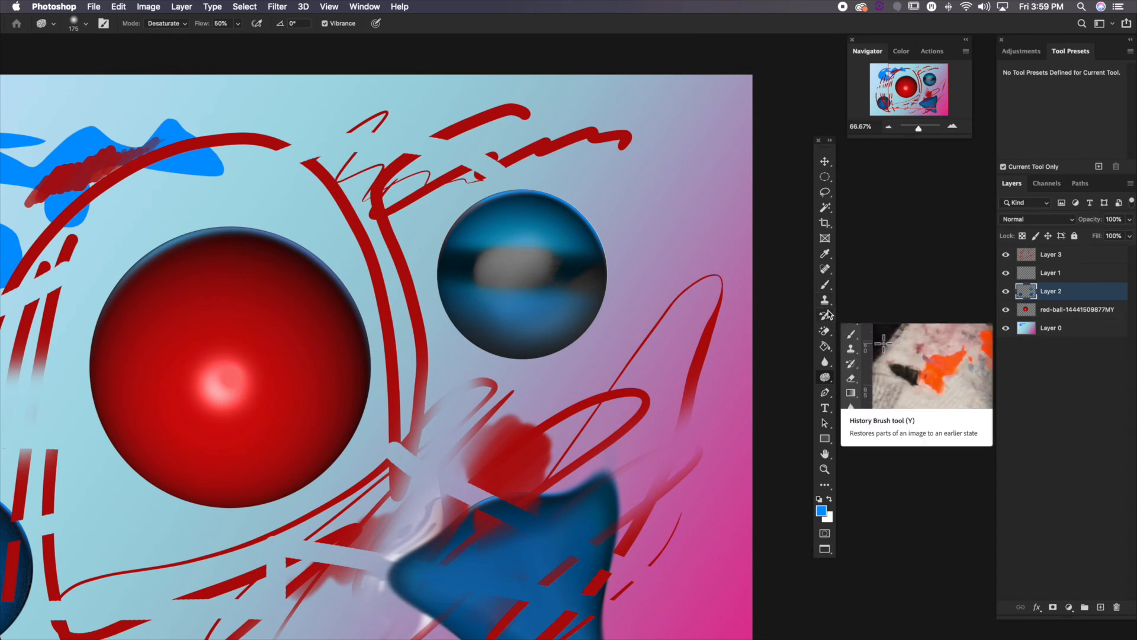
Sample the grey from the desaturated centre of the upper-right ball as foreground colour and accept it in the Color Picker
left_click(824, 254)
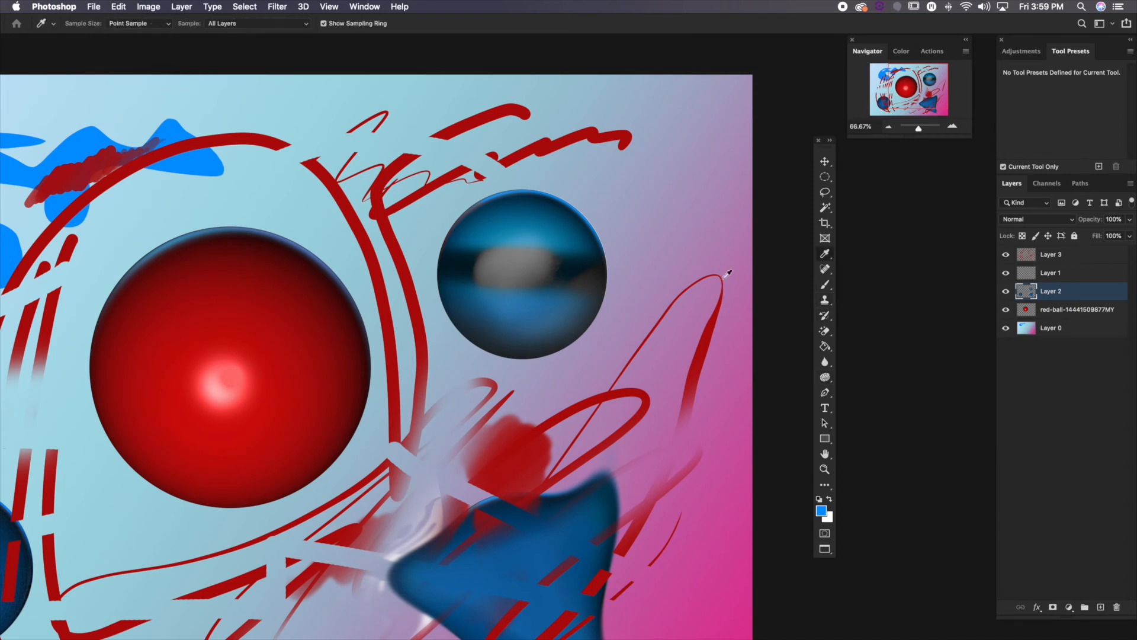
left_click(516, 259)
left_click(823, 512)
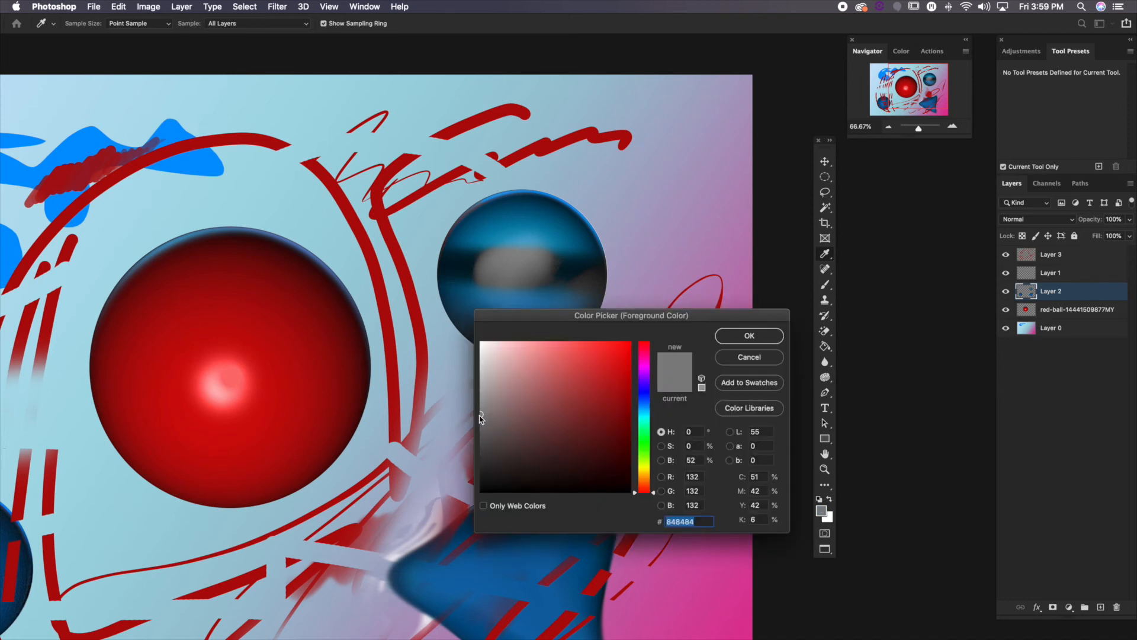
left_click_drag(480, 416, 476, 415)
left_click(758, 336)
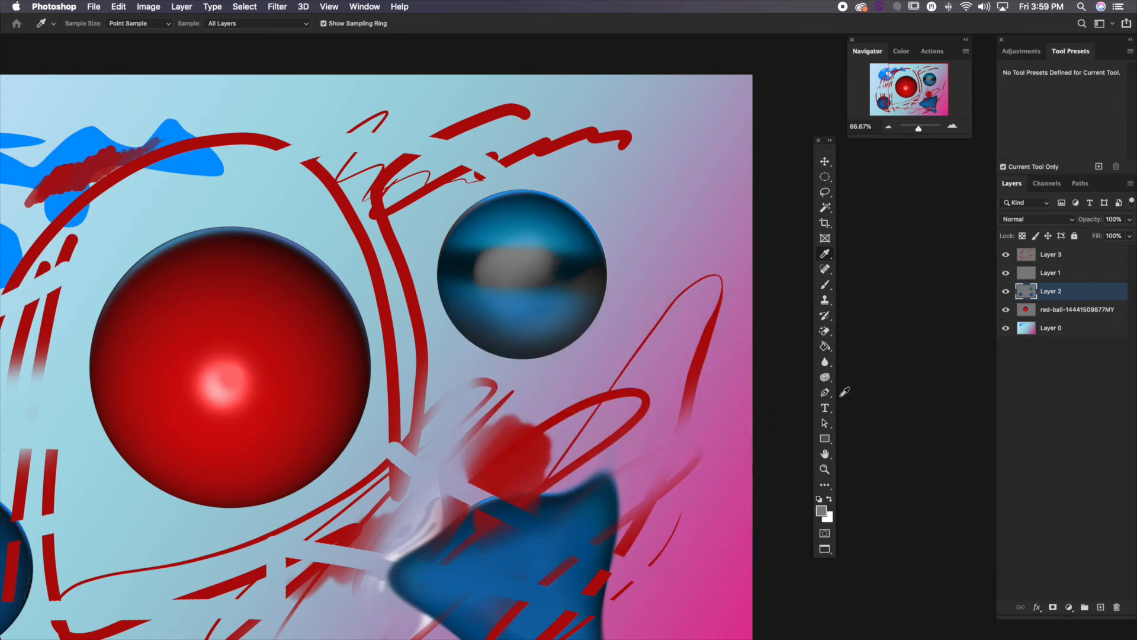
Choose the Pen tool and move the floating toolbox closer to the artwork's right side
left_click(825, 393)
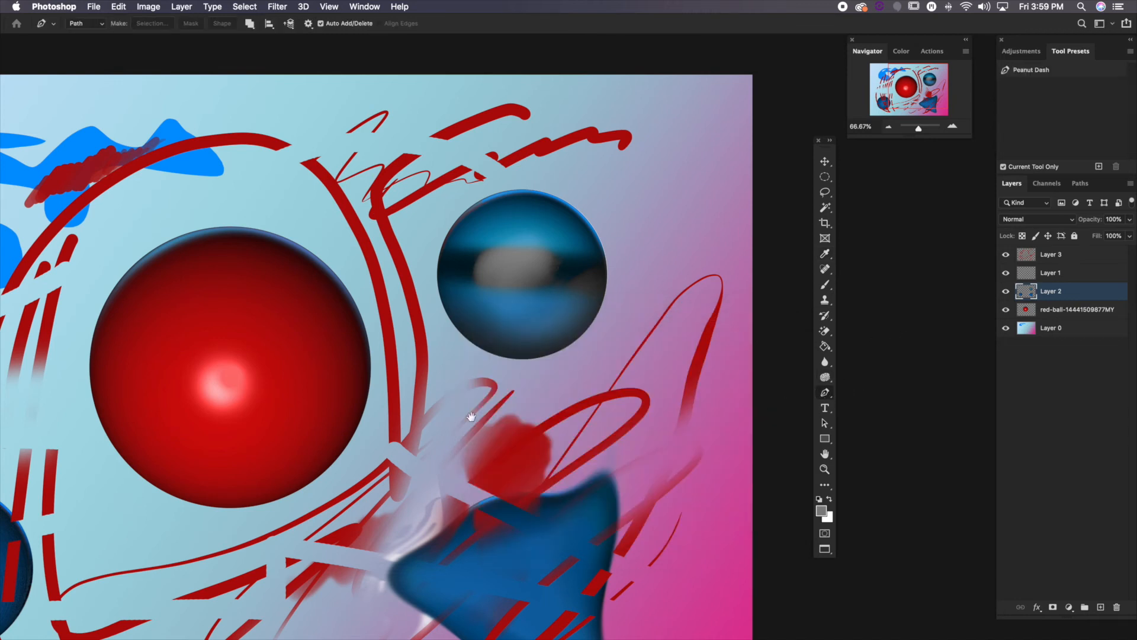
left_click_drag(415, 408, 546, 356)
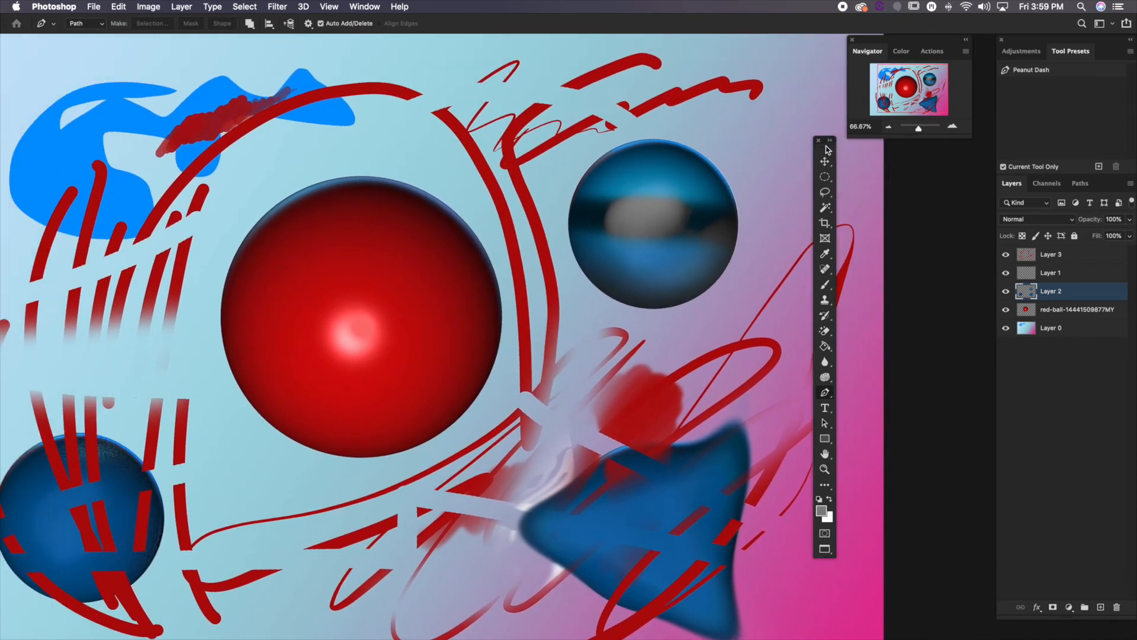
left_click_drag(828, 150, 821, 197)
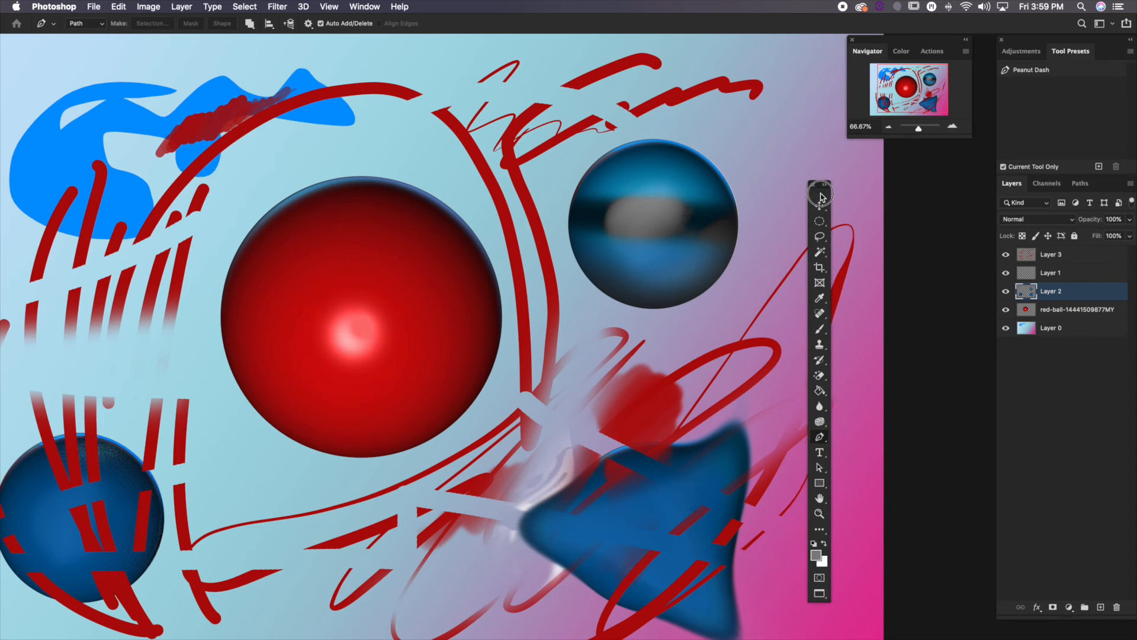
left_click_drag(821, 197, 782, 188)
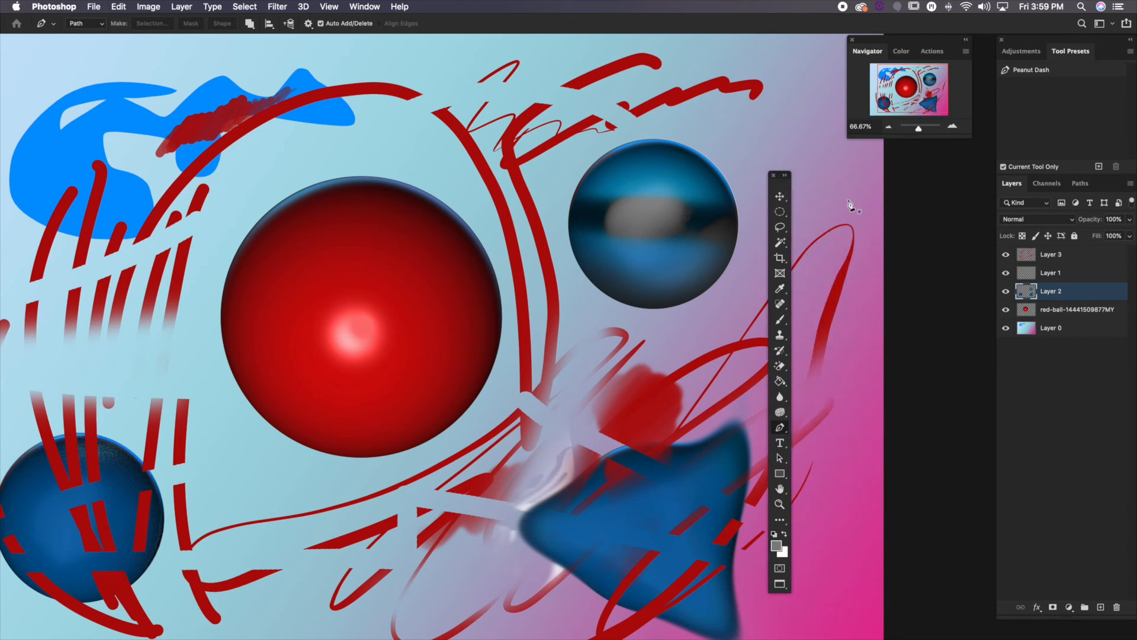
Draw a closed path of six straight segments around the large red ball, placing the anchor points on its edge
double_click(953, 129)
left_click_drag(307, 264, 652, 346)
left_click_drag(246, 181, 474, 344)
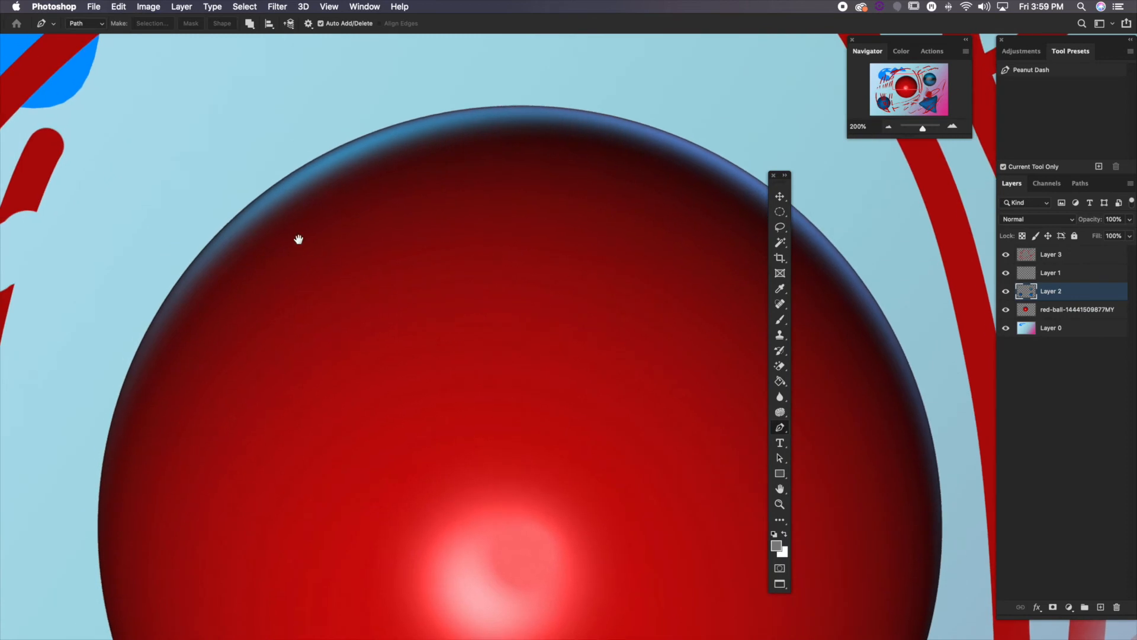
left_click_drag(299, 239, 277, 249)
left_click(889, 128)
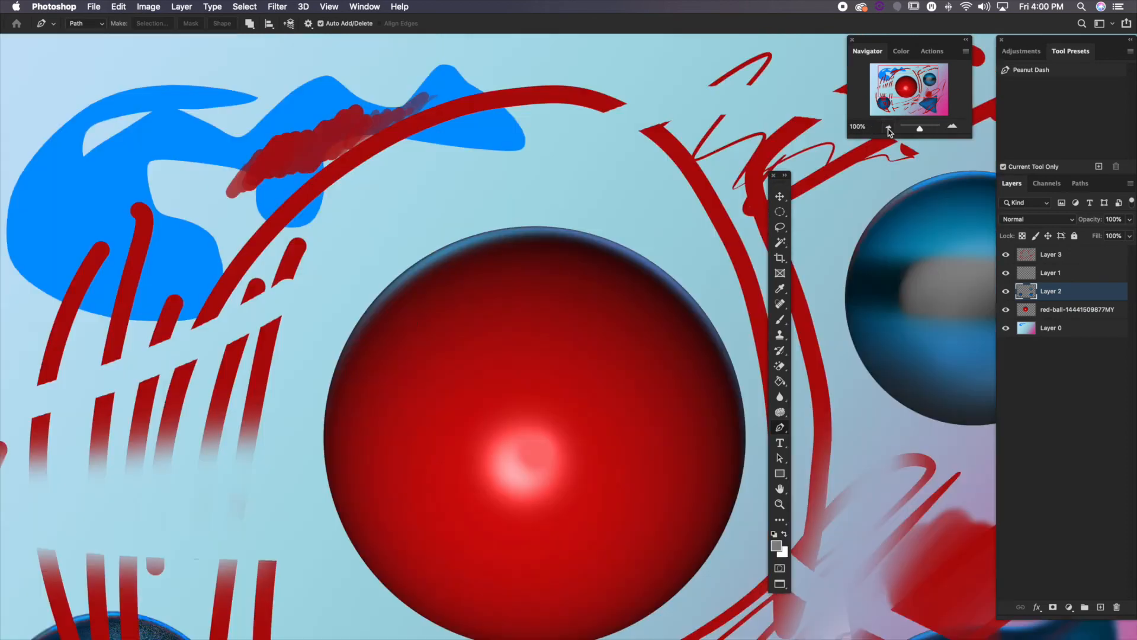
left_click_drag(371, 326, 255, 303)
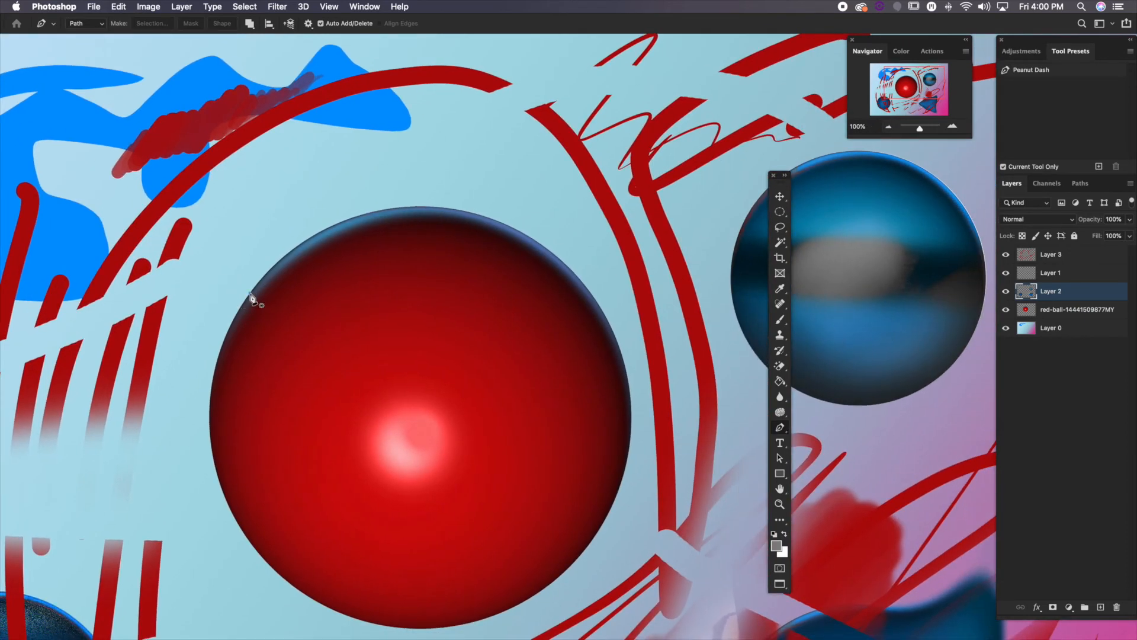
left_click(250, 293)
left_click(424, 208)
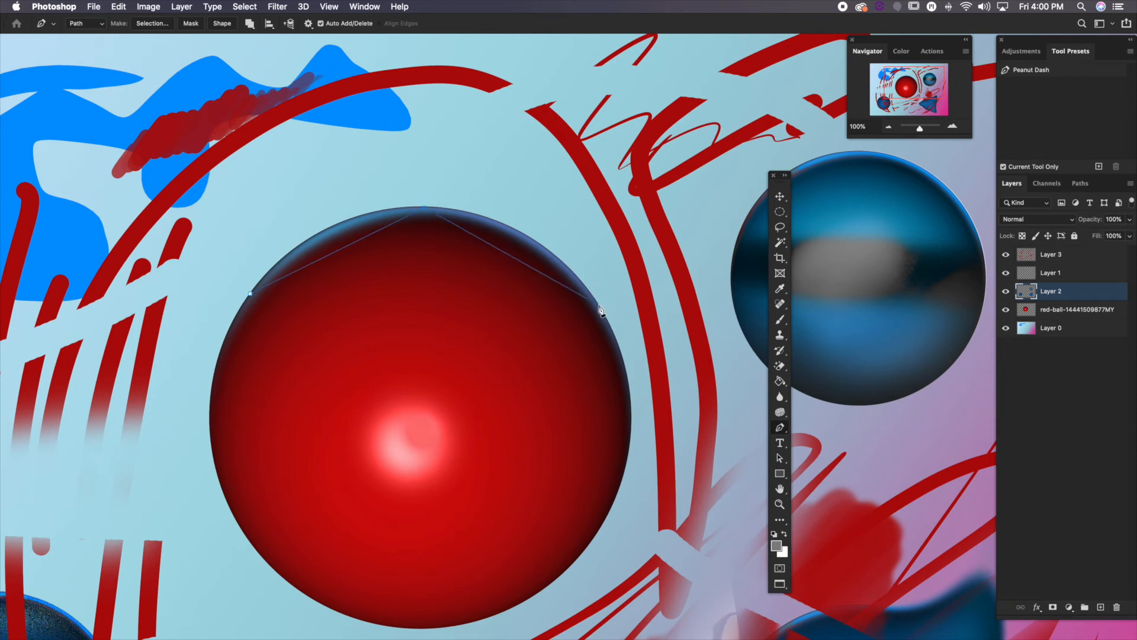
left_click(599, 306)
left_click(621, 478)
left_click(408, 626)
left_click(232, 513)
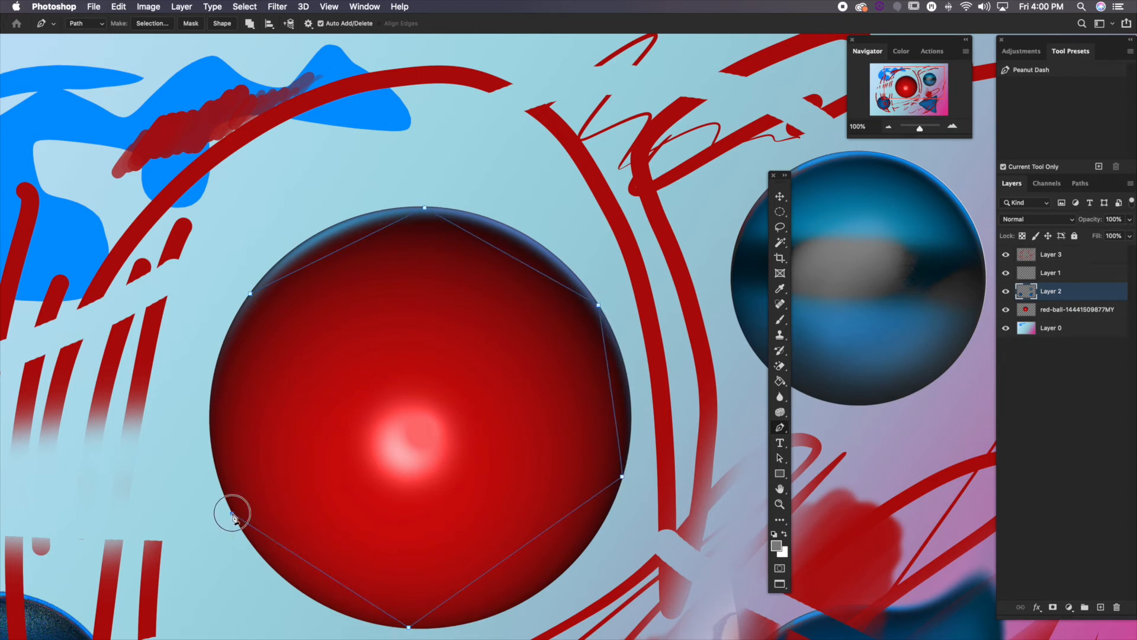
left_click(251, 295)
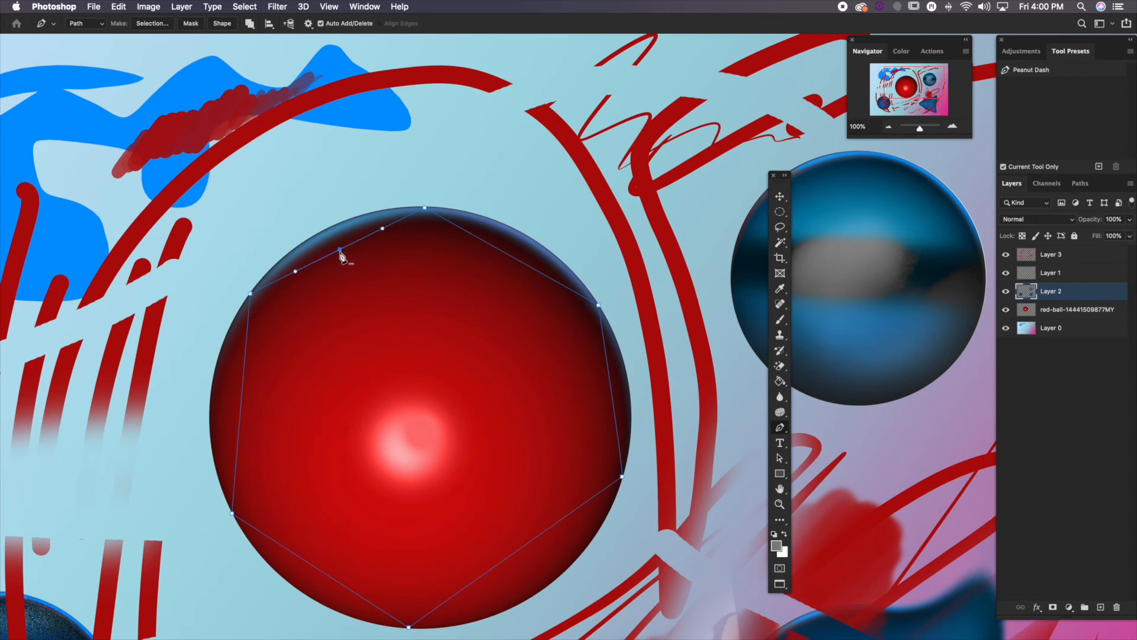
Add anchor points to the path's upper and right-hand segments and curve them onto the edge of the large red ball
left_click_drag(339, 251, 327, 228)
left_click_drag(521, 257, 524, 237)
left_click_drag(611, 389, 630, 388)
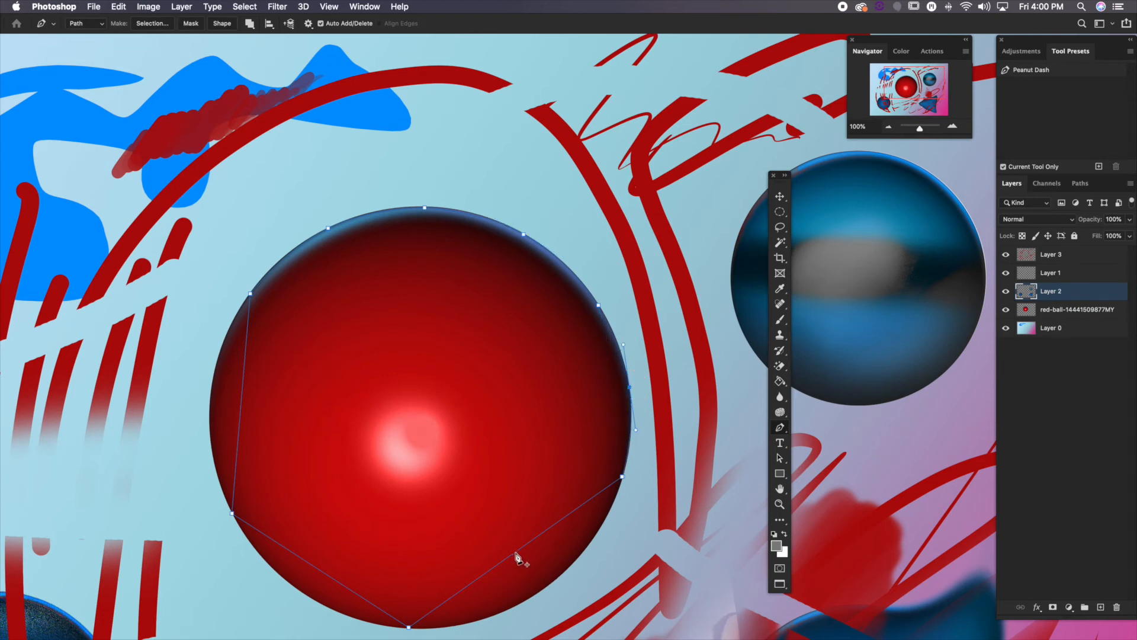
left_click_drag(516, 551, 545, 596)
left_click_drag(593, 553, 607, 549)
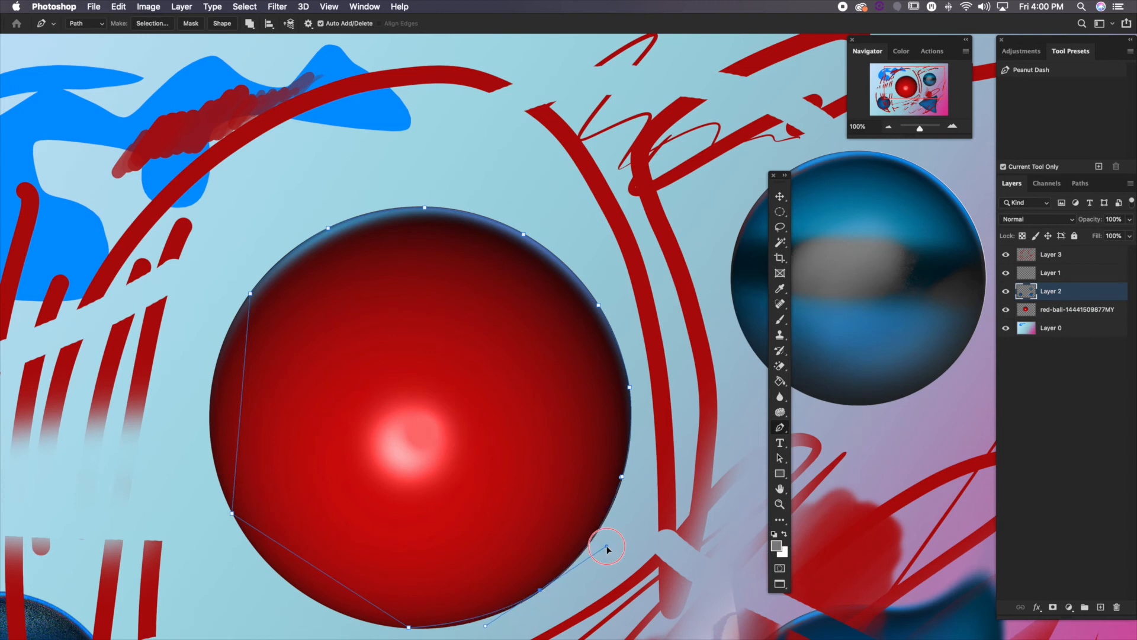
scroll(485, 630, "down", 3)
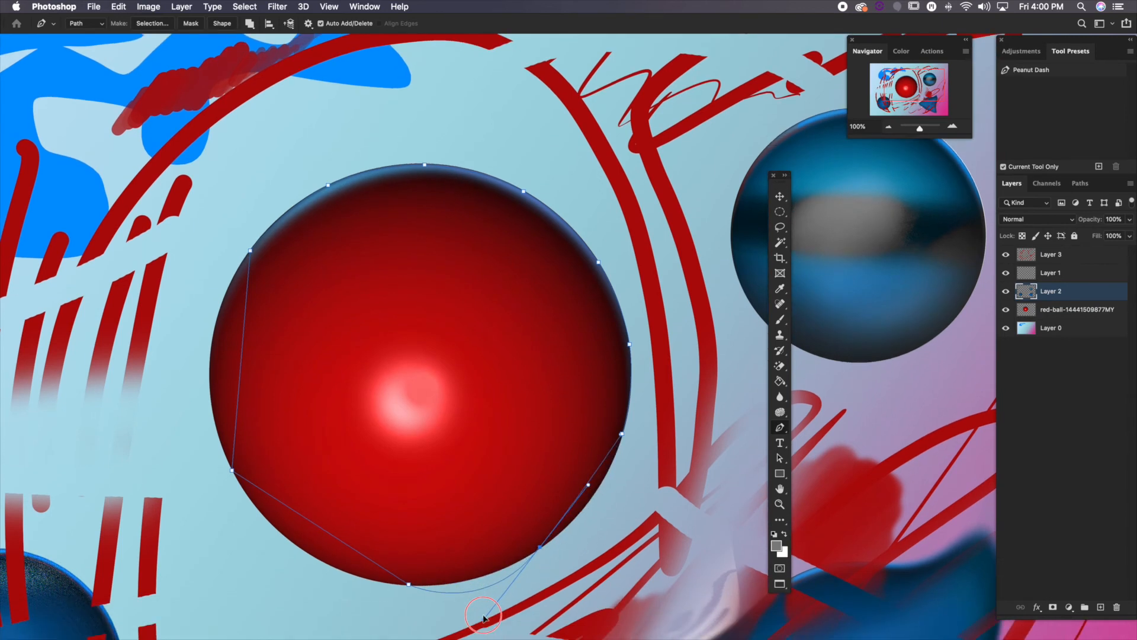
left_click_drag(464, 599, 471, 597)
Add anchor points to the path's lower-left and left segments and adjust their handles to follow the large red ball's outline
left_click(315, 523)
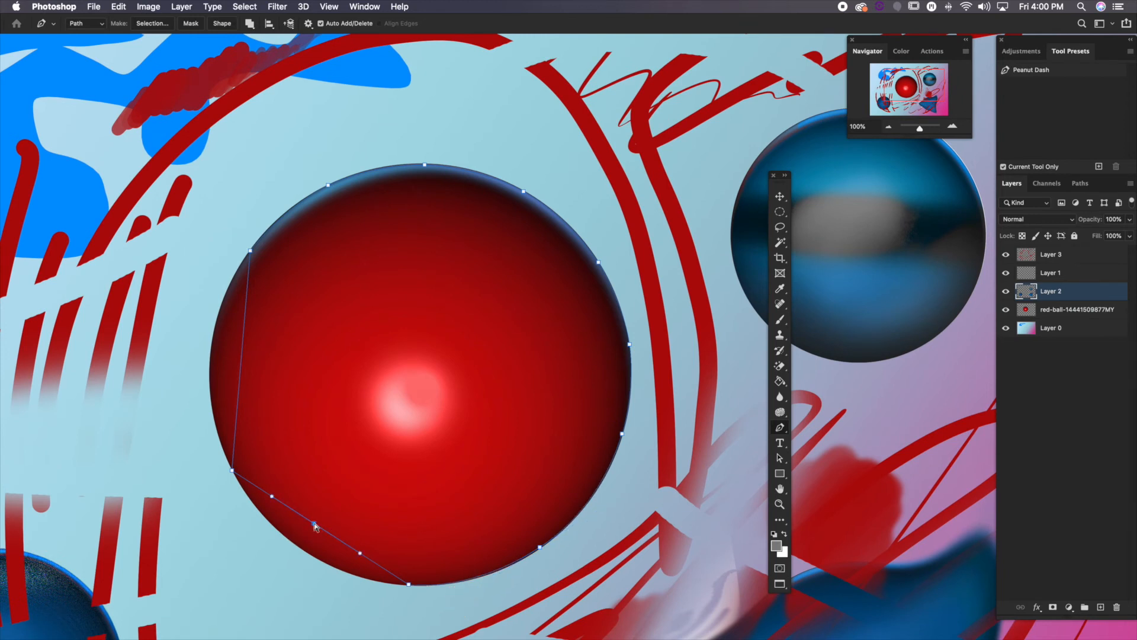
left_click_drag(315, 523, 300, 549)
left_click_drag(347, 579, 350, 583)
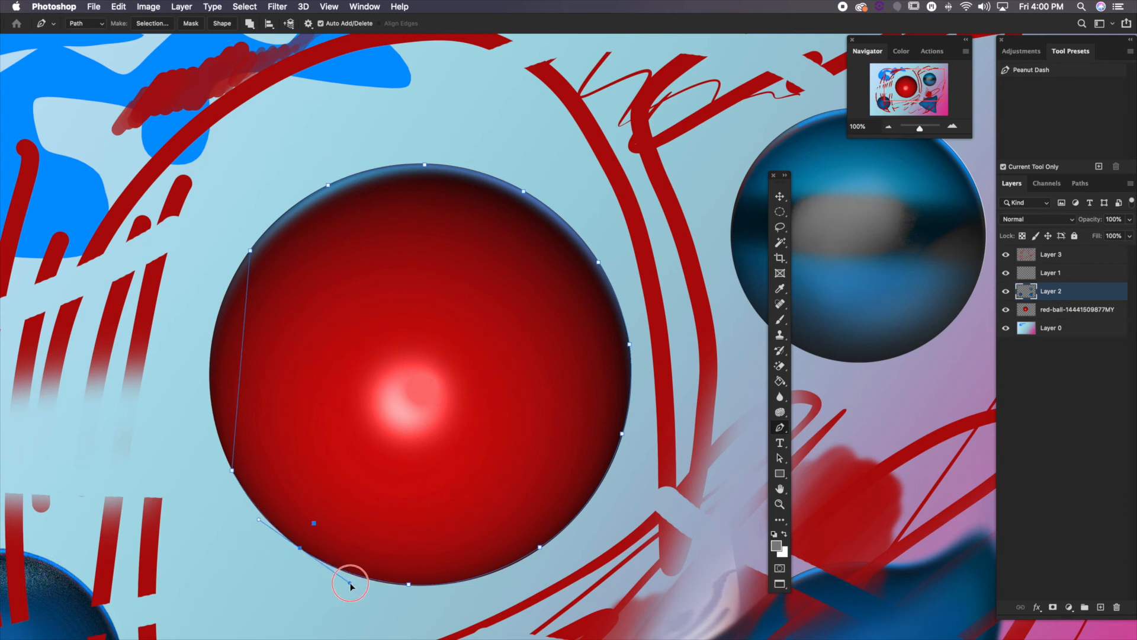
left_click(242, 358)
left_click_drag(242, 359, 211, 354)
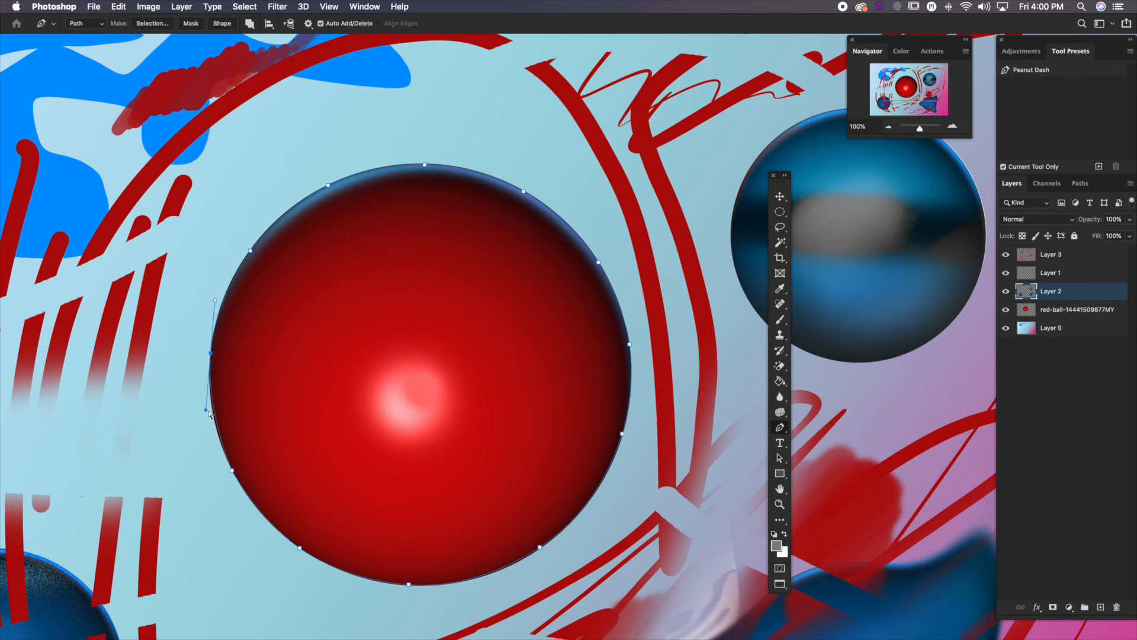
left_click_drag(208, 411, 204, 416)
left_click_drag(216, 301, 217, 292)
Load the work path as a selection and copy the large ball from the red-ball layer to a new layer
left_click(1080, 184)
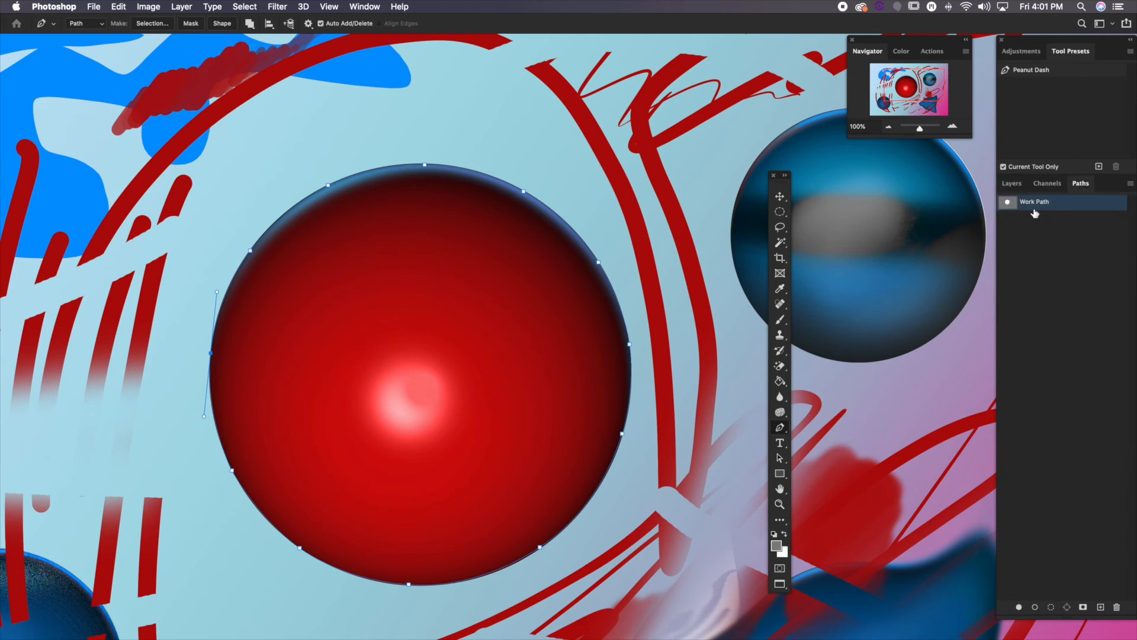
left_click(1008, 202, "super")
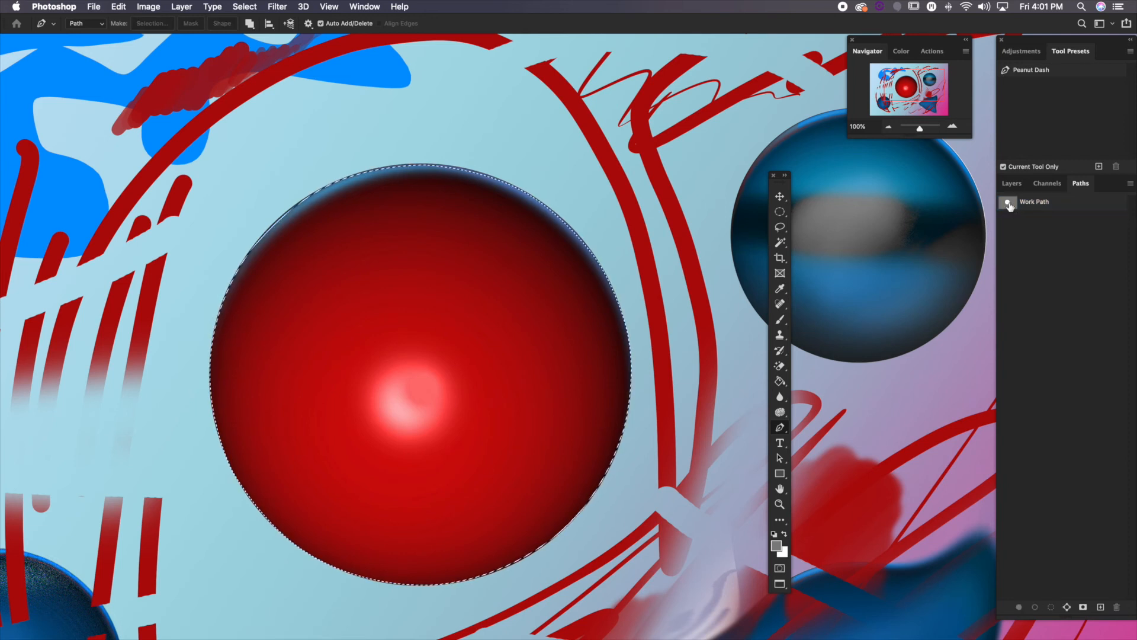
left_click(780, 227)
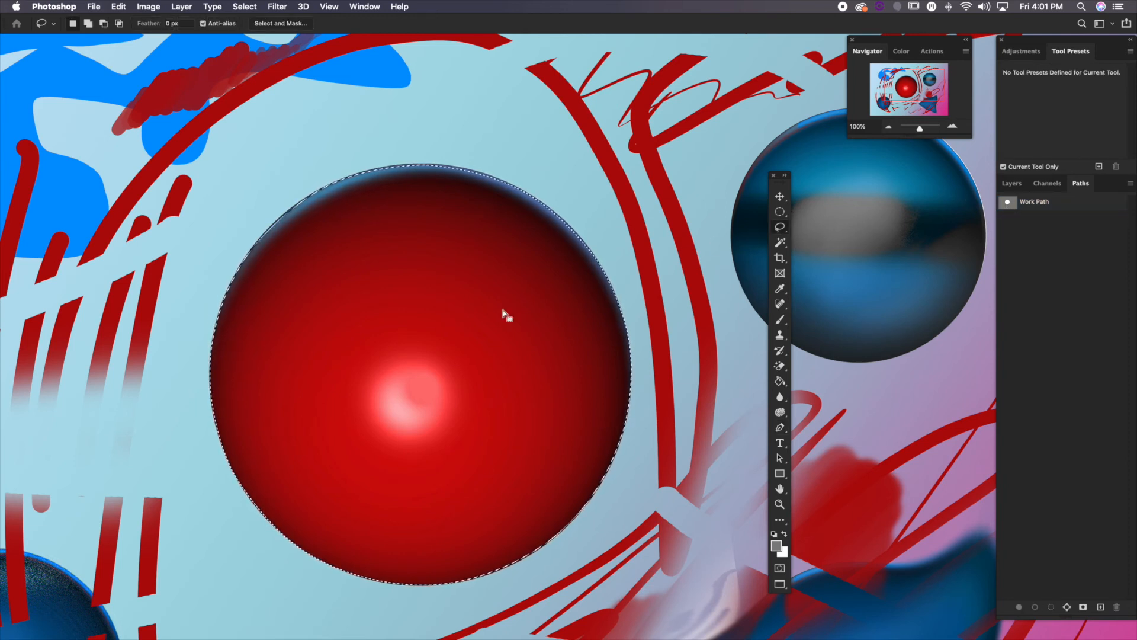
left_click(1013, 183)
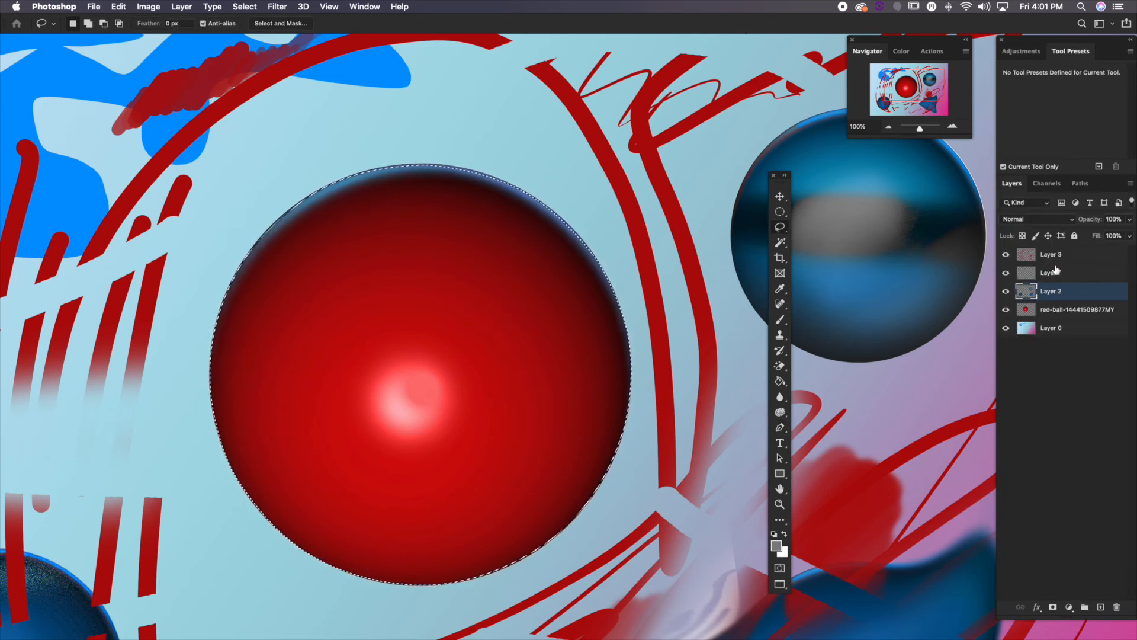
left_click(1037, 310)
right_click(501, 339)
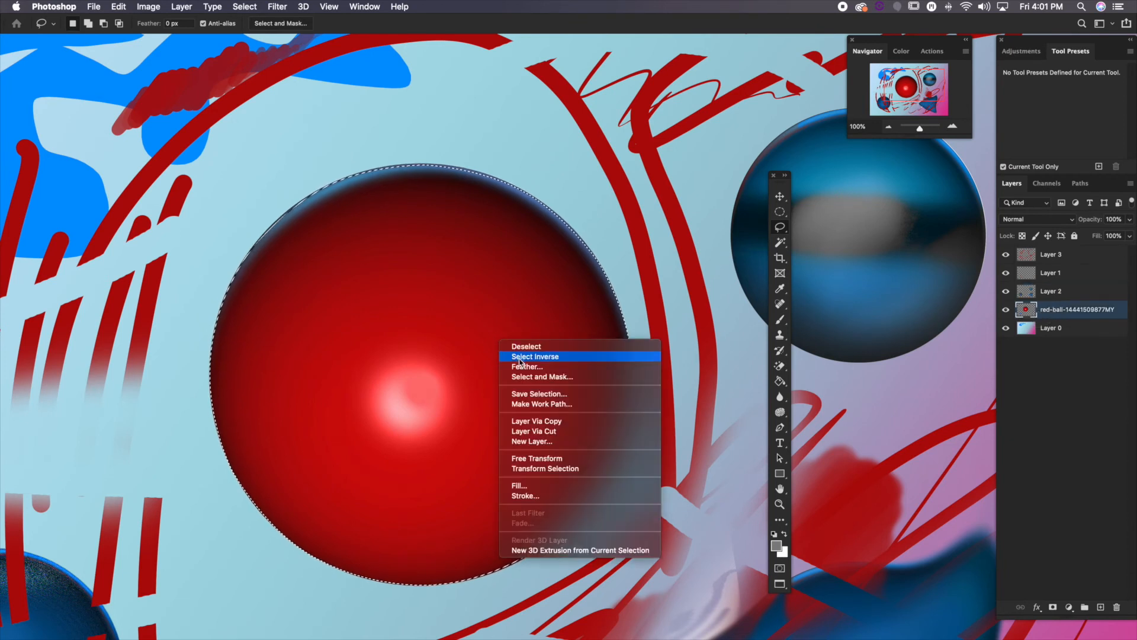
left_click(537, 421)
Move the copied red ball onto the dark-blue shape at the artwork's lower right and scale it down to under half size
left_click(889, 126)
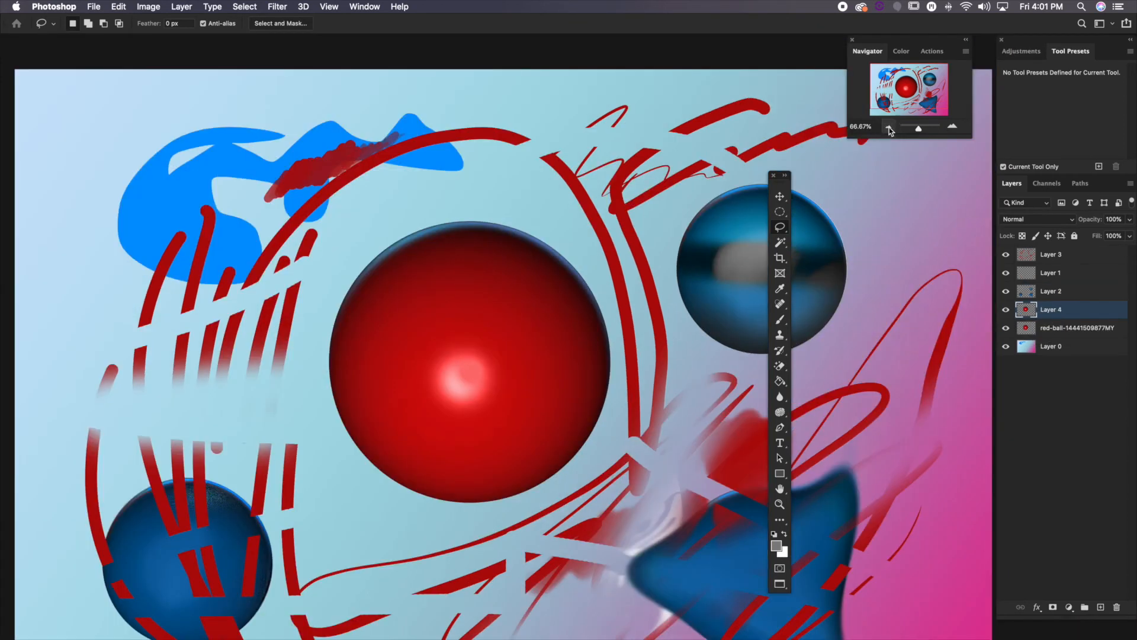
left_click(888, 126)
key("v")
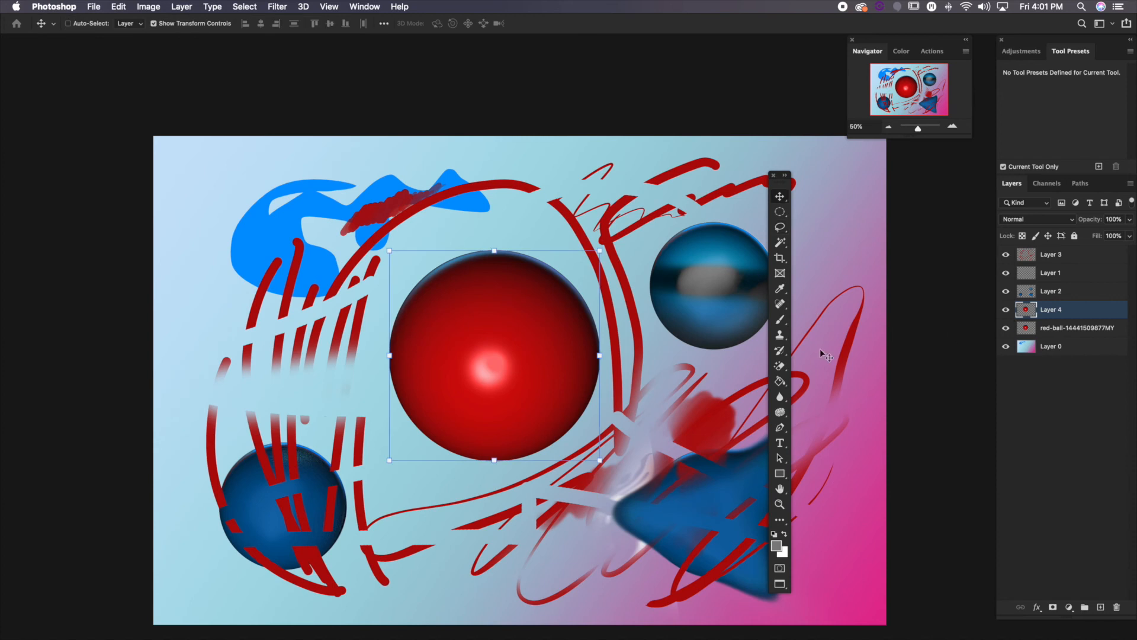
left_click_drag(526, 316, 672, 466)
left_click_drag(754, 400, 712, 459)
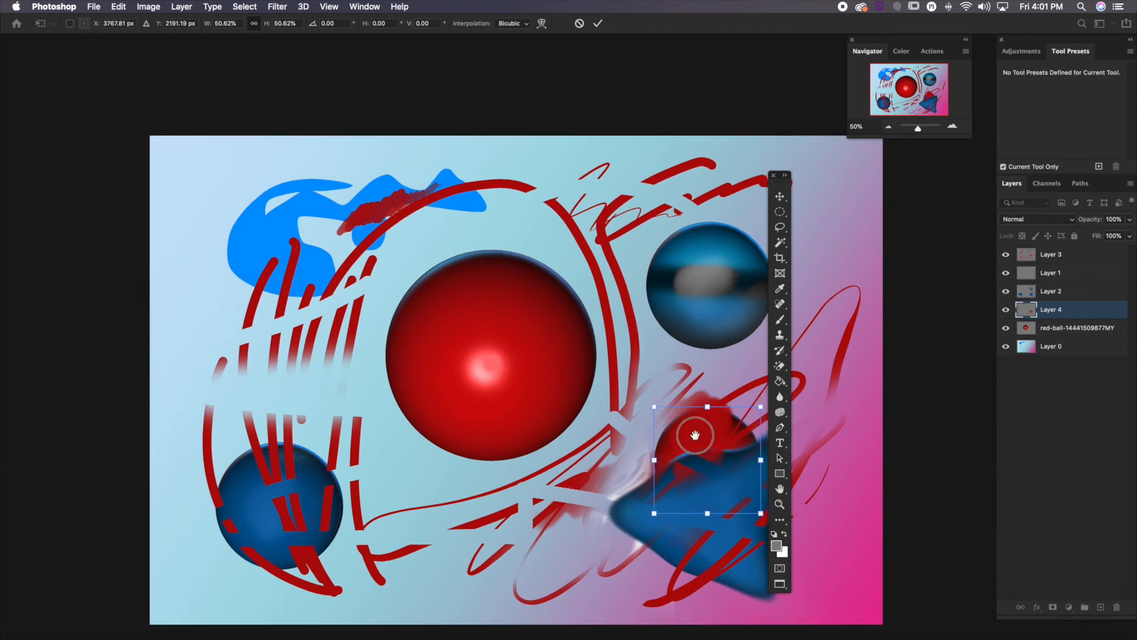
scroll(691, 432, "right", 5)
left_click_drag(501, 393, 595, 427)
Bring the copied ball's layer to the top of the stack, then shrink the ball slightly and shift it to the right
left_click_drag(1060, 311, 1076, 252)
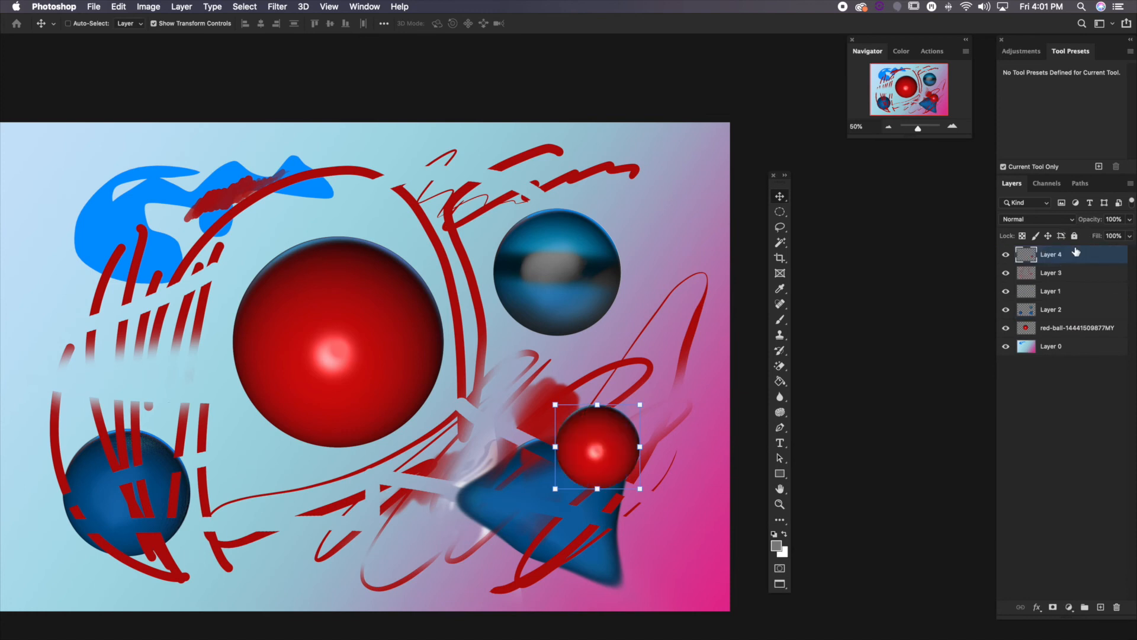
left_click(641, 407)
left_click_drag(610, 452, 628, 456)
key("Return")
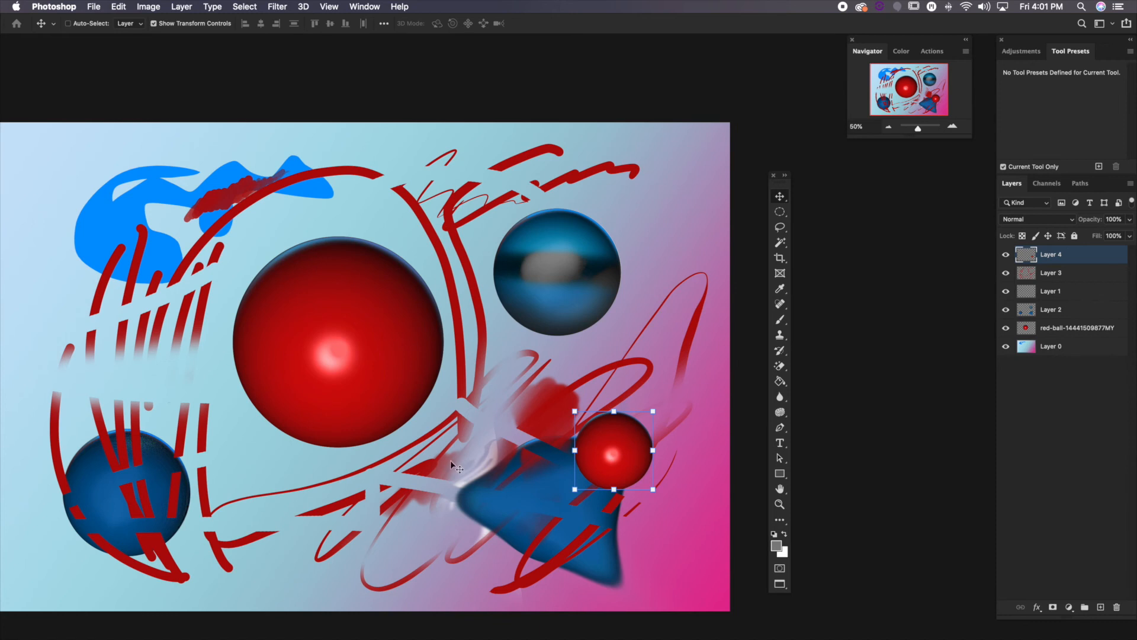
left_click_drag(391, 475, 415, 474)
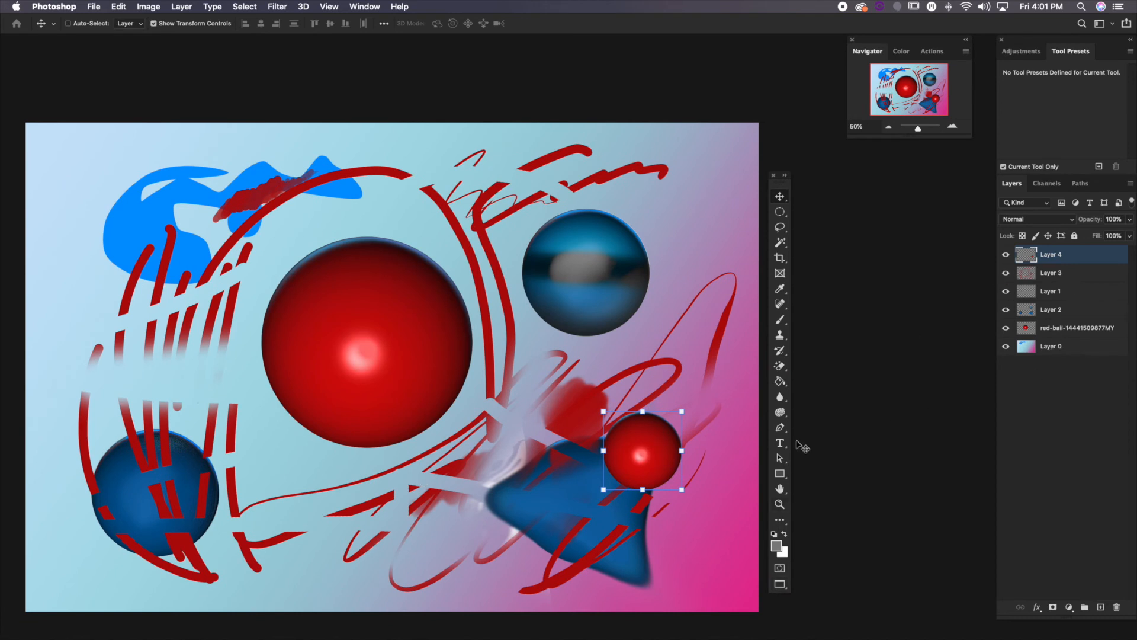
left_click(779, 432)
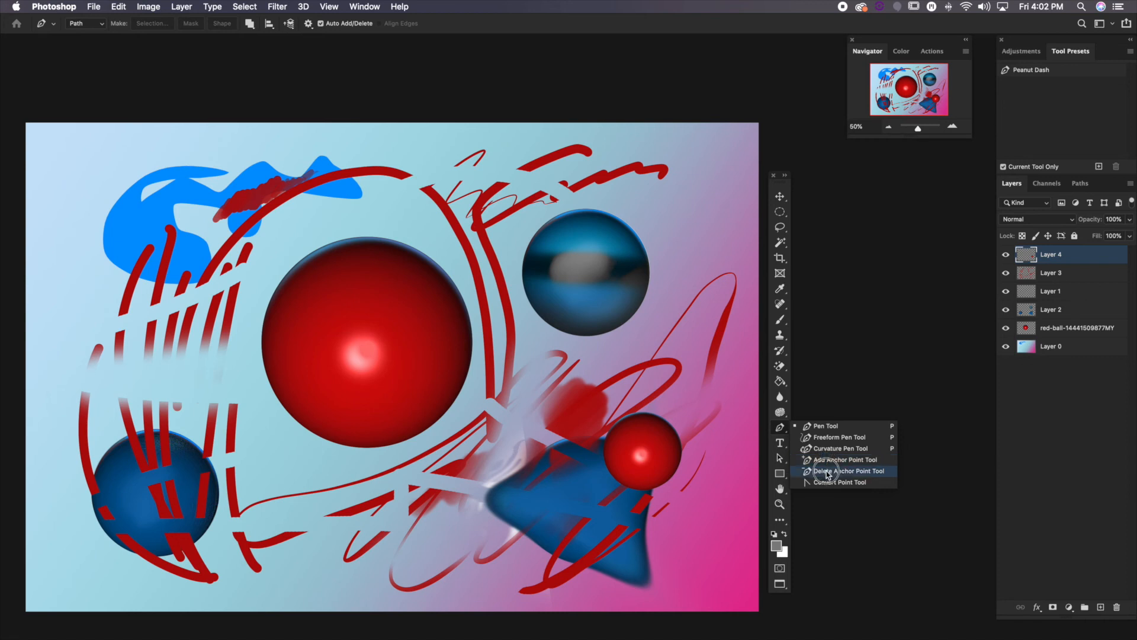
left_click(817, 426)
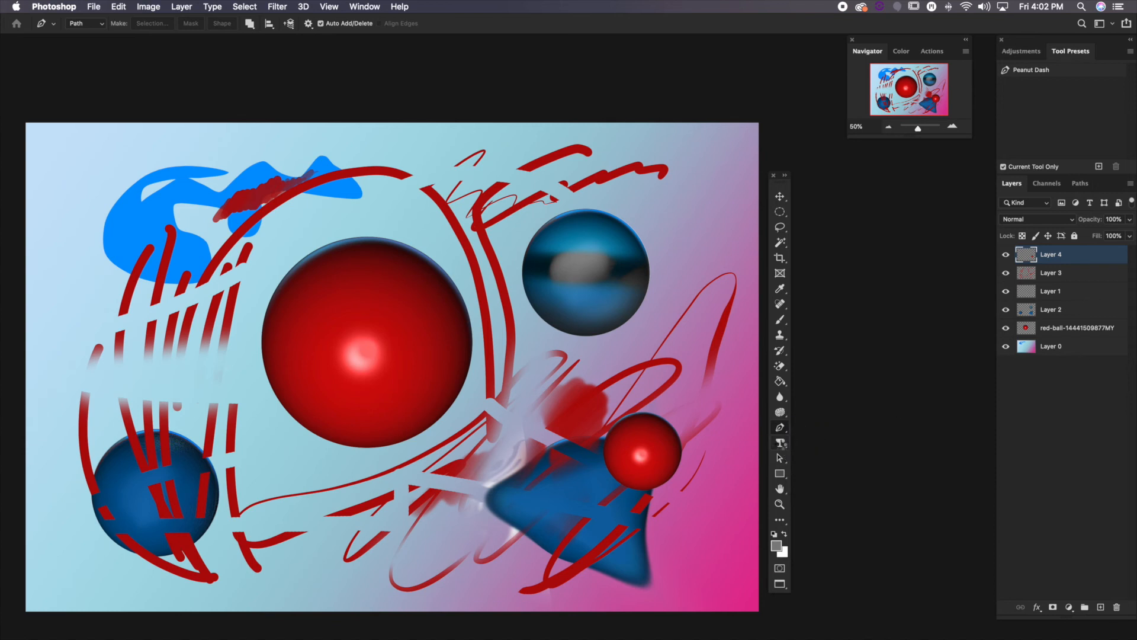
Add the horizontal text "LOREM IPSUM" across the left part of the large red ball
left_click(781, 444)
left_click(841, 441)
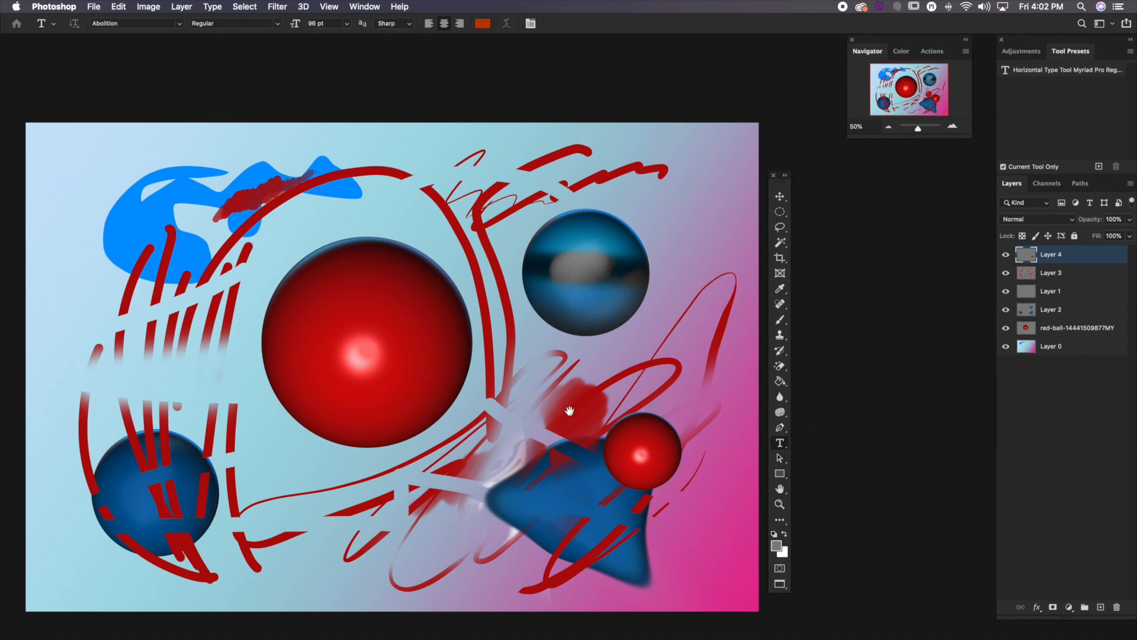
left_click(479, 379)
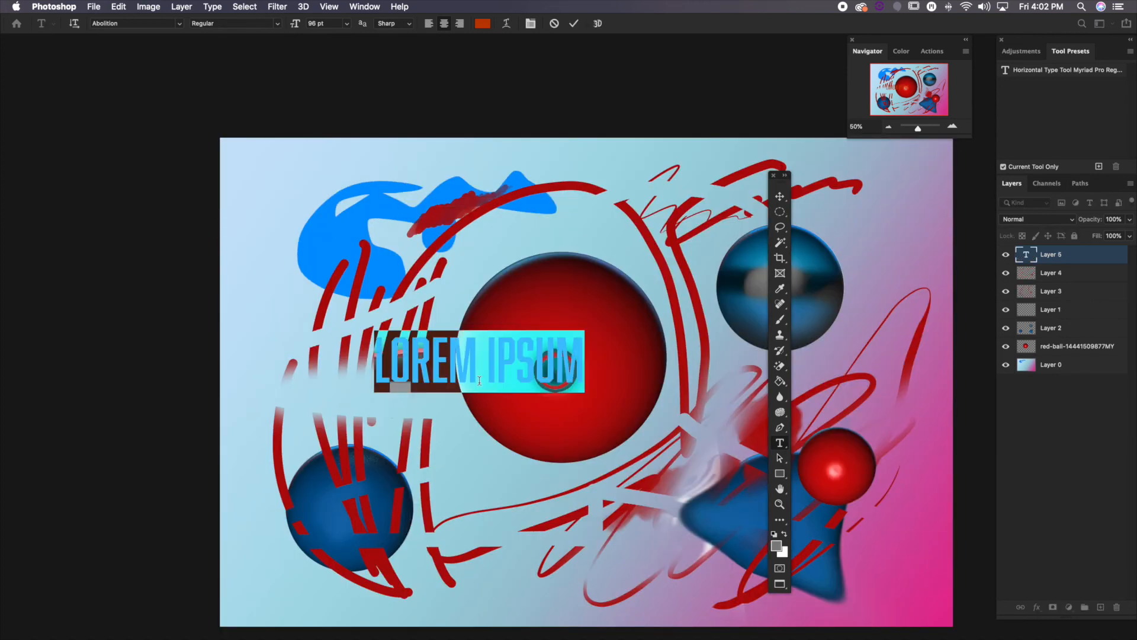
type("LOREM ")
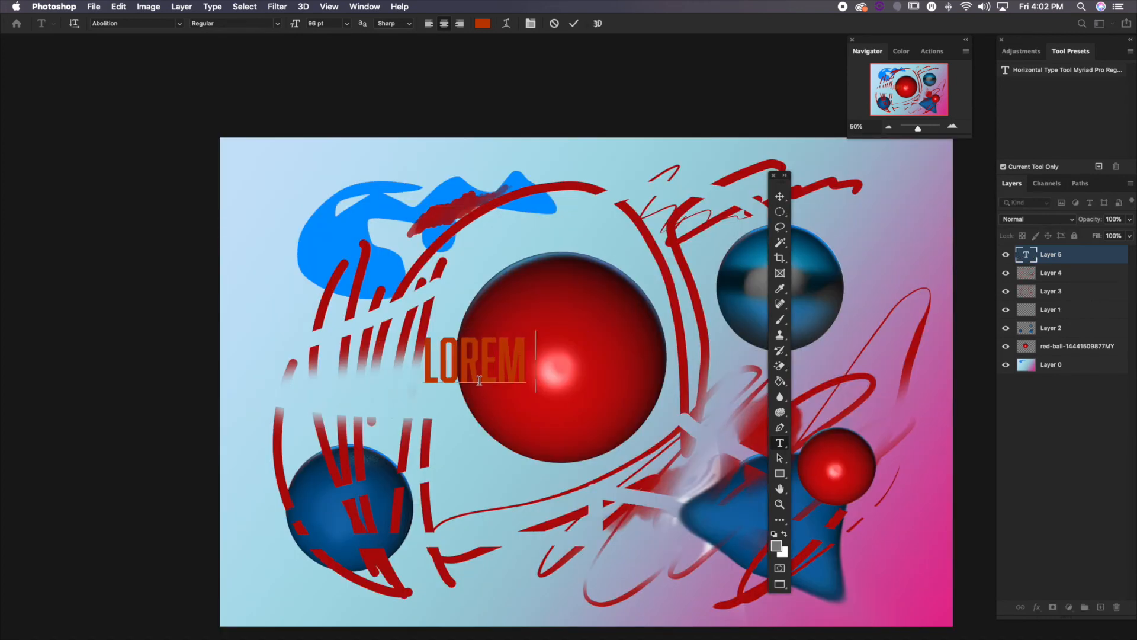
type("IPSUM")
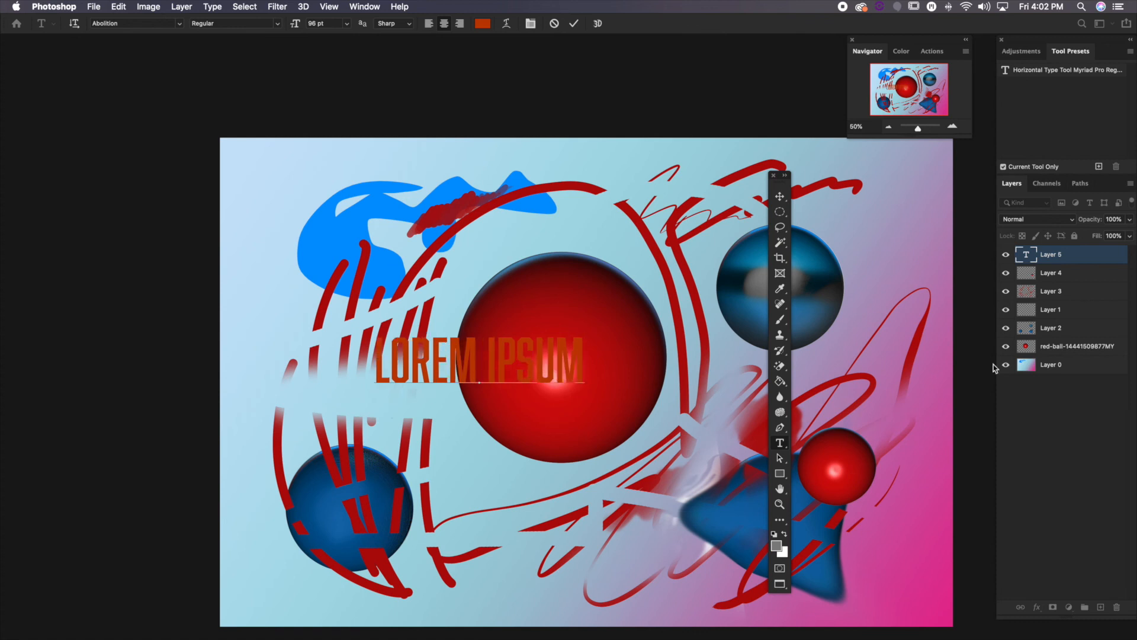
Set the colour of the LOREM IPSUM text to white (#ffffff) and deselect its layer
double_click(1024, 256)
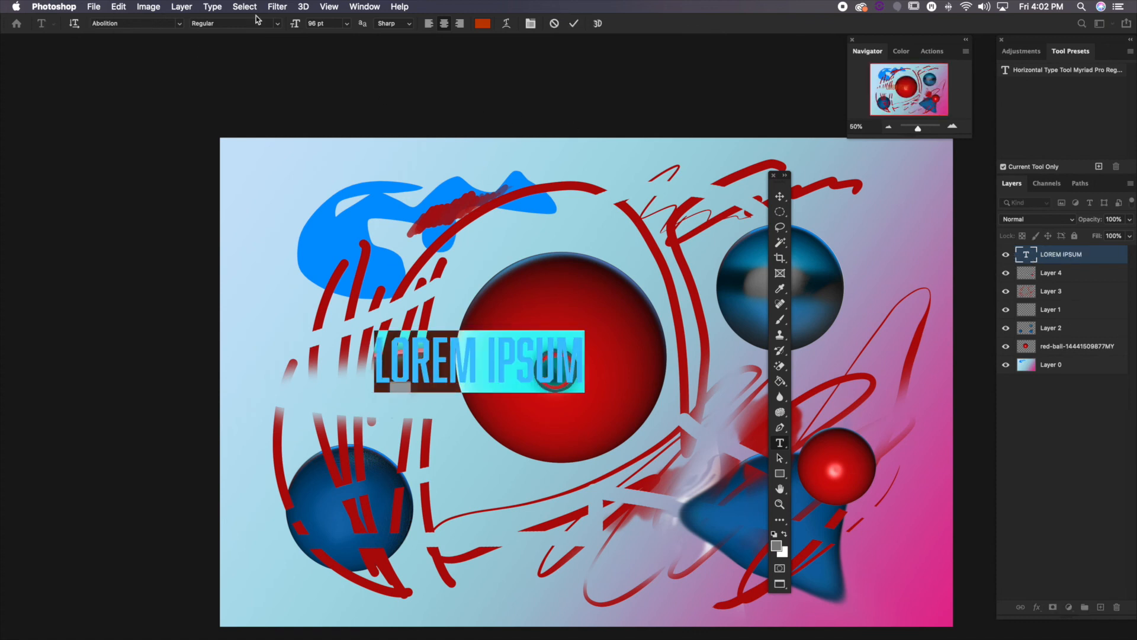
left_click(484, 23)
left_click(481, 342)
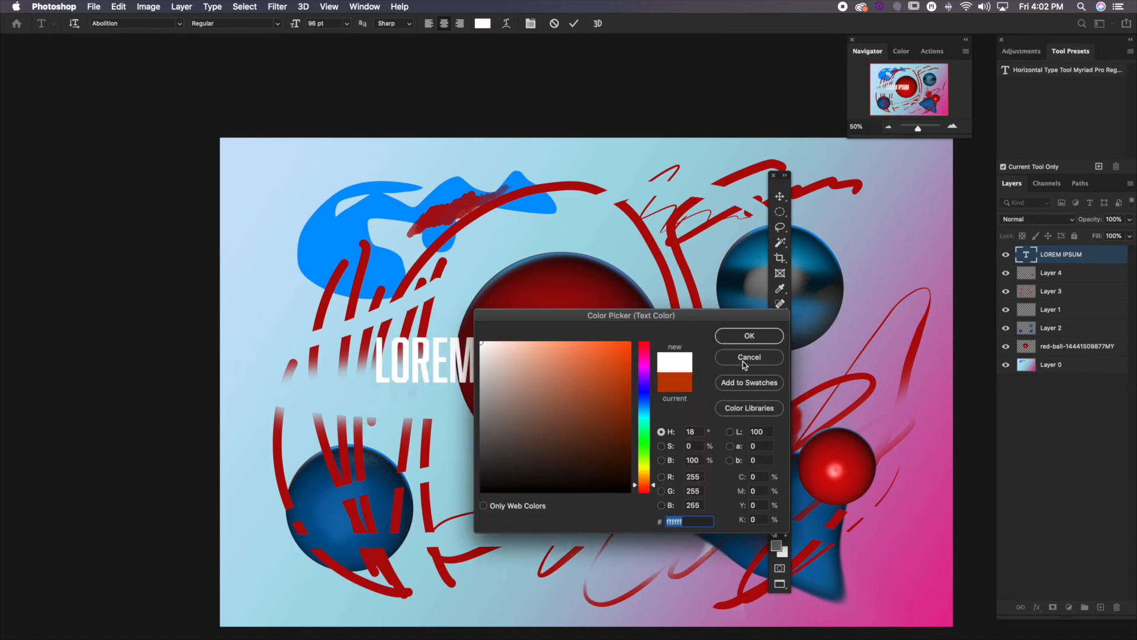
left_click(744, 342)
left_click(1051, 492)
left_click_drag(745, 442, 610, 423)
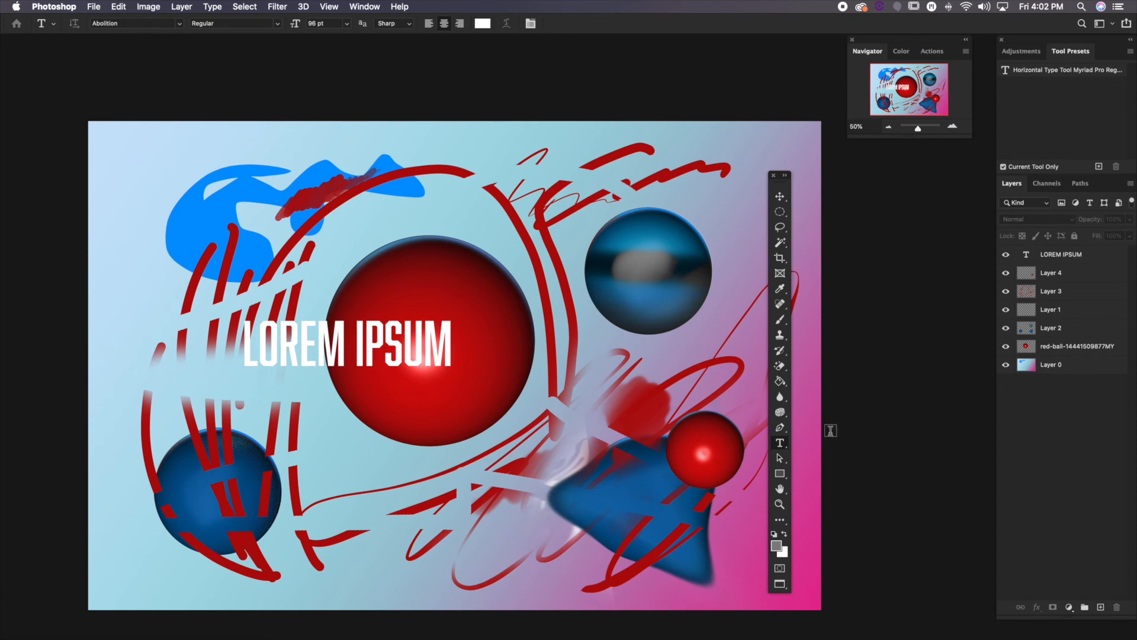
Create a selection shaped like the text "I CANT SEE YOU" across the small red ball with the Horizontal Type Mask tool
left_click(781, 444)
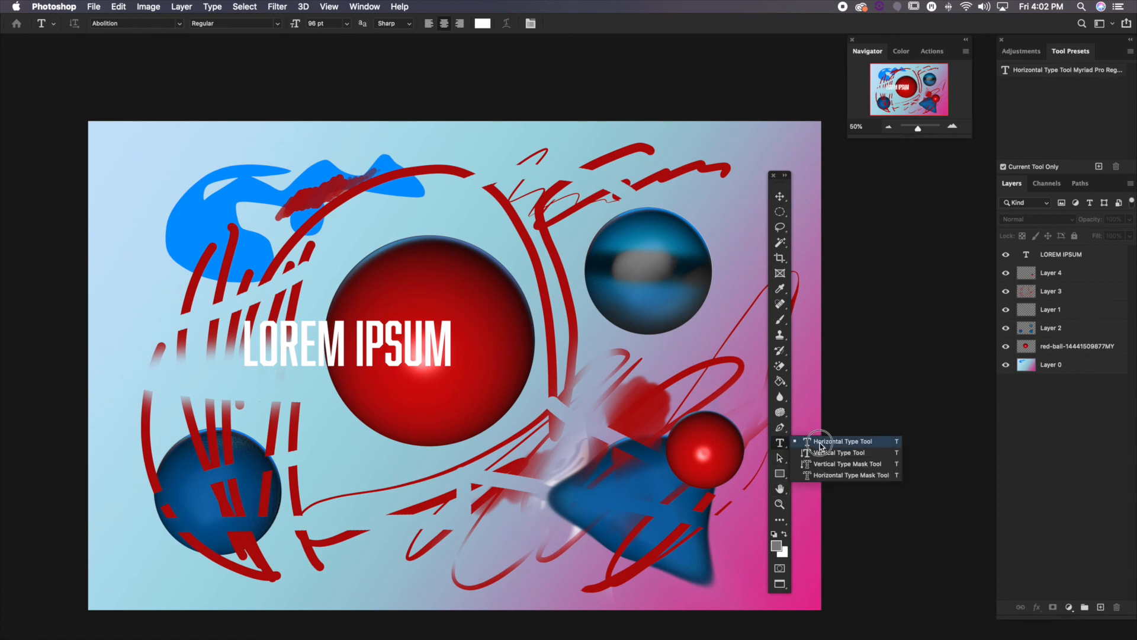
left_click(828, 477)
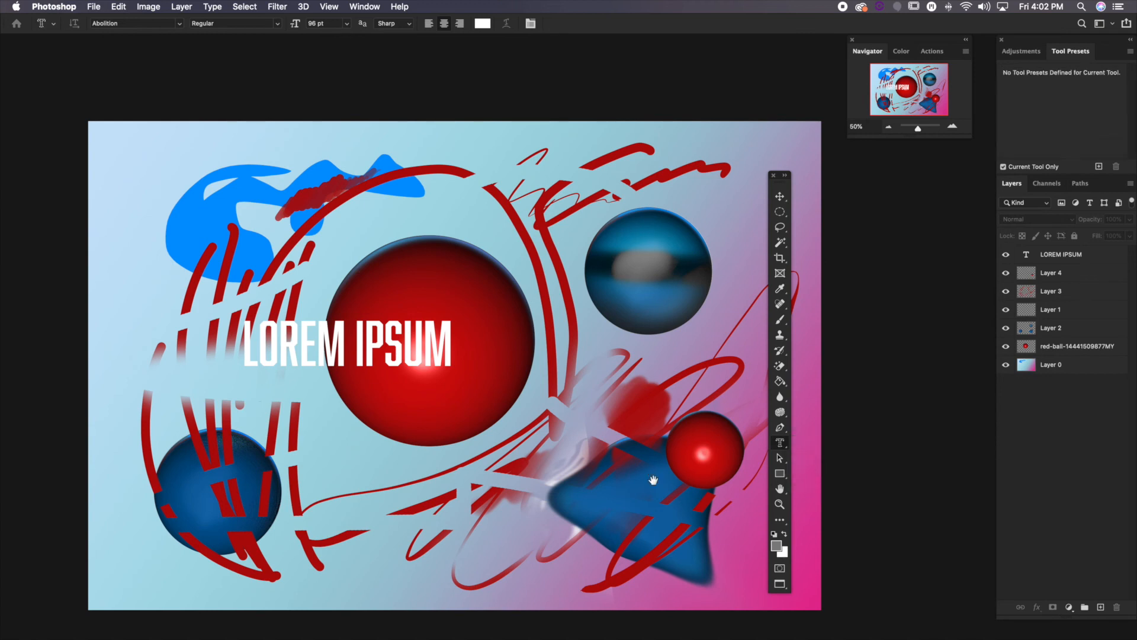
left_click_drag(652, 479, 573, 448)
left_click(587, 432)
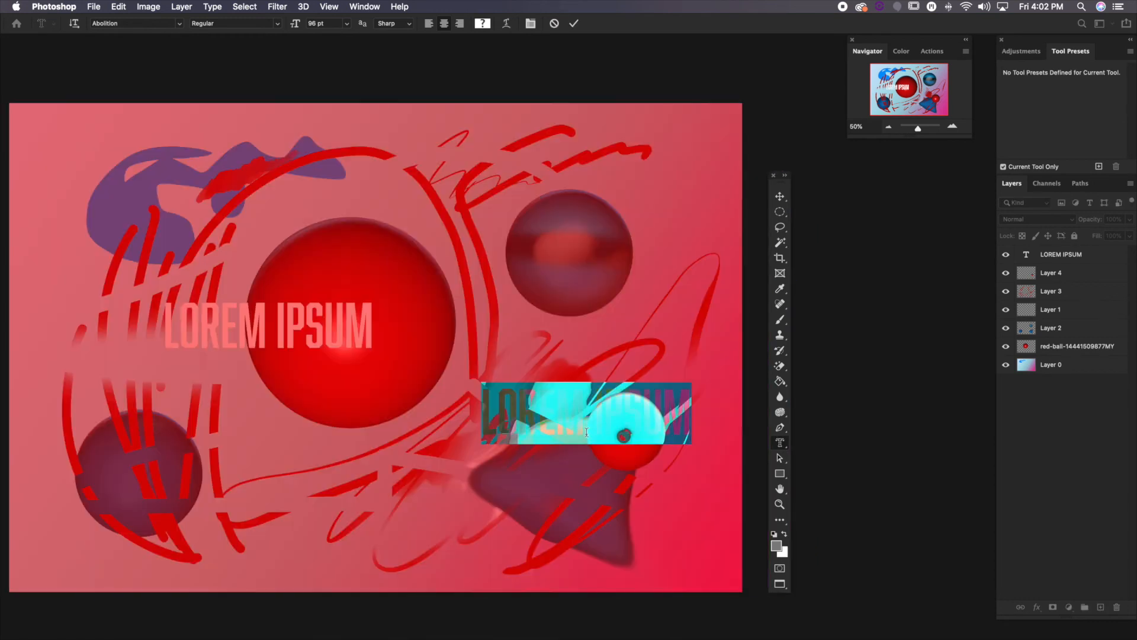
type("I CAN")
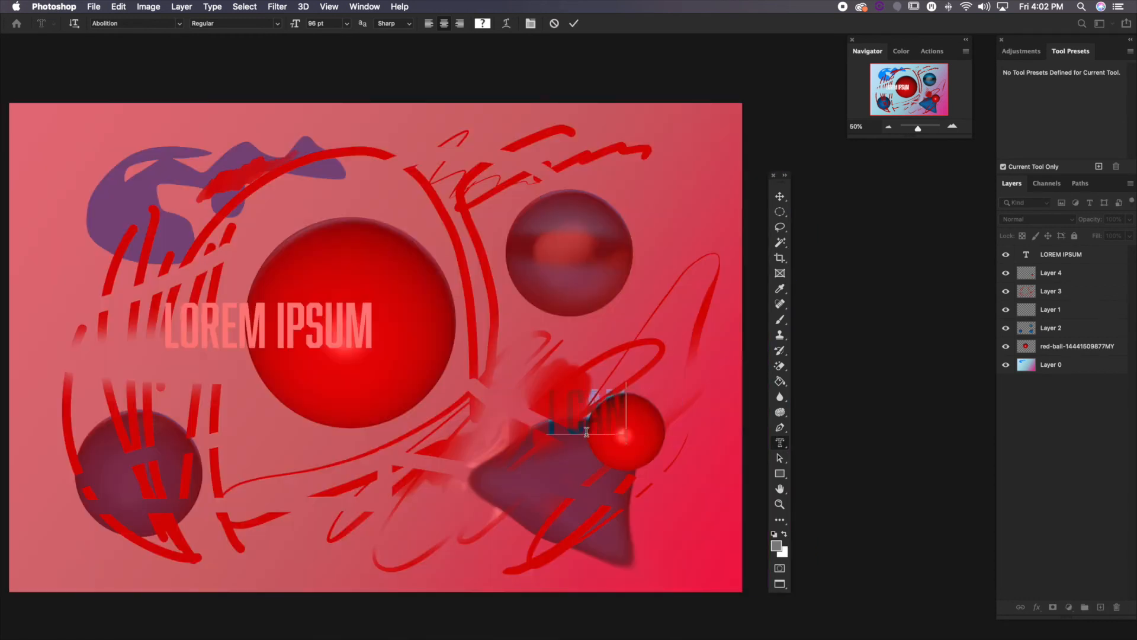
type("T SEE YOU")
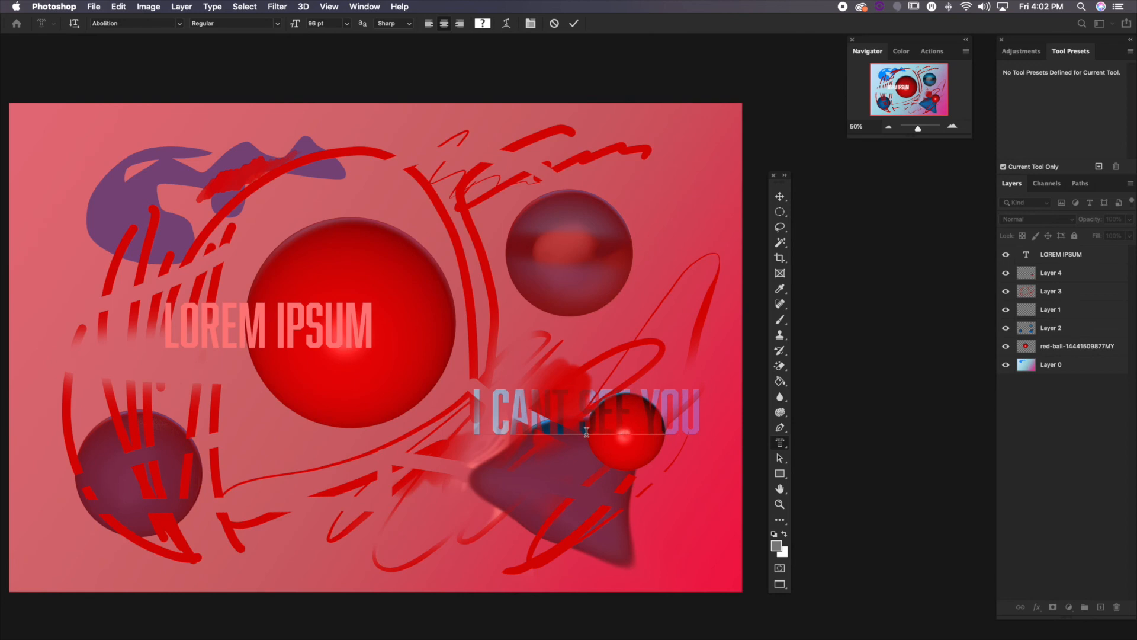
left_click(781, 197)
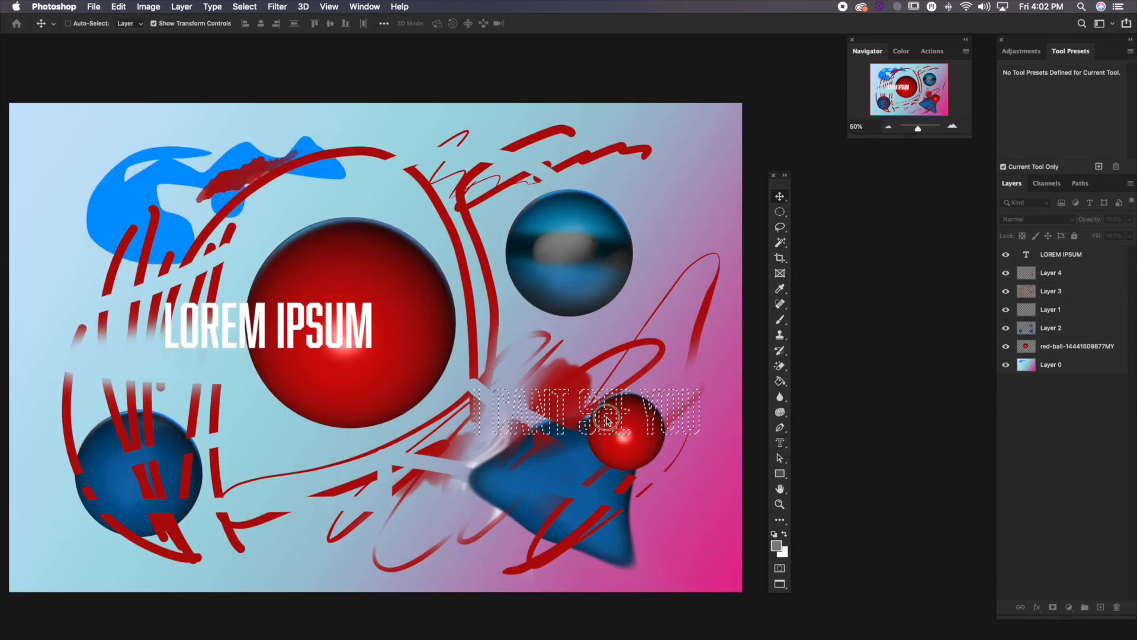
Cut the letter-shaped selection out of the small red ball on Layer 4 and deselect it
left_click(630, 428)
left_click(656, 221)
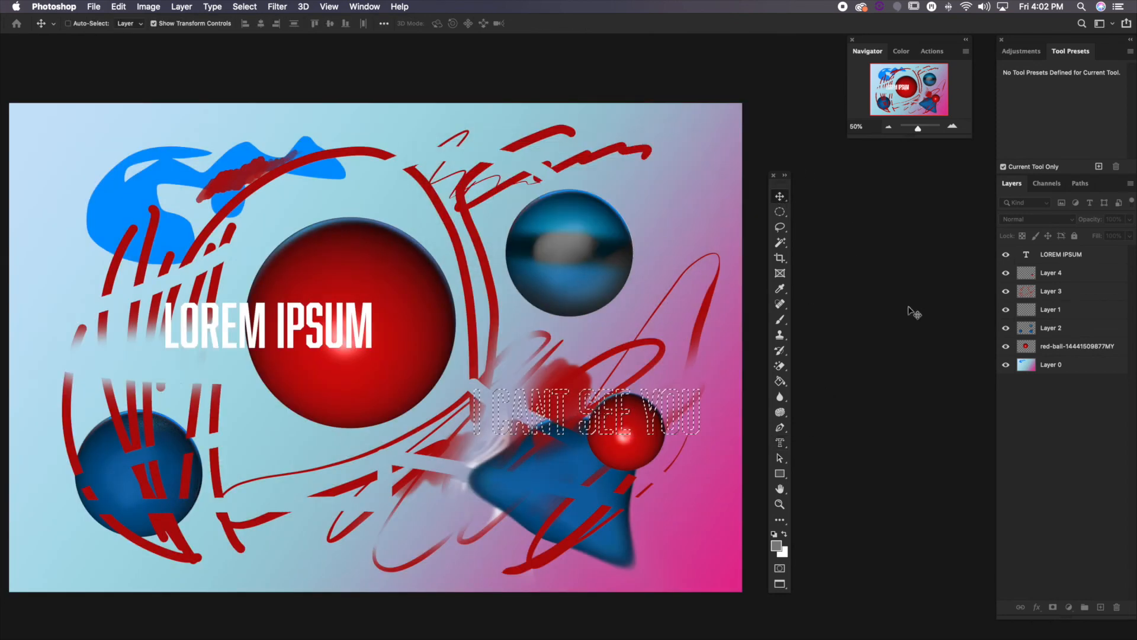
left_click(1049, 275)
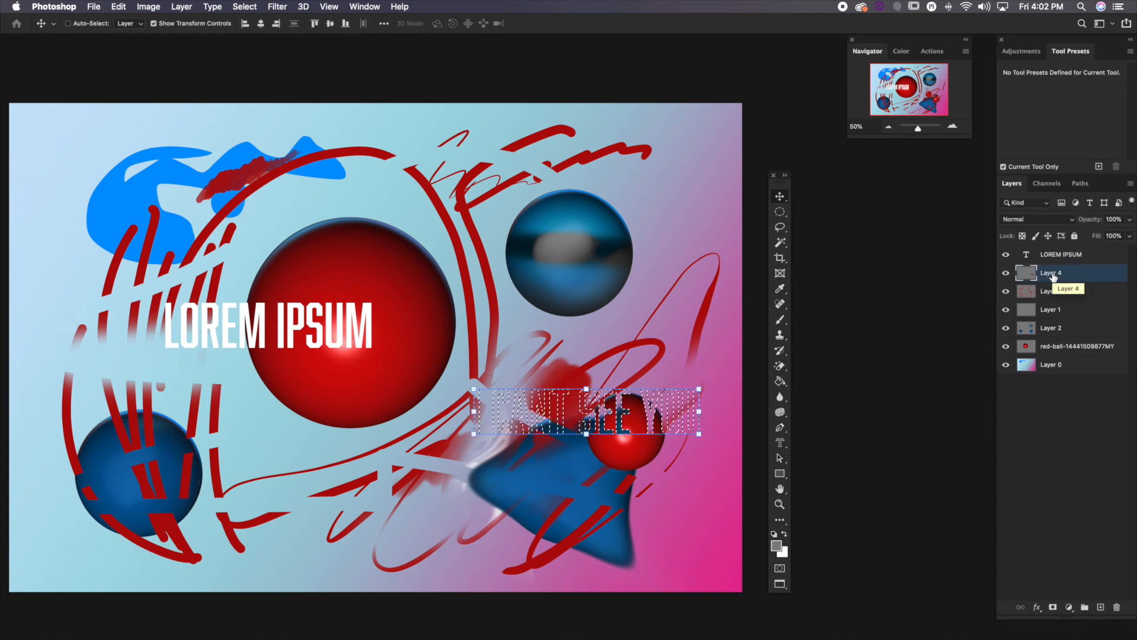
key("ctrl+d")
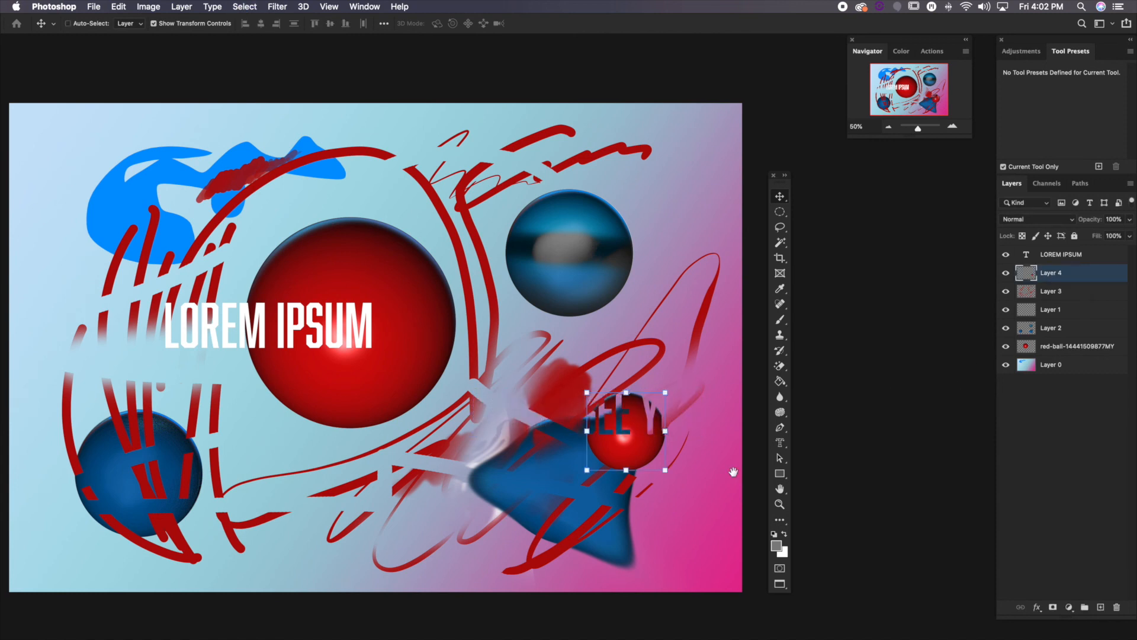
mouse_move(610, 480)
left_mouse_down()
mouse_move(637, 489)
mouse_move(622, 485)
left_mouse_up()
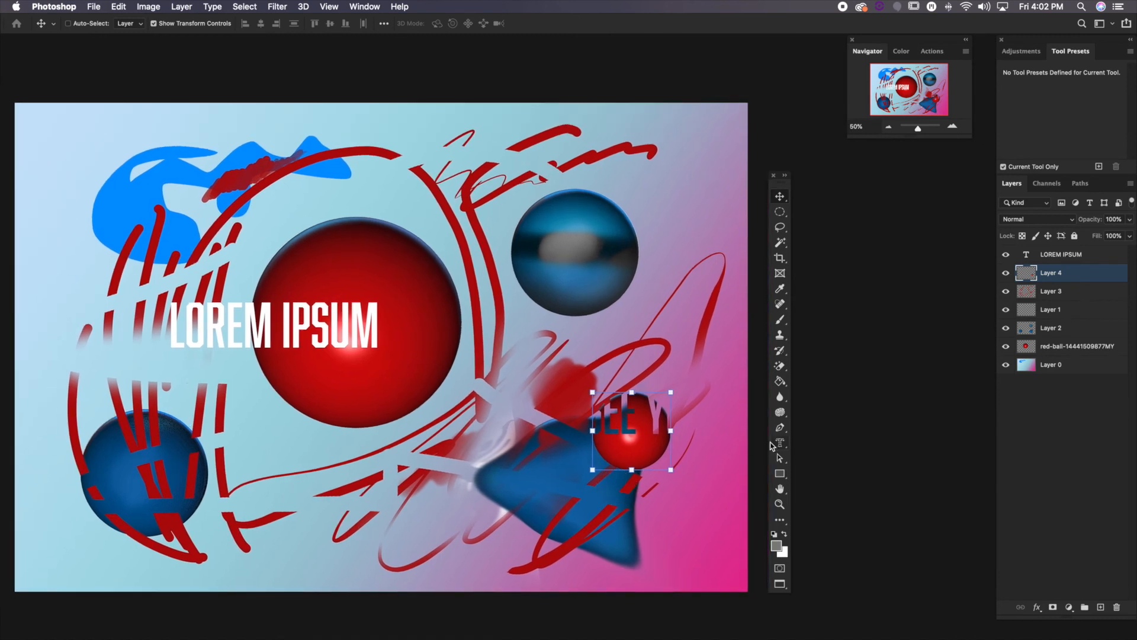
left_click(780, 443)
mouse_move(781, 445)
left_mouse_down()
mouse_move(805, 440)
mouse_move(782, 462)
left_mouse_up()
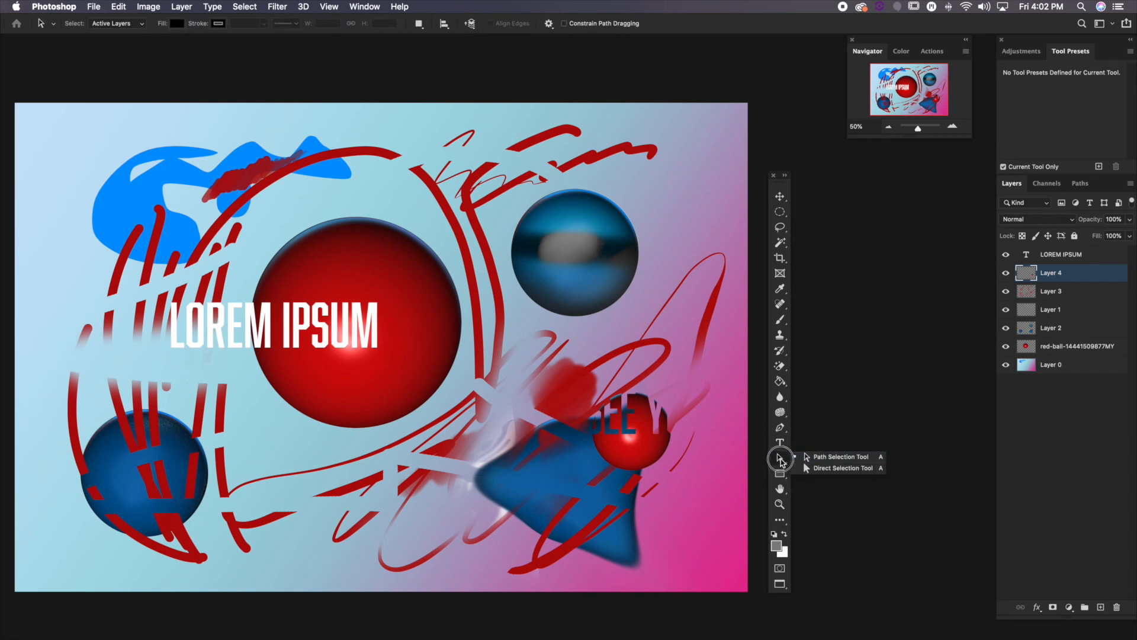
left_click(808, 459)
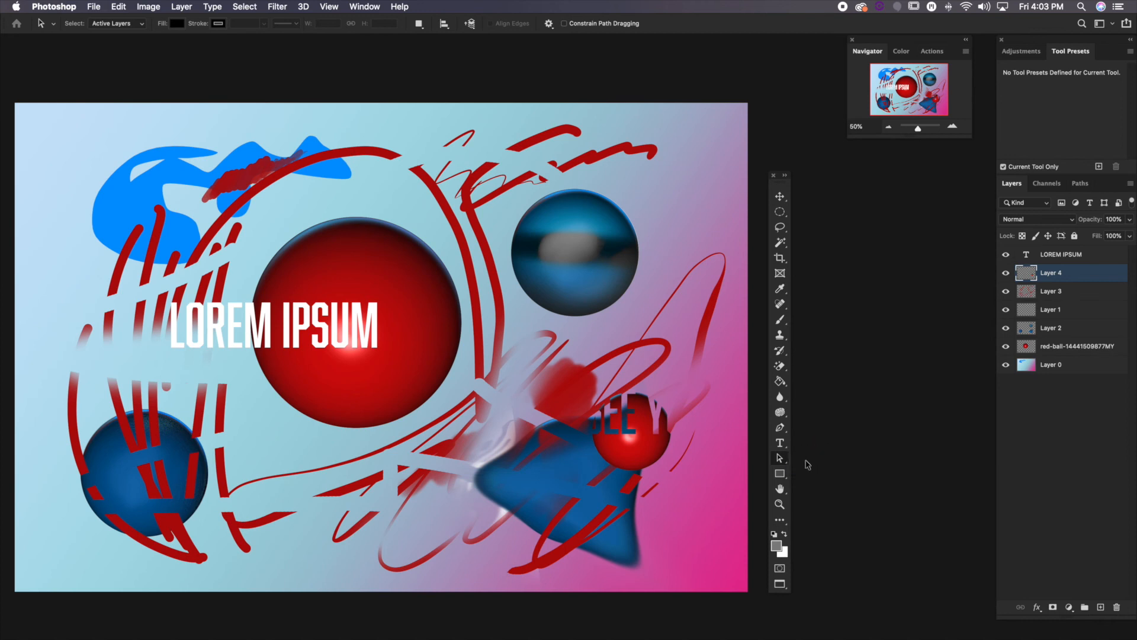
Draw a polygon with 8 sides, about 941 px wide, overlapping the lower-left edge of the large red ball
left_click(781, 475)
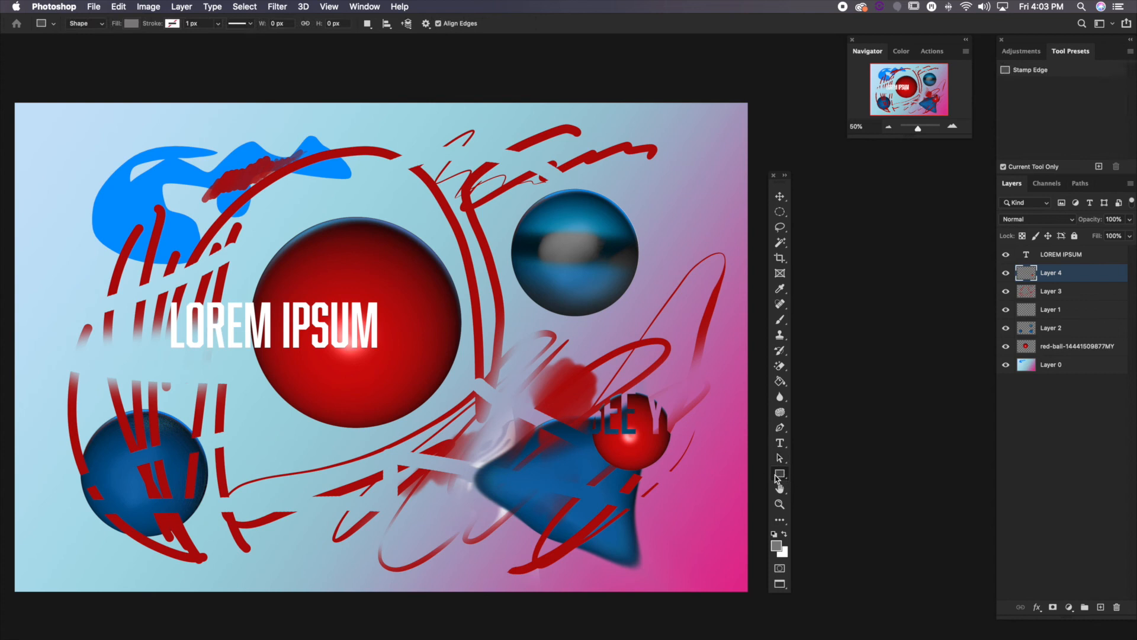
left_click(781, 475)
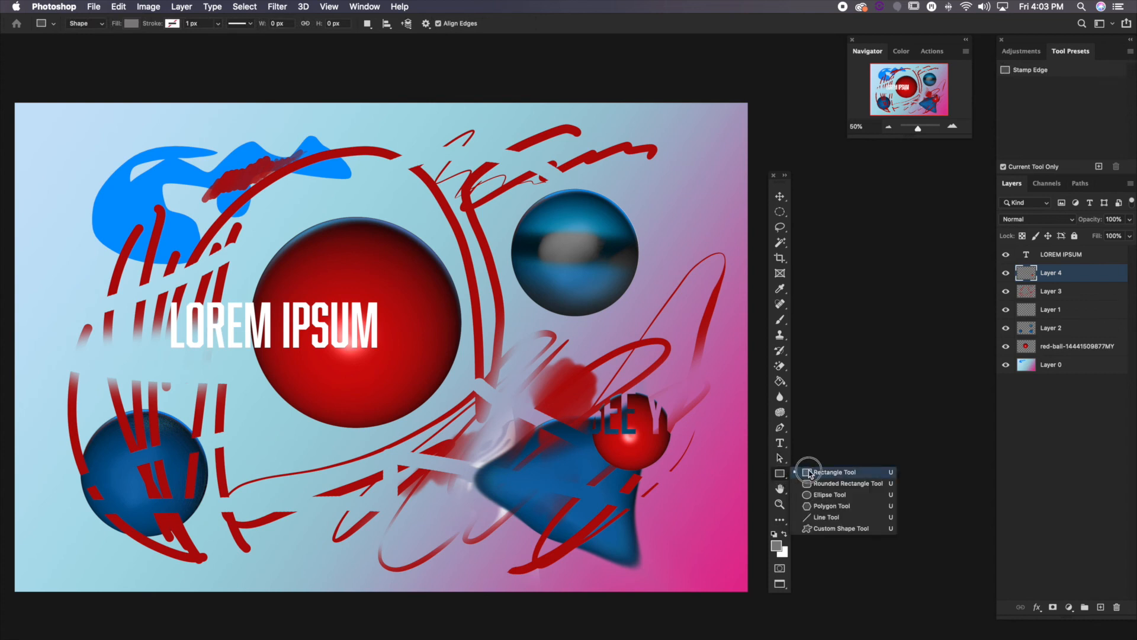
left_click(815, 507)
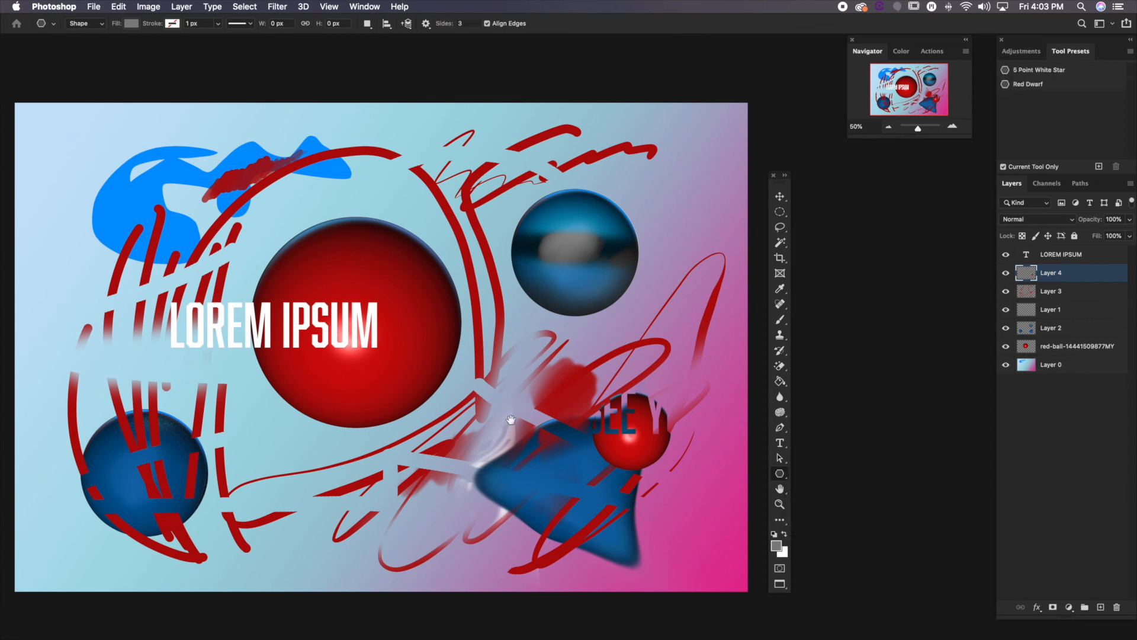
left_click_drag(419, 397, 484, 375)
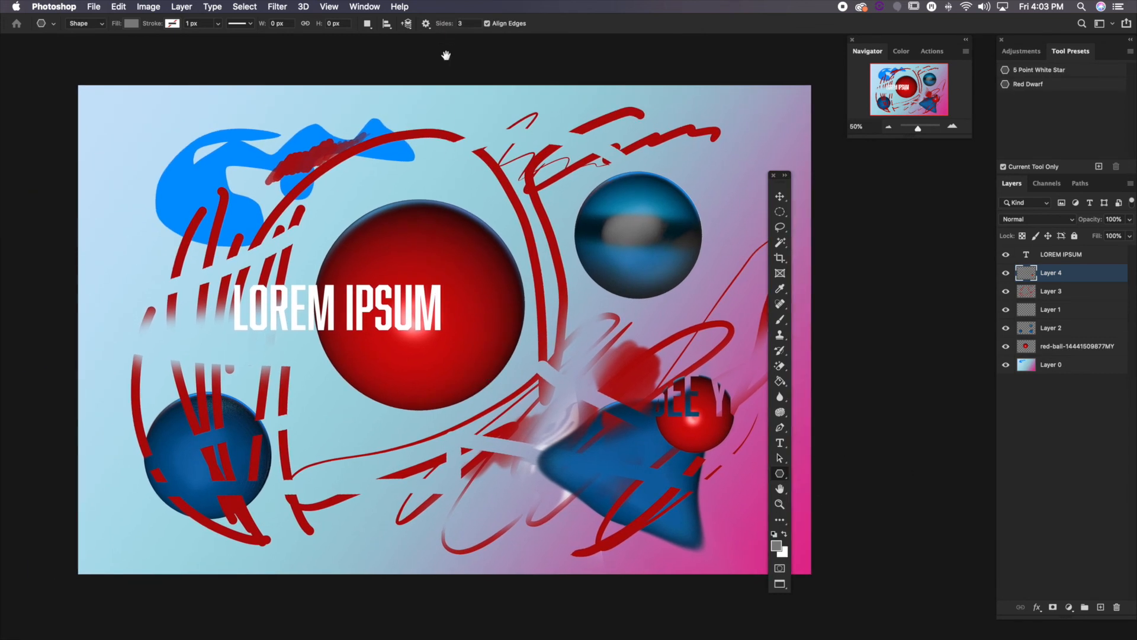
left_click(452, 23)
type("8")
key("Return")
left_click_drag(352, 450, 404, 490)
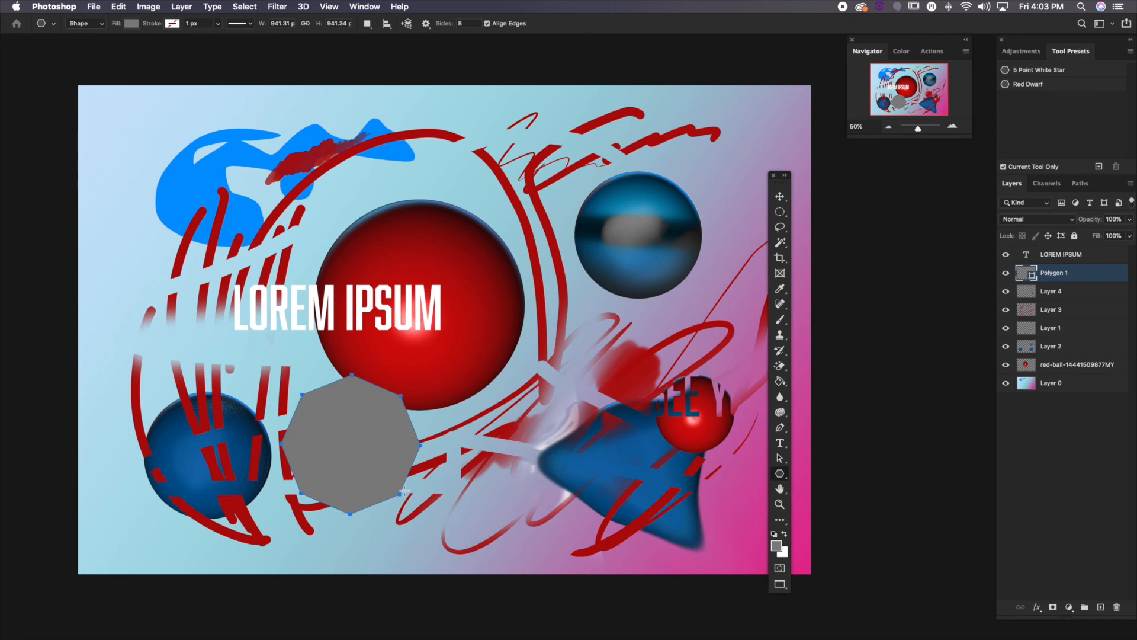
Move the grey octagon below the large red ball and rotate it so its top and bottom sides are horizontal
left_click(781, 197)
left_click_drag(386, 436, 397, 499)
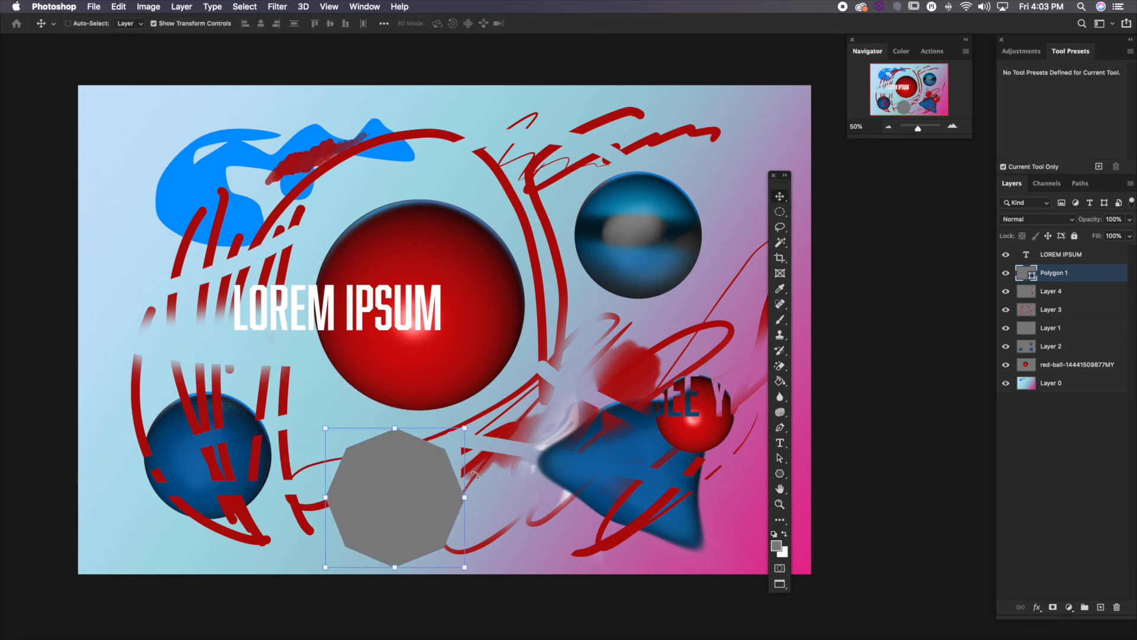
left_click_drag(478, 474, 486, 502)
key("Return")
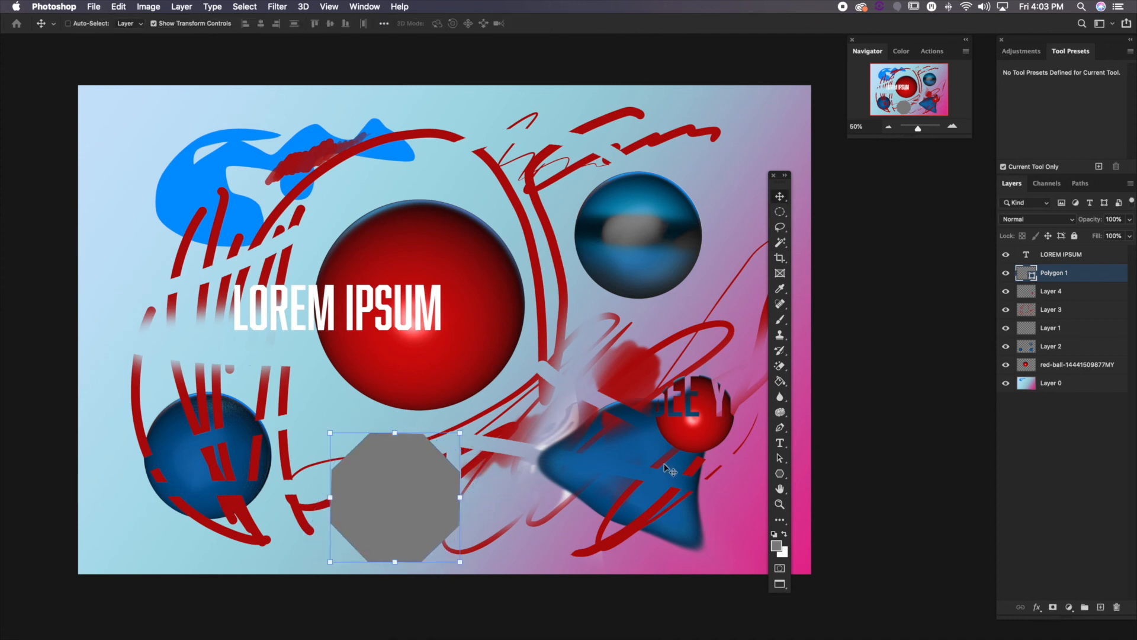
Change the octagon's fill to the dark red of the brush strokes and deselect its layer
double_click(1029, 273)
left_click_drag(612, 359, 627, 388)
left_click(749, 336)
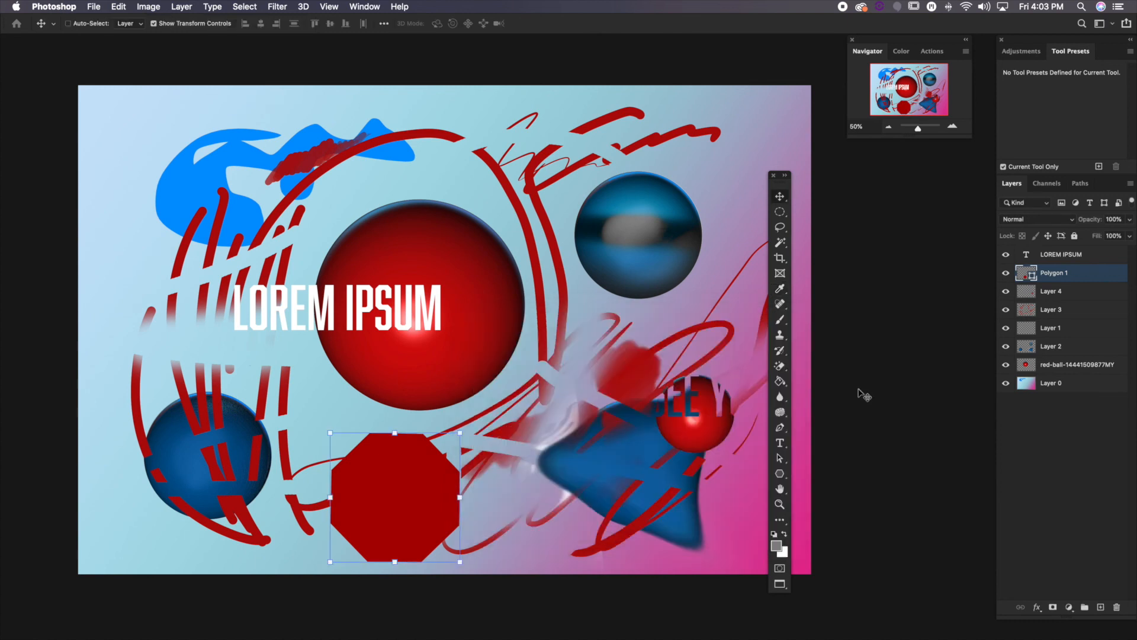
left_click(1064, 483)
scroll(717, 430, "right", 5)
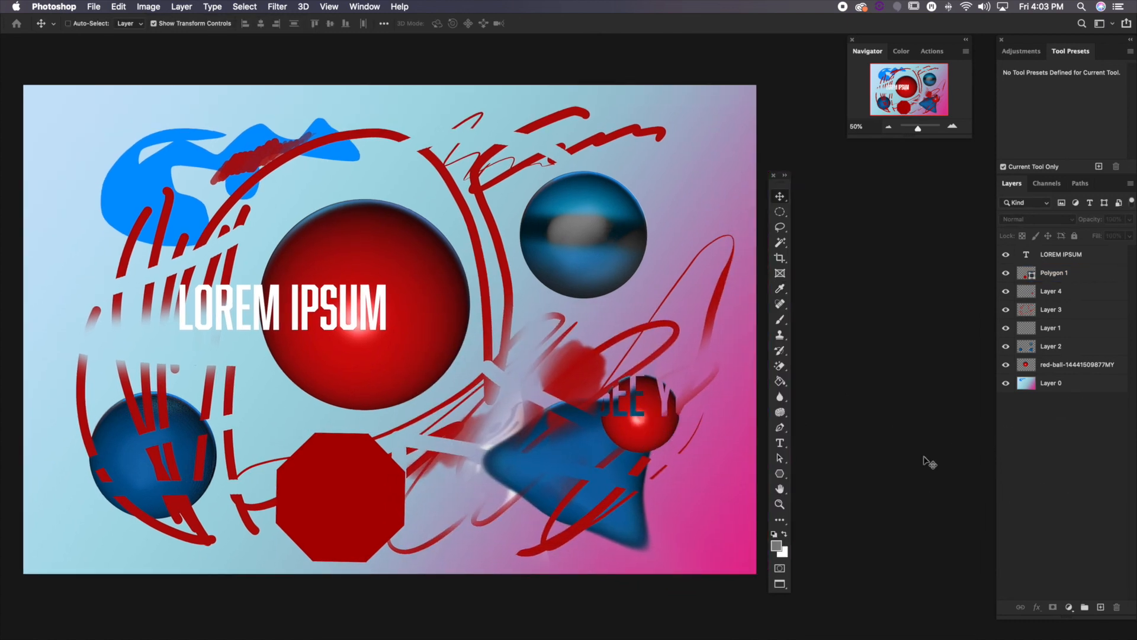
Browse the Custom Shape tool's preset groups Leaf Trees, Wild Animals, Boats and Flowers, then collapse them
left_click_drag(783, 476, 820, 527)
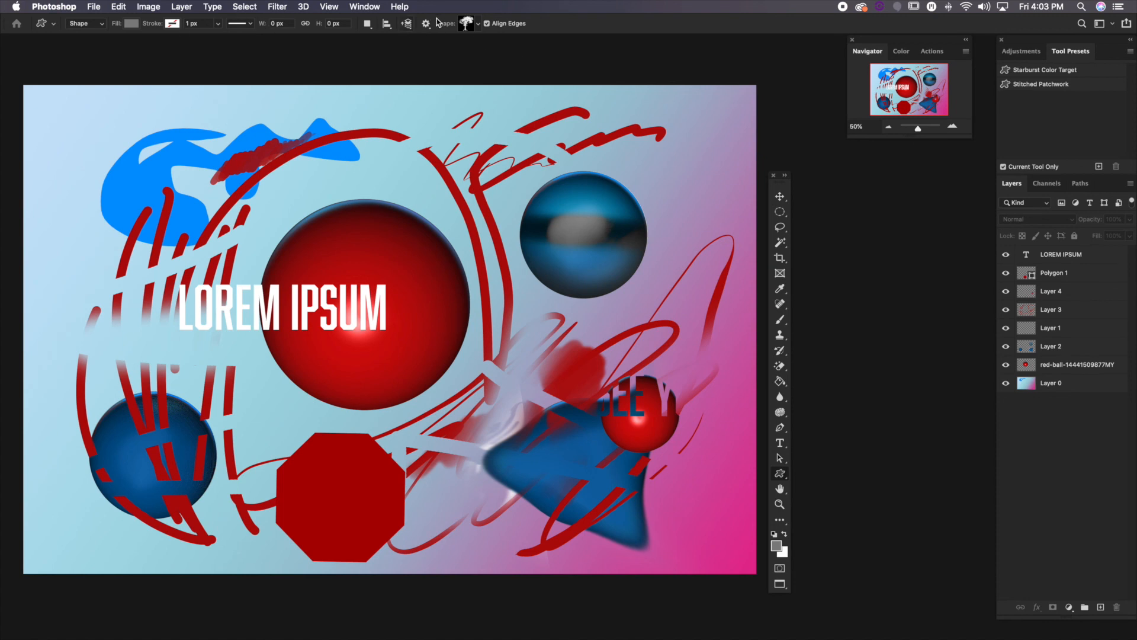
left_click(478, 26)
scroll(484, 74, "down", 1)
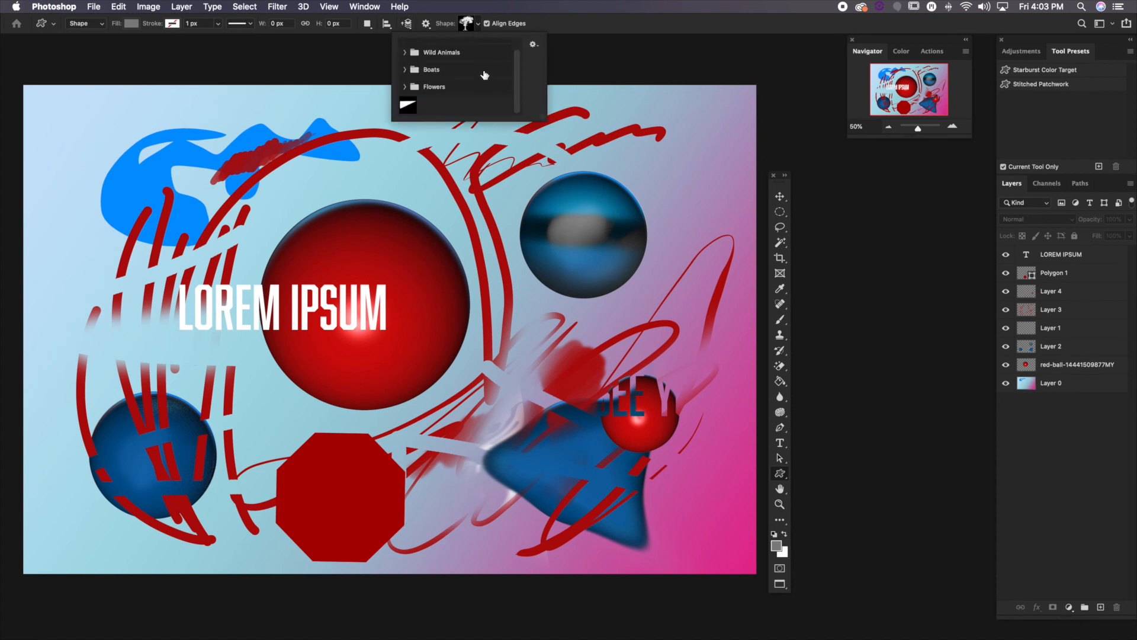
scroll(432, 115, "up", 1)
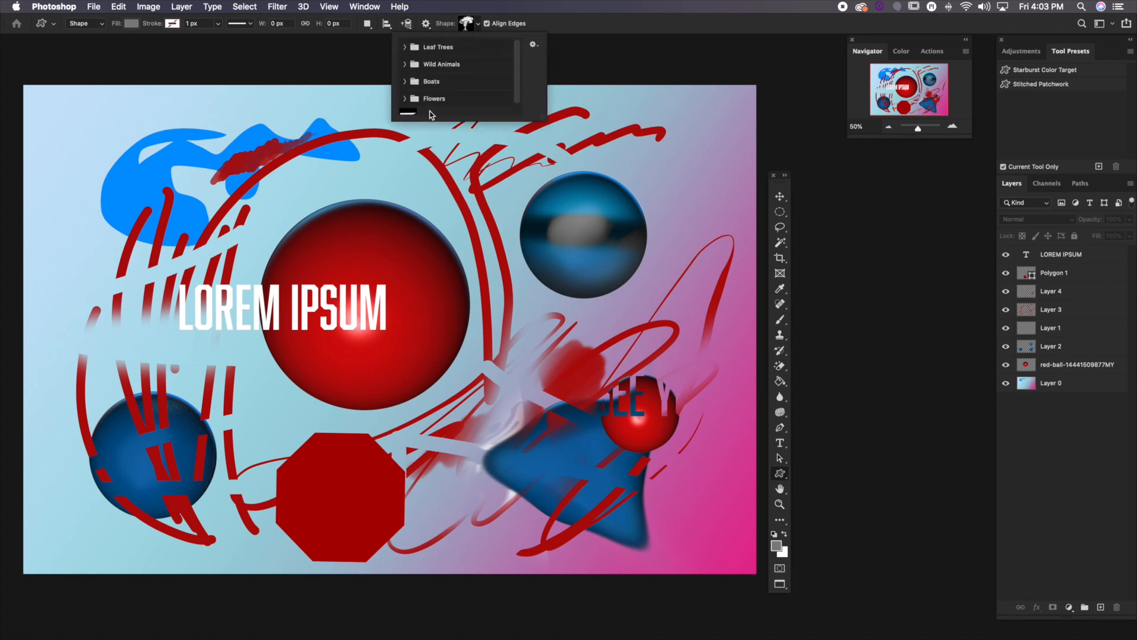
left_click(405, 47)
scroll(429, 71, "down", 3)
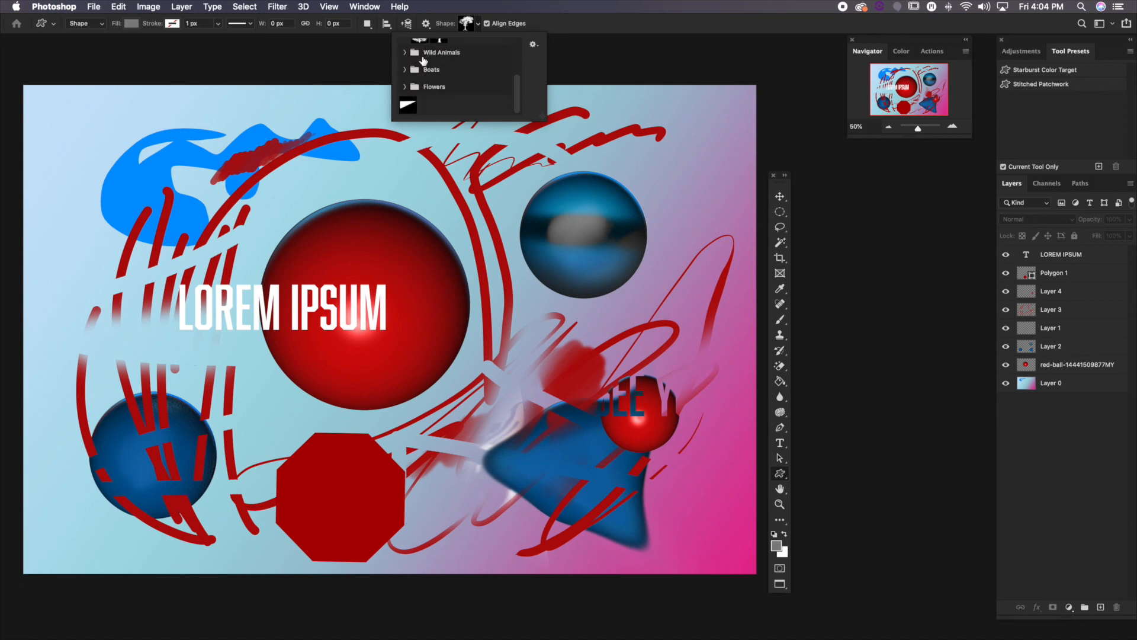
left_click(405, 53)
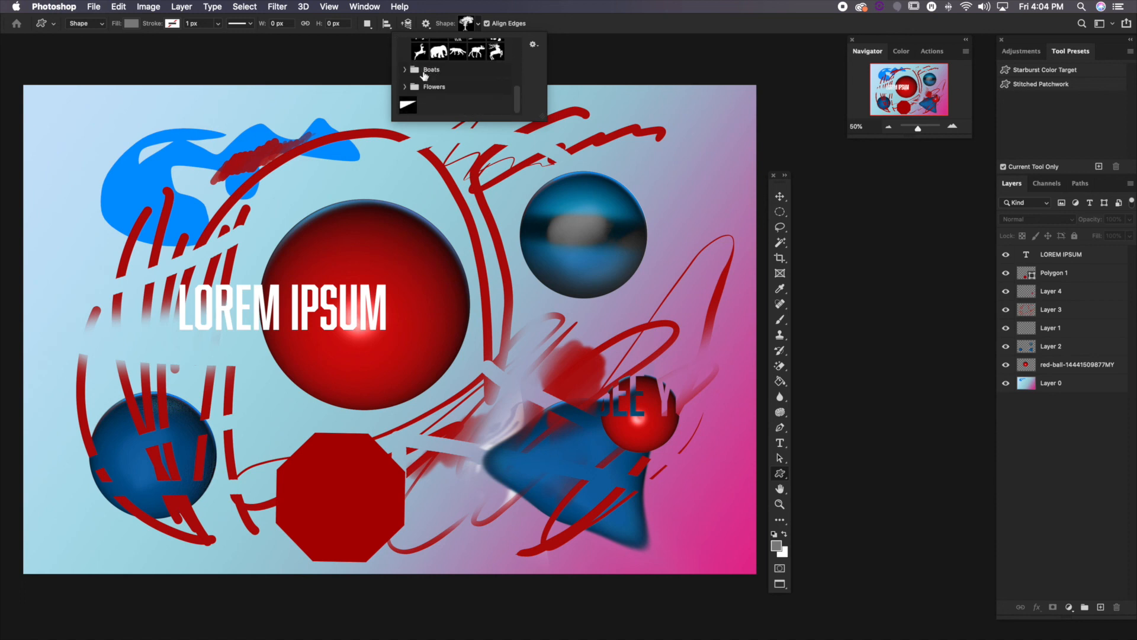
left_click(405, 69)
left_click(405, 86)
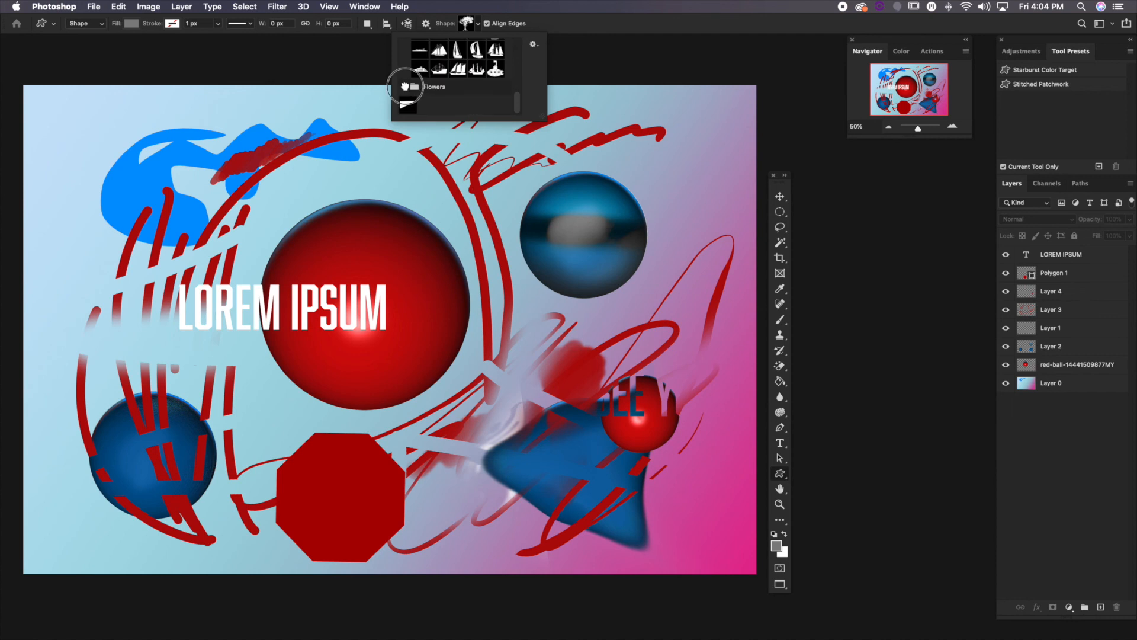
scroll(431, 87, "up", 5)
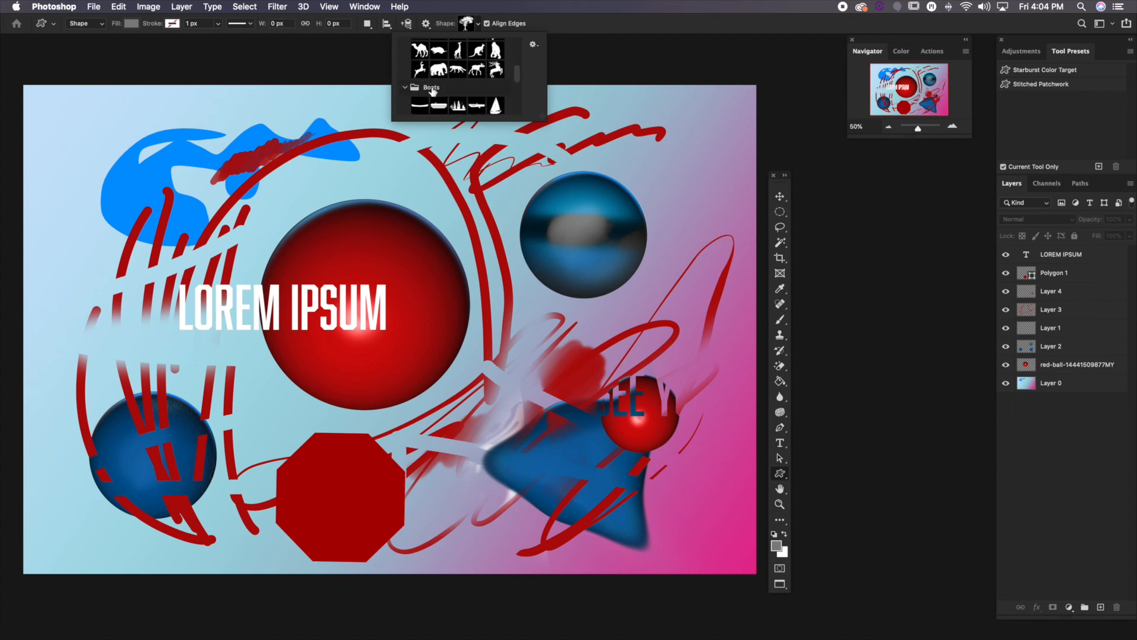
left_click(405, 47)
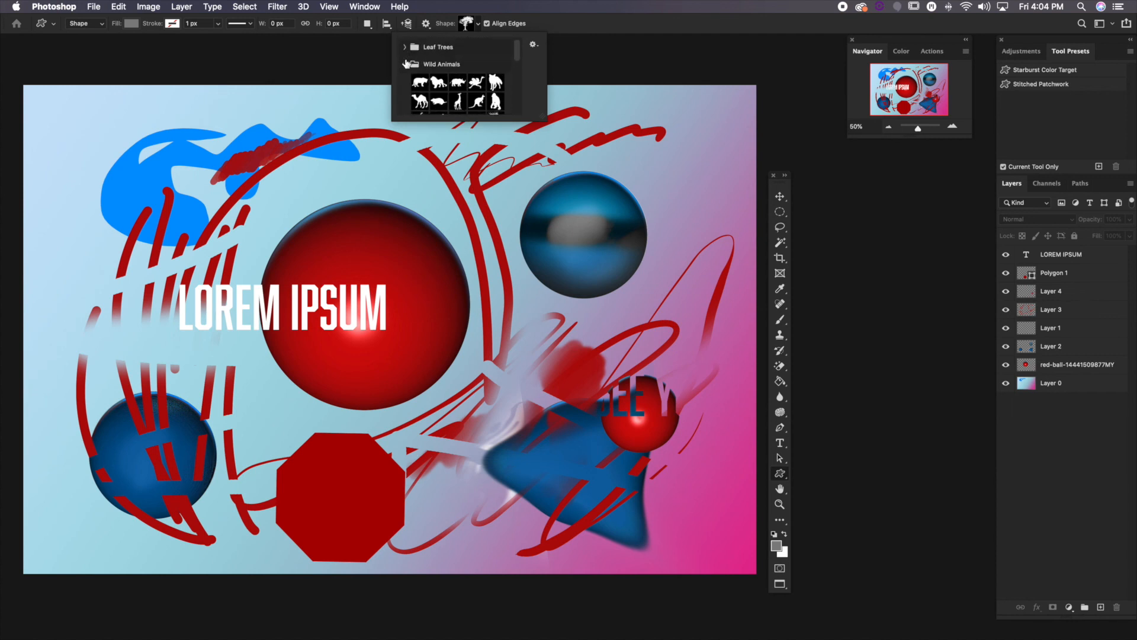
left_click(406, 64)
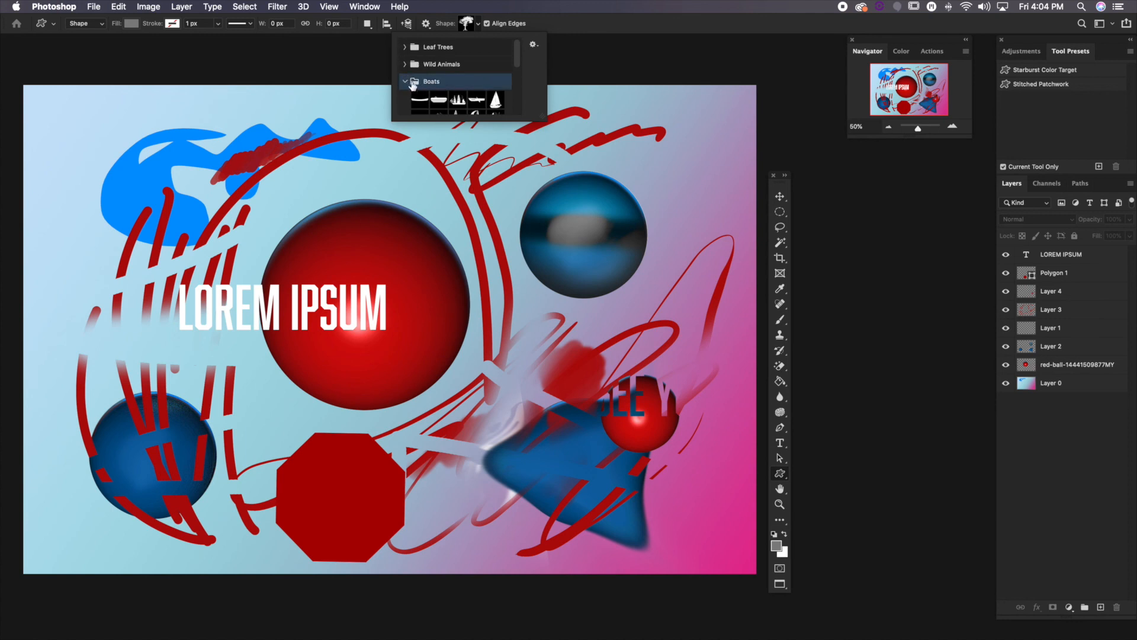
left_click(406, 82)
left_click(406, 99)
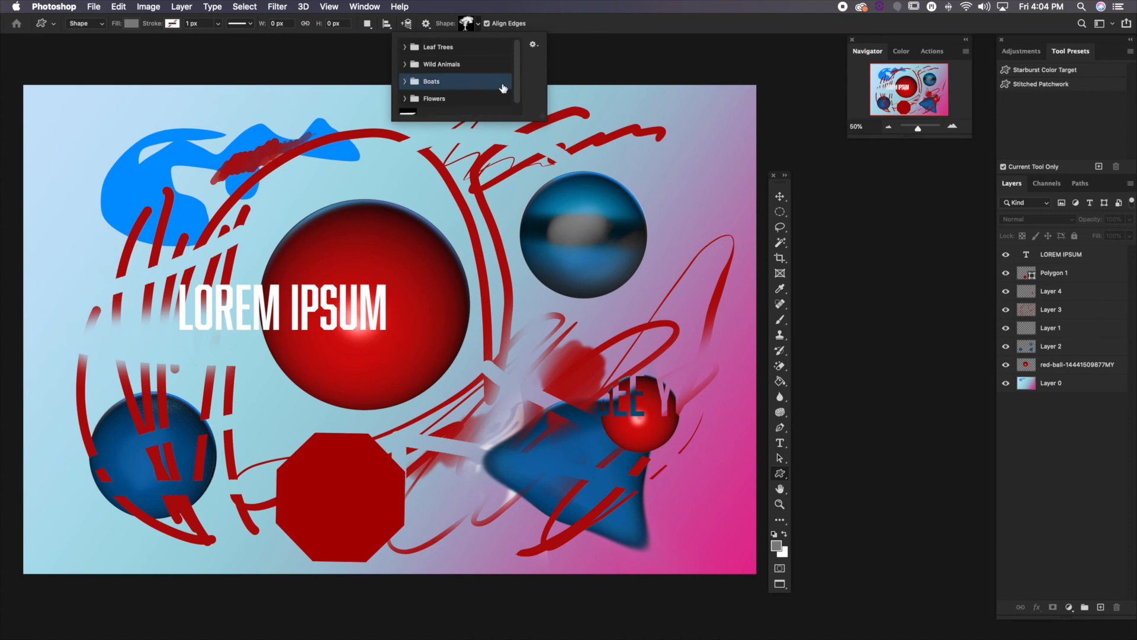
left_click(1070, 447)
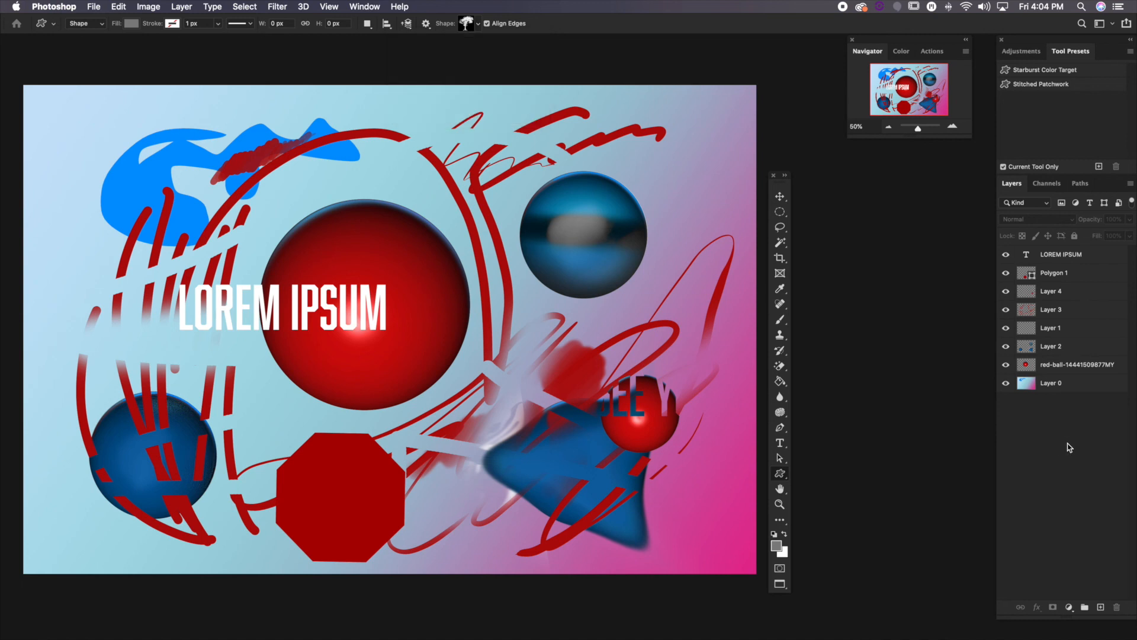
Pan the canvas in several directions with the Hand tool
left_click(780, 474)
left_click(780, 488)
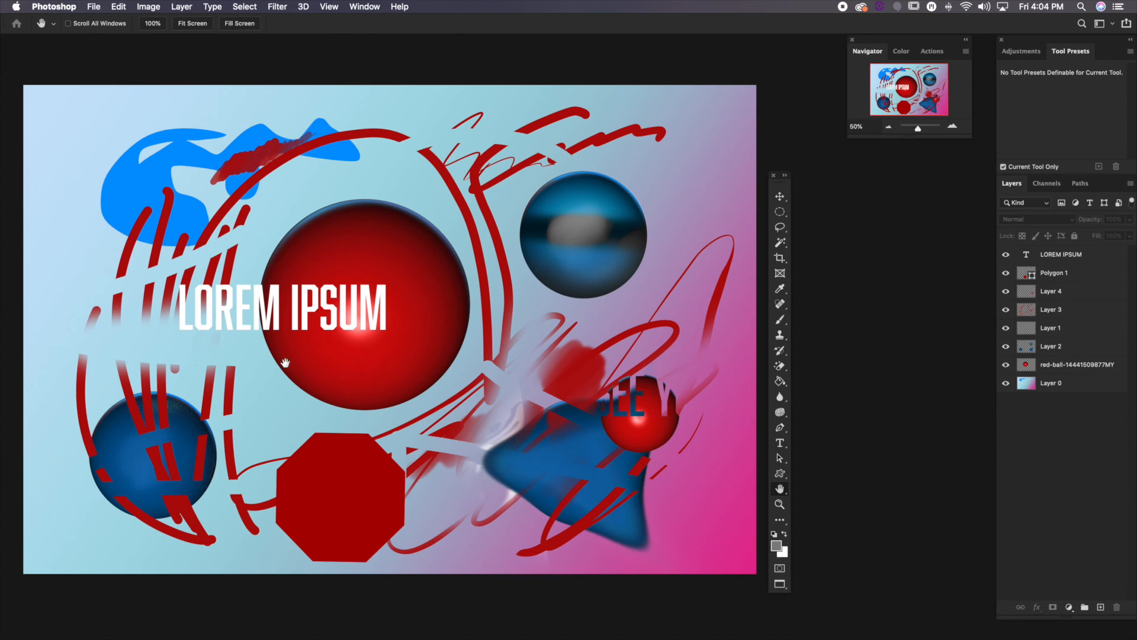
left_click_drag(260, 376, 323, 440)
left_click_drag(491, 434, 351, 344)
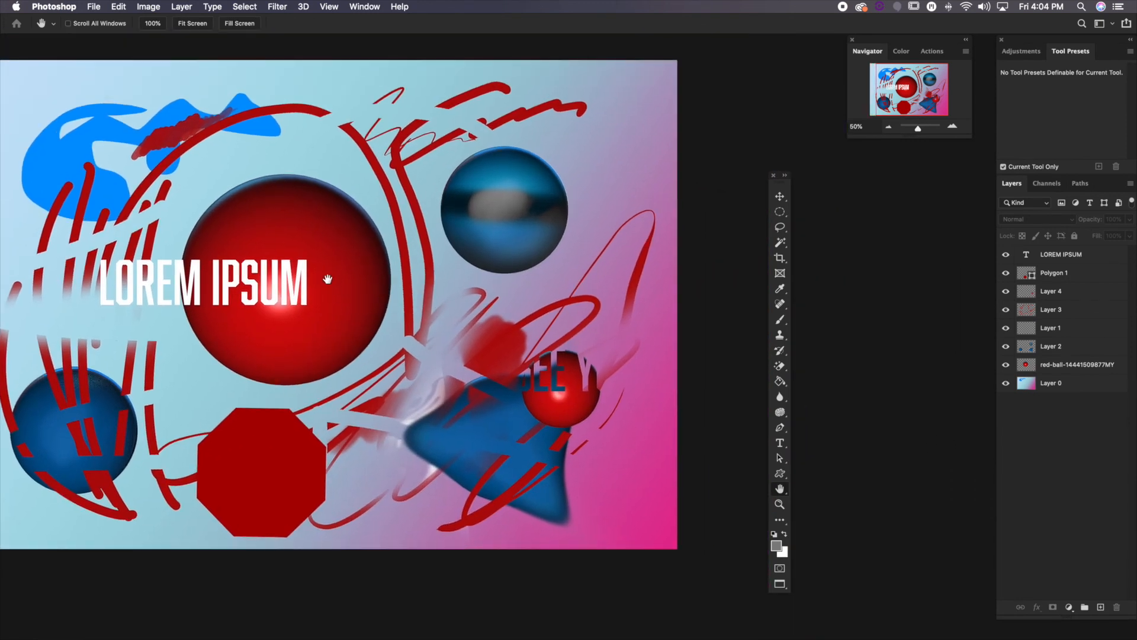
left_click_drag(327, 278, 338, 344)
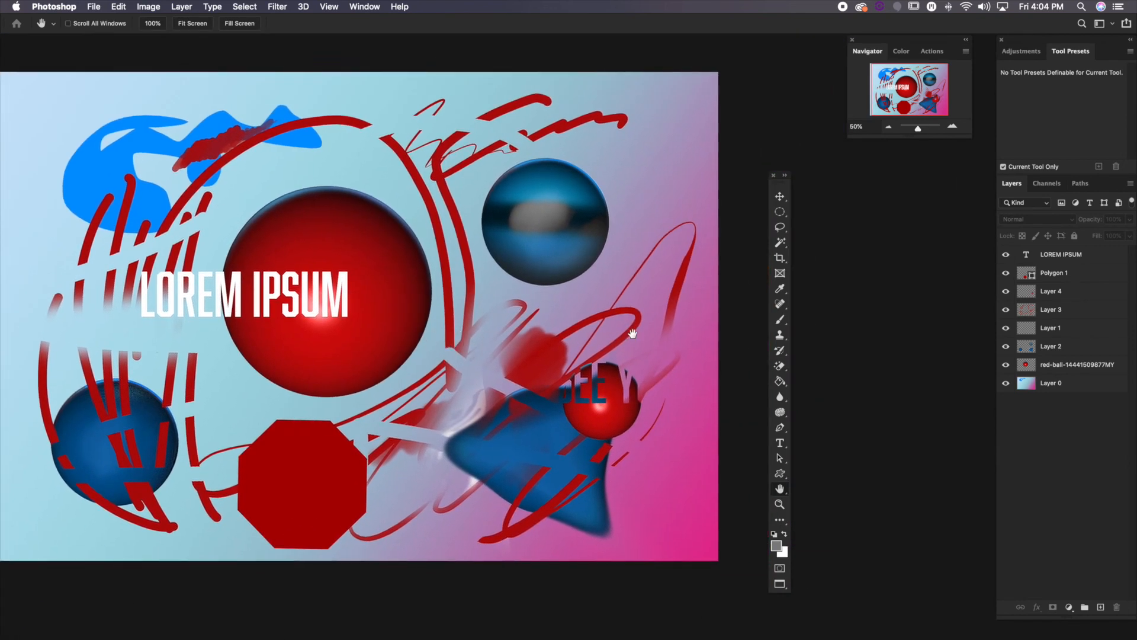
Add a new layer above the octagon's layer and brush soft grey strokes across the upper part of the canvas
left_click(780, 323)
key("space")
left_click_drag(435, 345, 477, 356)
left_click(1055, 278)
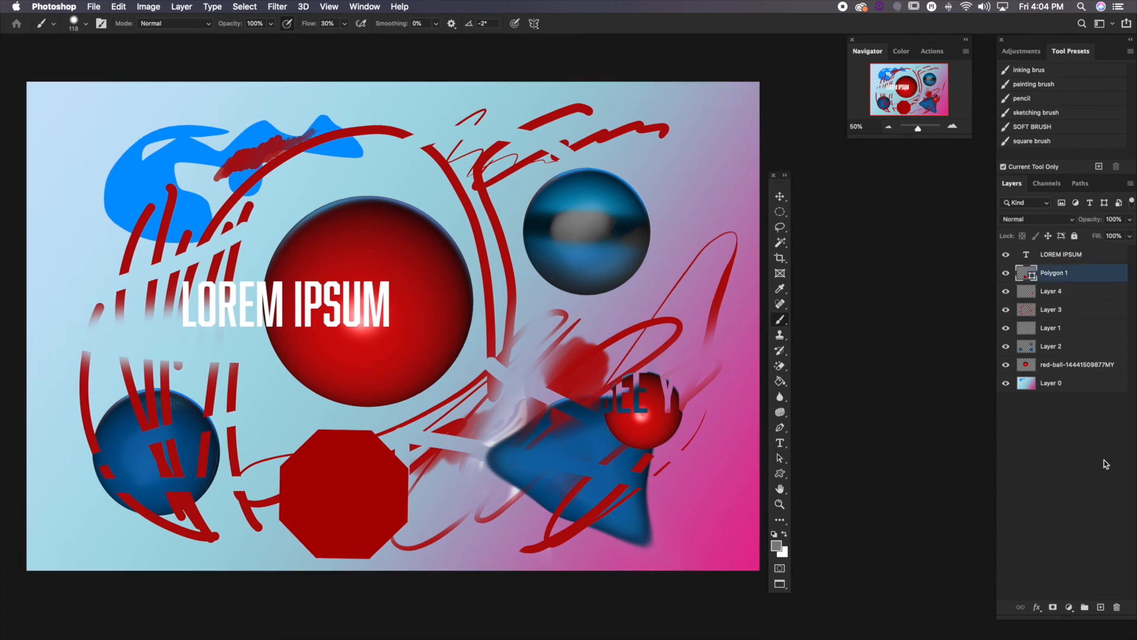
left_click(1101, 606)
mouse_move(296, 169)
left_mouse_down()
mouse_move(439, 146)
mouse_move(380, 118)
mouse_move(313, 114)
mouse_move(394, 106)
left_mouse_up()
mouse_move(637, 138)
left_mouse_down()
mouse_move(509, 144)
mouse_move(438, 198)
mouse_move(543, 177)
mouse_move(370, 295)
left_mouse_up()
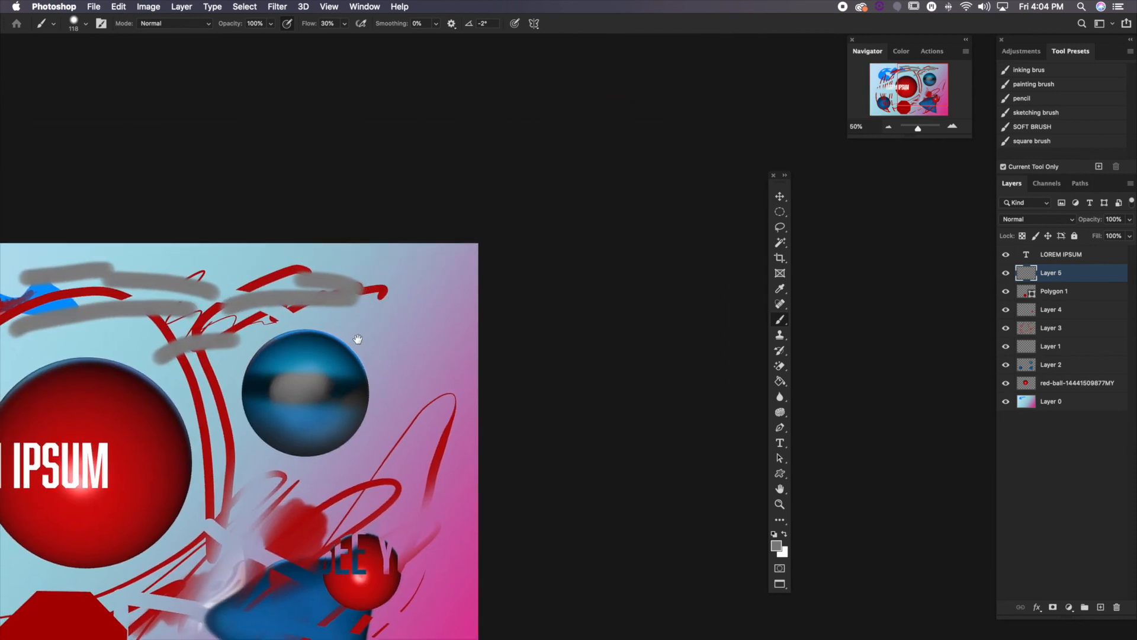
Brush more short grey strokes down the canvas's right side, over the blue shape and along its left side
left_click_drag(358, 339, 388, 268)
mouse_move(439, 207)
left_mouse_down()
mouse_move(402, 295)
mouse_move(436, 355)
mouse_move(455, 363)
left_mouse_up()
left_click_drag(462, 408, 481, 357)
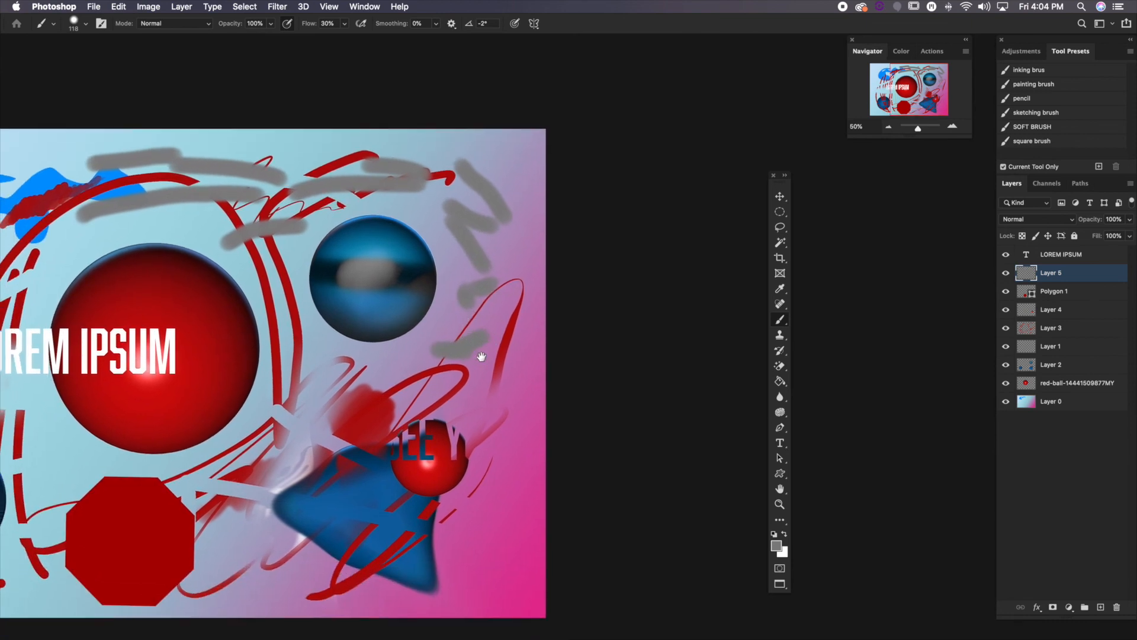
left_click_drag(434, 395, 574, 252)
mouse_move(388, 317)
left_mouse_down()
mouse_move(440, 312)
mouse_move(564, 351)
mouse_move(579, 299)
left_mouse_up()
mouse_move(182, 296)
left_mouse_down()
mouse_move(187, 212)
mouse_move(212, 214)
mouse_move(209, 130)
mouse_move(267, 303)
mouse_move(270, 249)
left_mouse_up()
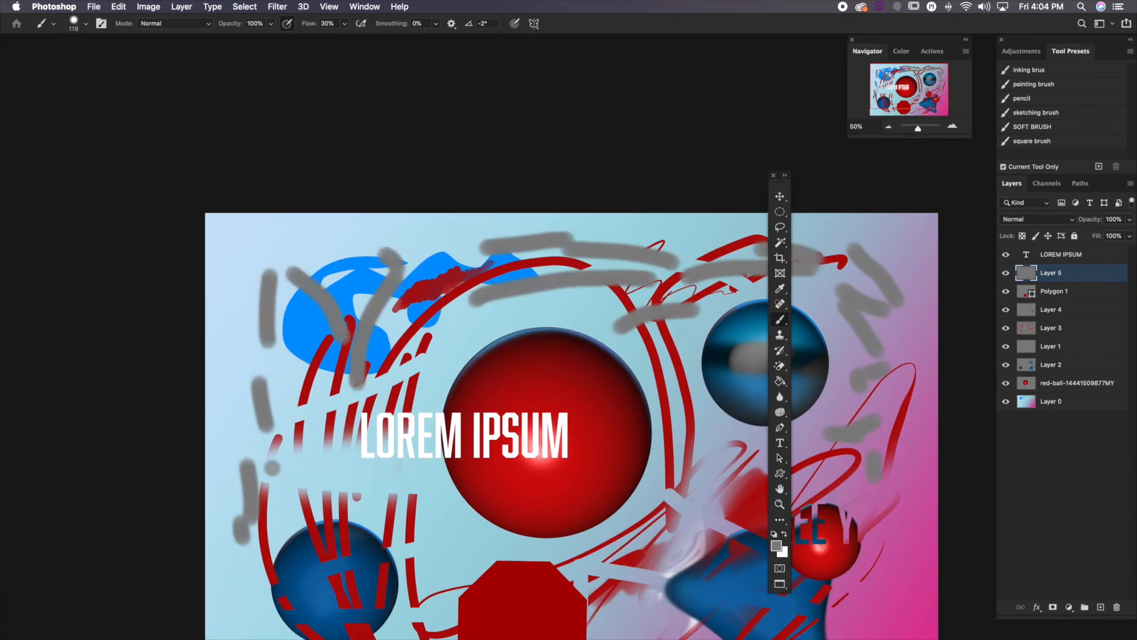
left_click_drag(674, 497, 484, 339)
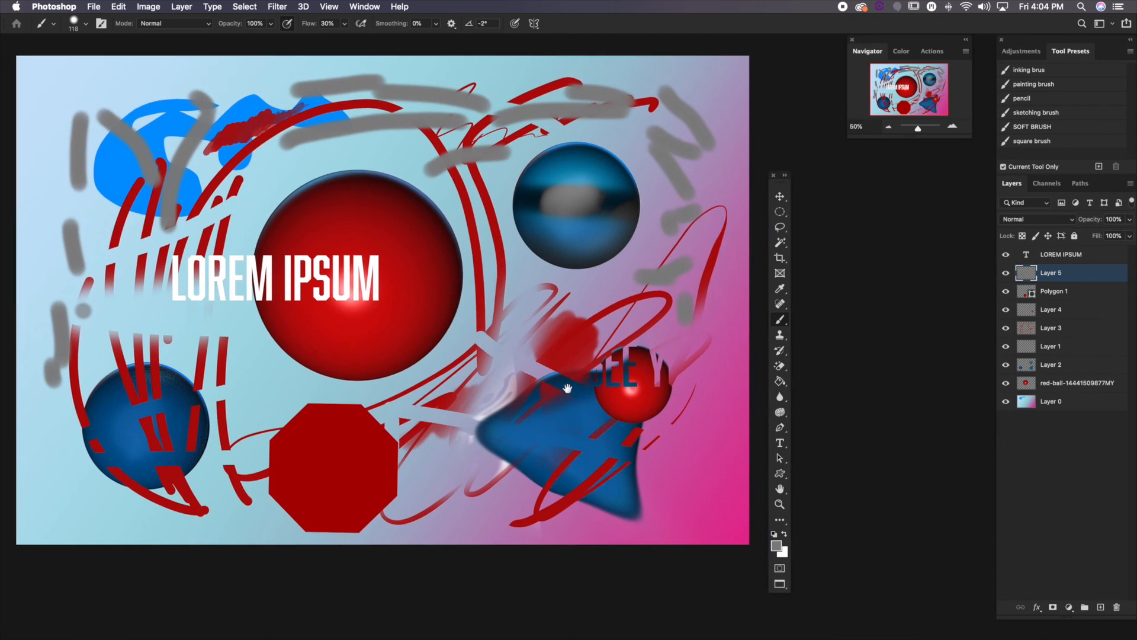
Tilt the canvas clockwise with the Rotate View tool so its upper edge slopes down to the right
left_click(781, 490)
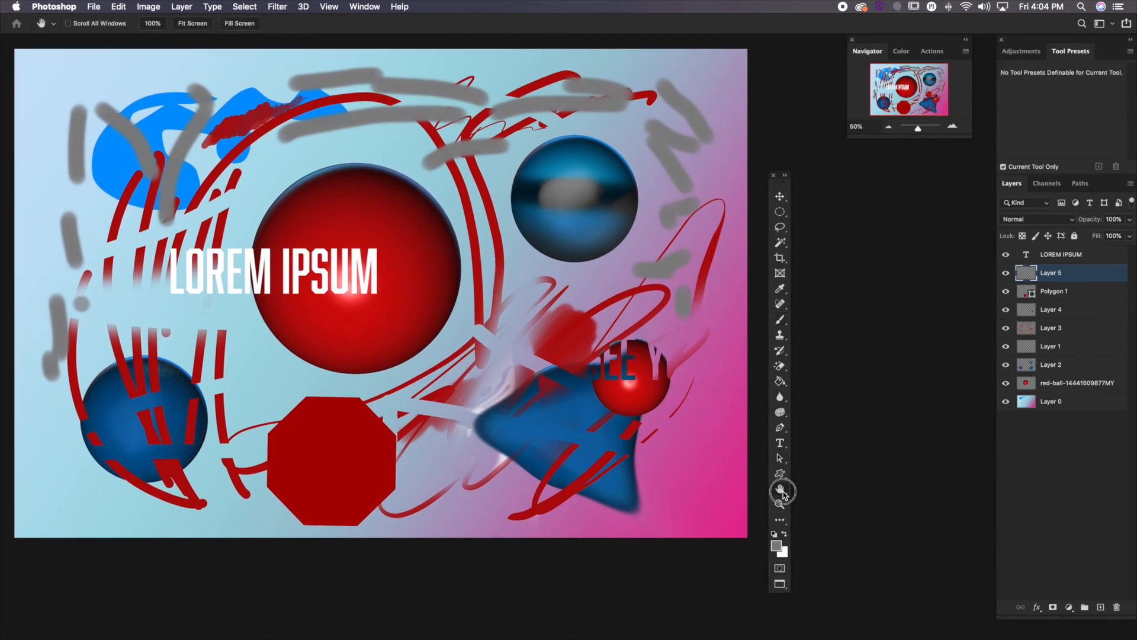
left_click_drag(782, 494, 810, 495)
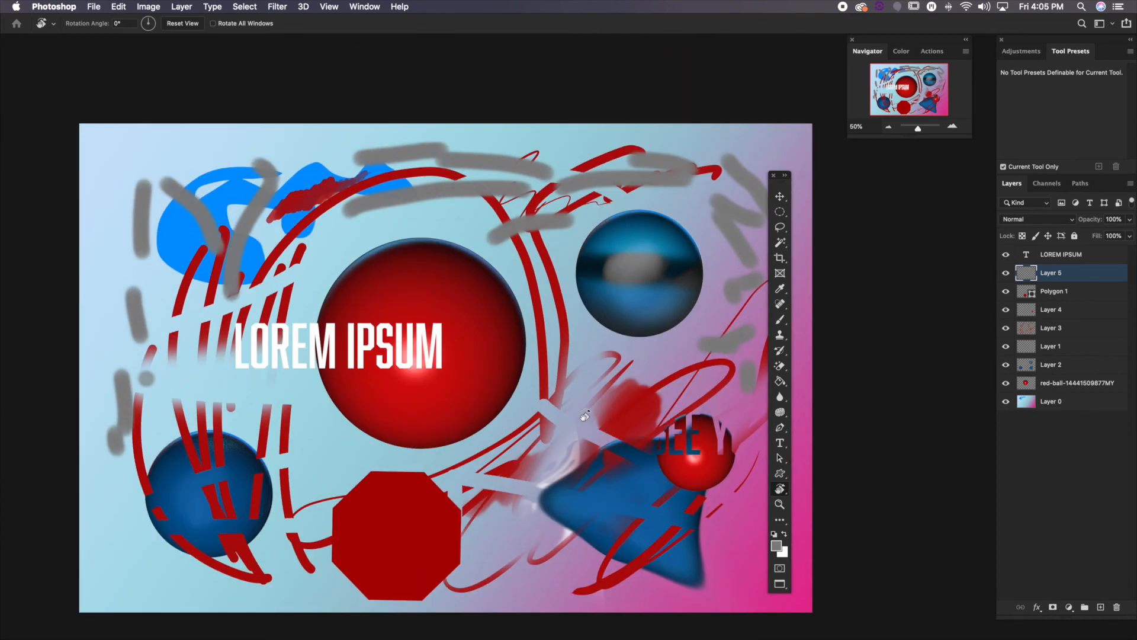
left_click_drag(595, 360, 545, 336)
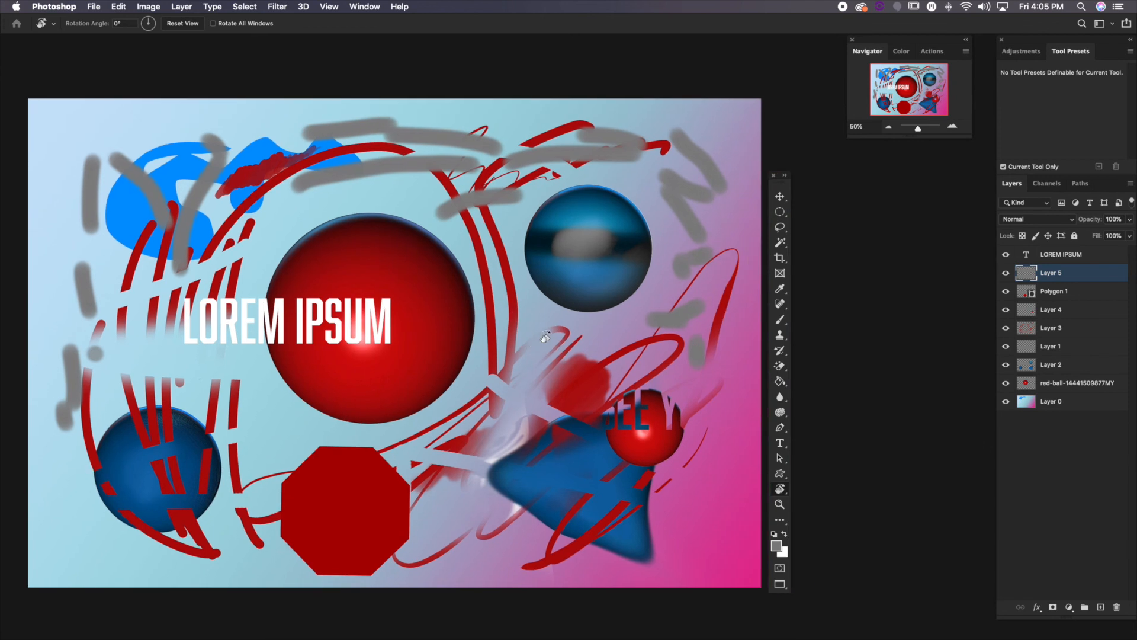
left_click_drag(480, 244, 500, 241)
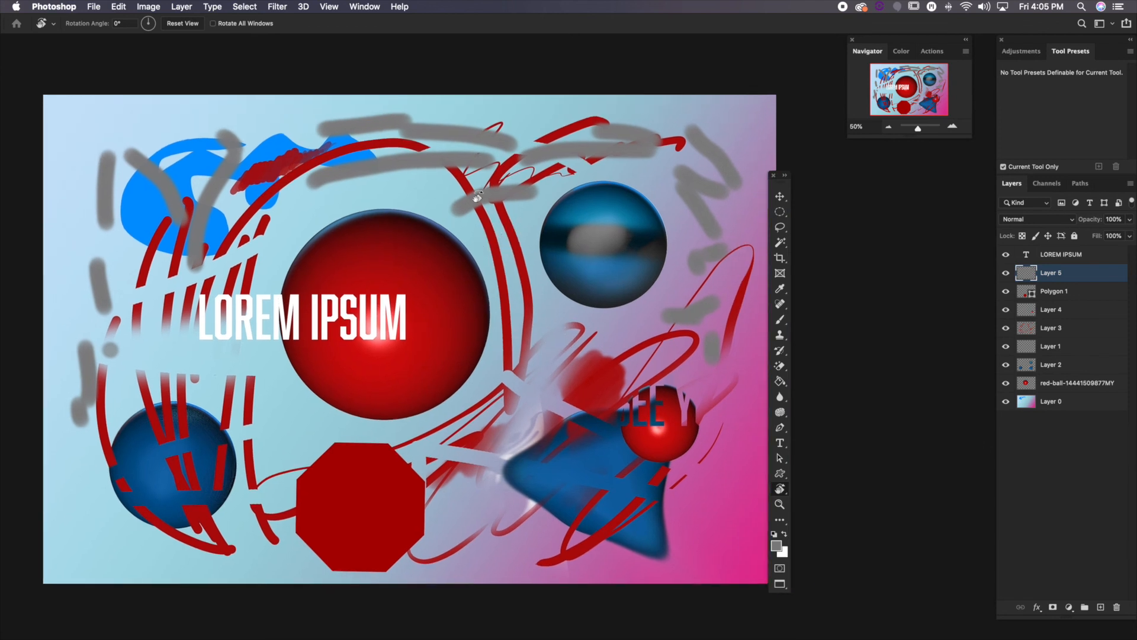
left_click_drag(382, 172, 525, 282)
Brush three long, nearly horizontal grey strokes across the tilted canvas above the LOREM IPSUM text
left_click(779, 319)
left_click_drag(226, 230, 589, 194)
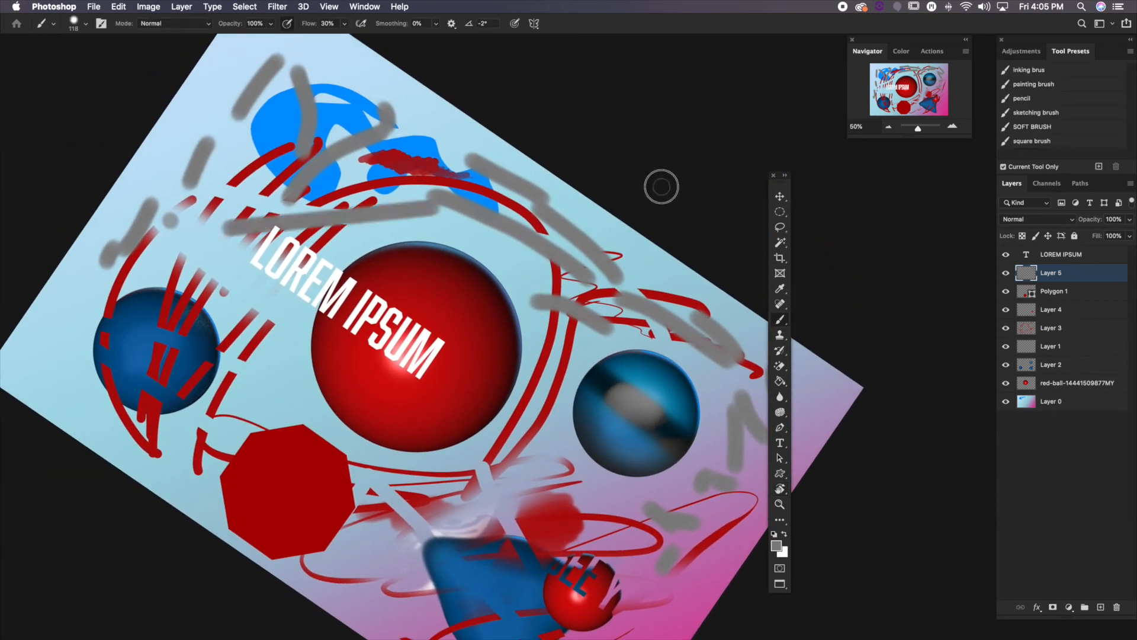
left_click_drag(305, 189, 565, 168)
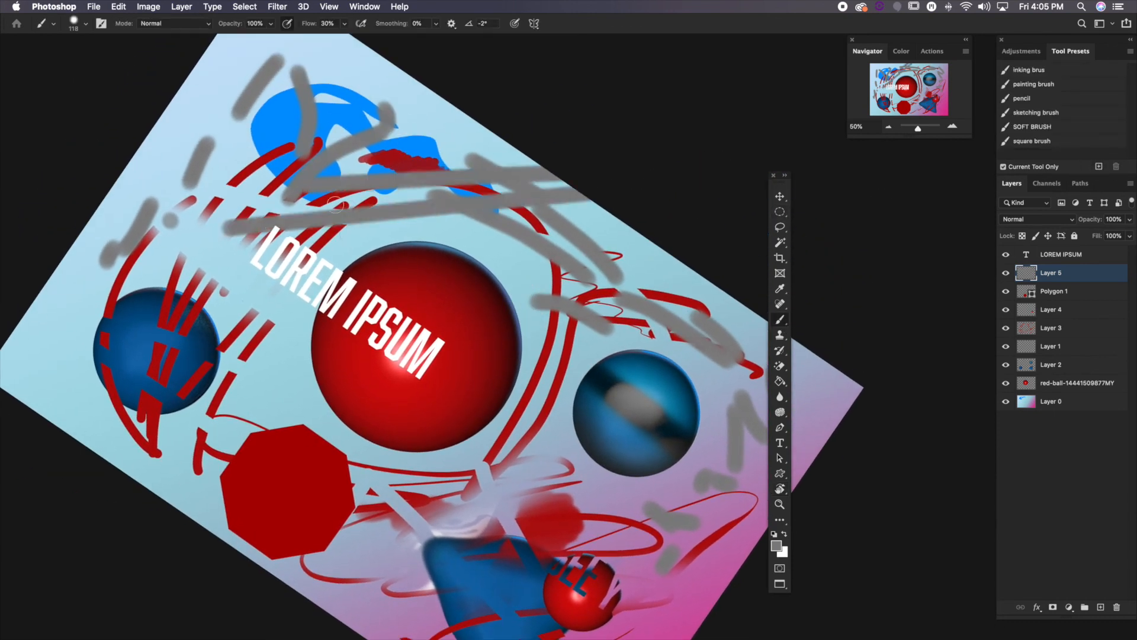
left_click_drag(275, 157, 539, 160)
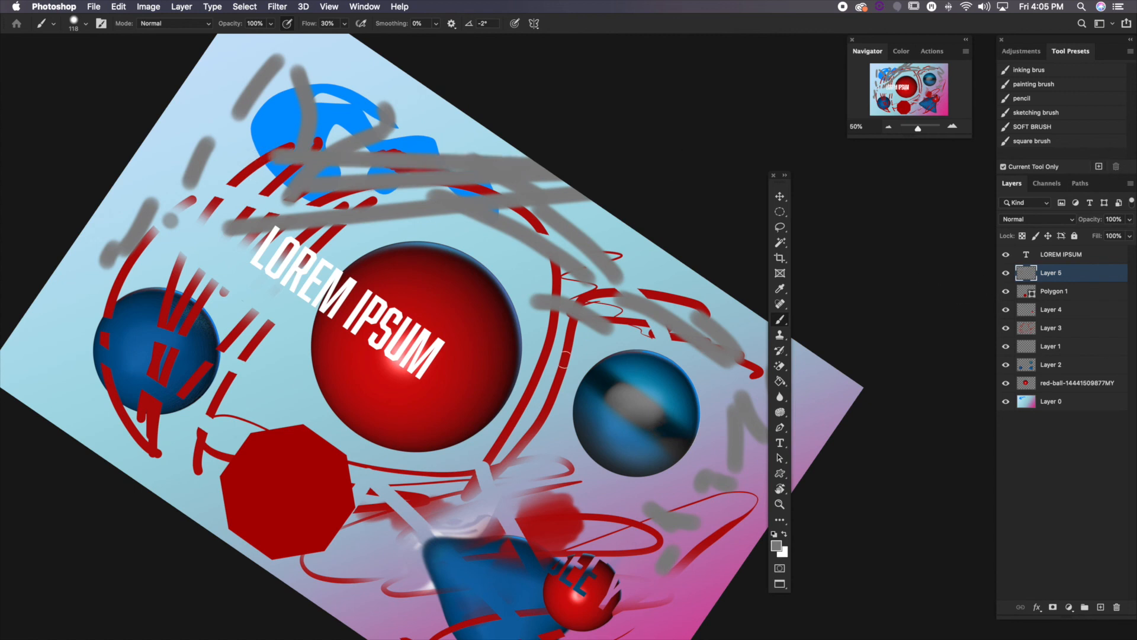
Rotate the canvas view back to a rotation angle of 0°
key("r")
left_click_drag(606, 415, 597, 349)
left_click_drag(604, 409, 567, 264)
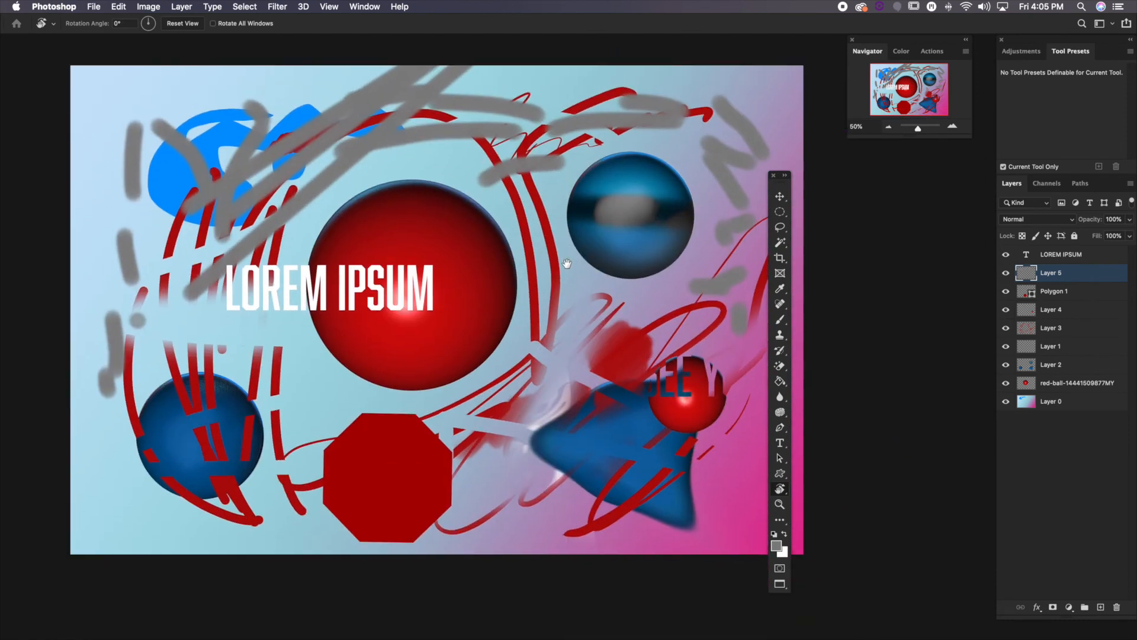
Choose the Zoom tool, magnify the image to 66.67% and beyond, and return it to 50%
left_click(780, 506)
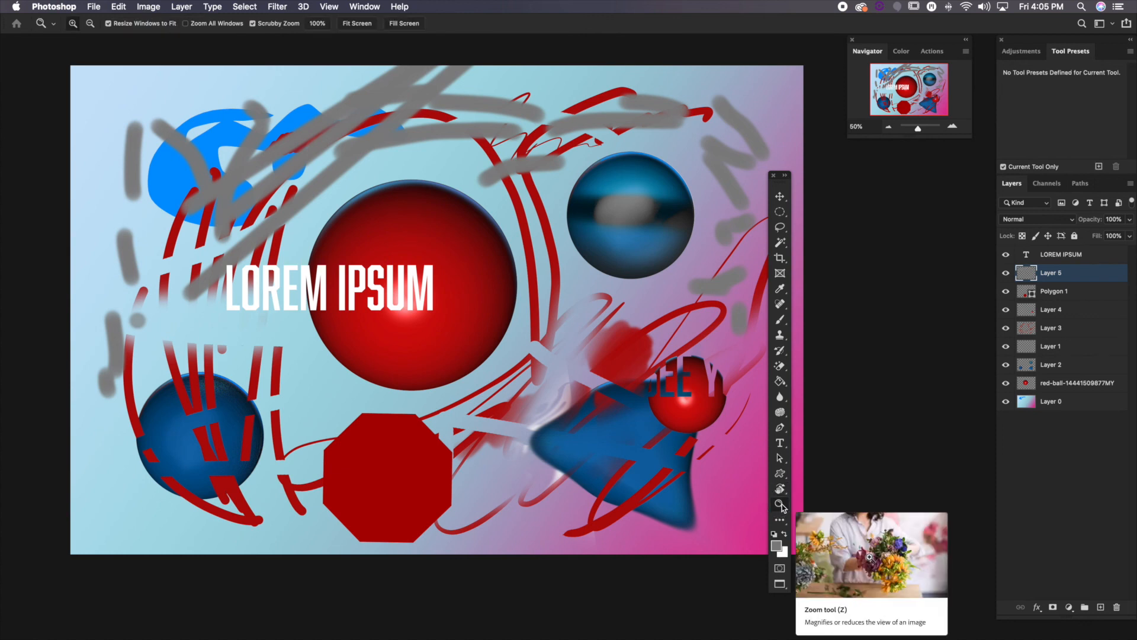
left_click_drag(615, 372, 472, 338)
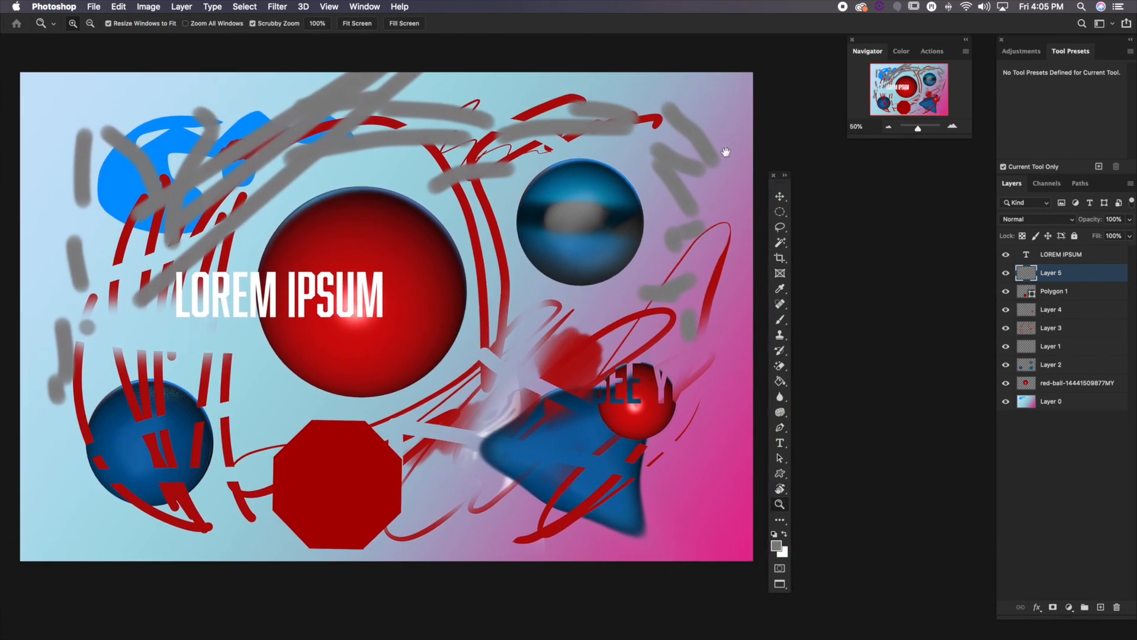
left_click(953, 127)
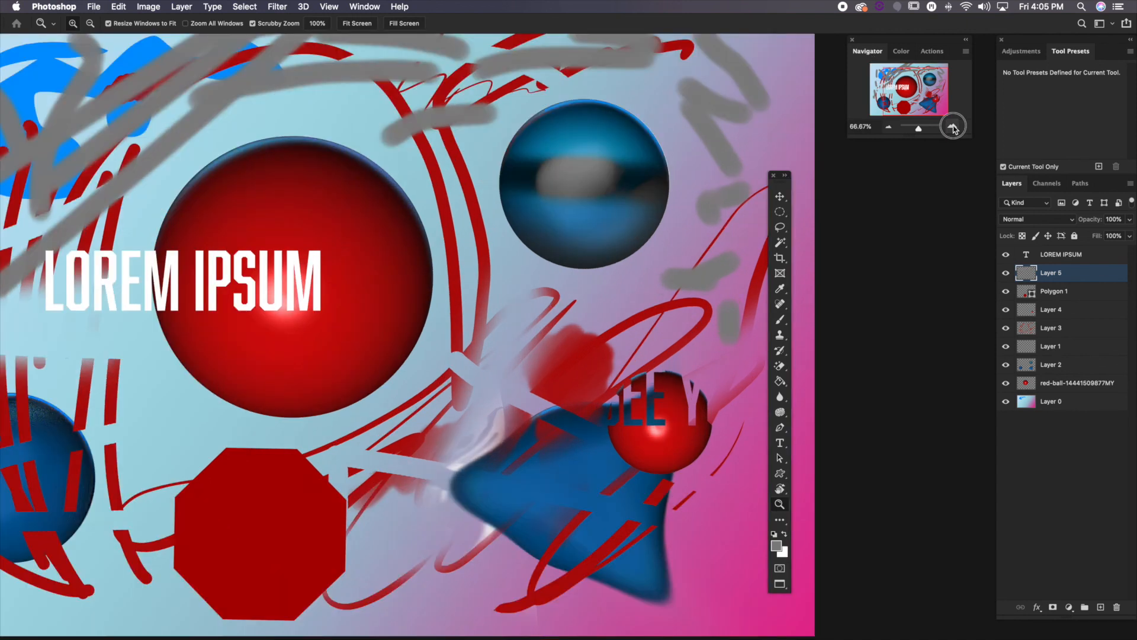
left_click(952, 126)
left_click(951, 126)
left_click(888, 128)
left_click(889, 128)
left_click(888, 127)
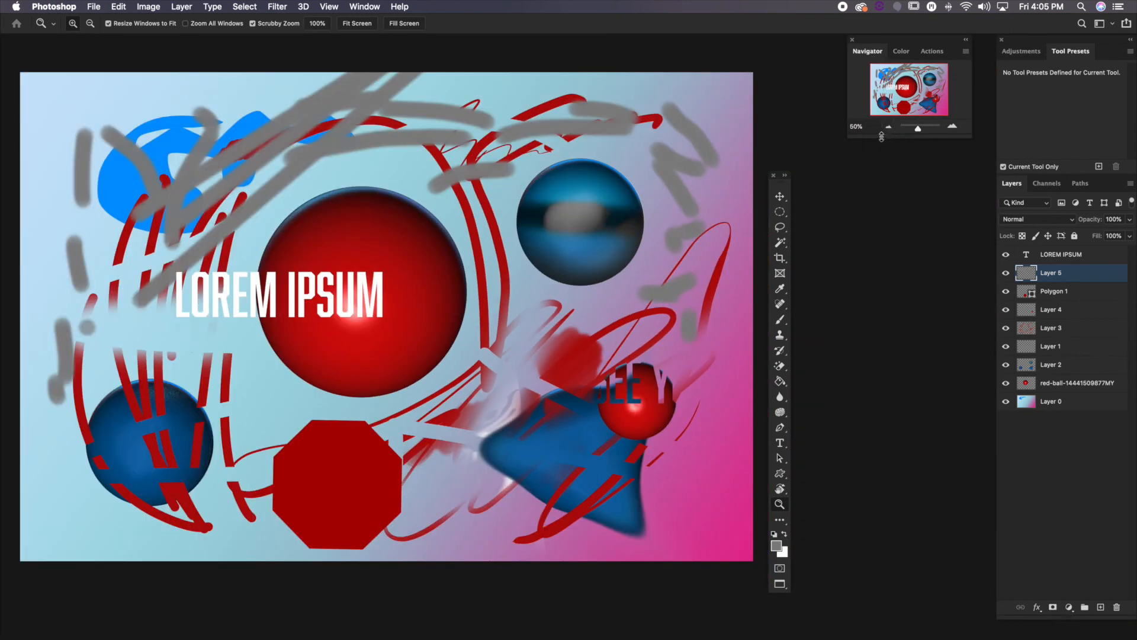
Zoom in and out on the whole image repeatedly in preset increments, ending at 50%
left_click_drag(501, 303, 499, 305)
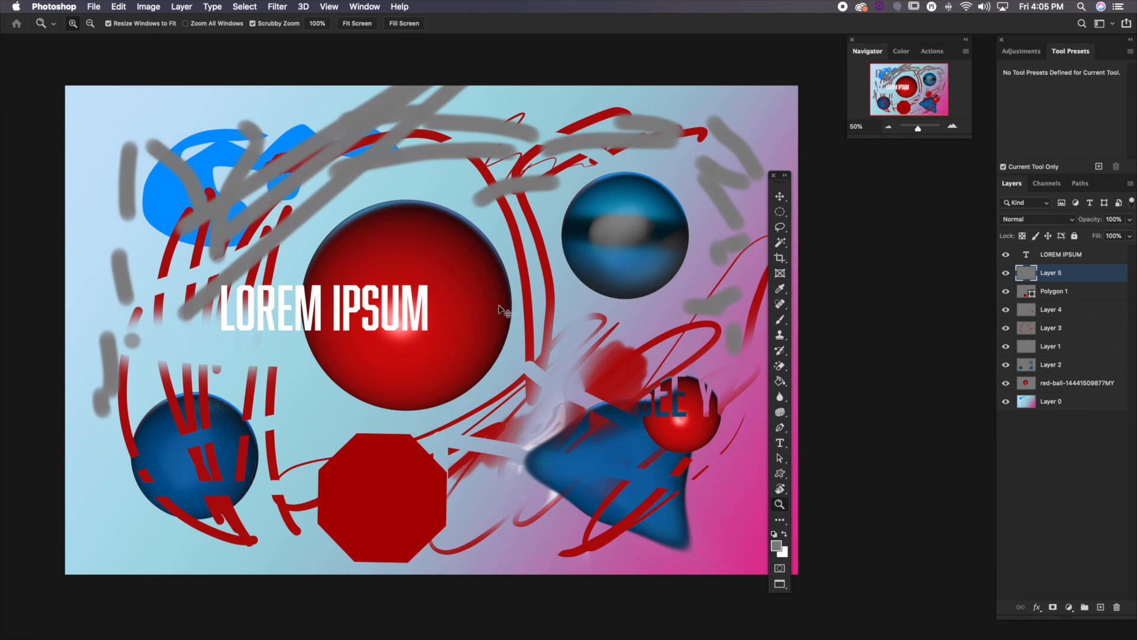
key("super+plus")
key("super+plus")
key("super+minus")
key("super+minus")
key("super+minus")
key("super+plus")
mouse_move(404, 350)
left_mouse_down()
mouse_move(419, 356)
mouse_move(389, 343)
left_mouse_up()
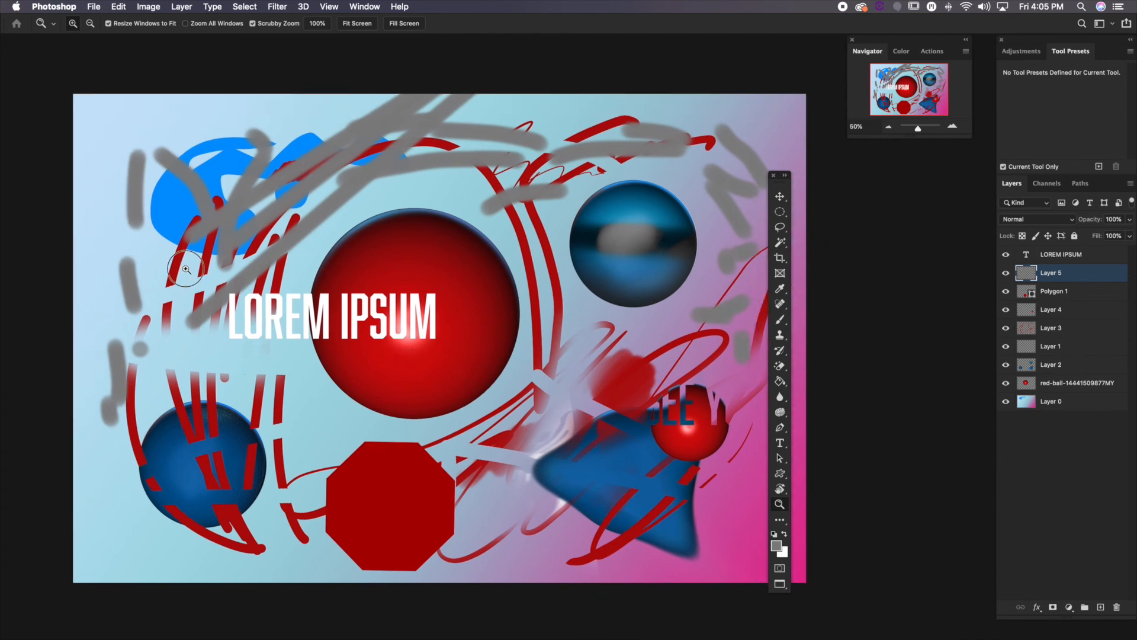
Scrub-zoom the image out to about 42% and in again to 58.79%
mouse_move(186, 270)
left_mouse_down()
mouse_move(363, 332)
mouse_move(185, 250)
left_mouse_up()
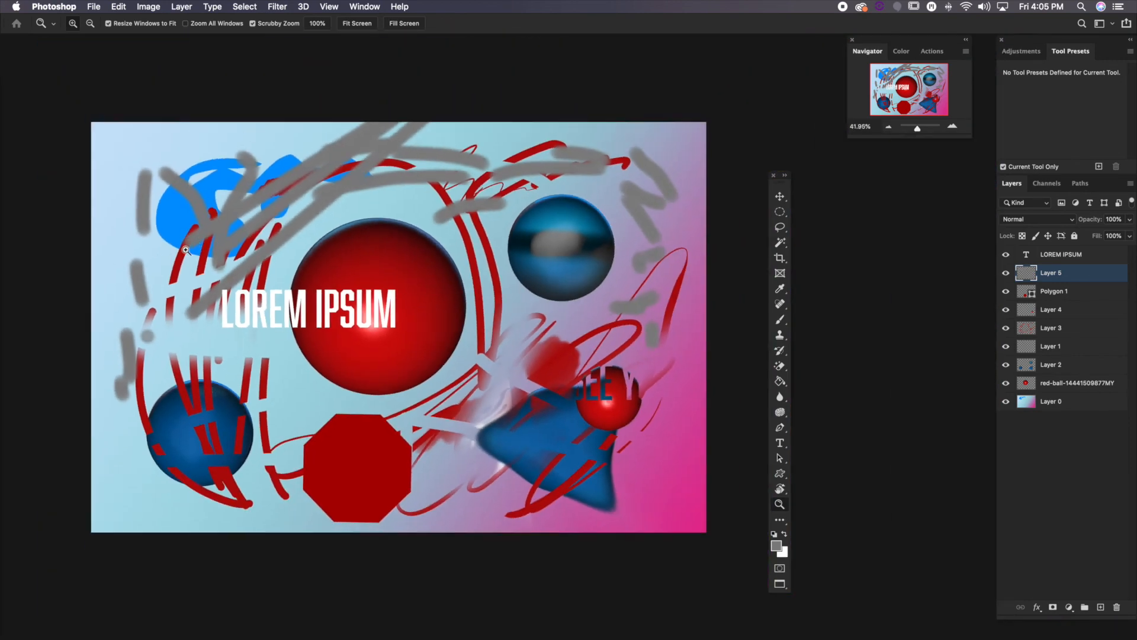
left_click_drag(281, 304, 306, 303)
left_click_drag(607, 304, 604, 307)
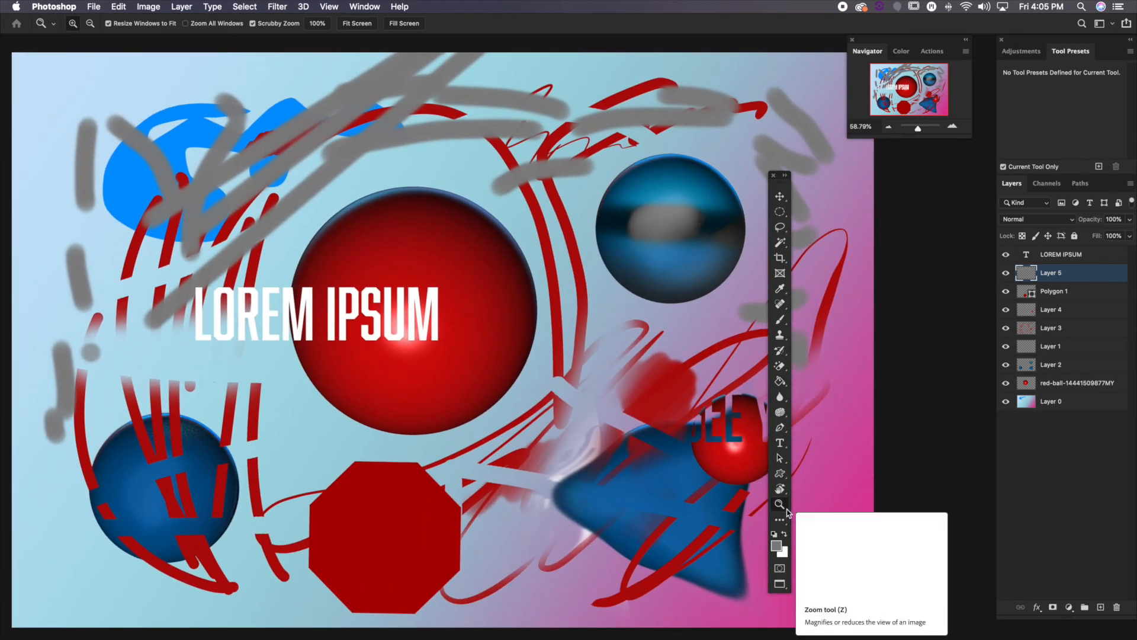
Switch to the Move tool and deselect the layer with the grey strokes
left_click(781, 199)
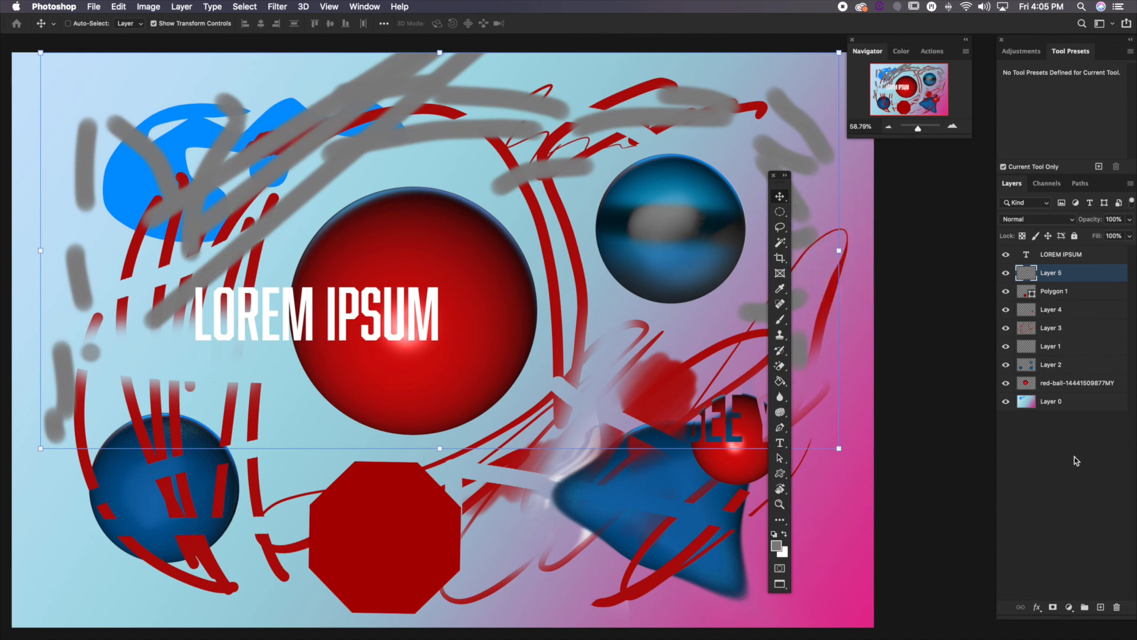
left_click(1071, 479)
left_click_drag(512, 212, 519, 203)
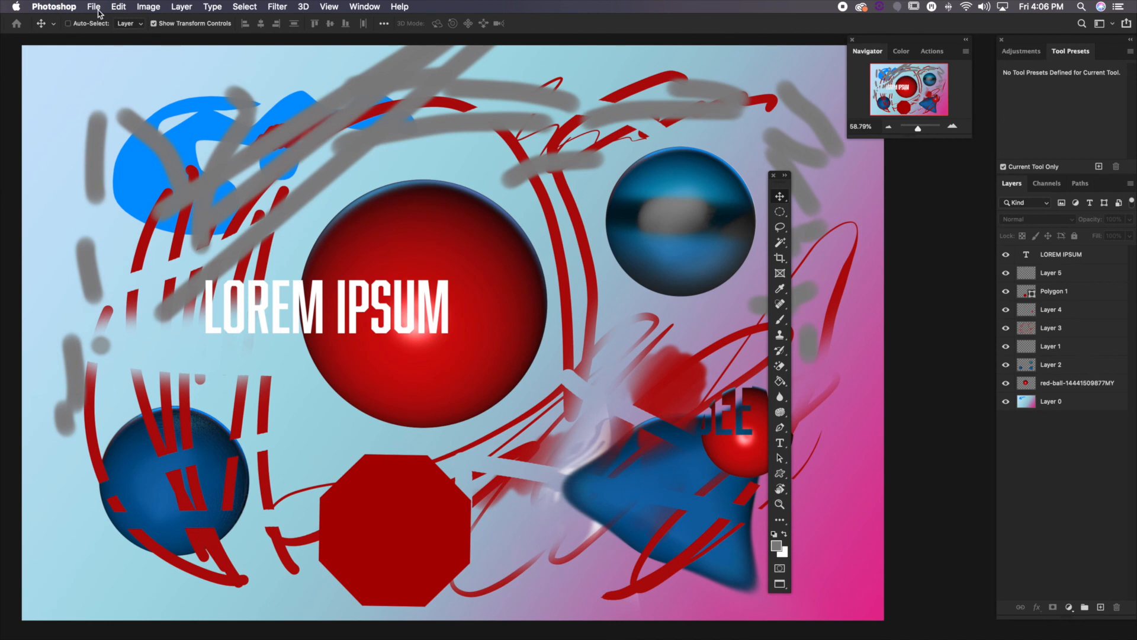
left_click(140, 9)
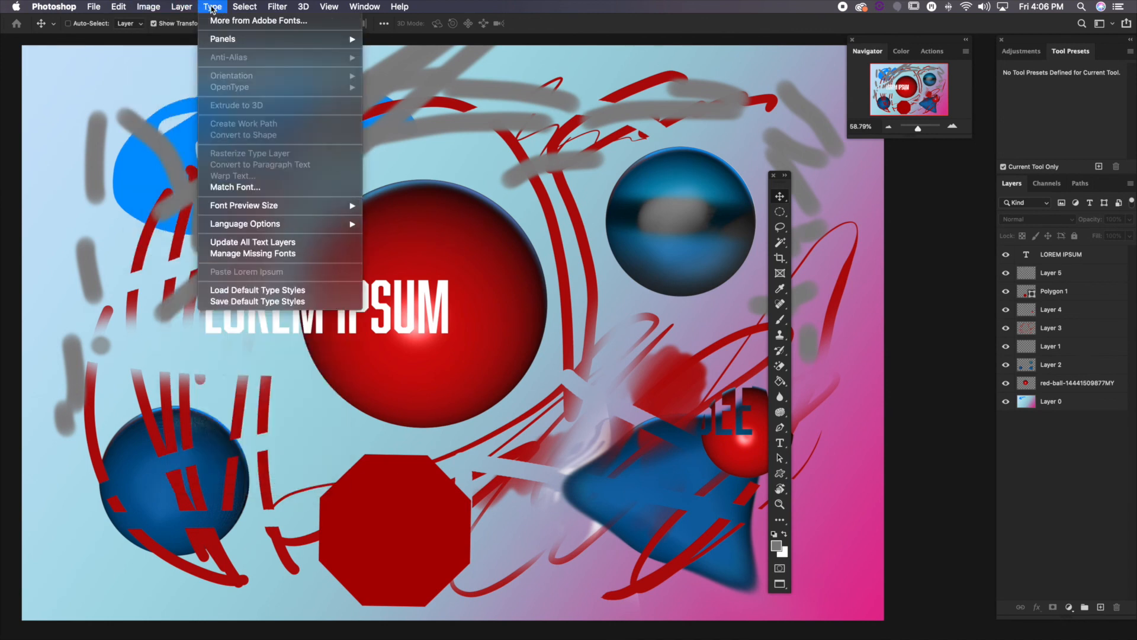
mouse_move(283, 11)
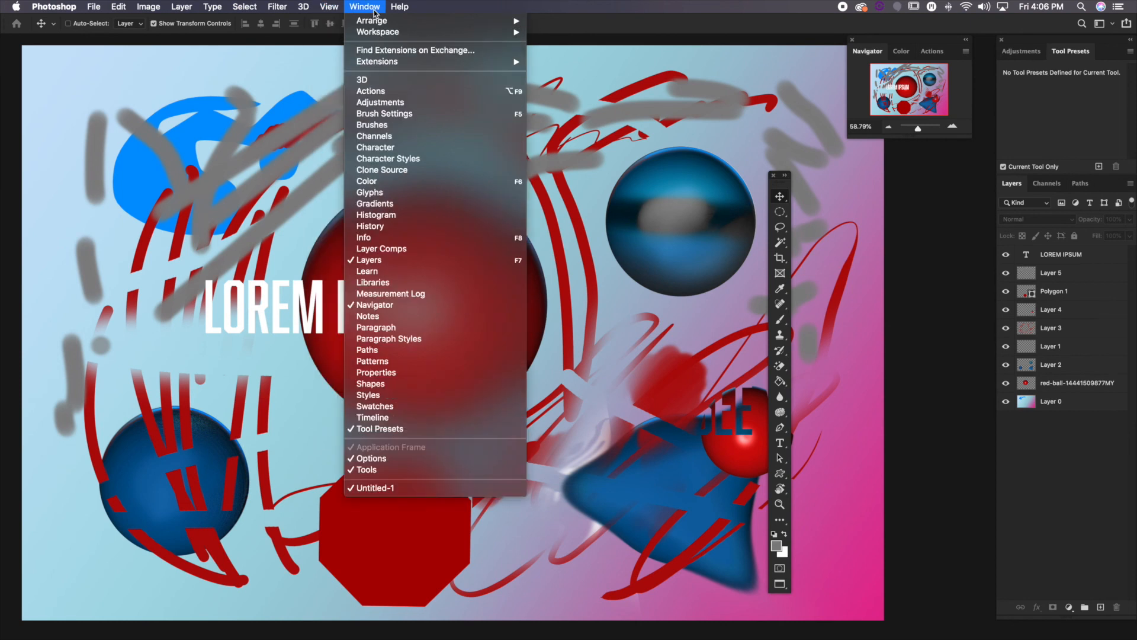
mouse_move(146, 4)
mouse_move(59, 9)
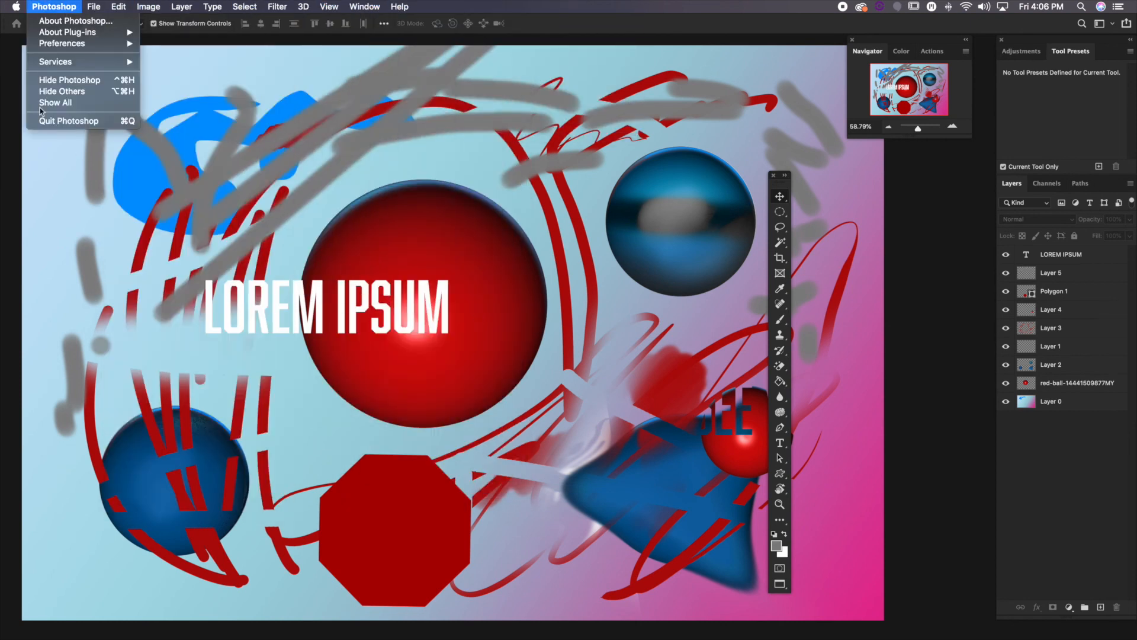
left_click(1060, 488)
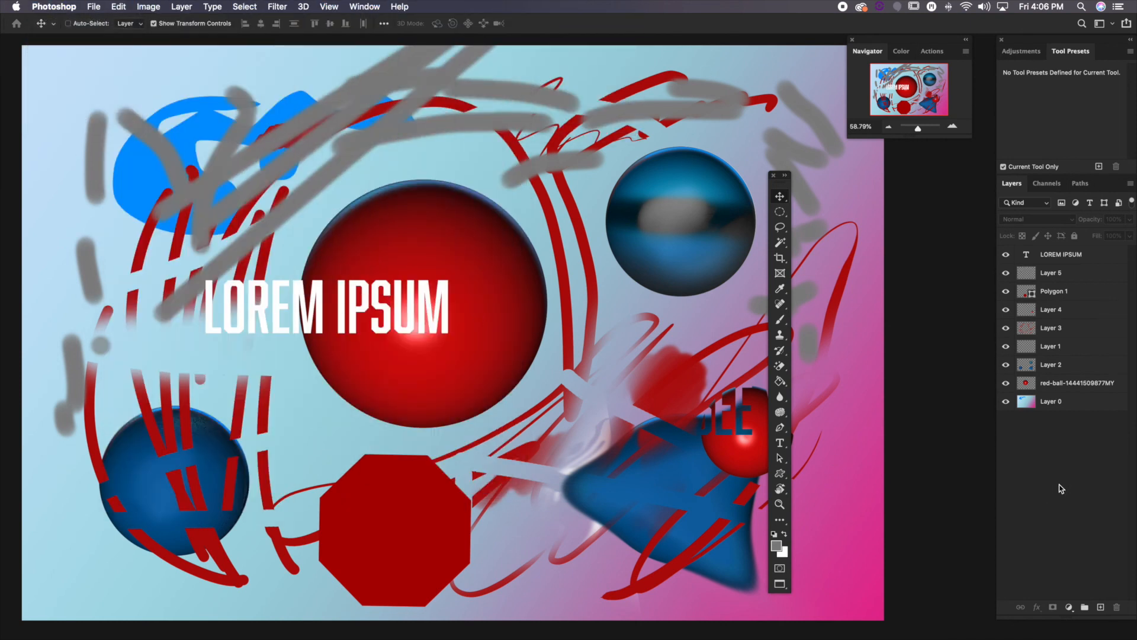